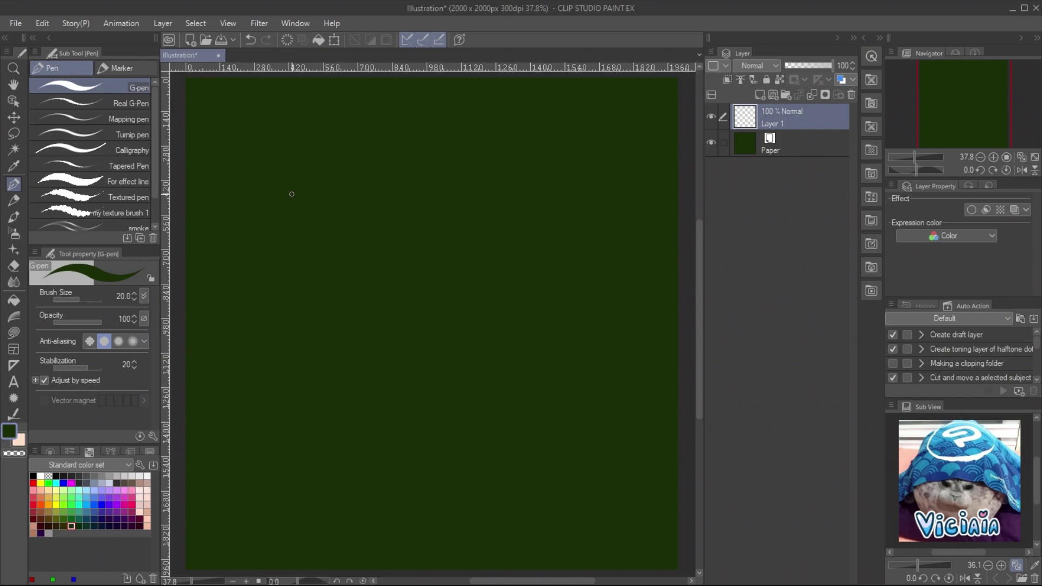
# Step: Show the grid over the dark green 2000 × 2000 px canvas and zoom in
pyautogui.click(229, 24)
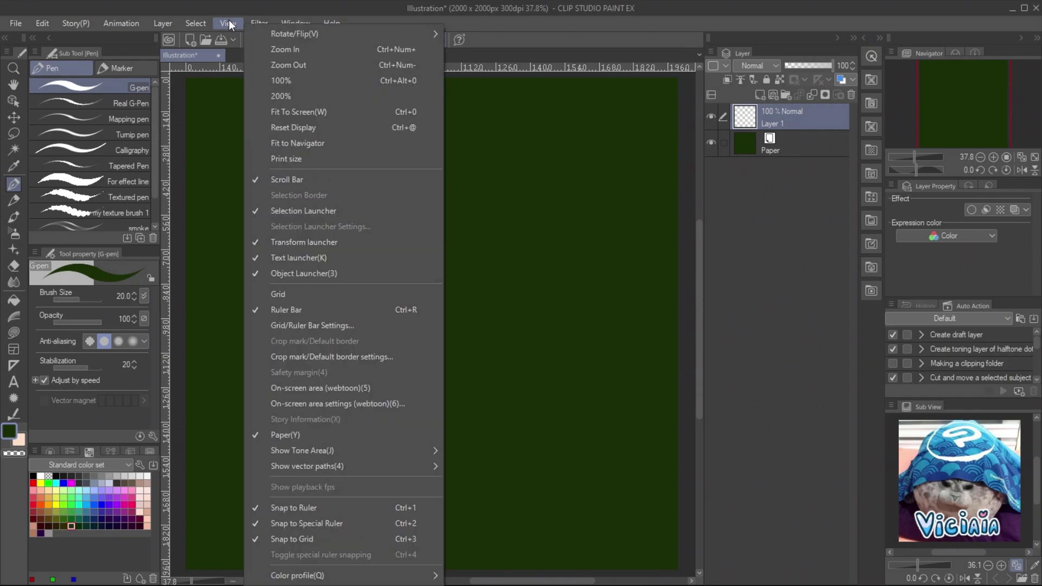
pyautogui.click(317, 296)
pyautogui.scroll(2, 511, 333)
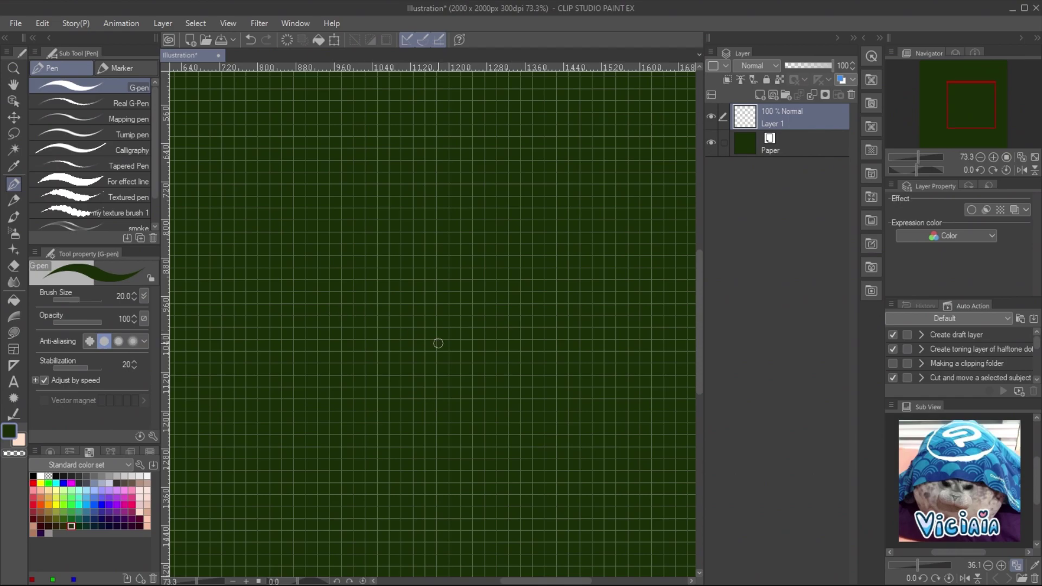
pyautogui.scroll(2, 438, 343)
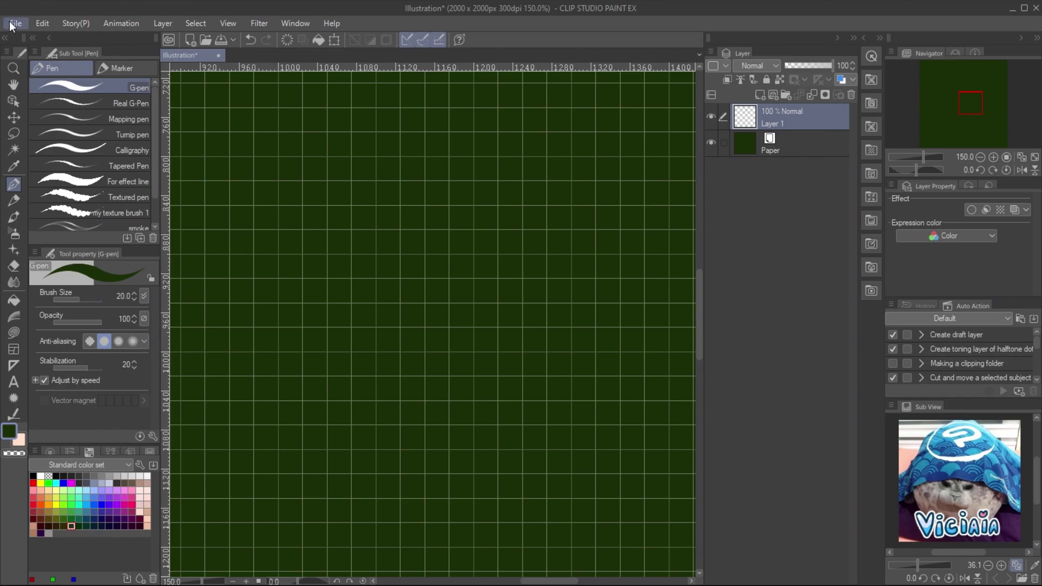
# Step: Set the grid dividing lines to mid grey in Preferences, then zoom the canvas to 50%
pyautogui.click(15, 23)
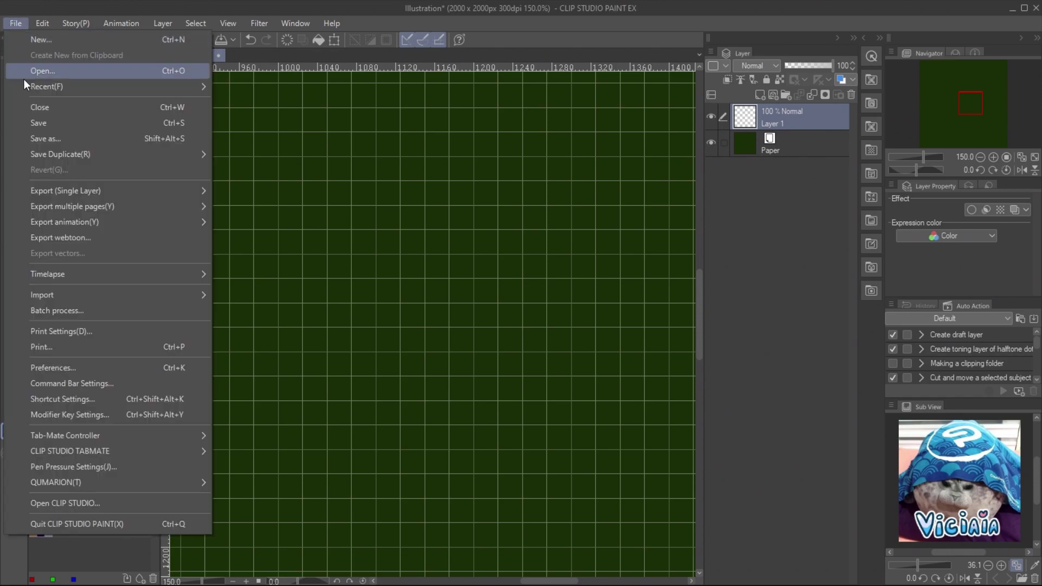
pyautogui.click(115, 370)
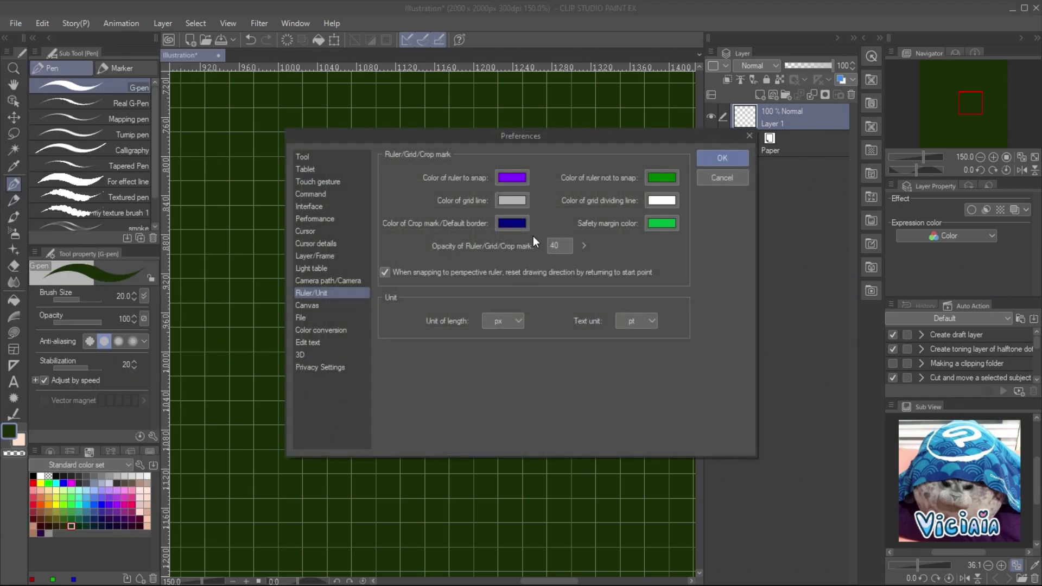
pyautogui.click(524, 199)
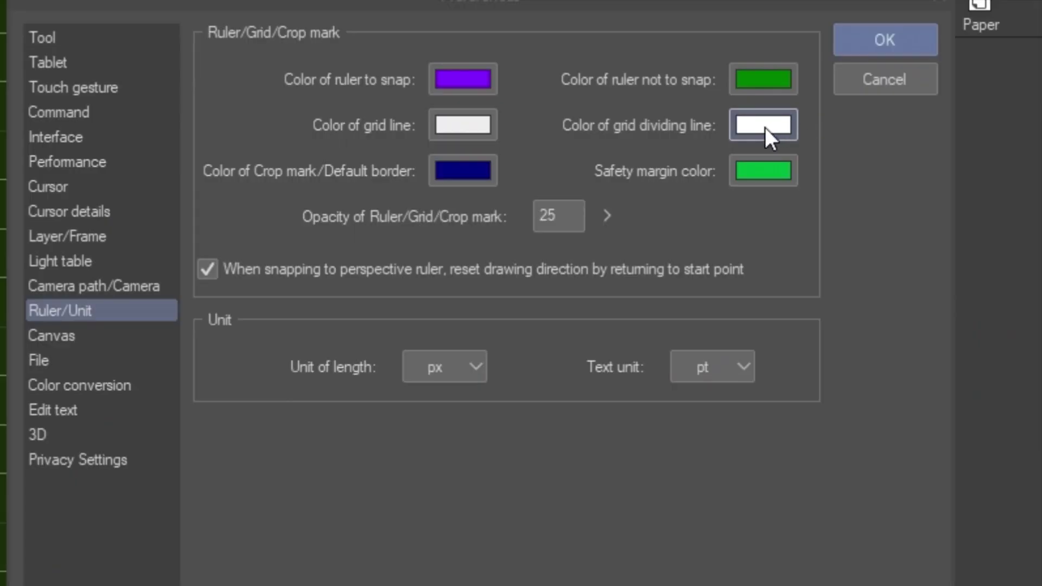
pyautogui.click(663, 201)
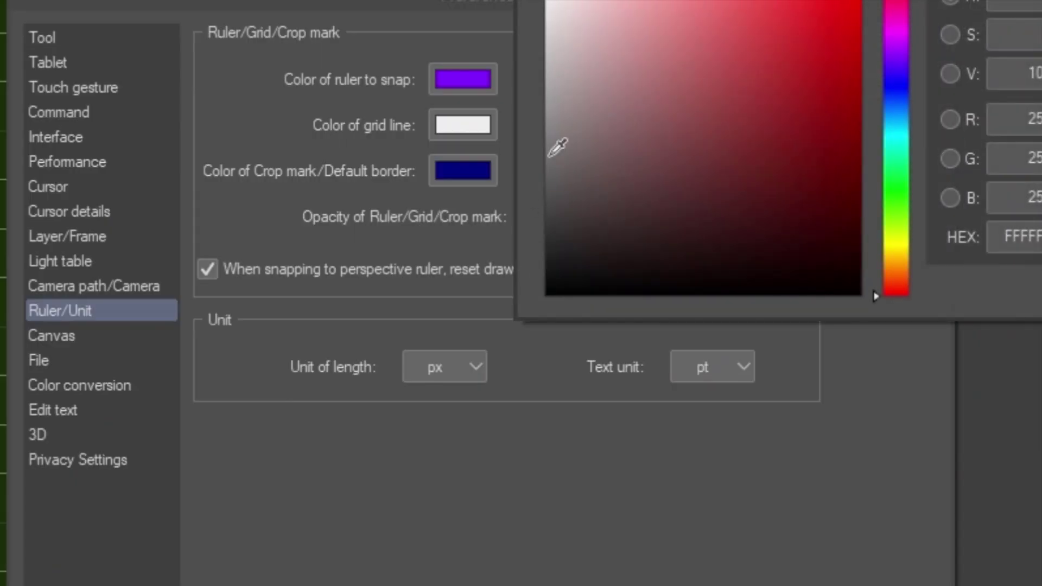
pyautogui.click(555, 201)
pyautogui.click(544, 130)
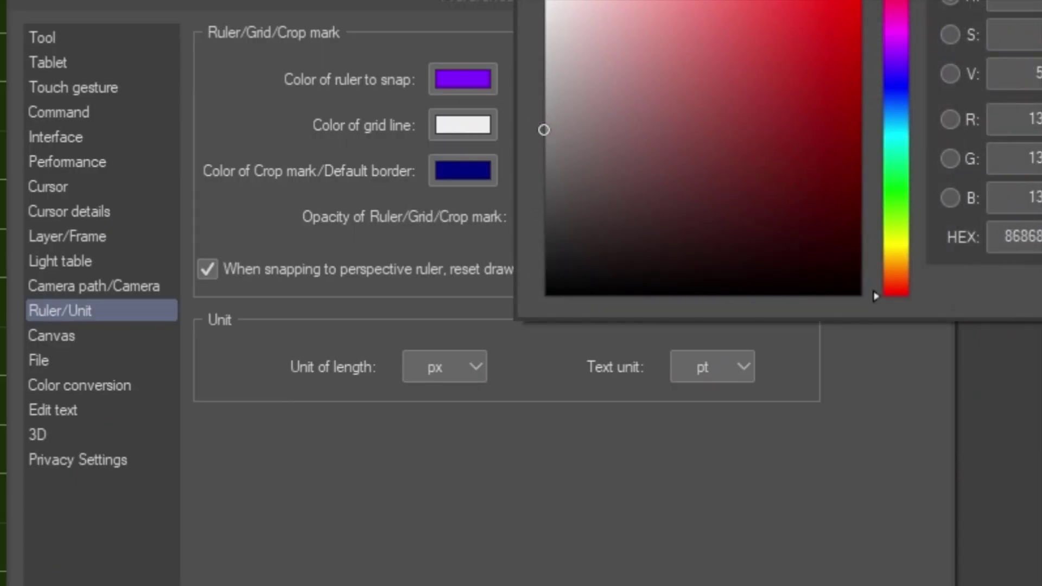
pyautogui.press('Return')
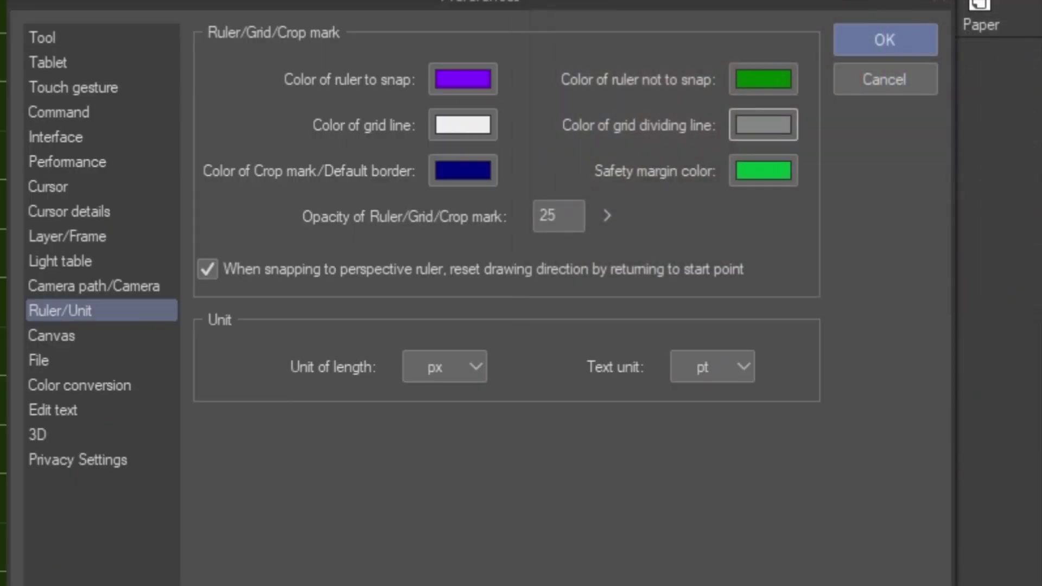
pyautogui.click(884, 41)
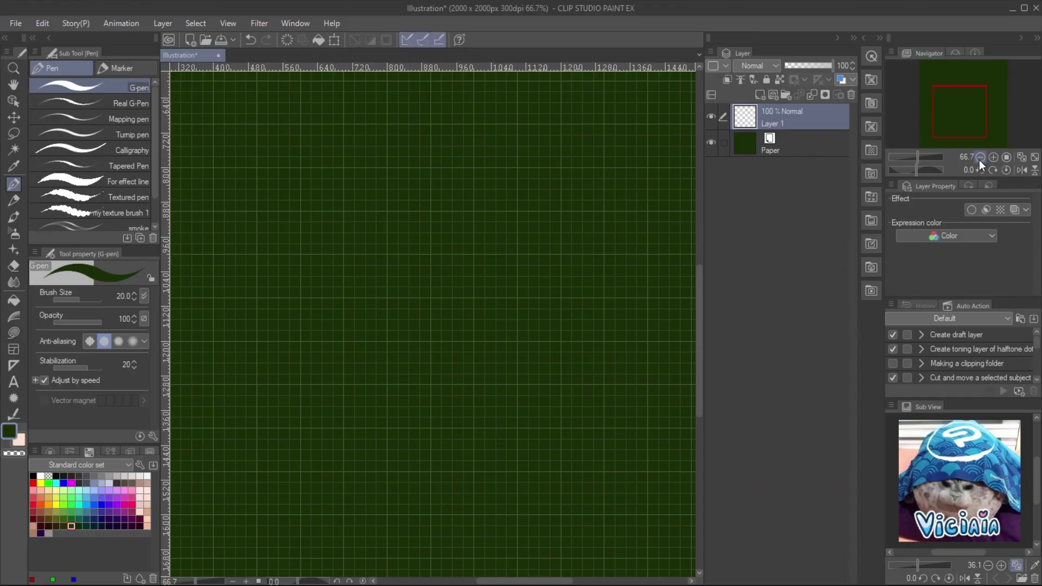
pyautogui.click(980, 157)
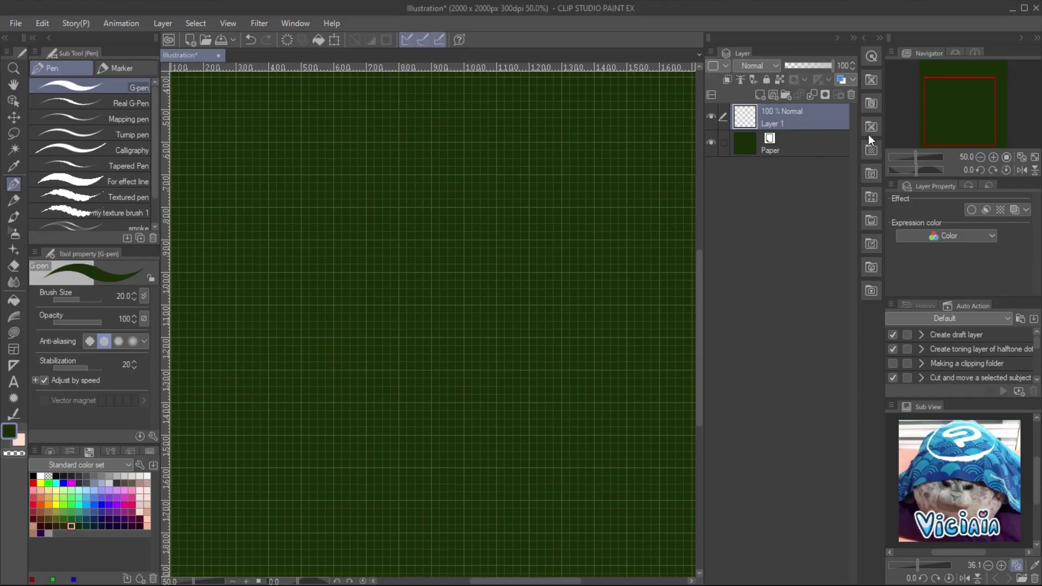
# Step: Make the grid start from the canvas centre with a 200 px gap
pyautogui.click(232, 24)
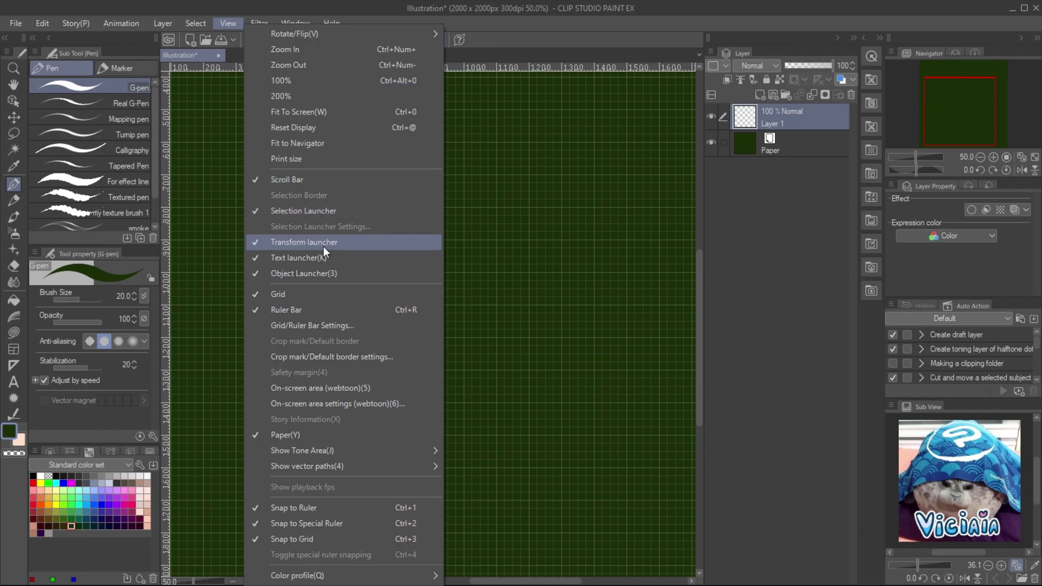
pyautogui.click(337, 325)
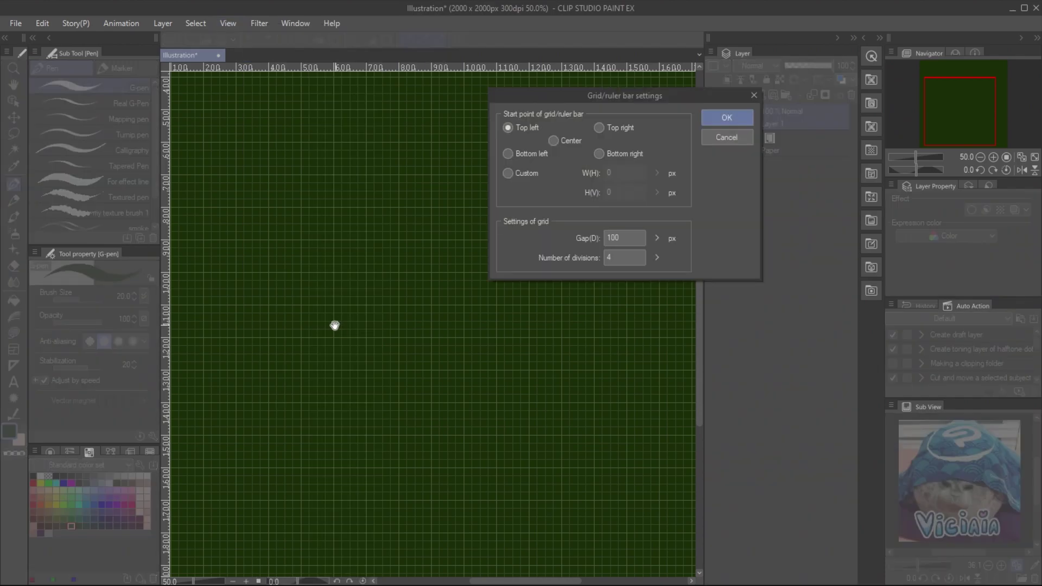
pyautogui.click(553, 140)
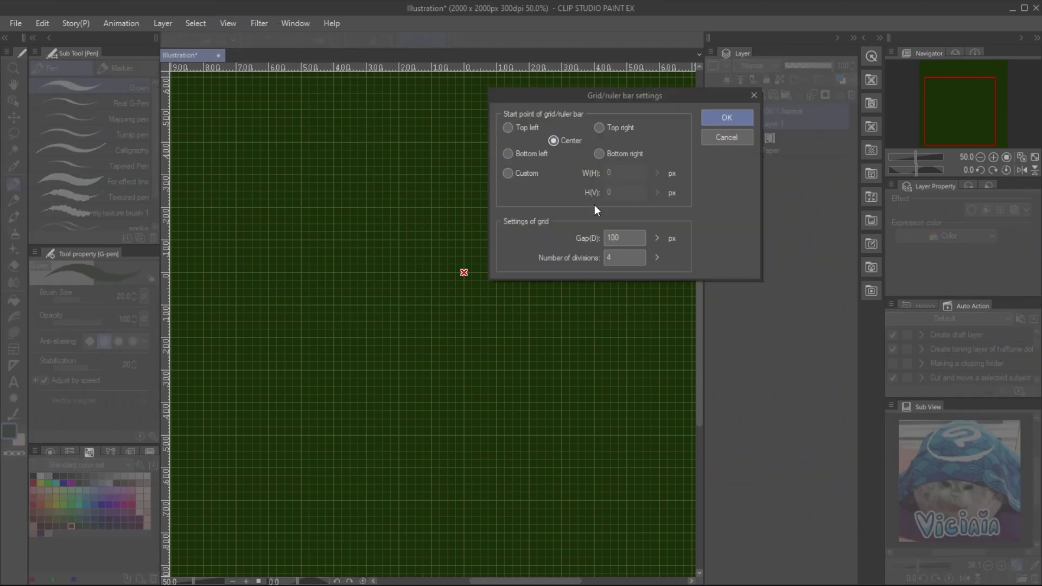
pyautogui.doubleClick(628, 239)
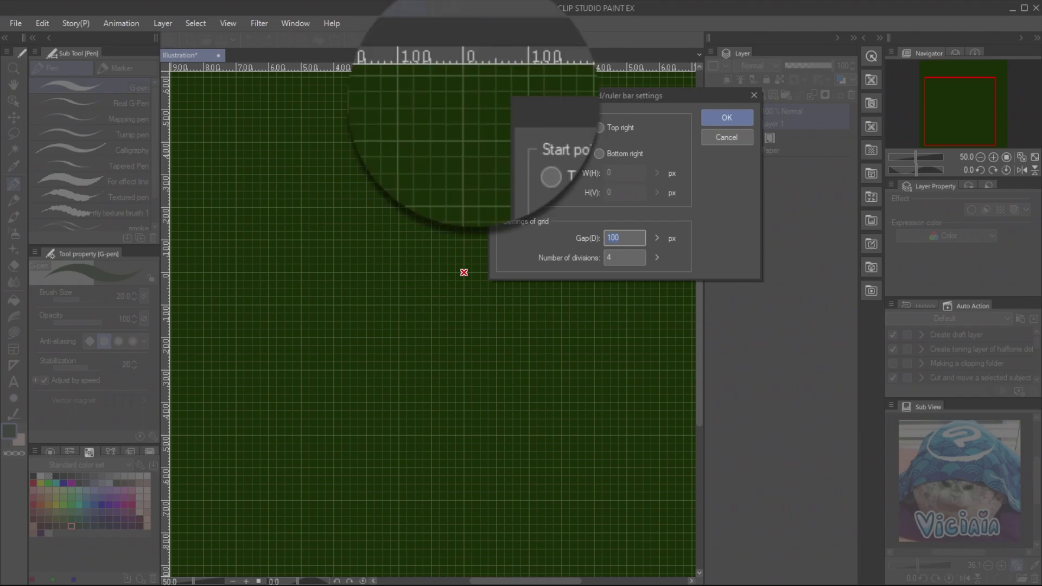
pyautogui.write('200')
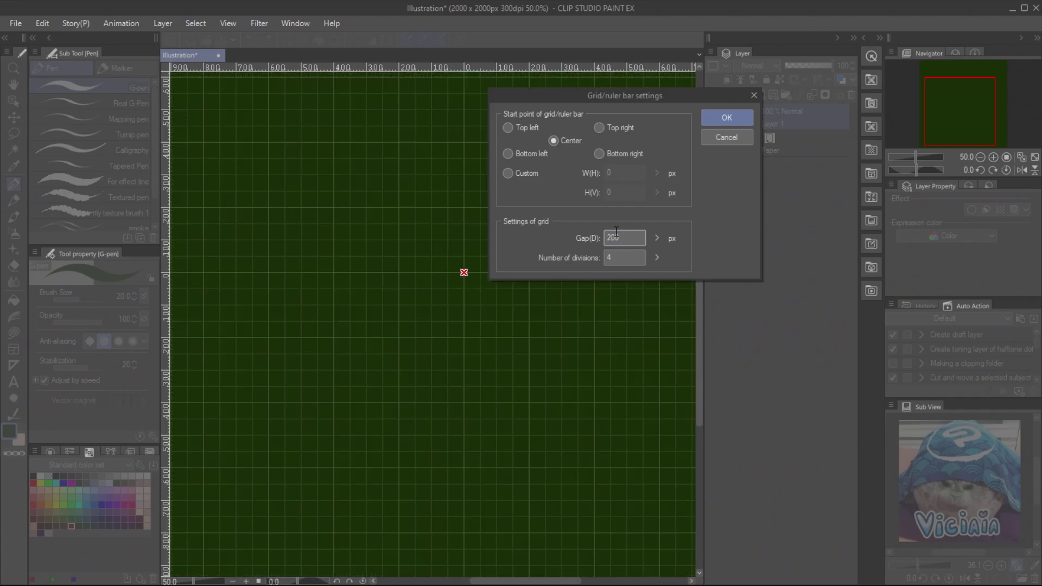
pyautogui.moveTo(633, 100); pyautogui.dragTo(823, 210)
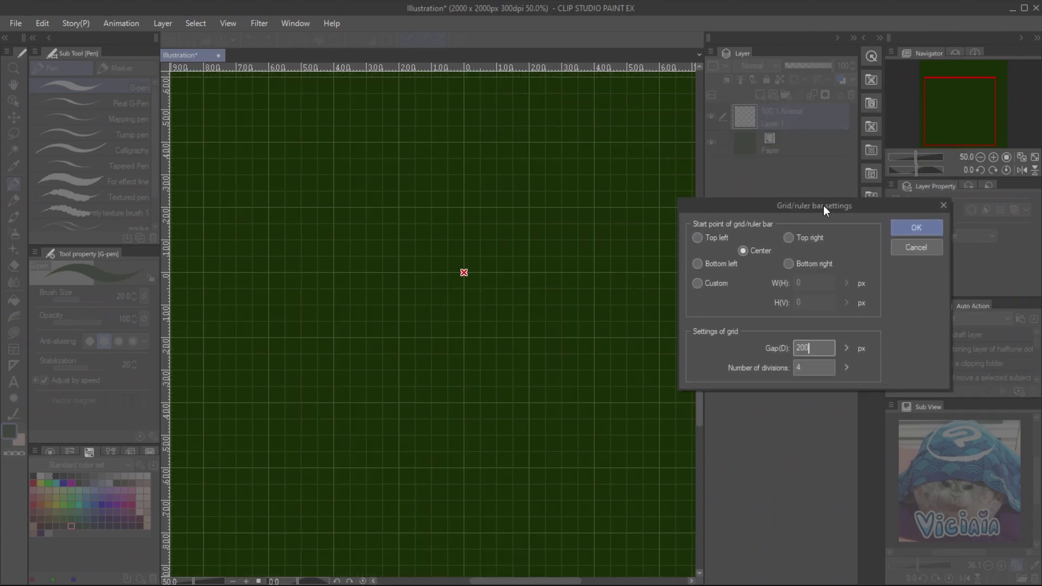
# Step: Apply the grid settings, zoom to 33.3%, and add a vector layer with a bright green Ellipse tool
pyautogui.click(917, 228)
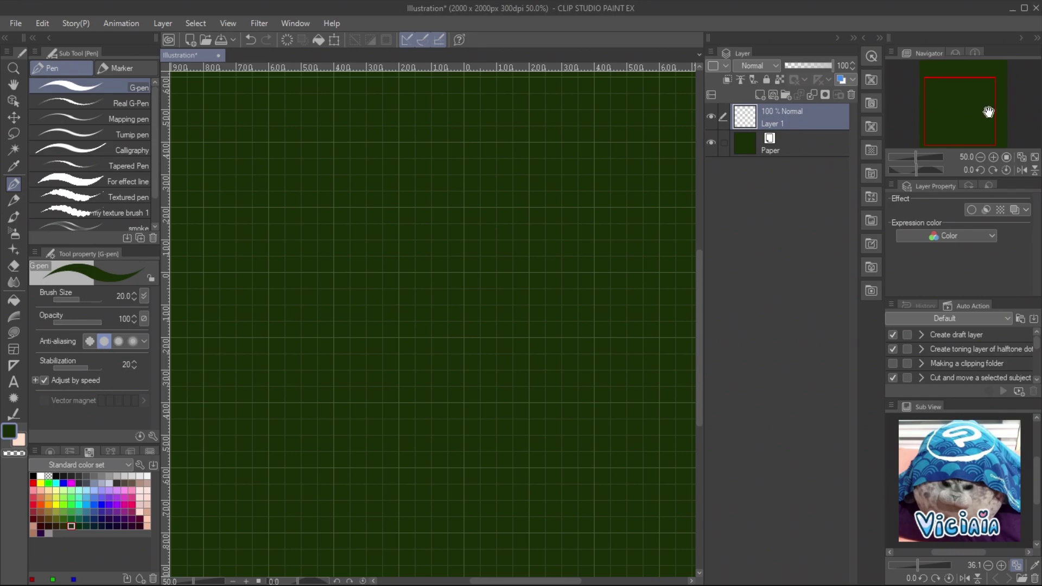
pyautogui.click(980, 157)
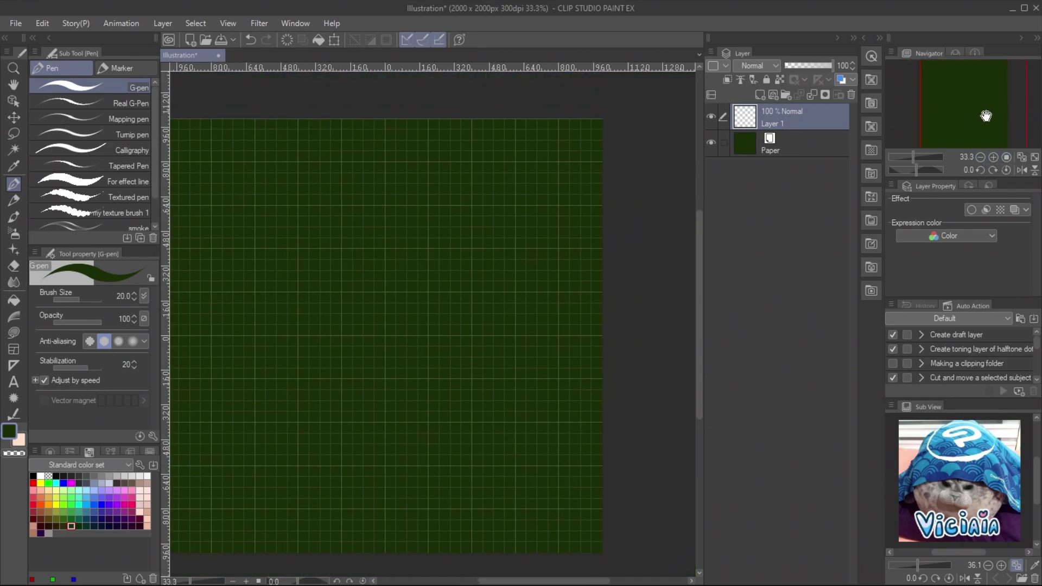
pyautogui.click(773, 95)
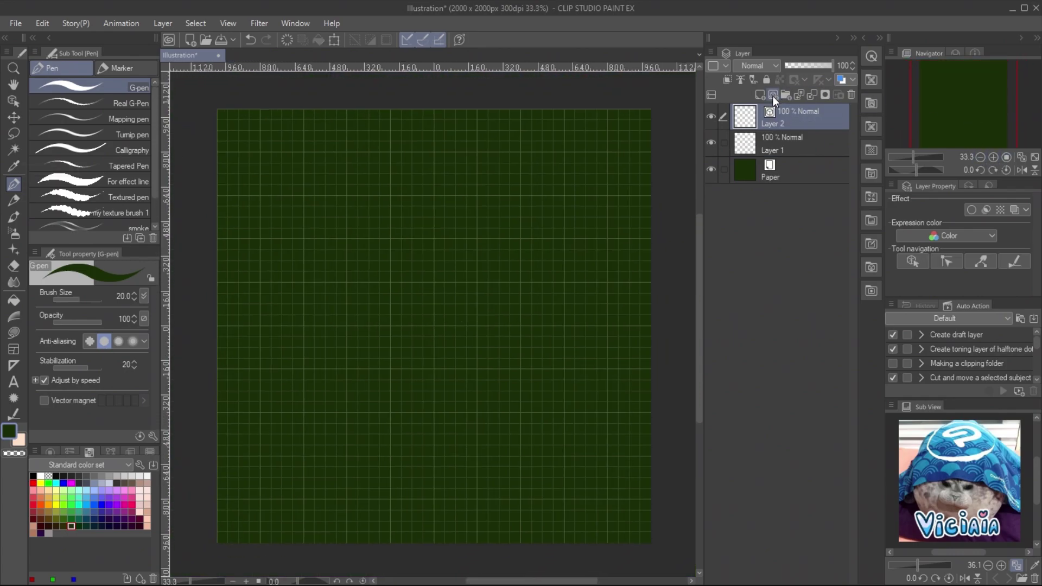
pyautogui.click(13, 332)
pyautogui.click(97, 211)
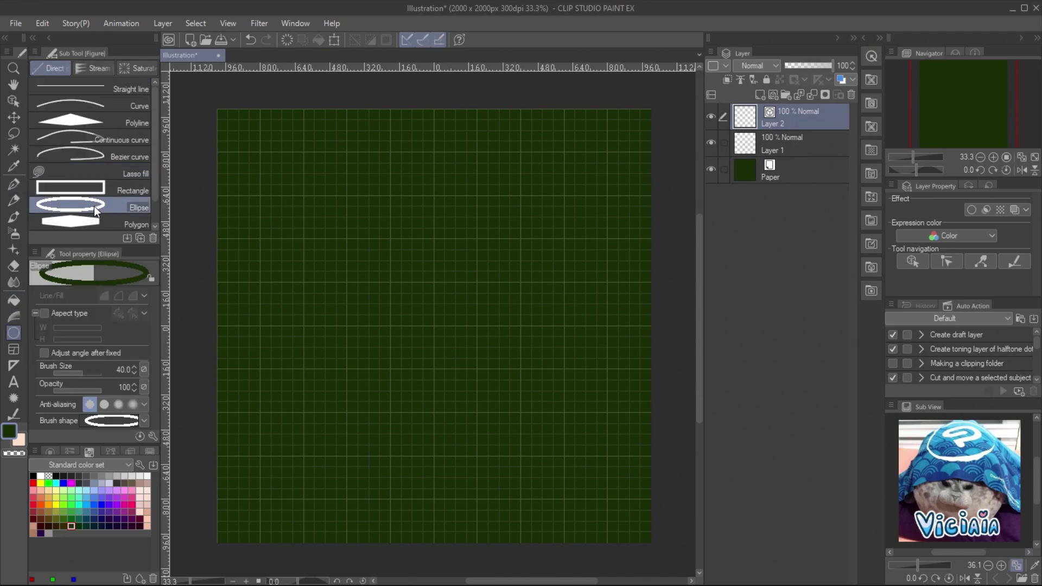
pyautogui.click(49, 481)
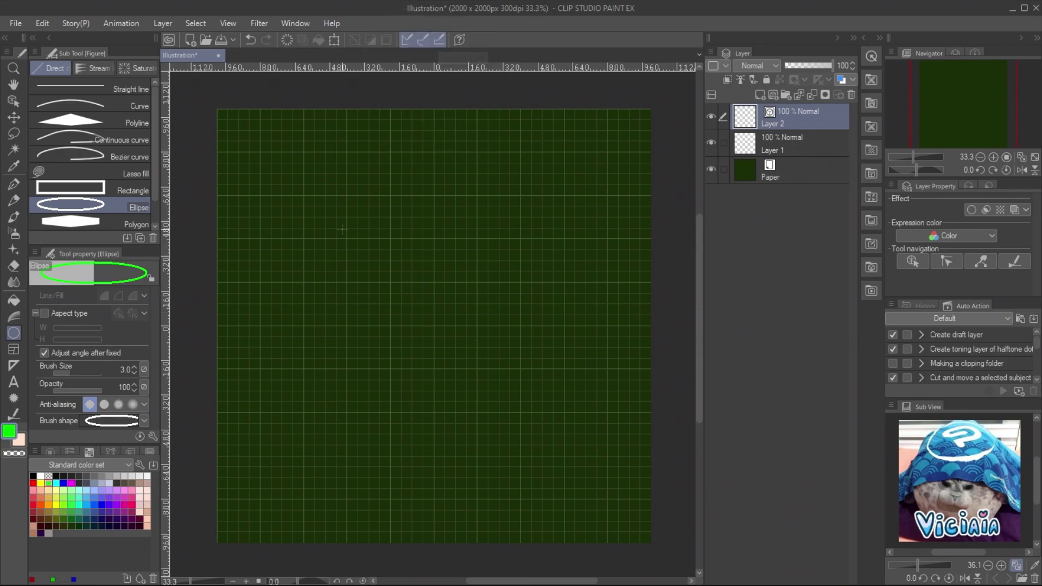
# Step: Draw six concentric green circles centred on the canvas, largest to smallest
pyautogui.moveTo(262, 155); pyautogui.dragTo(602, 497)
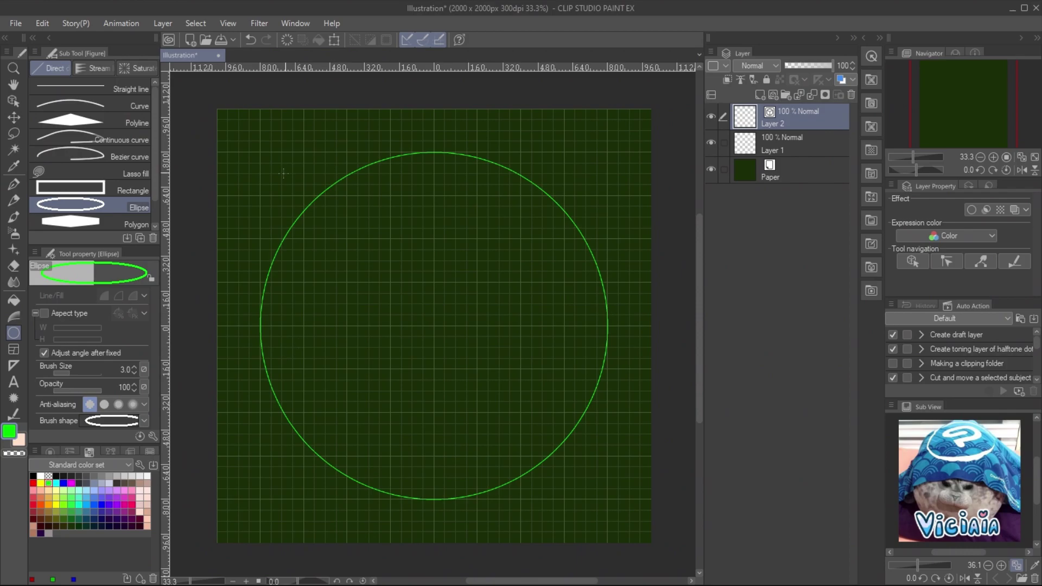
pyautogui.moveTo(299, 191); pyautogui.dragTo(563, 457)
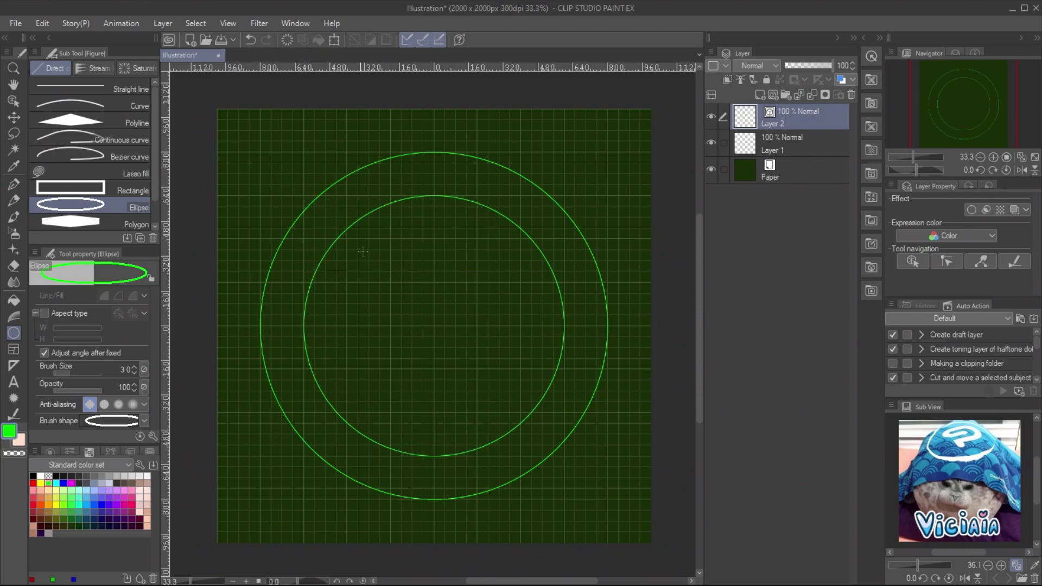
pyautogui.moveTo(346, 240); pyautogui.dragTo(520, 412)
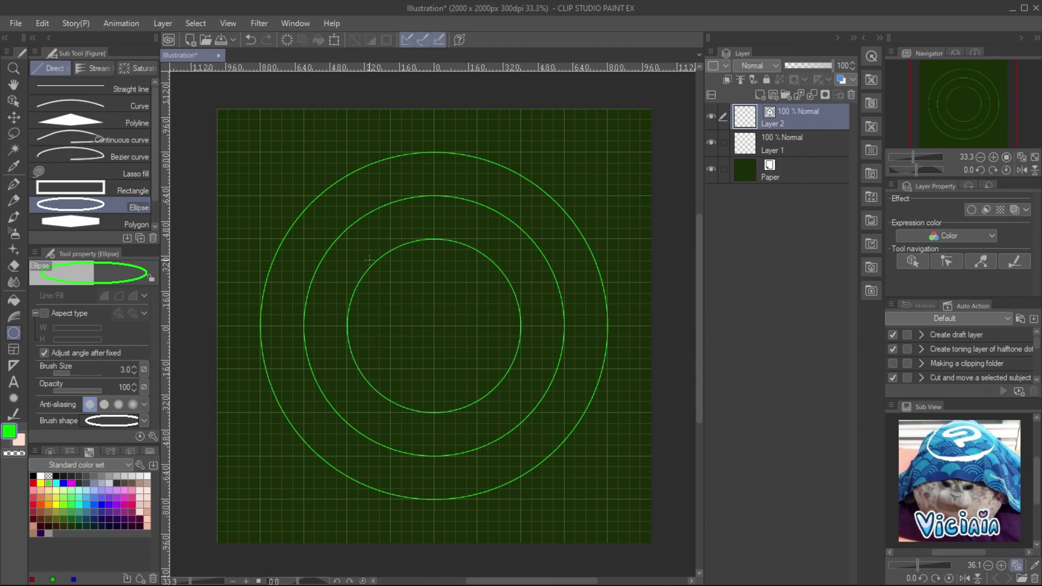
pyautogui.moveTo(368, 261); pyautogui.dragTo(501, 394)
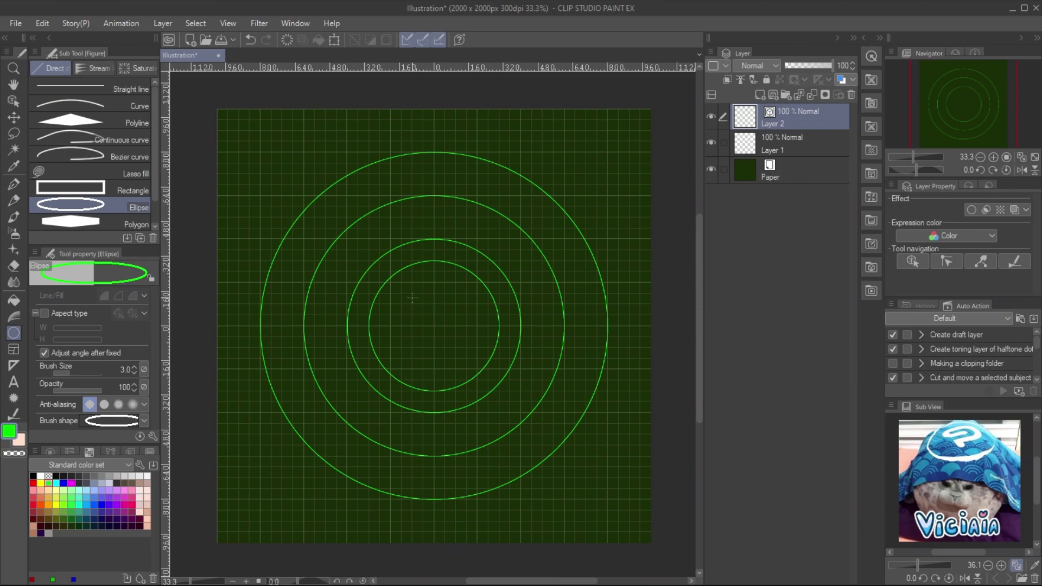
pyautogui.moveTo(389, 282); pyautogui.dragTo(478, 369)
pyautogui.moveTo(412, 304); pyautogui.dragTo(457, 349)
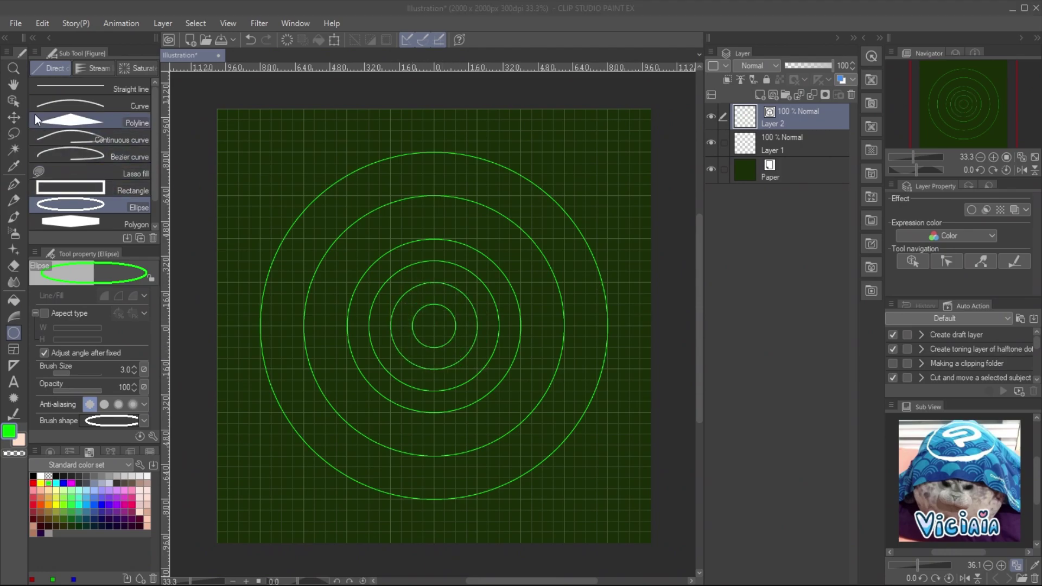
# Step: Select alternate circles on Layer 2 and thicken their lines
pyautogui.click(14, 101)
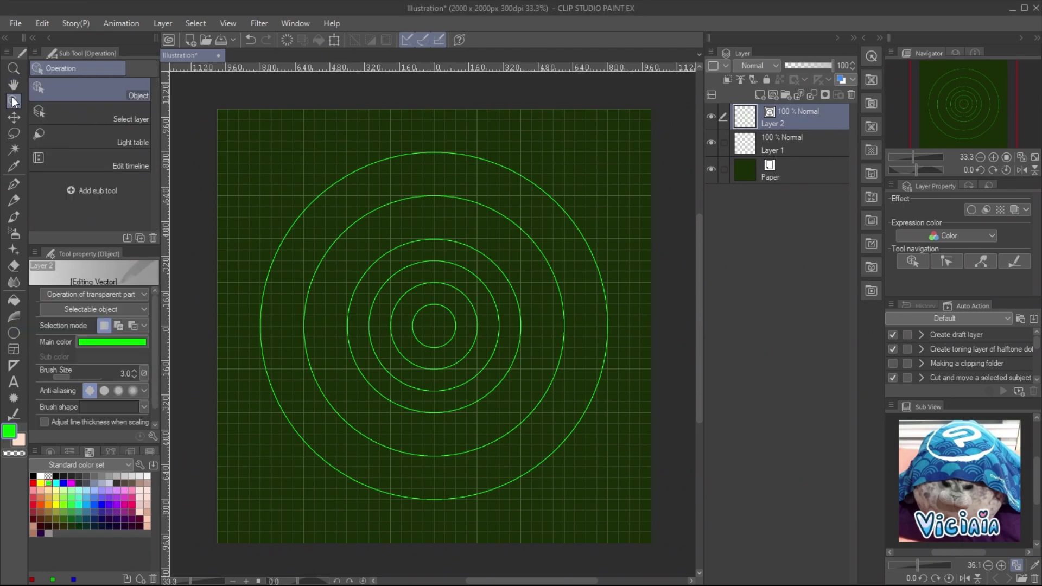
pyautogui.click(439, 151)
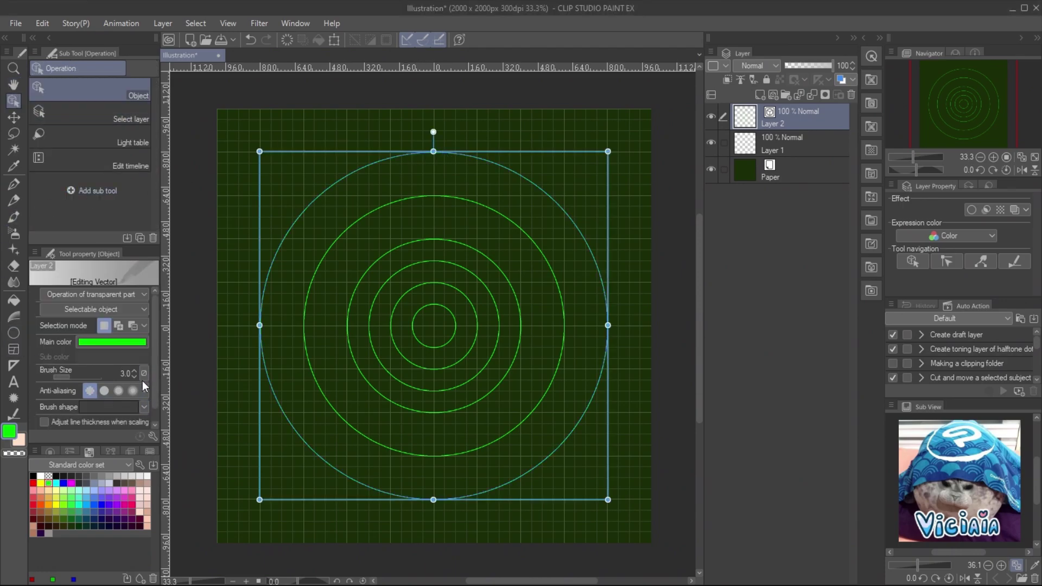
pyautogui.click(464, 212)
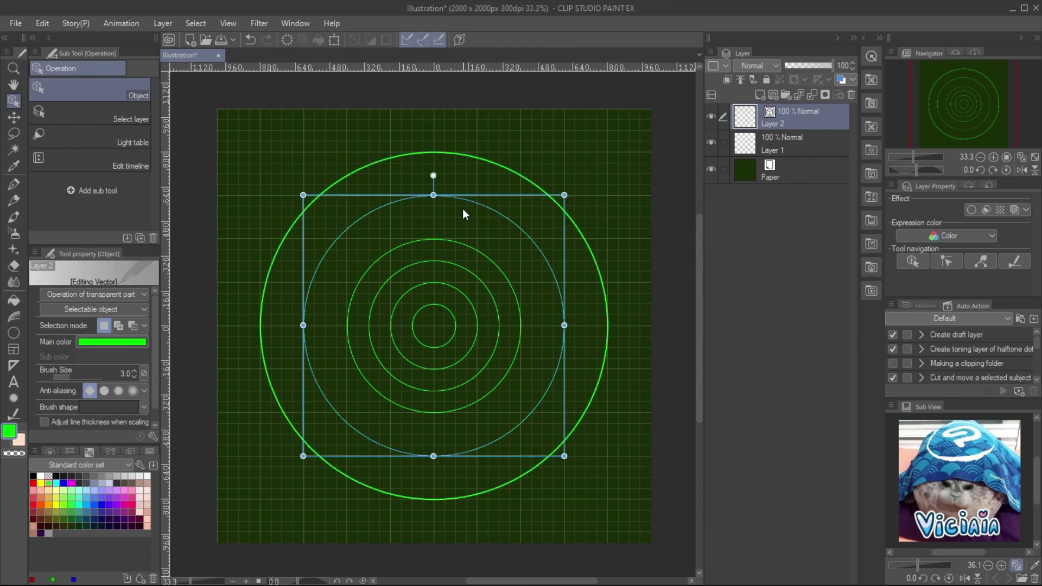
pyautogui.click(462, 244)
pyautogui.click(134, 371)
pyautogui.click(660, 252)
pyautogui.click(432, 304)
pyautogui.click(391, 335)
pyautogui.click(135, 371)
# Step: Reselect the third circle and adjust the ring line widths further
pyautogui.click(347, 331)
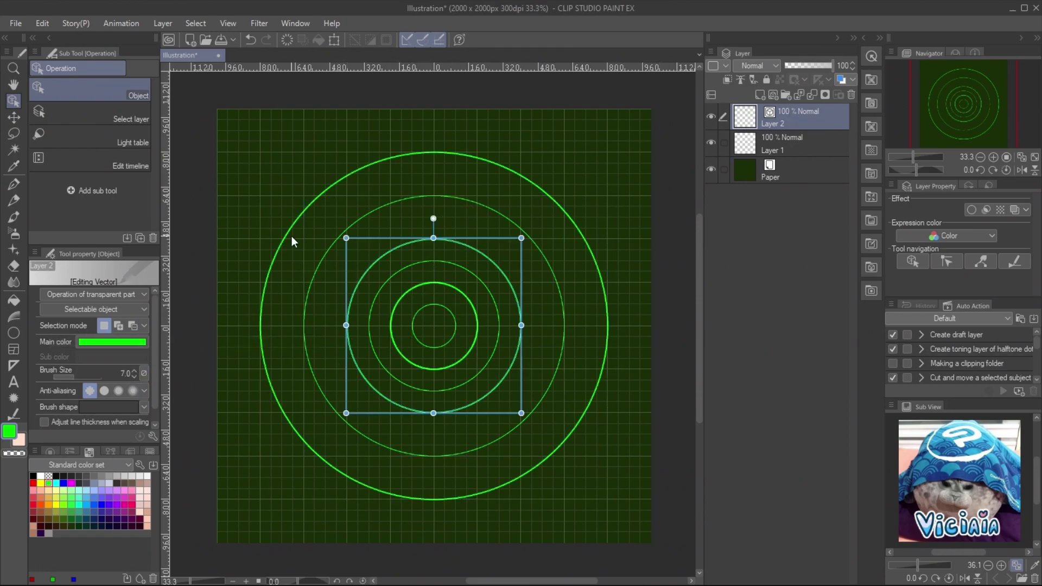
pyautogui.click(288, 233)
pyautogui.click(796, 144)
pyautogui.click(550, 384)
pyautogui.moveTo(66, 376); pyautogui.dragTo(1, 376)
pyautogui.click(494, 298)
pyautogui.click(453, 316)
# Step: Thicken the outermost ring on Layer 1 and draw a larger thin circle around the rings
pyautogui.click(786, 138)
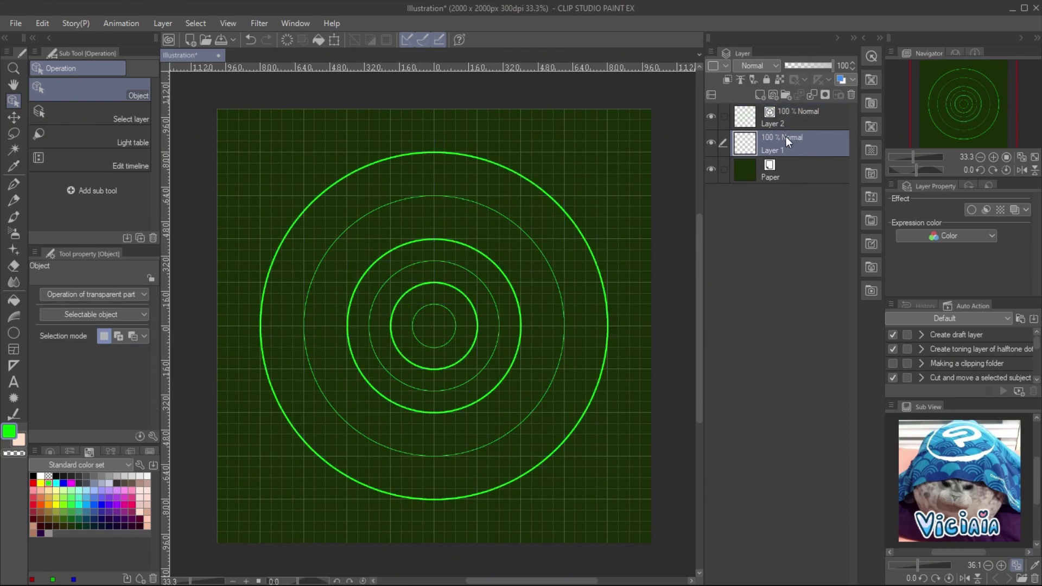
pyautogui.click(607, 297)
pyautogui.click(134, 371)
pyautogui.click(789, 143)
pyautogui.click(14, 333)
pyautogui.moveTo(250, 142); pyautogui.dragTo(622, 518)
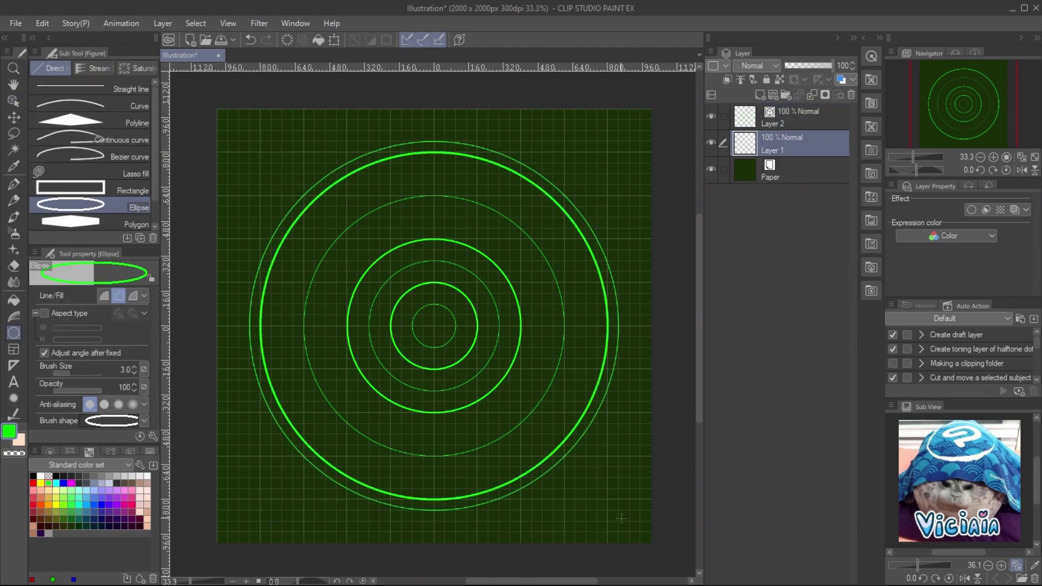
pyautogui.click(13, 185)
# Step: Turn off grid snapping and write the 0, 90, 180 and 270 labels around the ring
pyautogui.click(439, 40)
pyautogui.moveTo(435, 123); pyautogui.dragTo(437, 123)
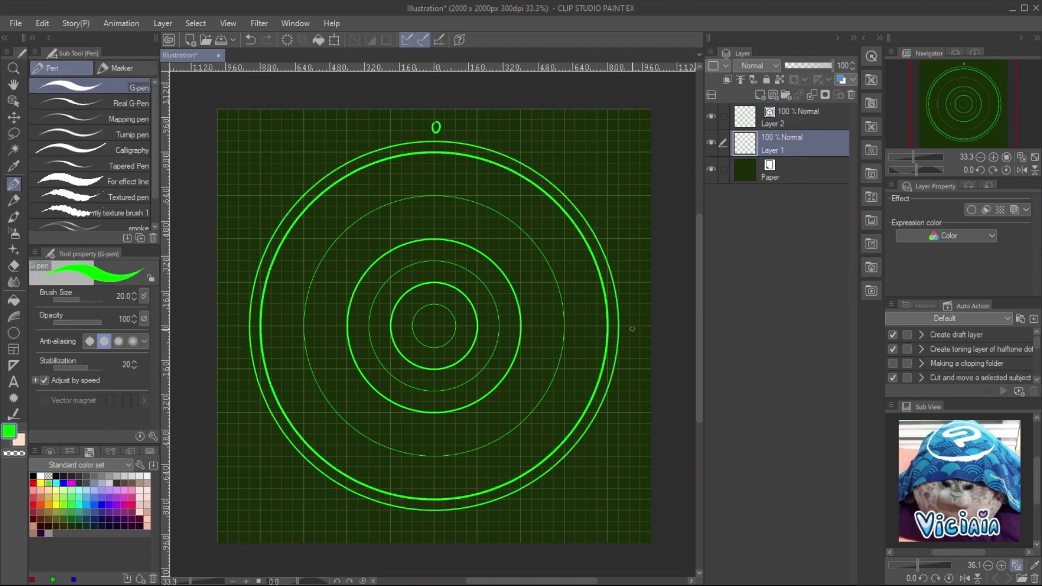
pyautogui.moveTo(636, 320); pyautogui.dragTo(632, 332)
pyautogui.moveTo(641, 319); pyautogui.dragTo(640, 320)
pyautogui.moveTo(427, 522)
pyautogui.mouseDown()
pyautogui.moveTo(427, 534)
pyautogui.moveTo(434, 523)
pyautogui.mouseUp()
pyautogui.moveTo(445, 521); pyautogui.dragTo(444, 522)
pyautogui.moveTo(224, 321); pyautogui.dragTo(230, 330)
pyautogui.moveTo(231, 320)
pyautogui.mouseDown()
pyautogui.moveTo(234, 330)
pyautogui.moveTo(241, 320)
pyautogui.mouseUp()
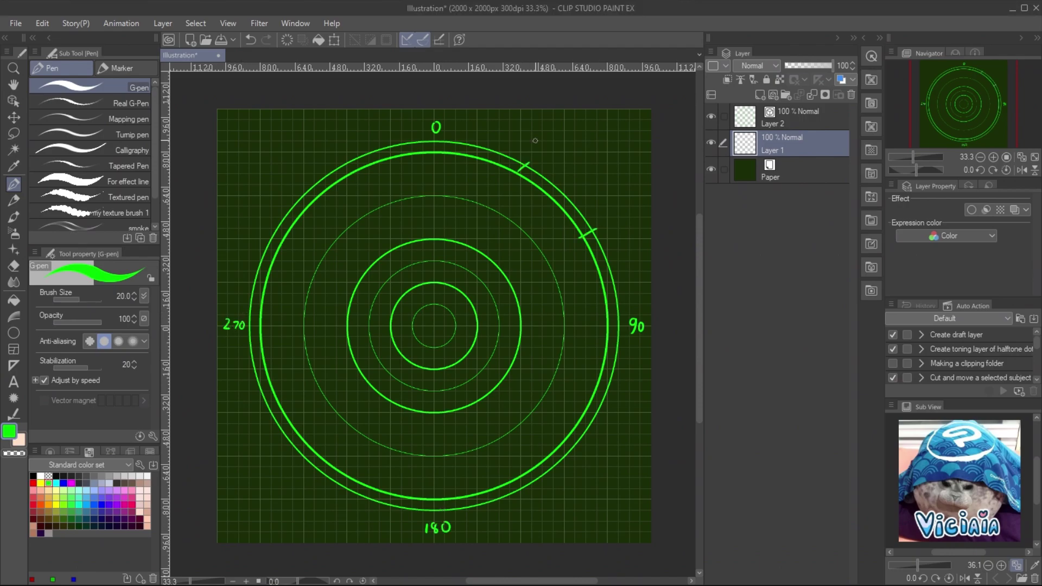
# Step: Add ticks and labels for 30°, 60°, 120°, 150°, 210°, 240°, 300° and 330°
pyautogui.moveTo(534, 142); pyautogui.dragTo(535, 152)
pyautogui.moveTo(582, 414); pyautogui.dragTo(594, 423)
pyautogui.moveTo(516, 476); pyautogui.dragTo(527, 488)
pyautogui.moveTo(283, 407); pyautogui.dragTo(264, 420)
pyautogui.moveTo(348, 475); pyautogui.dragTo(339, 491)
pyautogui.moveTo(276, 228); pyautogui.dragTo(289, 236)
pyautogui.moveTo(336, 165)
pyautogui.mouseDown()
pyautogui.moveTo(348, 184)
pyautogui.moveTo(337, 152)
pyautogui.mouseUp()
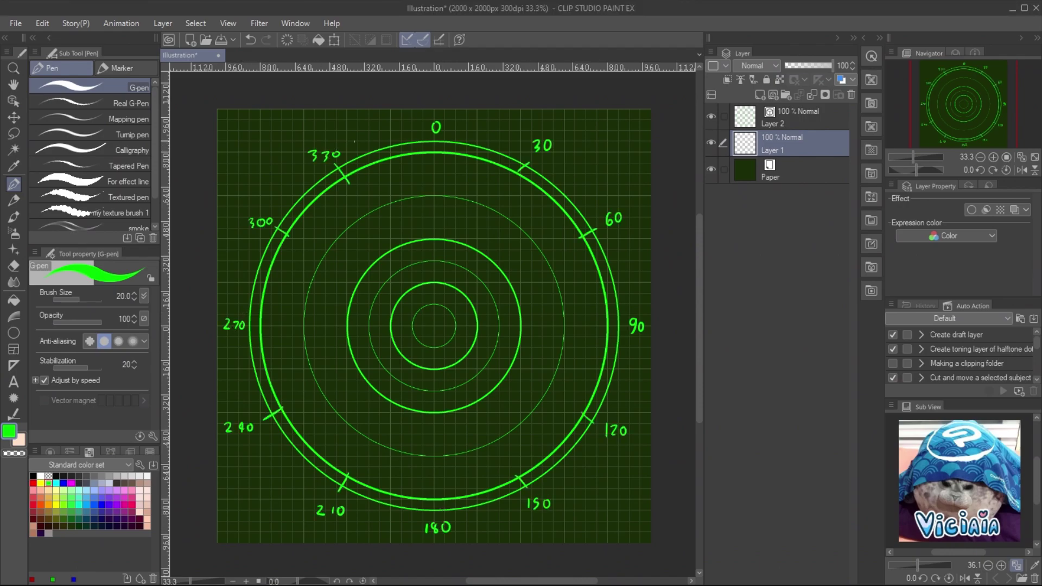
# Step: Fill in the remaining ticks and labels every 10°, from 10° through 350°
pyautogui.moveTo(463, 141); pyautogui.dragTo(459, 156)
pyautogui.moveTo(498, 150); pyautogui.dragTo(490, 163)
pyautogui.moveTo(609, 258); pyautogui.dragTo(590, 264)
pyautogui.moveTo(611, 360); pyautogui.dragTo(619, 365)
pyautogui.moveTo(568, 436); pyautogui.dragTo(578, 448)
pyautogui.moveTo(493, 490); pyautogui.dragTo(497, 502)
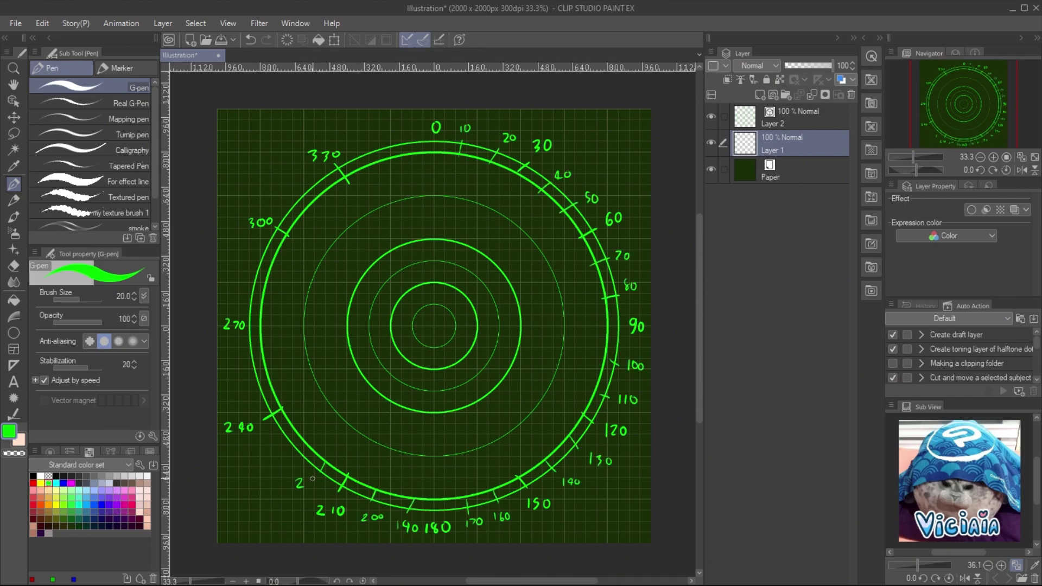
pyautogui.moveTo(271, 386); pyautogui.dragTo(255, 392)
pyautogui.moveTo(263, 249); pyautogui.dragTo(279, 255)
pyautogui.moveTo(278, 194); pyautogui.dragTo(319, 173)
pyautogui.moveTo(354, 140); pyautogui.dragTo(417, 130)
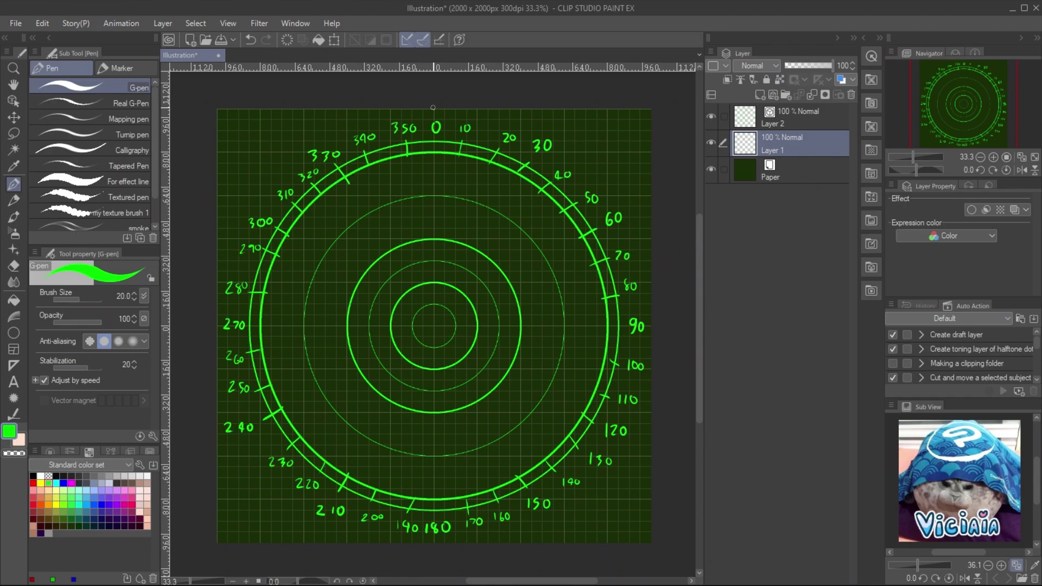
# Step: Sketch a distance scale line near the centre with 100 and 200 labels
pyautogui.moveTo(435, 313); pyautogui.dragTo(436, 322)
pyautogui.moveTo(435, 318); pyautogui.dragTo(474, 316)
pyautogui.moveTo(474, 313); pyautogui.dragTo(474, 320)
pyautogui.moveTo(481, 319); pyautogui.dragTo(481, 325)
pyautogui.moveTo(526, 319); pyautogui.dragTo(480, 327)
pyautogui.hotkey('ctrl', 'z')
pyautogui.hotkey('ctrl', 'z')
pyautogui.hotkey('ctrl', 'z')
pyautogui.hotkey('ctrl', 'z')
pyautogui.hotkey('ctrl', 'z')
pyautogui.hotkey('ctrl', 'z')
pyautogui.moveTo(525, 321); pyautogui.dragTo(530, 326)
# Step: Write distance numbers 0, 50, 100, 150, 200 and 300 along the horizontal axis
pyautogui.moveTo(439, 321); pyautogui.dragTo(439, 321)
pyautogui.moveTo(418, 319); pyautogui.dragTo(415, 323)
pyautogui.moveTo(420, 319); pyautogui.dragTo(420, 319)
pyautogui.moveTo(395, 321); pyautogui.dragTo(395, 326)
pyautogui.moveTo(399, 322); pyautogui.dragTo(398, 322)
pyautogui.moveTo(403, 322); pyautogui.dragTo(403, 322)
pyautogui.moveTo(351, 322); pyautogui.dragTo(353, 326)
pyautogui.moveTo(356, 321); pyautogui.dragTo(355, 324)
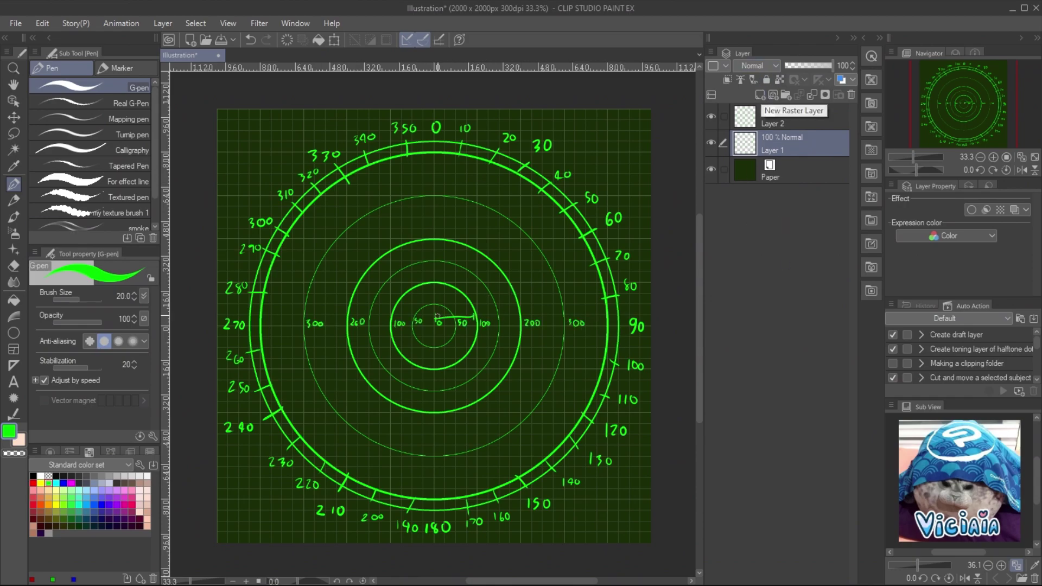
# Step: Sketch a sweep line from the centre toward 20° with trailing arcs
pyautogui.moveTo(436, 319); pyautogui.dragTo(491, 169)
pyautogui.moveTo(447, 290); pyautogui.dragTo(473, 314)
pyautogui.moveTo(455, 273); pyautogui.dragTo(480, 293)
pyautogui.moveTo(461, 258); pyautogui.dragTo(486, 279)
pyautogui.moveTo(470, 226); pyautogui.dragTo(520, 263)
pyautogui.moveTo(489, 187); pyautogui.dragTo(542, 223)
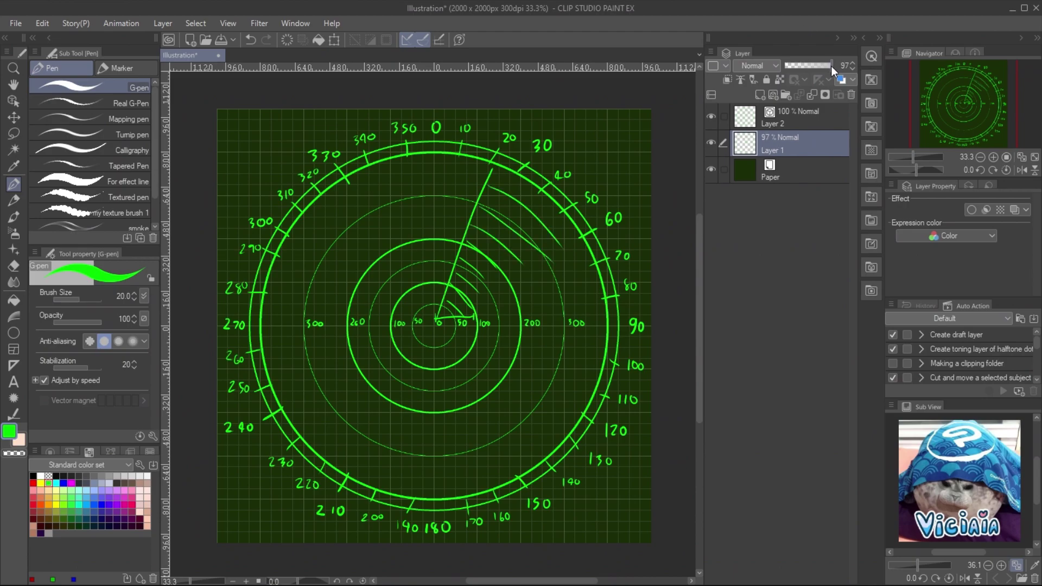
# Step: Dim the sketch layer to 27% and draw a large blue circle on a new layer
pyautogui.moveTo(832, 66); pyautogui.dragTo(792, 66)
pyautogui.click(793, 115)
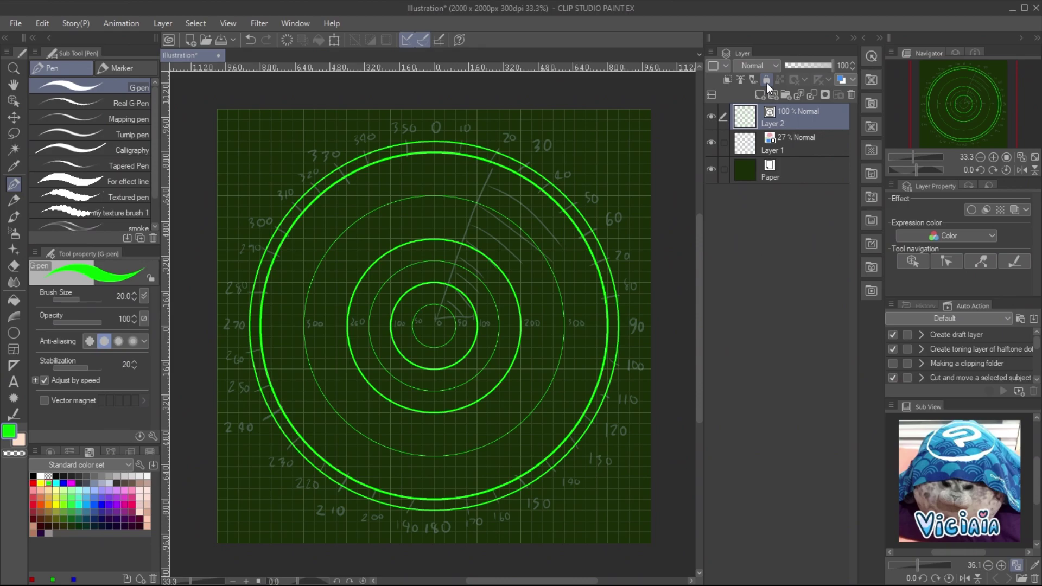
pyautogui.click(774, 94)
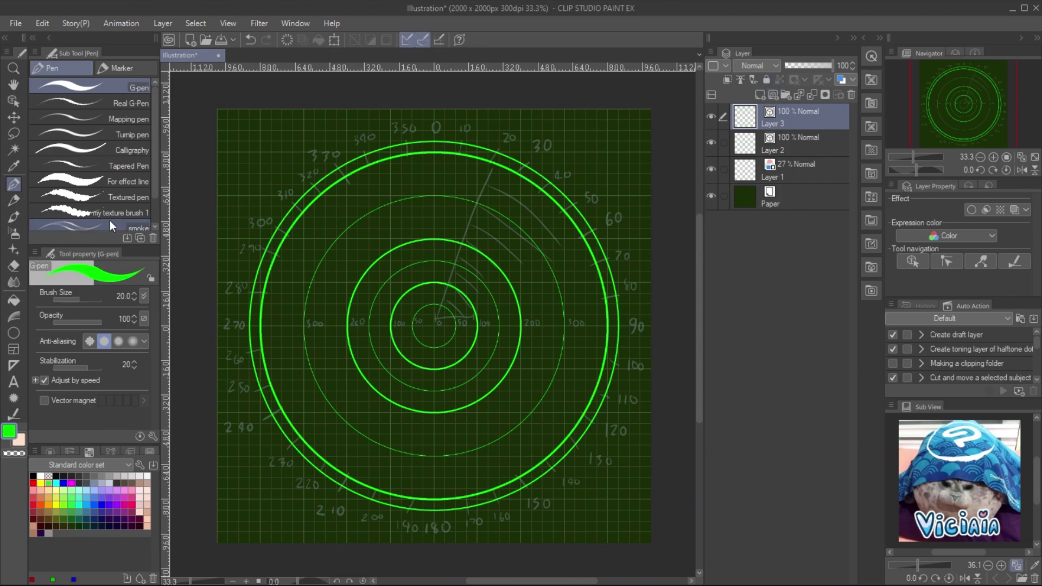
pyautogui.click(14, 332)
pyautogui.click(101, 505)
pyautogui.moveTo(228, 118); pyautogui.dragTo(648, 536)
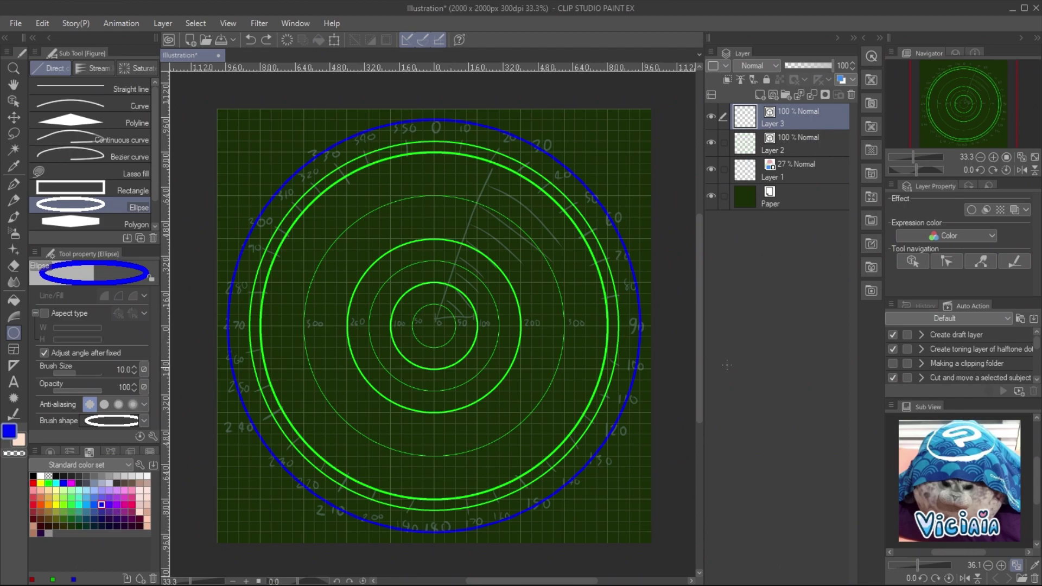
# Step: Select the blue circle and try rotating it, then undo the rotation
pyautogui.click(13, 100)
pyautogui.click(571, 172)
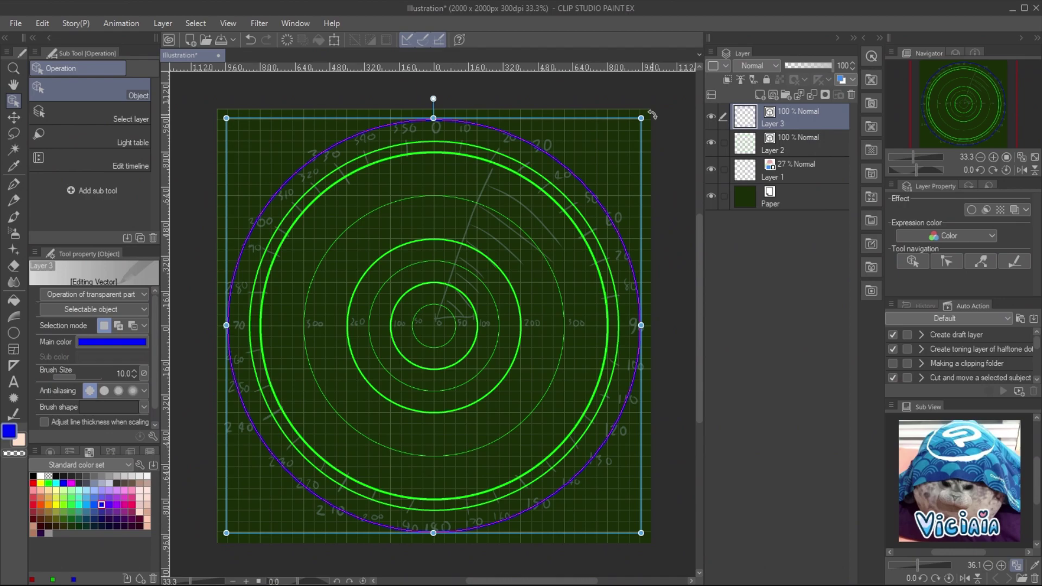
pyautogui.moveTo(652, 114); pyautogui.dragTo(324, 223)
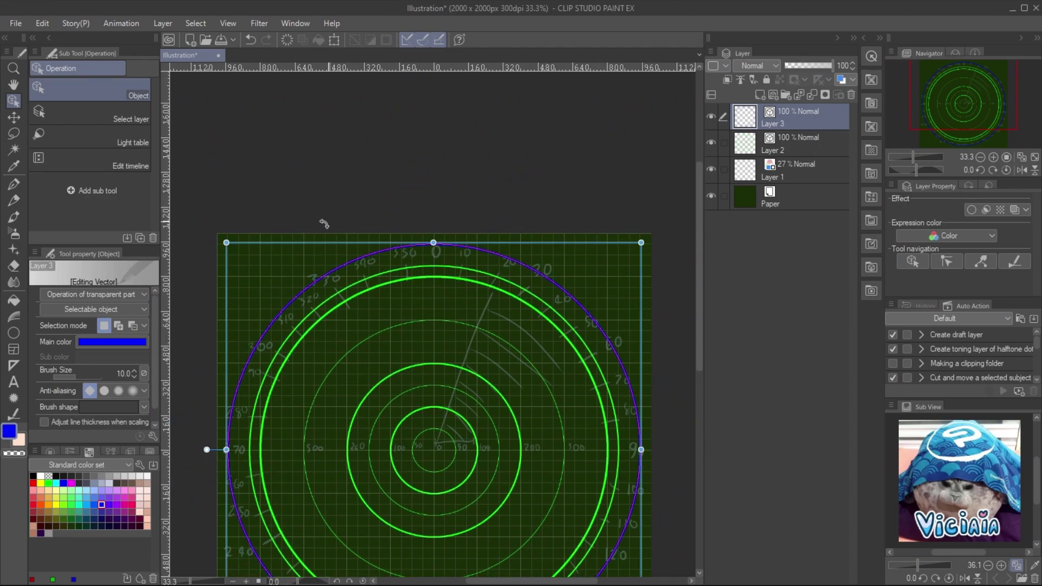
pyautogui.moveTo(260, 309); pyautogui.dragTo(238, 418)
pyautogui.hotkey('ctrl', 'z')
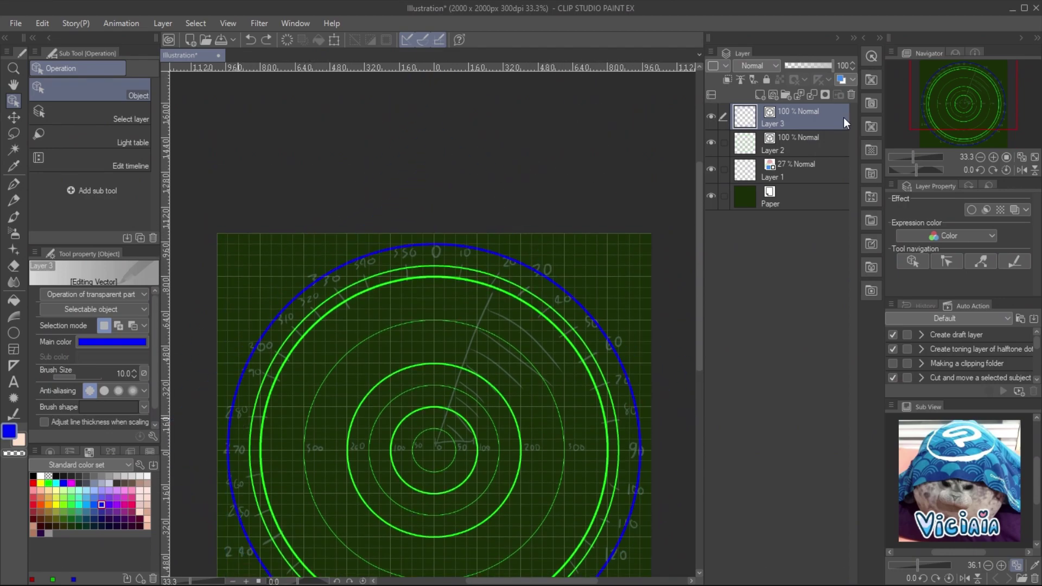
# Step: Return to Layer 3 and choose the fine Milli pen
pyautogui.click(838, 141)
pyautogui.moveTo(969, 96); pyautogui.dragTo(977, 115)
pyautogui.click(798, 116)
pyautogui.click(13, 184)
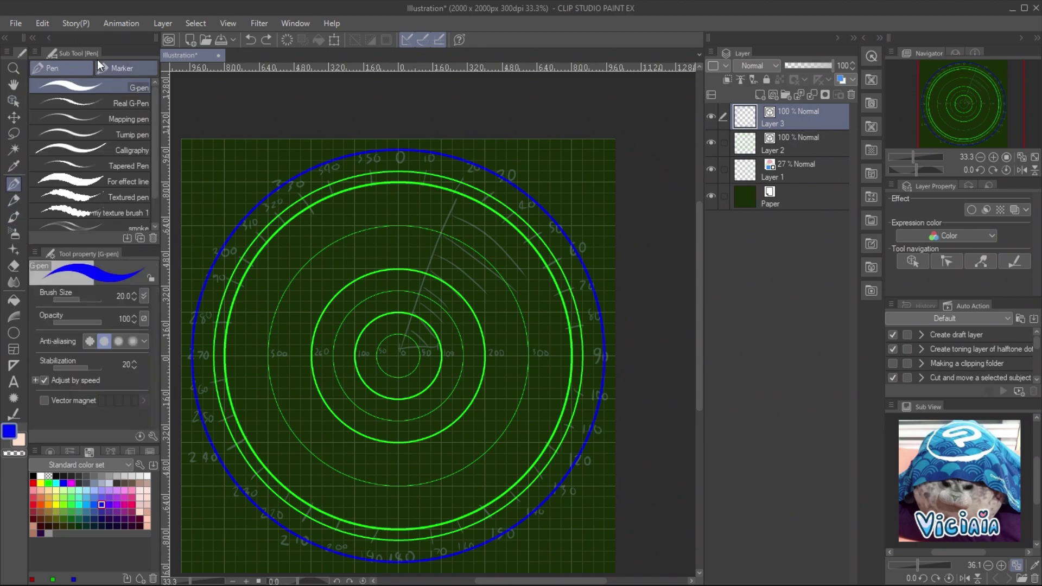
pyautogui.click(122, 69)
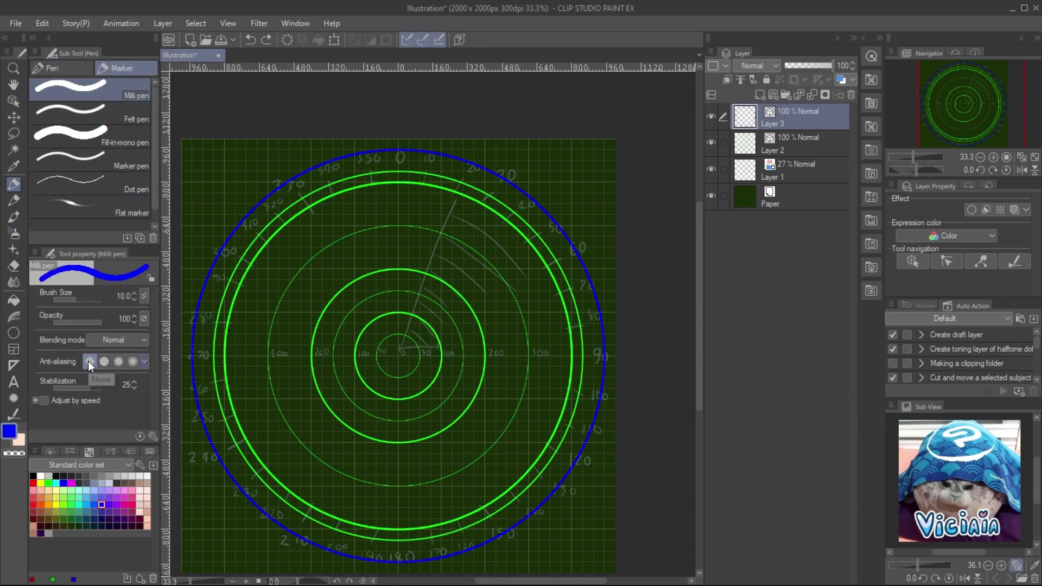
# Step: Draw vertical and horizontal blue cross lines, then duplicate the layer rotated by 30°
pyautogui.moveTo(399, 158); pyautogui.dragTo(399, 538)
pyautogui.moveTo(211, 357); pyautogui.dragTo(532, 355)
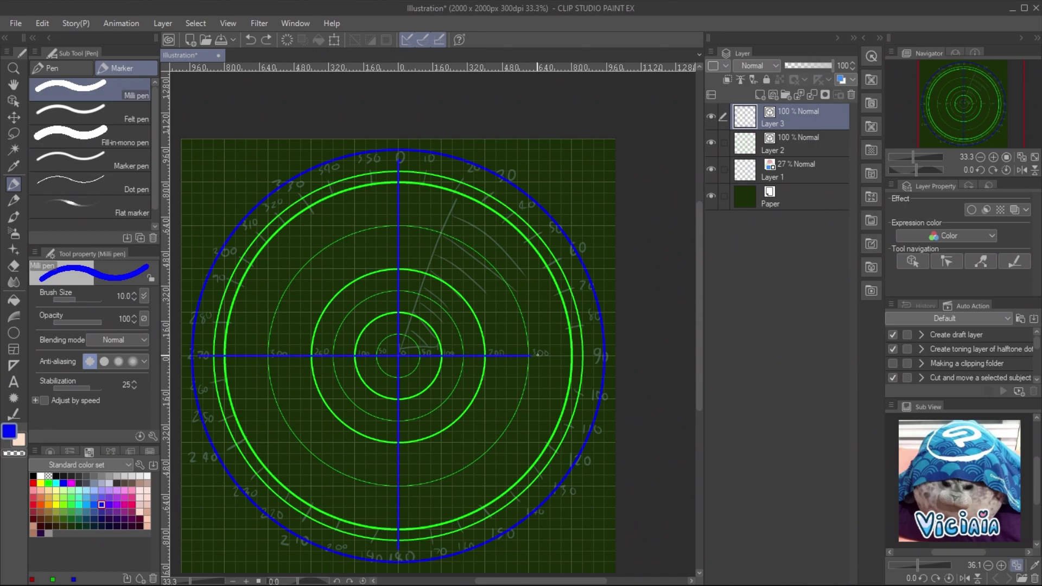
pyautogui.click(798, 96)
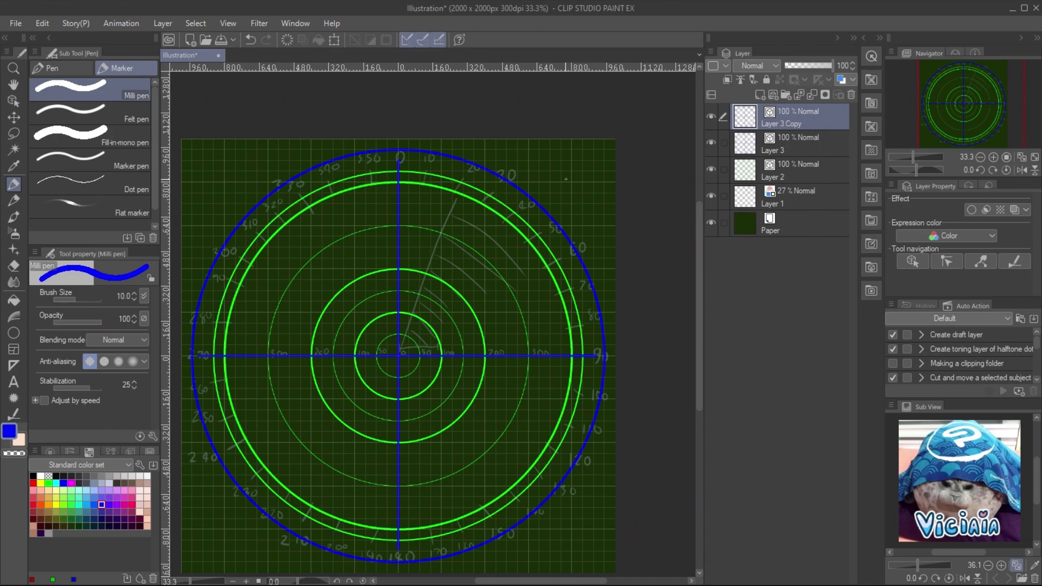
pyautogui.hotkey('ctrl', 'shift', 't')
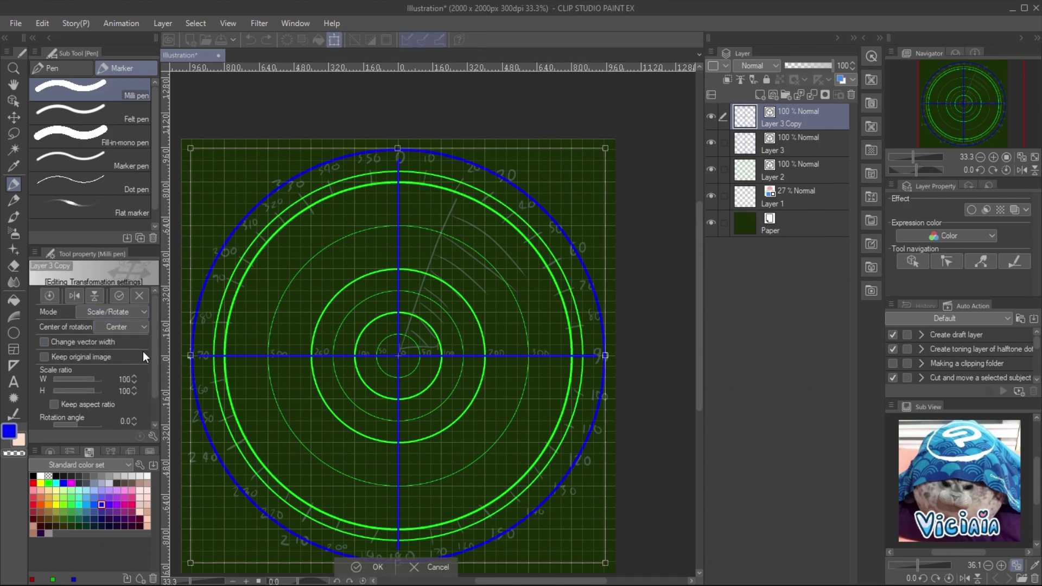
pyautogui.moveTo(153, 350); pyautogui.dragTo(153, 382)
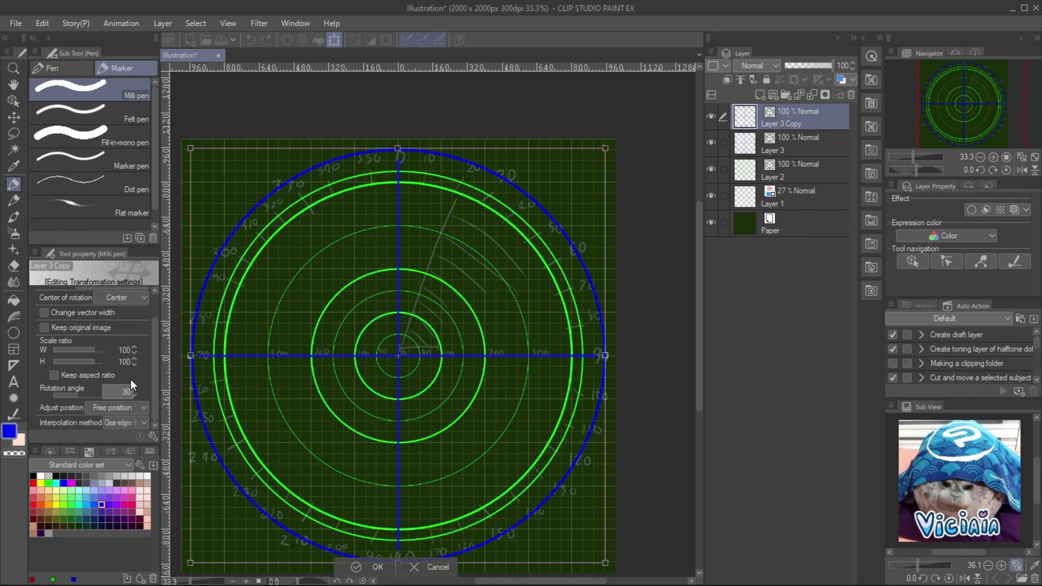
pyautogui.press('Return')
pyautogui.press('Return')
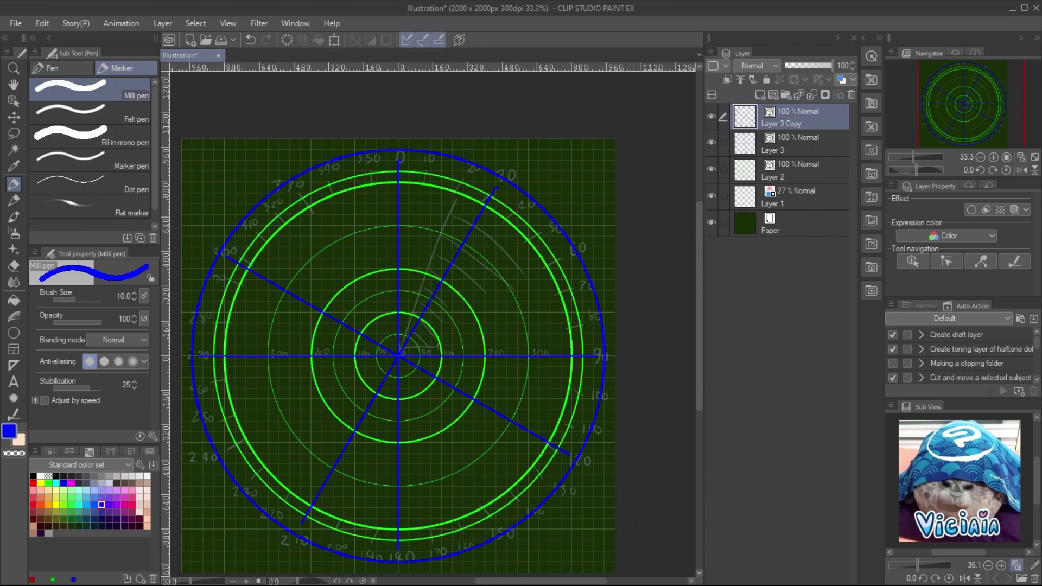
# Step: Duplicate the rotated layer with another 30° rotation, then select all three spoke layers
pyautogui.click(758, 93)
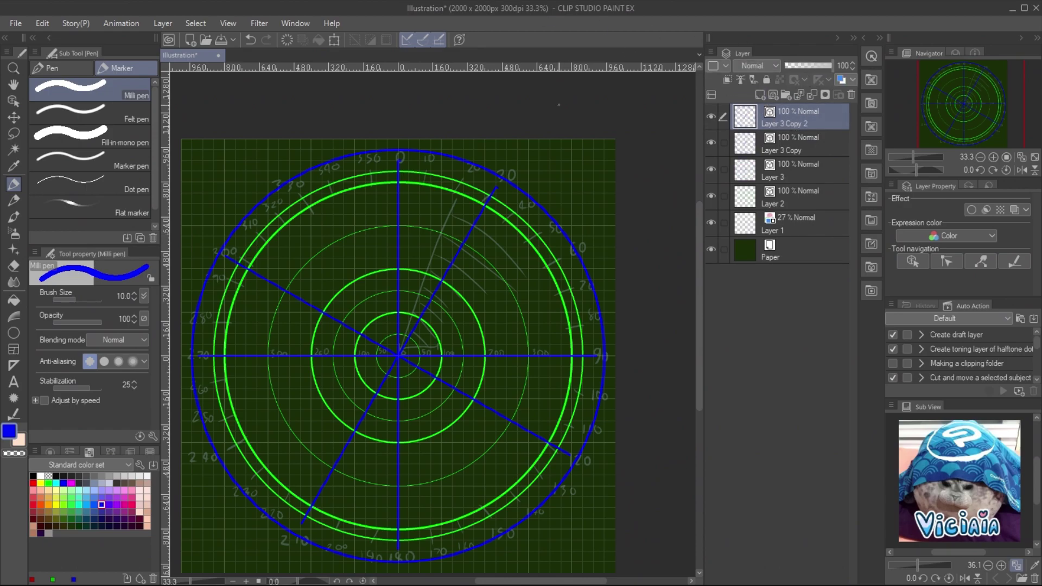
pyautogui.hotkey('ctrl', 't')
pyautogui.click(126, 422)
pyautogui.write('30')
pyautogui.press('Return')
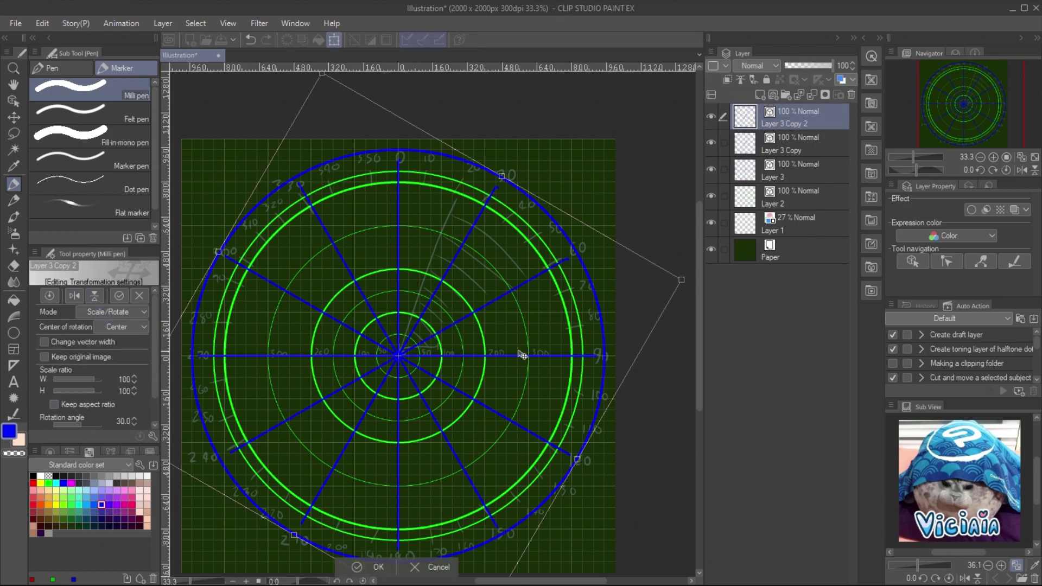
pyautogui.press('Return')
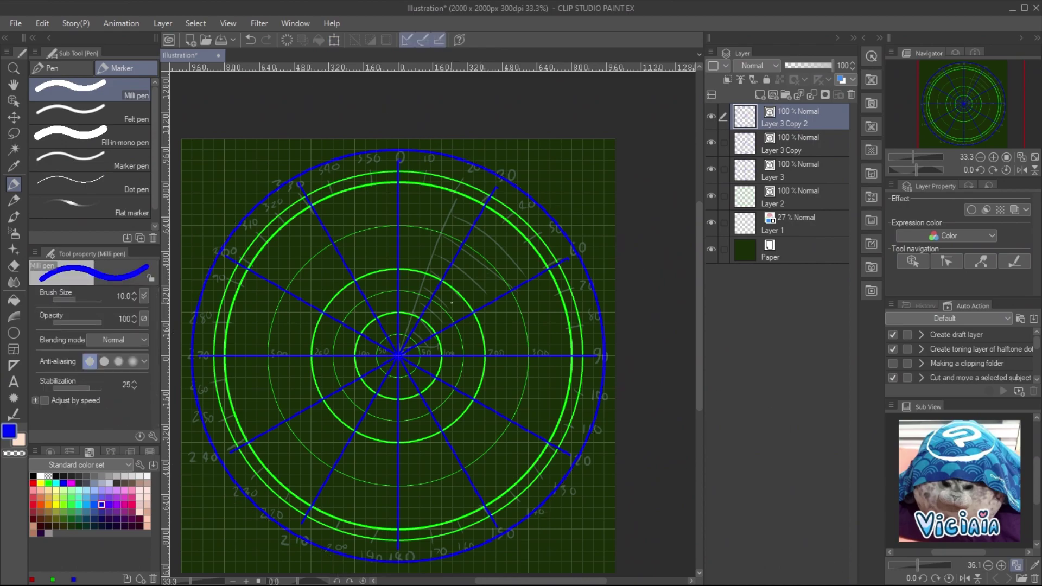
pyautogui.click(796, 169)
pyautogui.keyDown('shift'); pyautogui.click(796, 116); pyautogui.keyUp('shift')
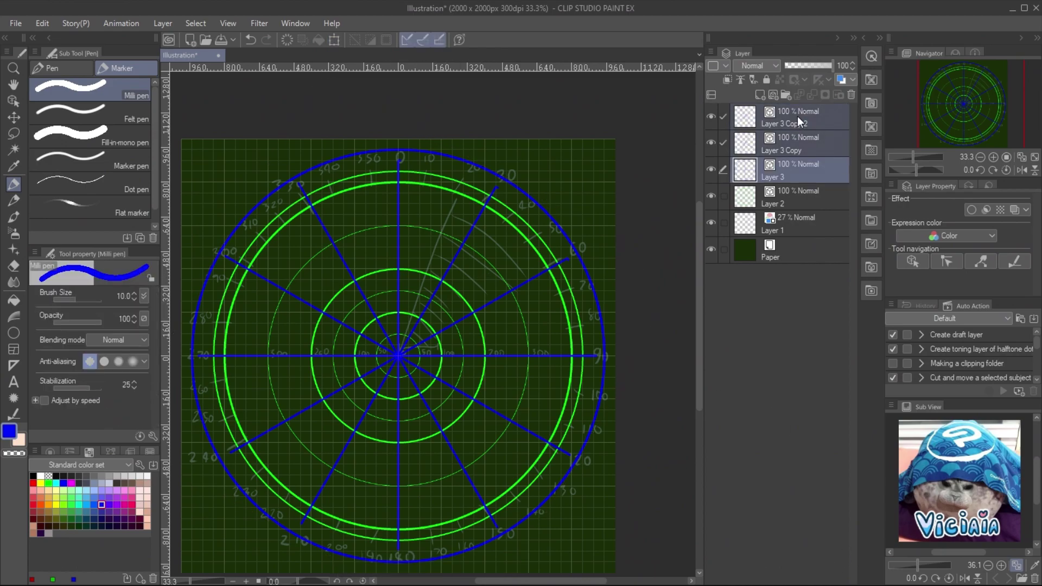
# Step: Merge the three blue spoke layers, then duplicate the result, recolour it purple and rotate it 10°
pyautogui.rightClick(791, 146)
pyautogui.click(859, 448)
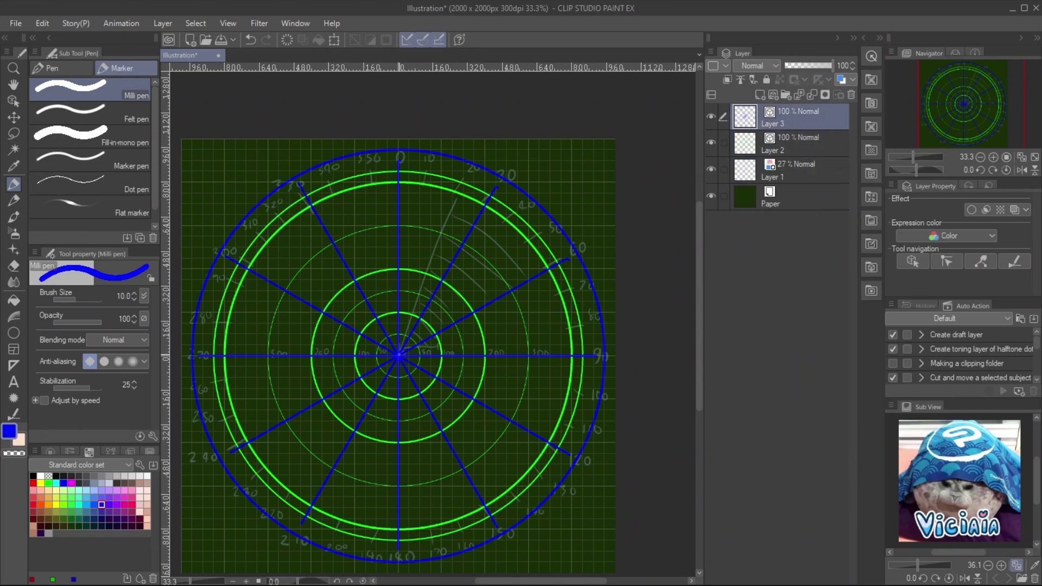
pyautogui.hotkey('ctrl', 'c')
pyautogui.hotkey('ctrl', 'v')
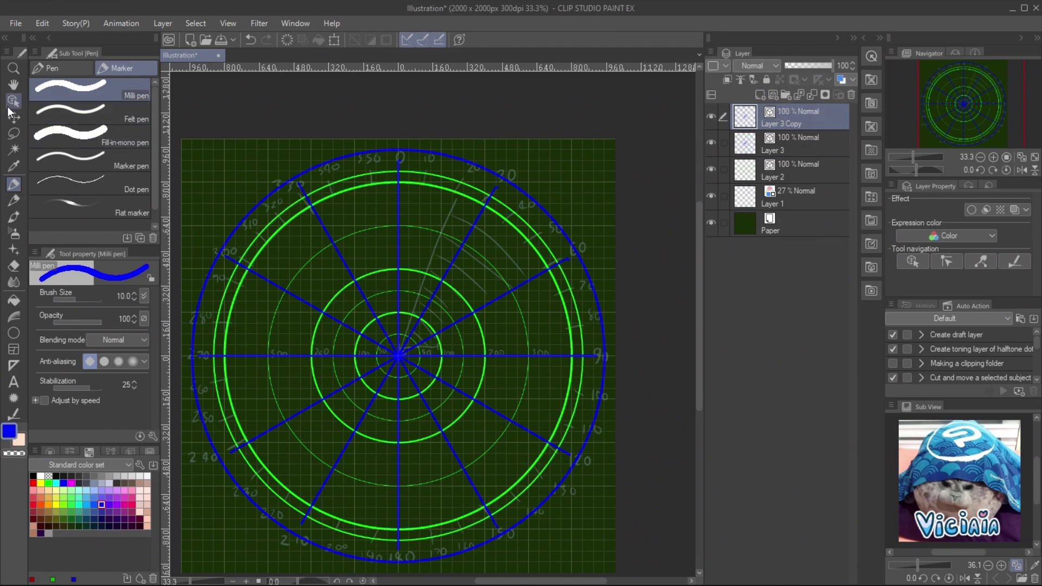
pyautogui.click(14, 101)
pyautogui.click(110, 497)
pyautogui.hotkey('ctrl', 't')
pyautogui.click(122, 418)
pyautogui.write('10')
pyautogui.press('Return')
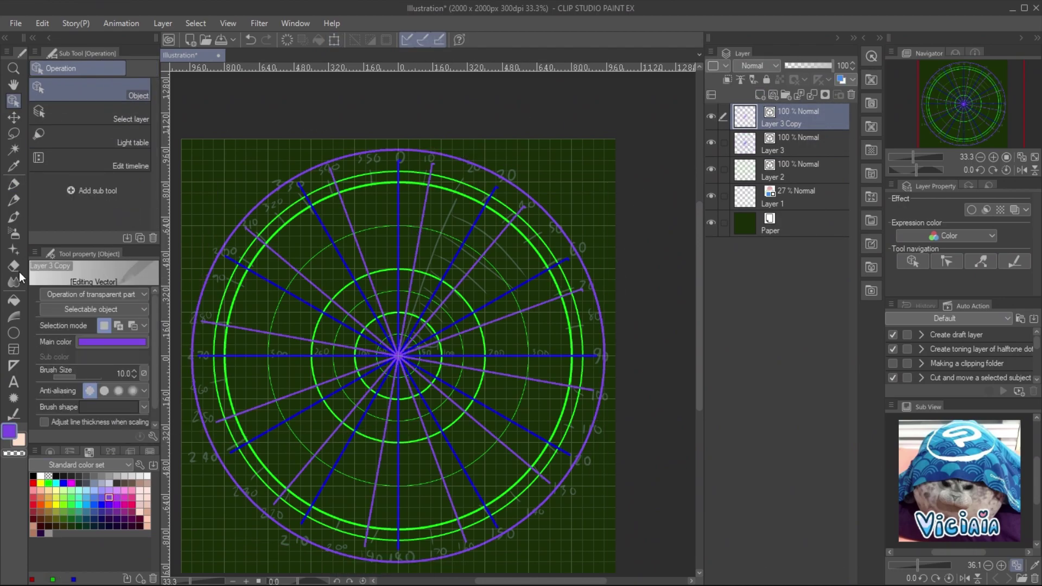
# Step: Thin the purple spoke lines and paste another copy rotated a further 10°
pyautogui.scroll(-1, 130, 355)
pyautogui.click(134, 360)
pyautogui.click(134, 361)
pyautogui.hotkey('ctrl', 'v')
pyautogui.hotkey('ctrl', 't')
pyautogui.click(126, 406)
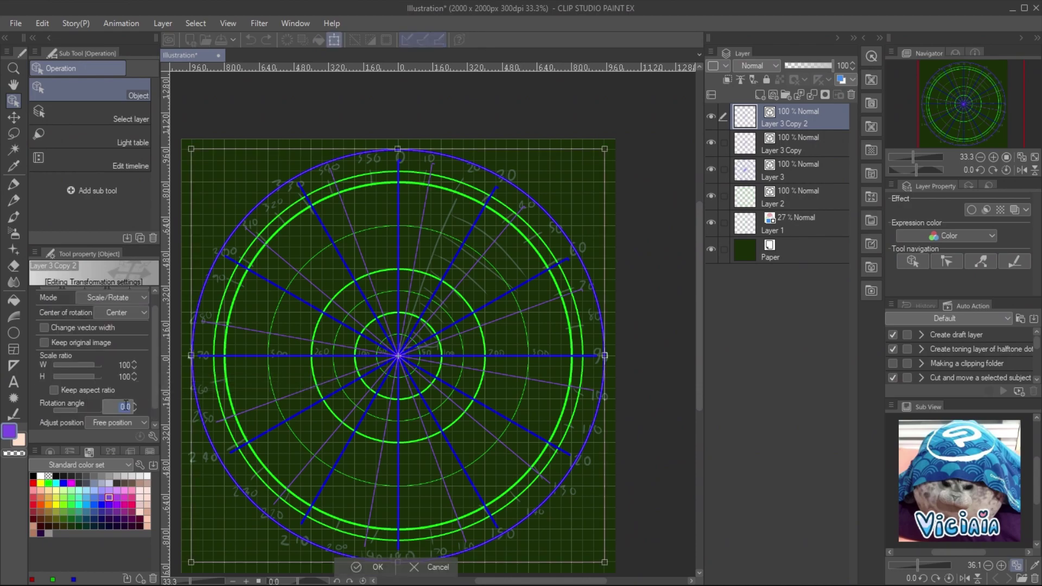
pyautogui.write('10')
pyautogui.press('Return')
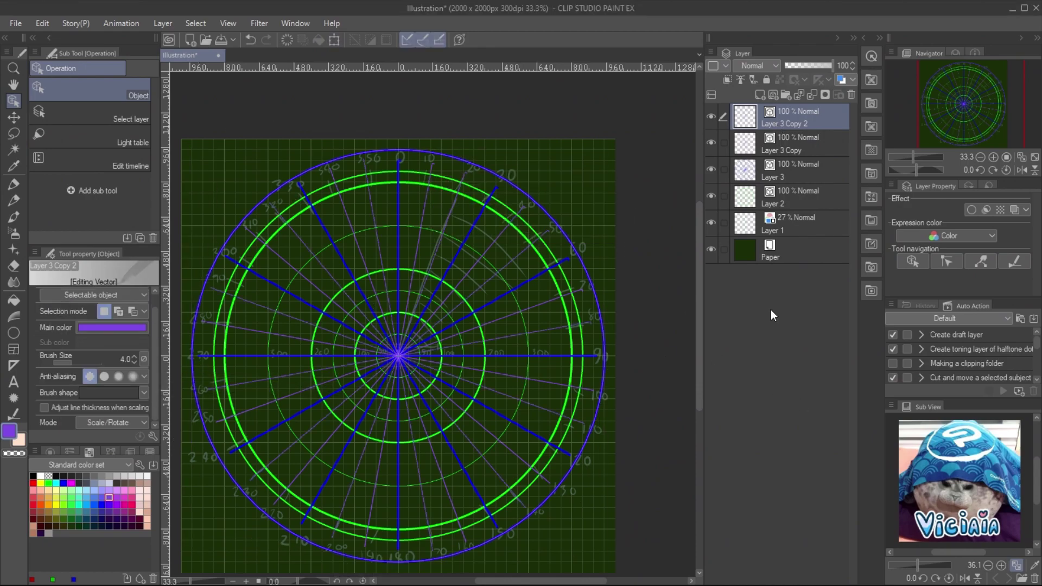
# Step: Hide the blue spoke layer and delete Layer 3 Copy
pyautogui.click(781, 144)
pyautogui.click(711, 170)
pyautogui.rightClick(792, 141)
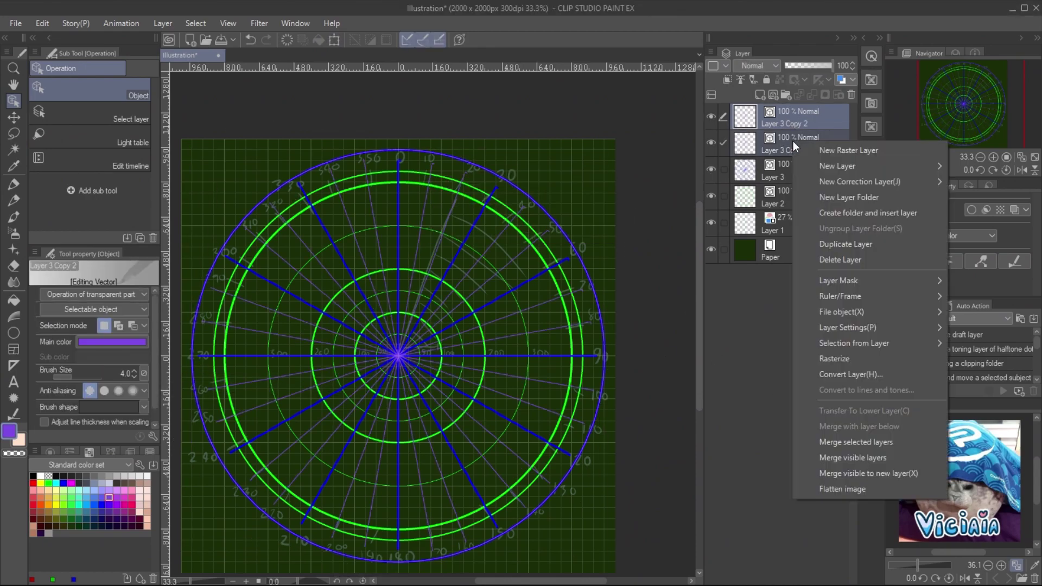
pyautogui.click(822, 256)
# Step: Duplicate the Layer 3 Copy 2 ring layer and draw an ellipse selection just outside the outer ring
pyautogui.click(14, 266)
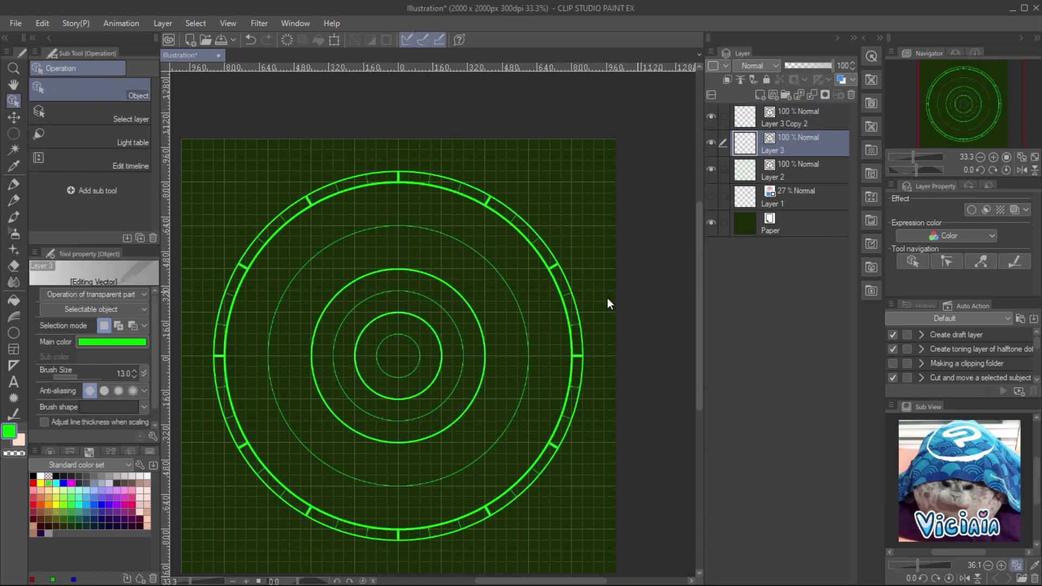
pyautogui.moveTo(783, 118); pyautogui.dragTo(763, 96)
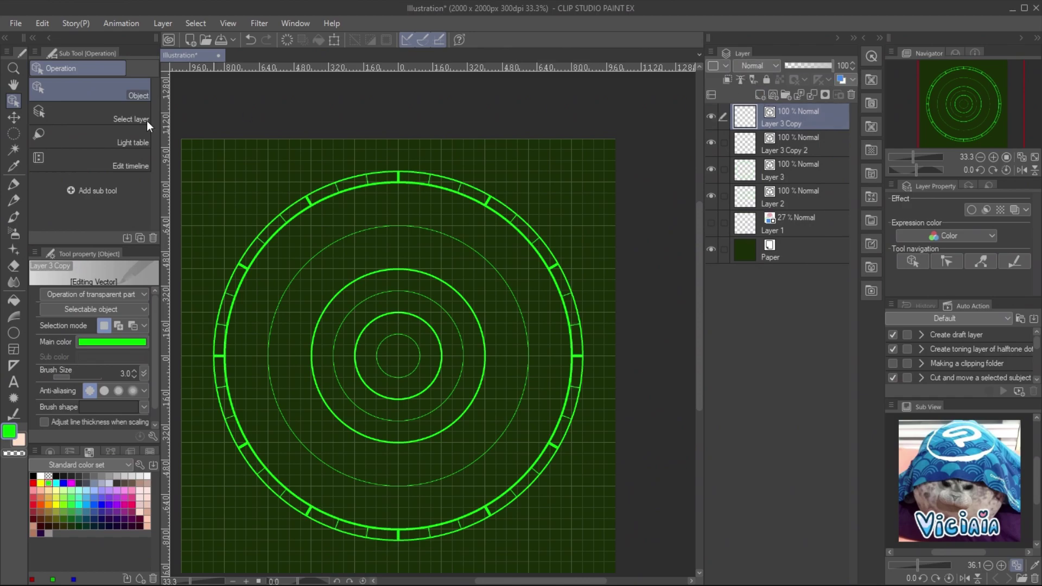
pyautogui.click(14, 133)
pyautogui.moveTo(192, 148); pyautogui.dragTo(607, 573)
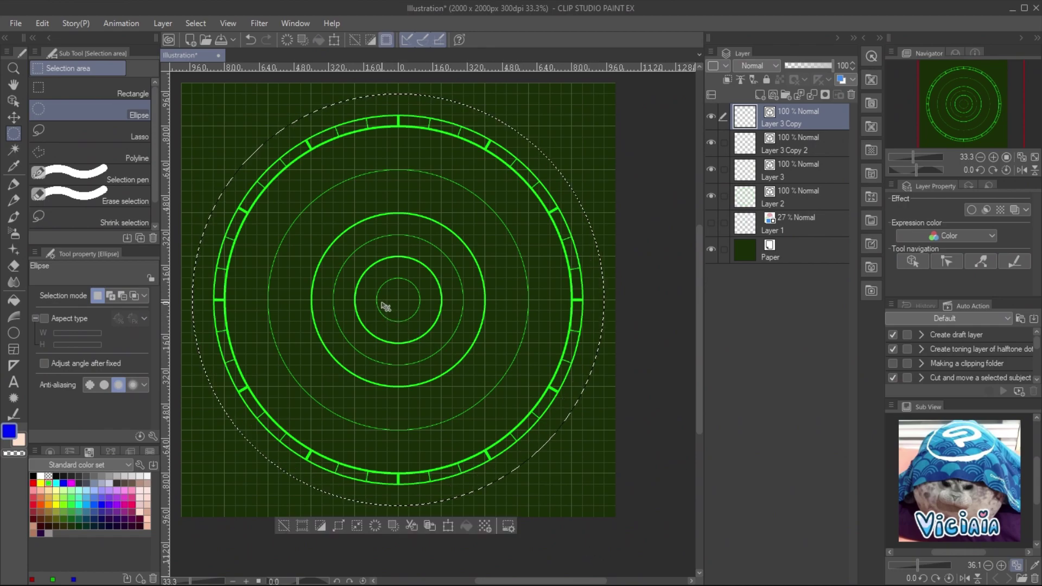
# Step: Rotate the selected ring copy by 5°
pyautogui.hotkey('ctrl', 't')
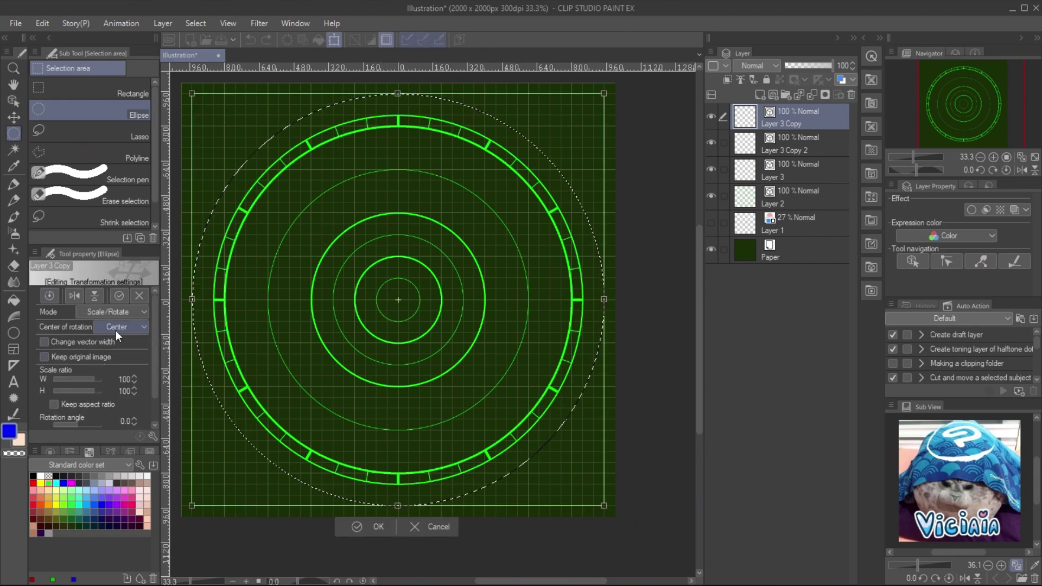
pyautogui.click(97, 423)
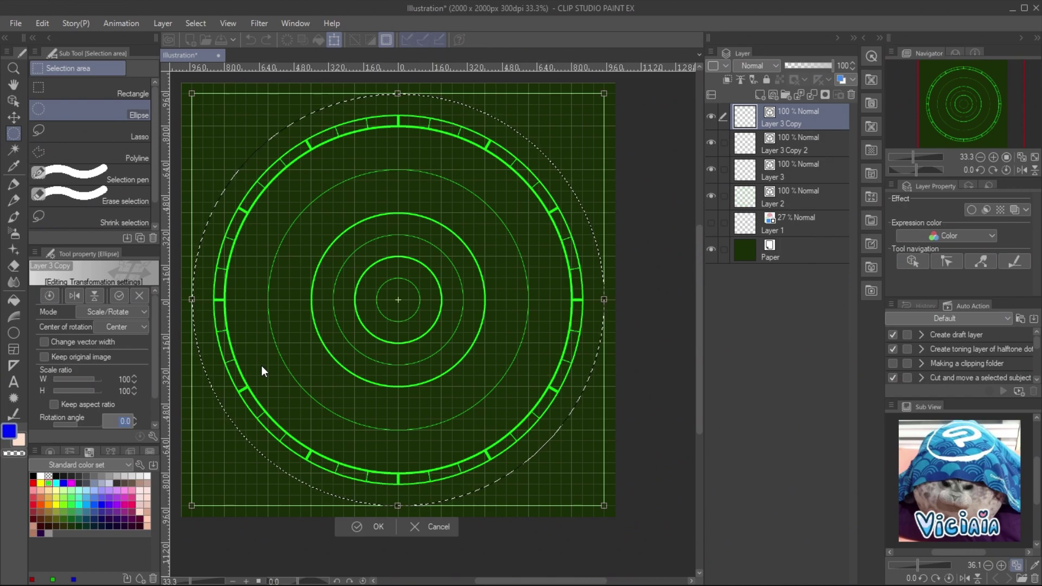
pyautogui.write('5')
pyautogui.press('Return')
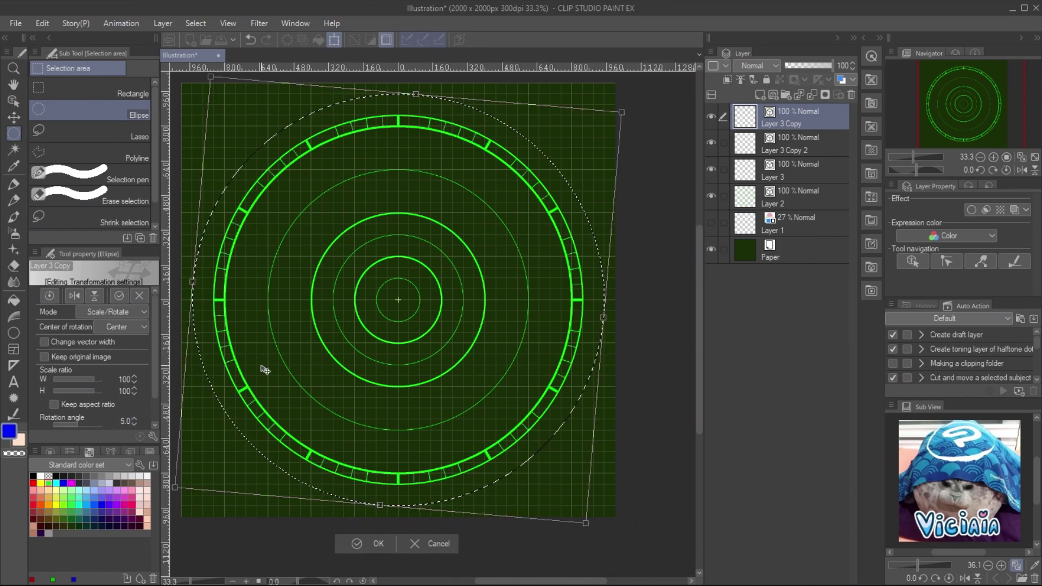
pyautogui.press('Return')
# Step: Duplicate the rotated ring, rotate the new copy 10°, and merge it down
pyautogui.moveTo(759, 87); pyautogui.dragTo(760, 94)
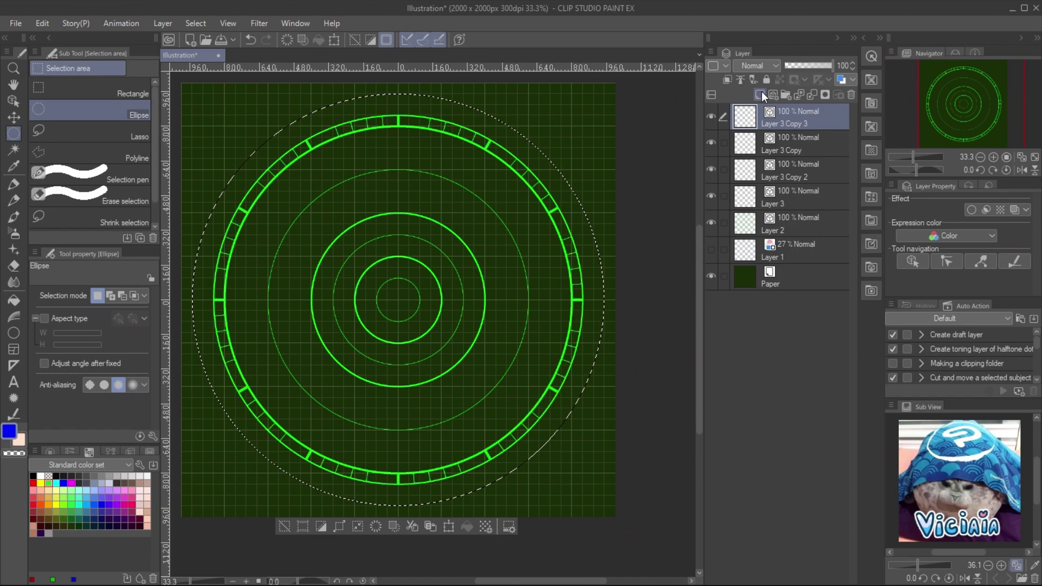
pyautogui.hotkey('ctrl', 't')
pyautogui.click(124, 421)
pyautogui.write('10')
pyautogui.press('Return')
pyautogui.press('Return')
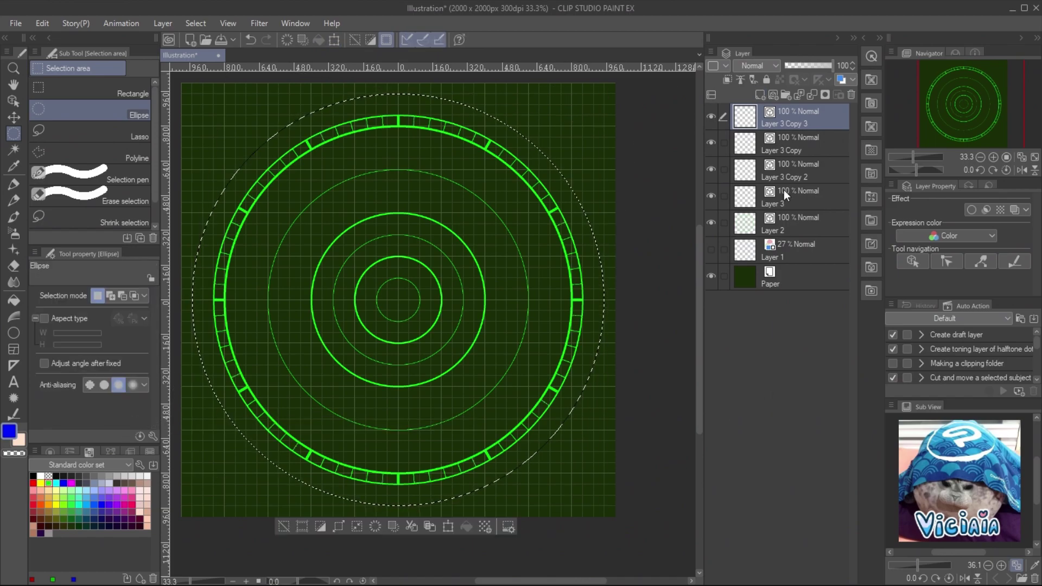
pyautogui.hotkey('ctrl', 'e')
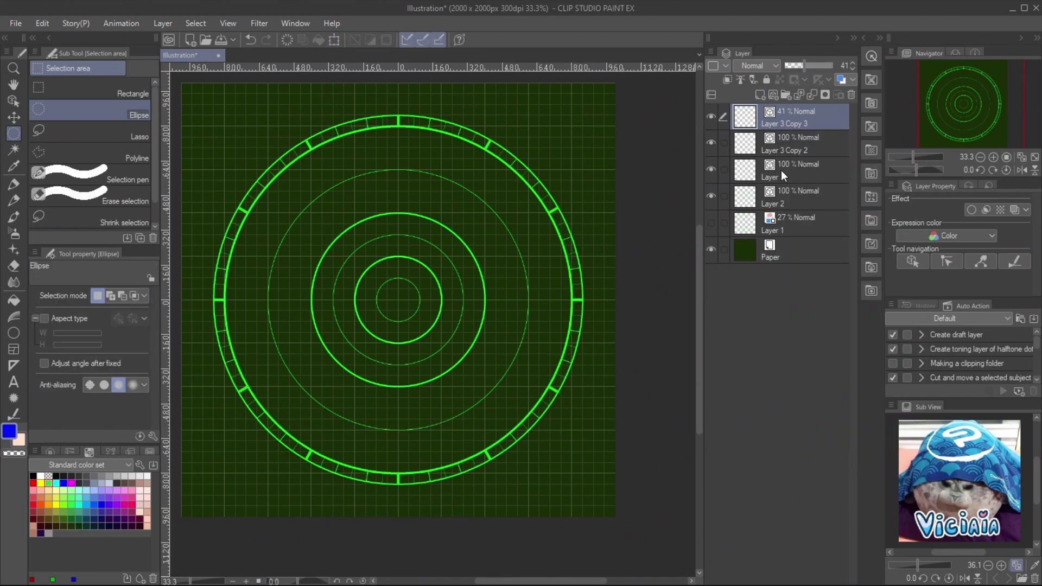
# Step: Duplicate Layer 3 as Layer 3 Copy and begin scaling its width to 102%
pyautogui.click(784, 170)
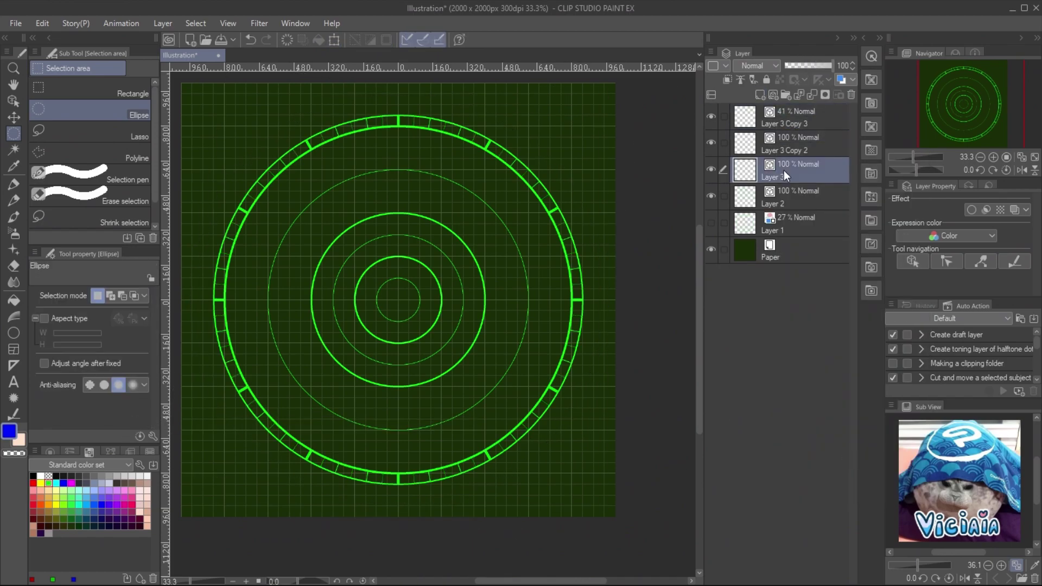
pyautogui.moveTo(784, 170); pyautogui.dragTo(760, 92)
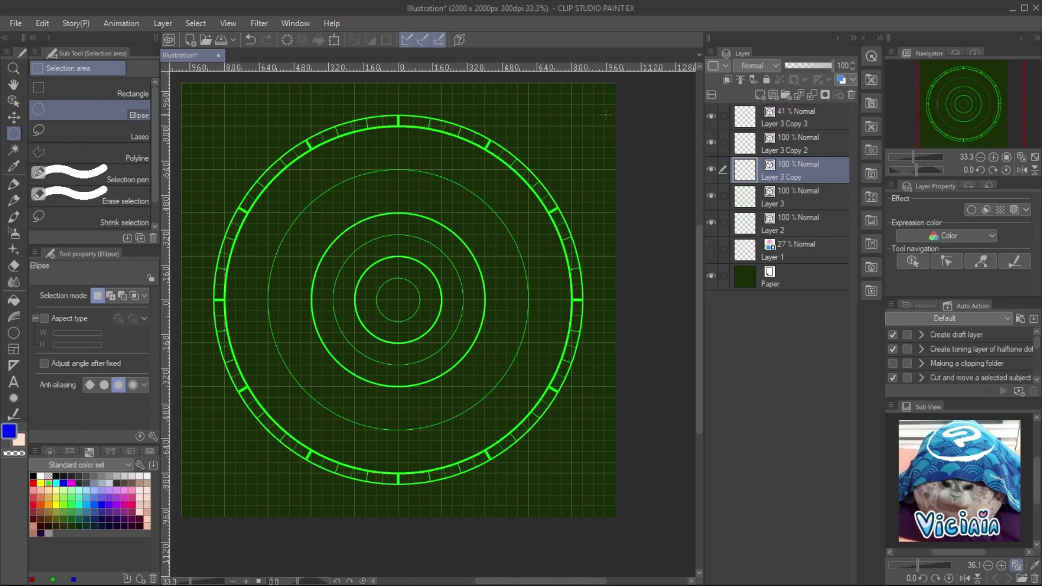
pyautogui.hotkey('ctrl', 't')
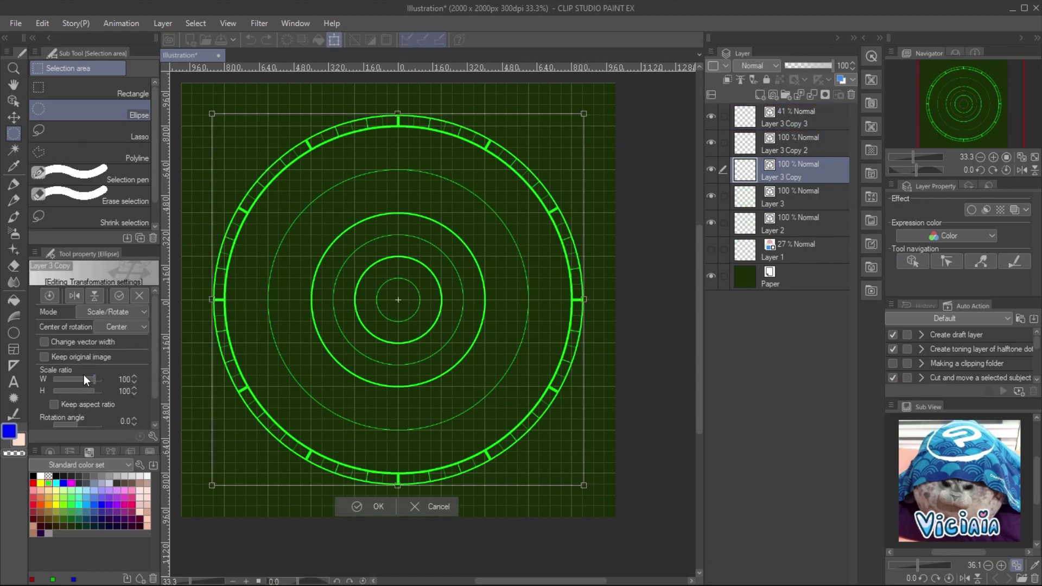
pyautogui.click(124, 379)
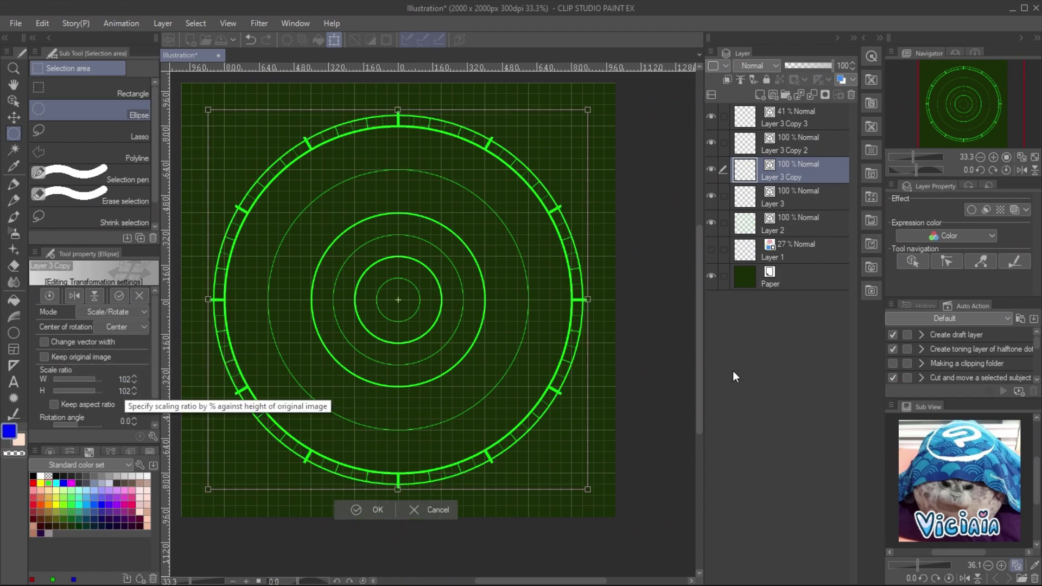
# Step: Commit the 102% dial enlargement and merge the selected layers
pyautogui.keyDown('ctrl'); pyautogui.click(770, 198); pyautogui.keyUp('ctrl')
pyautogui.rightClick(769, 198)
pyautogui.click(852, 499)
# Step: Add a green '000' Arial text label centred over the top tick of the ring
pyautogui.click(13, 382)
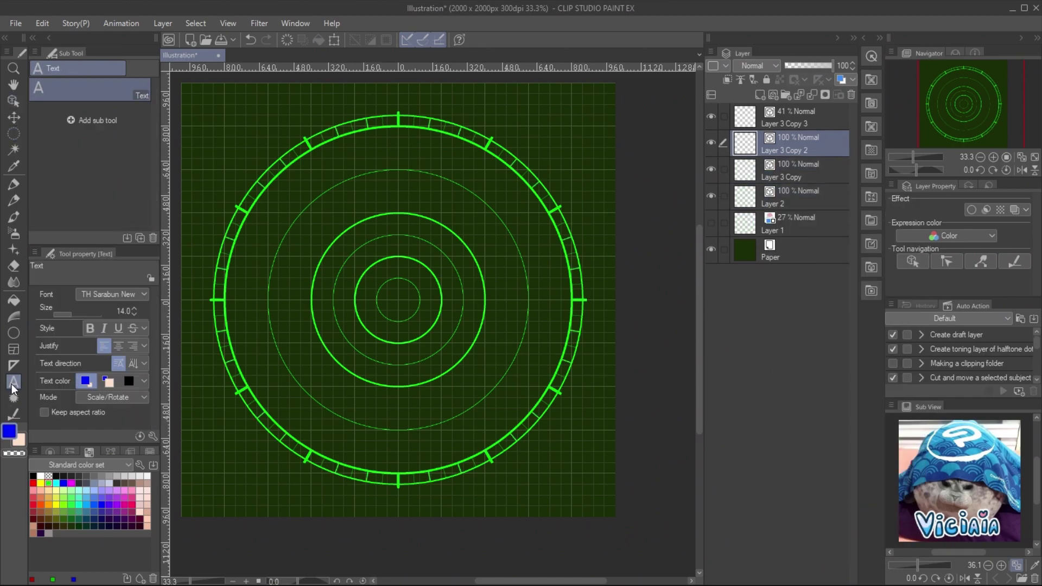
pyautogui.click(390, 103)
pyautogui.write('000')
pyautogui.click(48, 483)
pyautogui.click(112, 294)
pyautogui.moveTo(144, 439); pyautogui.dragTo(144, 417)
pyautogui.click(65, 400)
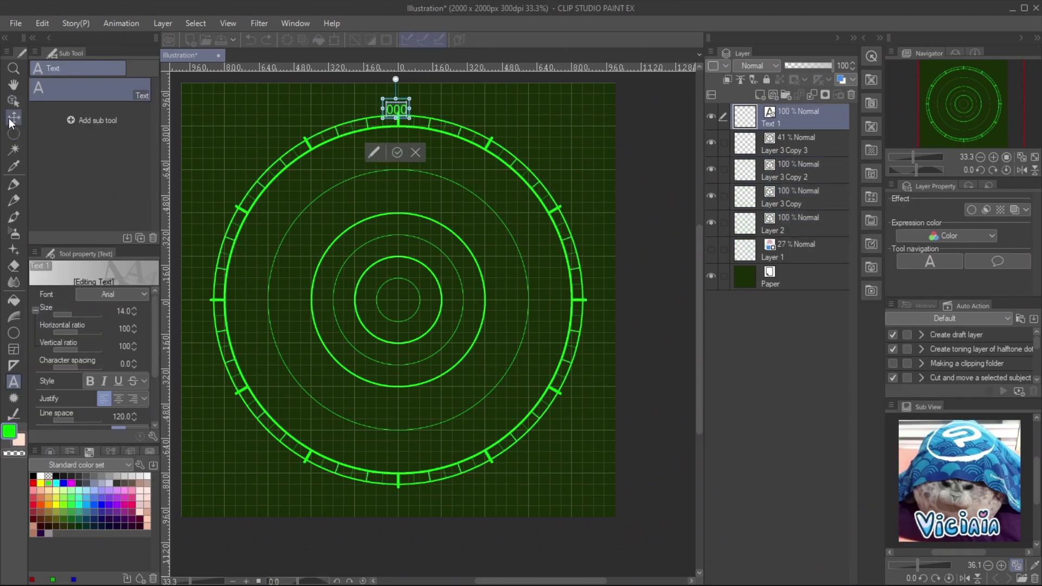
pyautogui.click(13, 117)
pyautogui.moveTo(399, 113); pyautogui.dragTo(400, 110)
pyautogui.press('t')
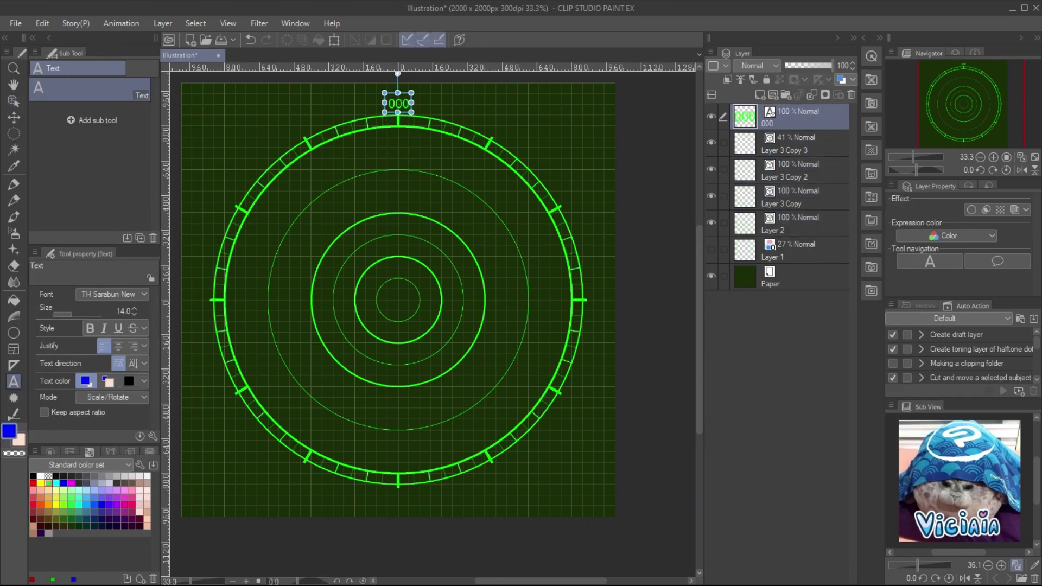
# Step: Draw a blue ellipse figure circle enclosing the whole dial
pyautogui.moveTo(398, 300); pyautogui.dragTo(404, 316)
pyautogui.click(785, 146)
pyautogui.click(786, 119)
pyautogui.click(13, 134)
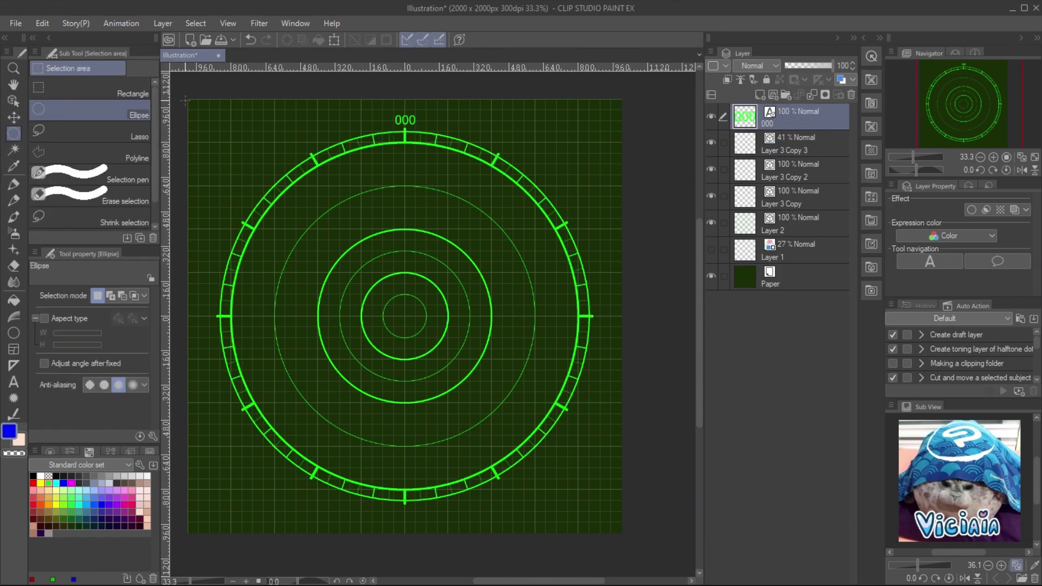
pyautogui.click(13, 333)
pyautogui.moveTo(198, 109); pyautogui.dragTo(611, 522)
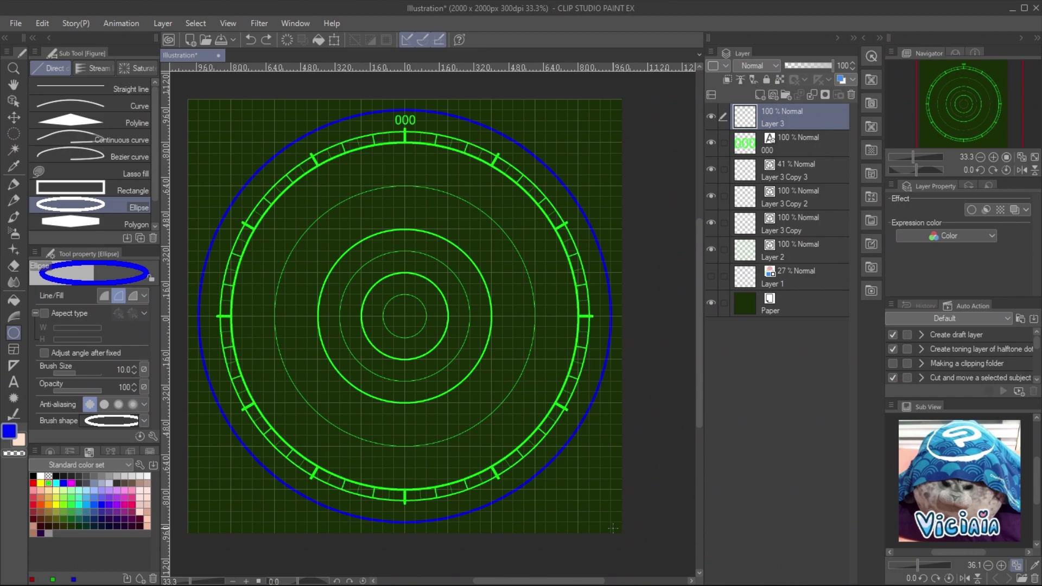
# Step: Duplicate the 000 label as 000 Copy and transform it together with the blue circle layer
pyautogui.click(778, 150)
pyautogui.click(778, 162)
pyautogui.moveTo(788, 145); pyautogui.dragTo(758, 94)
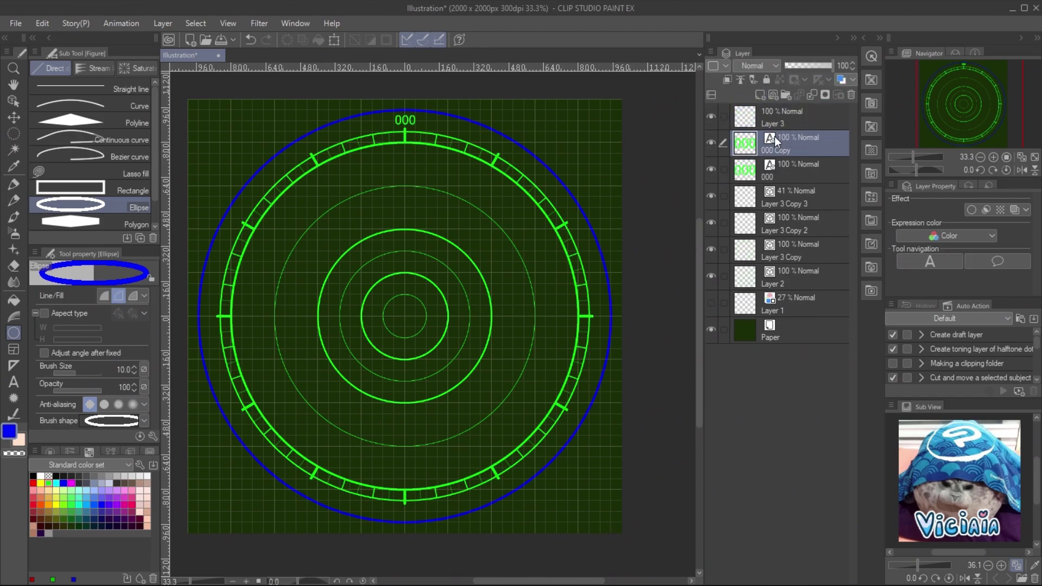
pyautogui.keyDown('ctrl'); pyautogui.click(769, 115); pyautogui.keyUp('ctrl')
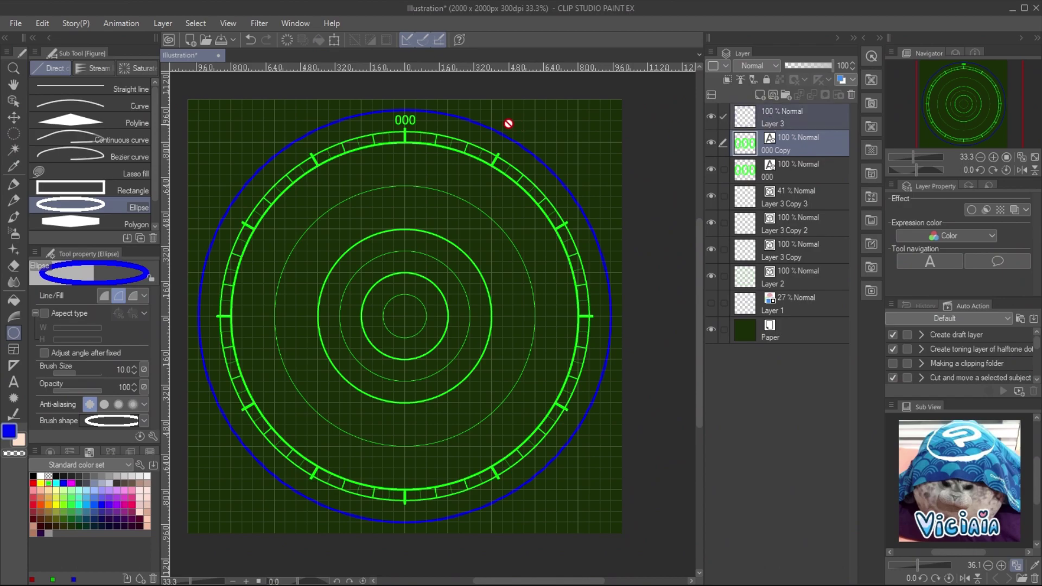
pyautogui.hotkey('ctrl', 't')
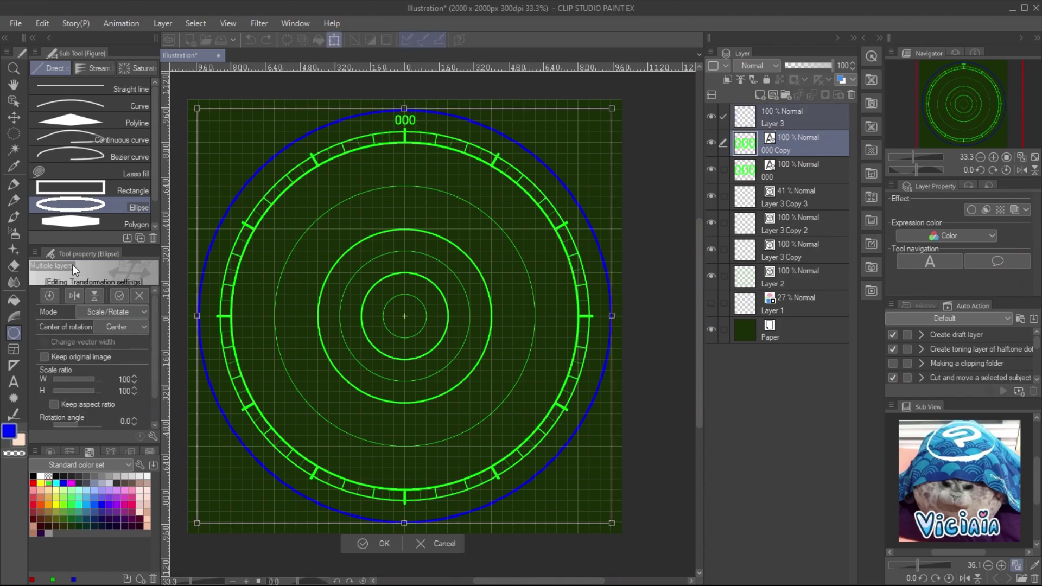
# Step: Rotate the label copy 180° and retype the bottom label as 180
pyautogui.click(125, 421)
pyautogui.write('180')
pyautogui.press('Return')
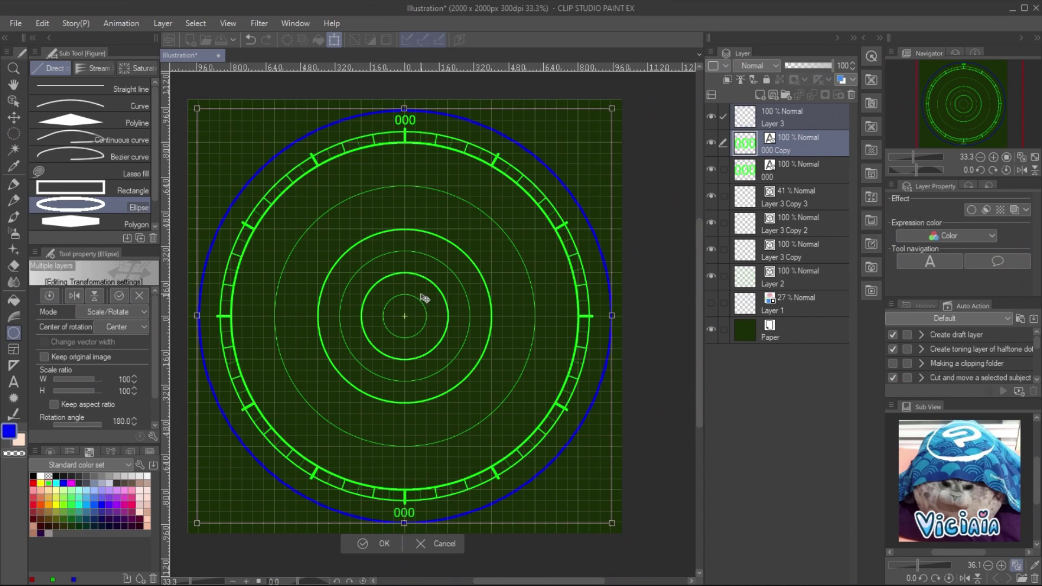
# Step: Duplicate the 000 and 180 labels, rotate them 90°, and retype them as 270 and 90
pyautogui.press('Return')
pyautogui.click(838, 153)
pyautogui.press('t')
pyautogui.click(405, 512)
pyautogui.press('BackSpace')
pyautogui.press('BackSpace')
pyautogui.press('BackSpace')
pyautogui.write('180')
pyautogui.click(408, 555)
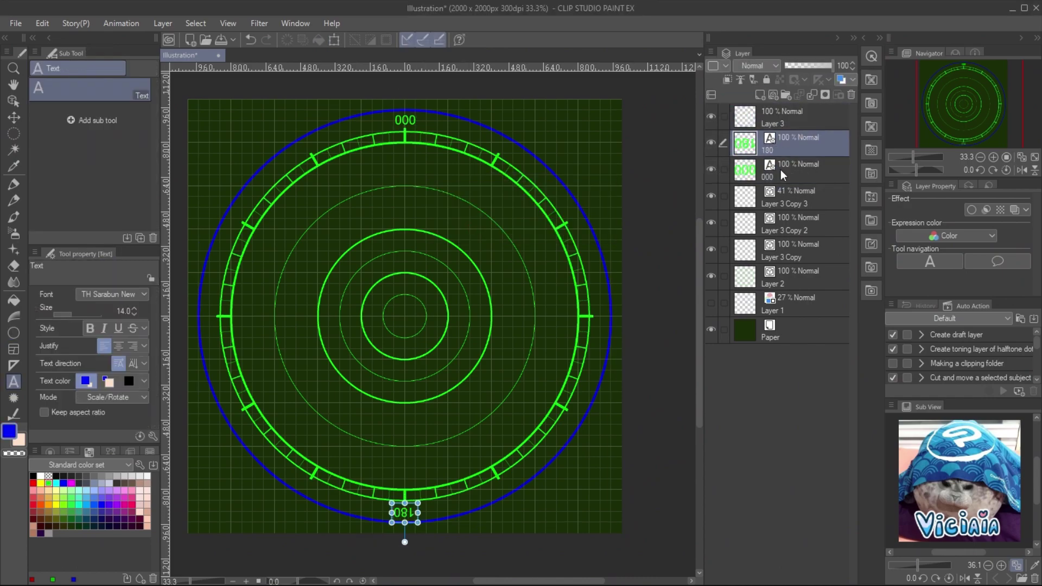
pyautogui.keyDown('ctrl'); pyautogui.click(783, 174); pyautogui.keyUp('ctrl')
pyautogui.keyDown('ctrl'); pyautogui.click(798, 180); pyautogui.keyUp('ctrl')
pyautogui.moveTo(795, 196); pyautogui.dragTo(791, 132)
pyautogui.keyDown('ctrl'); pyautogui.click(787, 117); pyautogui.keyUp('ctrl')
pyautogui.hotkey('ctrl', 't')
pyautogui.press('Return')
pyautogui.click(209, 315)
pyautogui.write('270')
pyautogui.click(600, 316)
pyautogui.write('90')
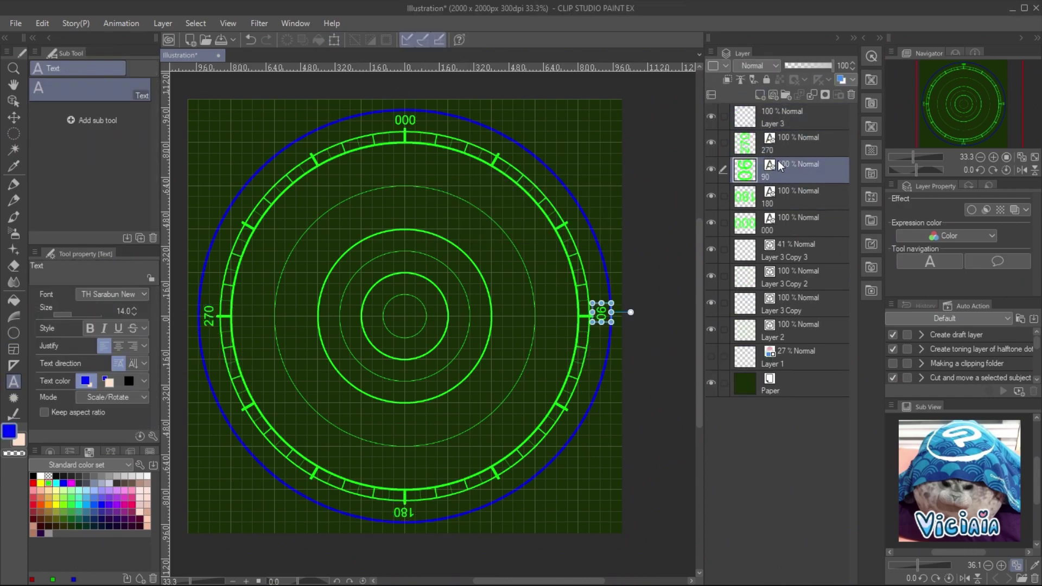
pyautogui.hotkey('ctrl', 't')
# Step: Add the 210, 240 and 300 labels from rotated label copies
pyautogui.write('210')
pyautogui.click(711, 410)
pyautogui.hotkey('ctrl', 't')
pyautogui.click(227, 415)
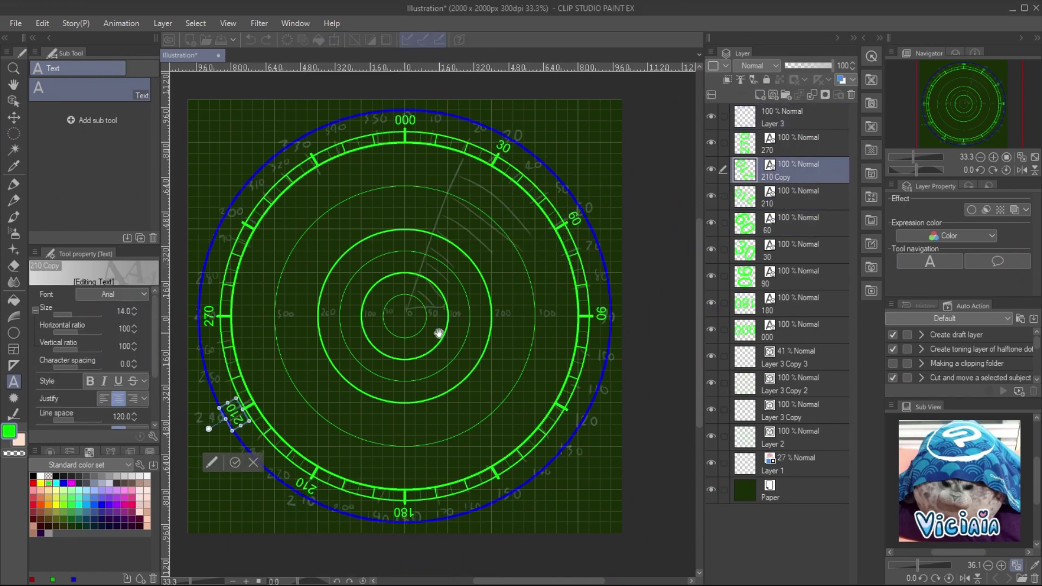
pyautogui.write('240')
pyautogui.click(234, 218)
pyautogui.write('300')
pyautogui.click(575, 415)
# Step: Duplicate another label pair, rotate it 30°, and relabel the copies 150 and 330
pyautogui.hotkey('ctrl', 't')
pyautogui.click(806, 280)
pyautogui.click(463, 227)
pyautogui.click(502, 485)
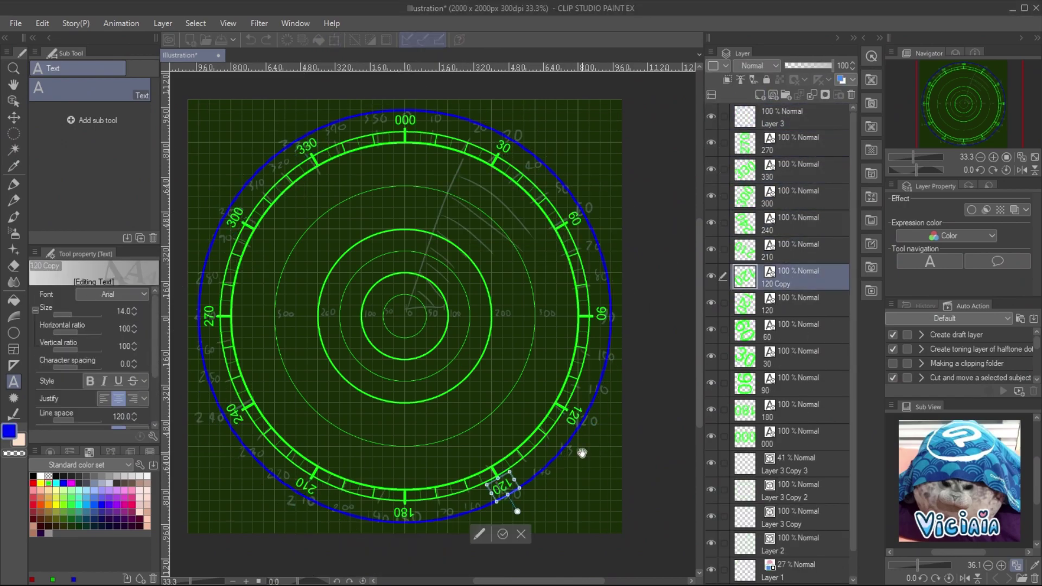
pyautogui.write('150')
pyautogui.click(307, 145)
pyautogui.write('330')
# Step: Hide the sketch layer, gather the number labels into a folder, and duplicate it
pyautogui.click(711, 570)
pyautogui.click(798, 437)
pyautogui.keyDown('shift'); pyautogui.click(800, 154); pyautogui.keyUp('shift')
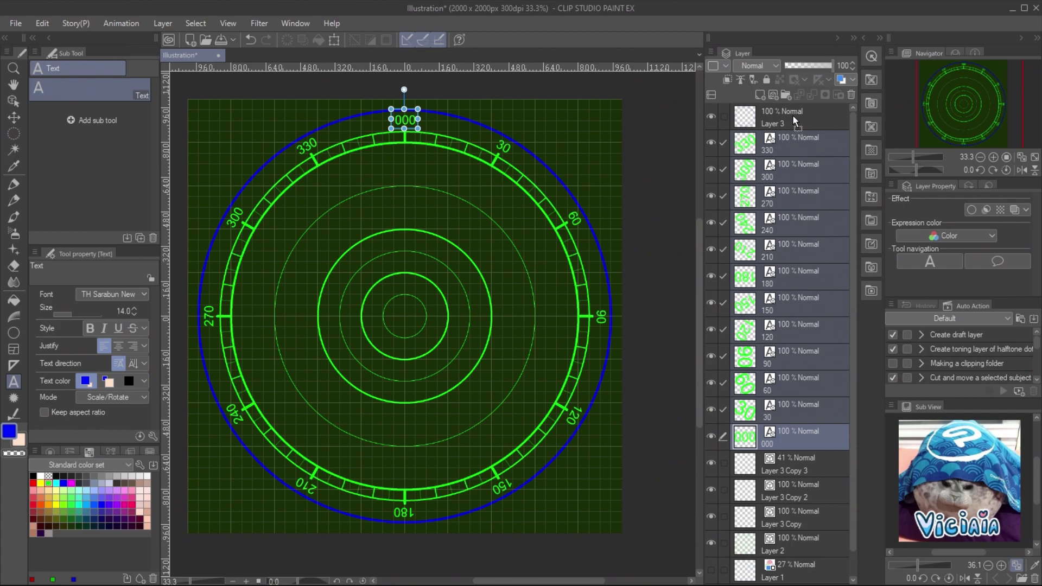
pyautogui.moveTo(793, 120); pyautogui.dragTo(785, 95)
pyautogui.hotkey('ctrl', 'c')
pyautogui.hotkey('ctrl', 'v')
# Step: Rotate the copied label folder so its numbers sit between the main 30° labels
pyautogui.click(806, 164)
pyautogui.keyDown('shift'); pyautogui.click(803, 457); pyautogui.keyUp('shift')
pyautogui.press('o')
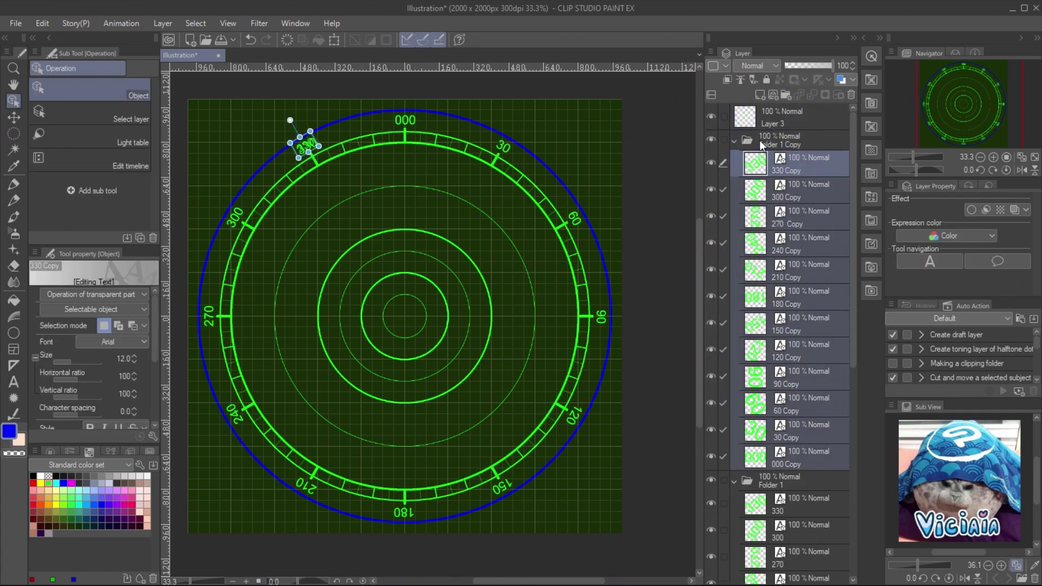
pyautogui.click(762, 144)
pyautogui.hotkey('ctrl', 't')
pyautogui.moveTo(611, 121); pyautogui.dragTo(532, 61)
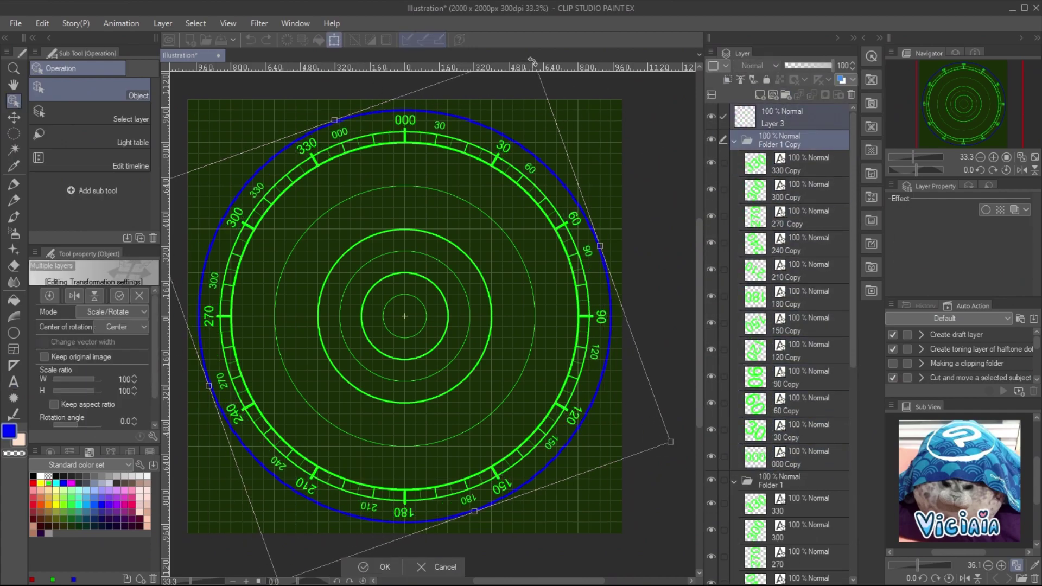
pyautogui.click(374, 567)
pyautogui.hotkey('ctrl', 't')
# Step: Retype the small labels (40, 110) and merge the selected 320–350 label layers into one
pyautogui.click(528, 166)
pyautogui.write('40')
pyautogui.click(439, 161)
pyautogui.write('110')
pyautogui.click(504, 142)
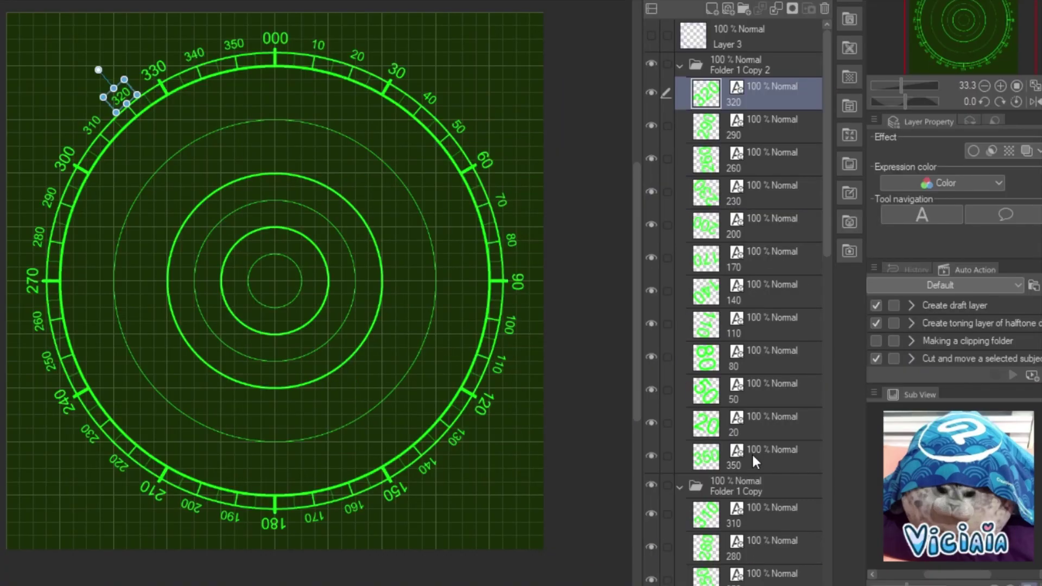
pyautogui.keyDown('shift'); pyautogui.click(751, 452); pyautogui.keyUp('shift')
pyautogui.rightClick(778, 223)
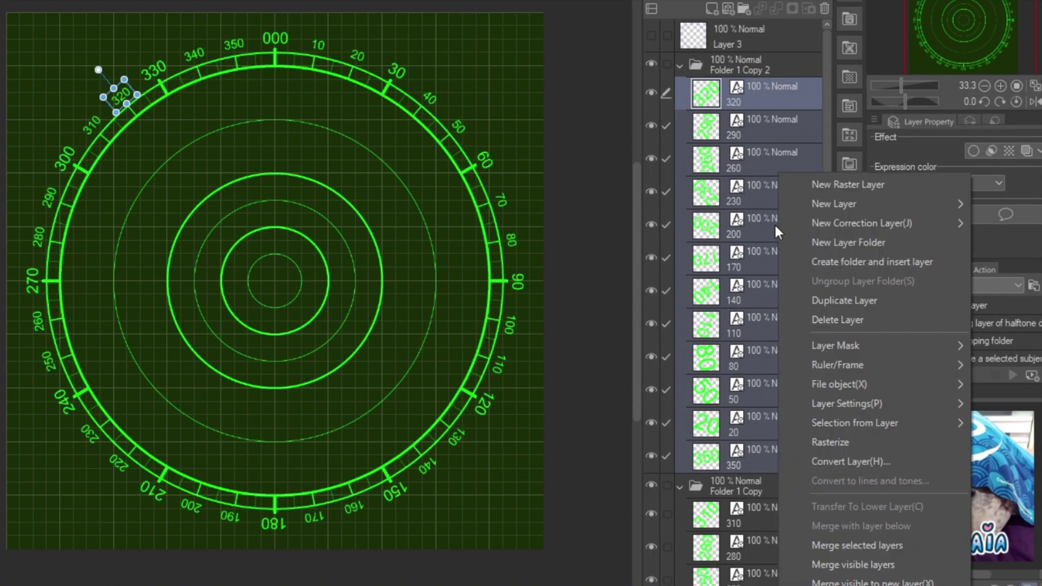
pyautogui.click(868, 546)
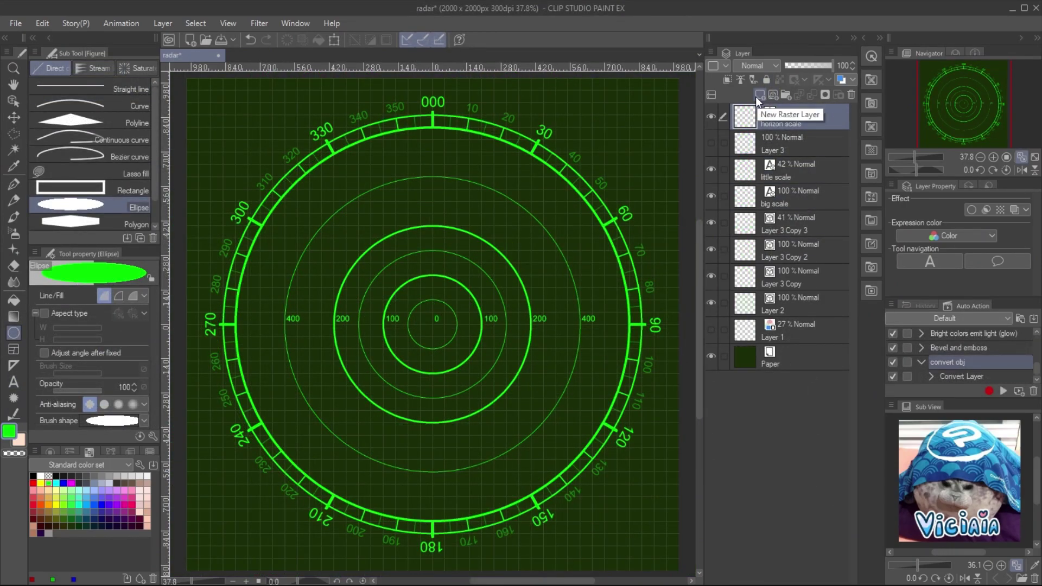
# Step: On a new layer, draw a thin white circle from the dial centre
pyautogui.click(759, 95)
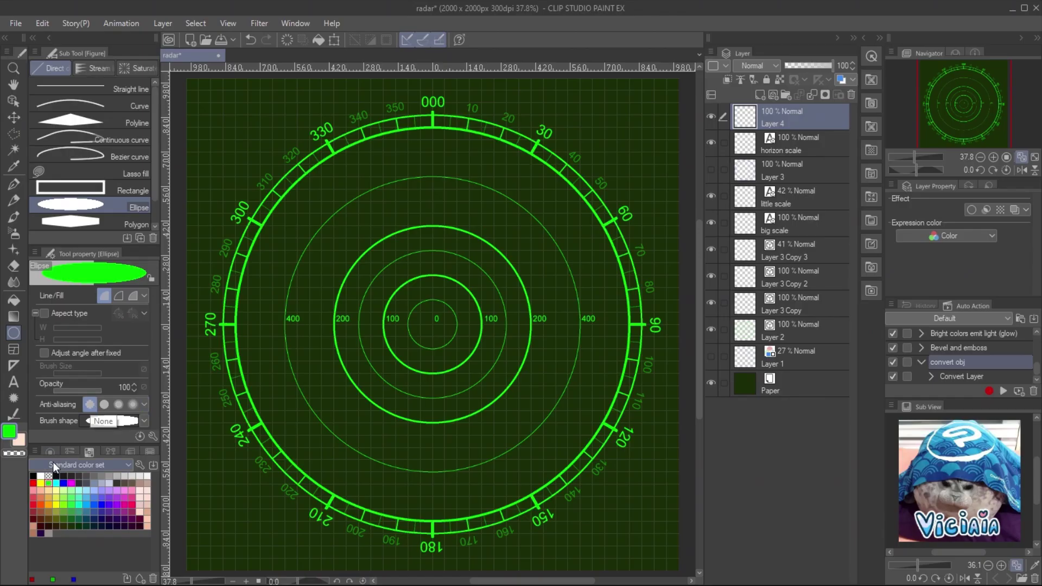
pyautogui.click(64, 574)
pyautogui.moveTo(427, 312); pyautogui.dragTo(629, 515)
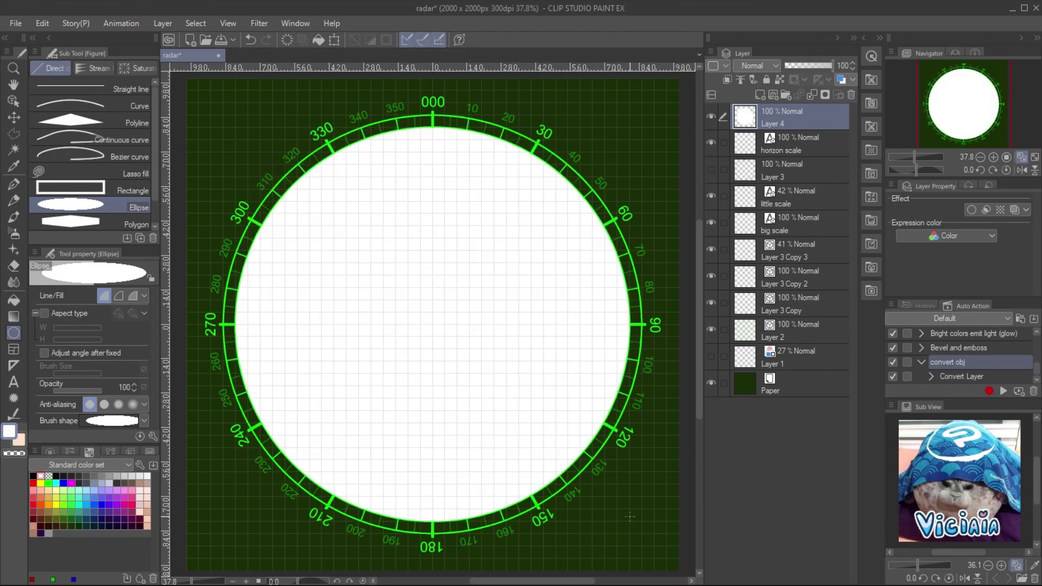
# Step: Convert Layer 4 to the RADAR PIECE file object and open it as its own document
pyautogui.rightClick(781, 118)
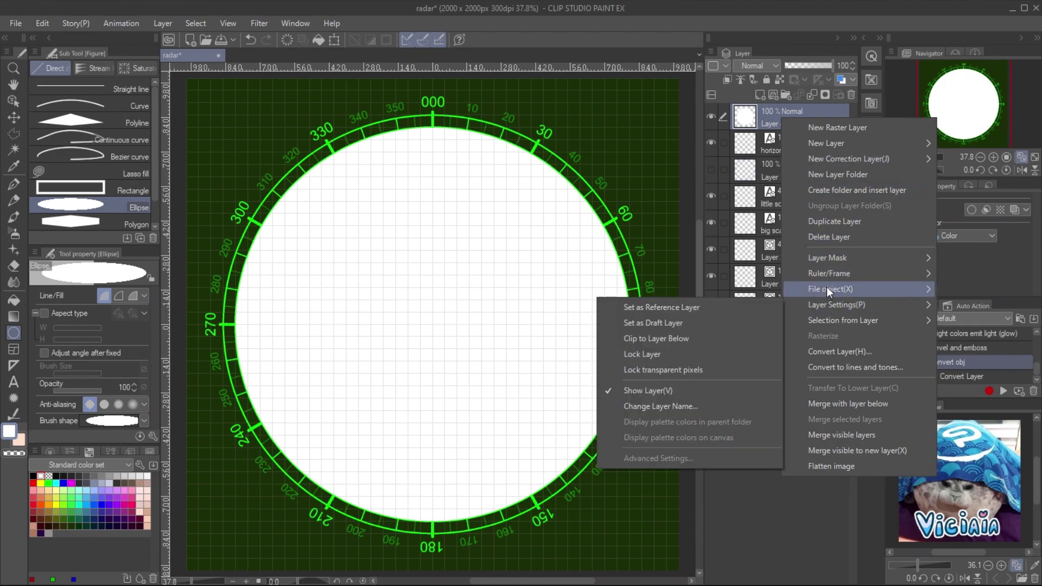
pyautogui.moveTo(828, 290)
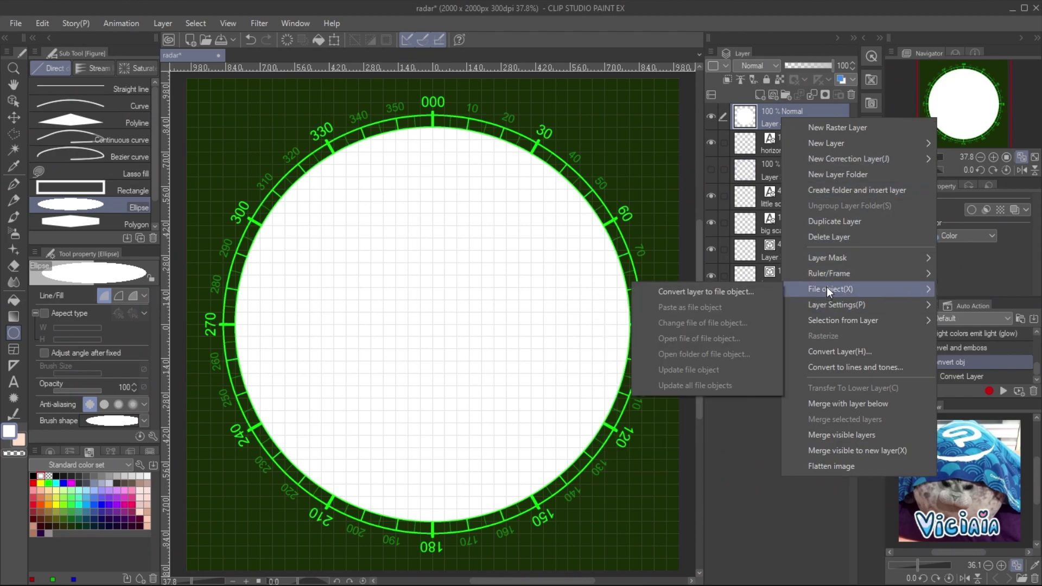
pyautogui.click(745, 291)
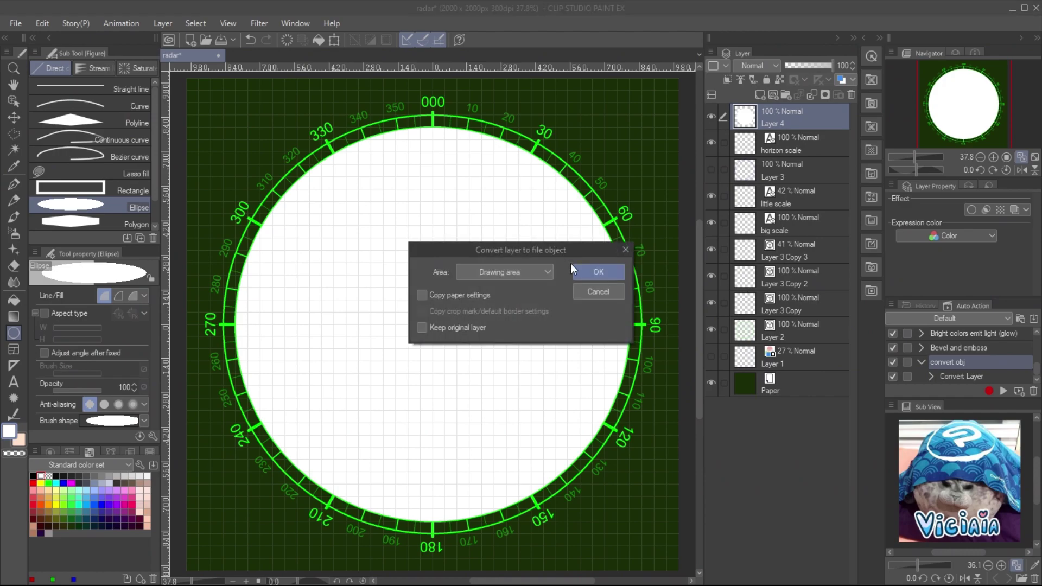
pyautogui.click(597, 272)
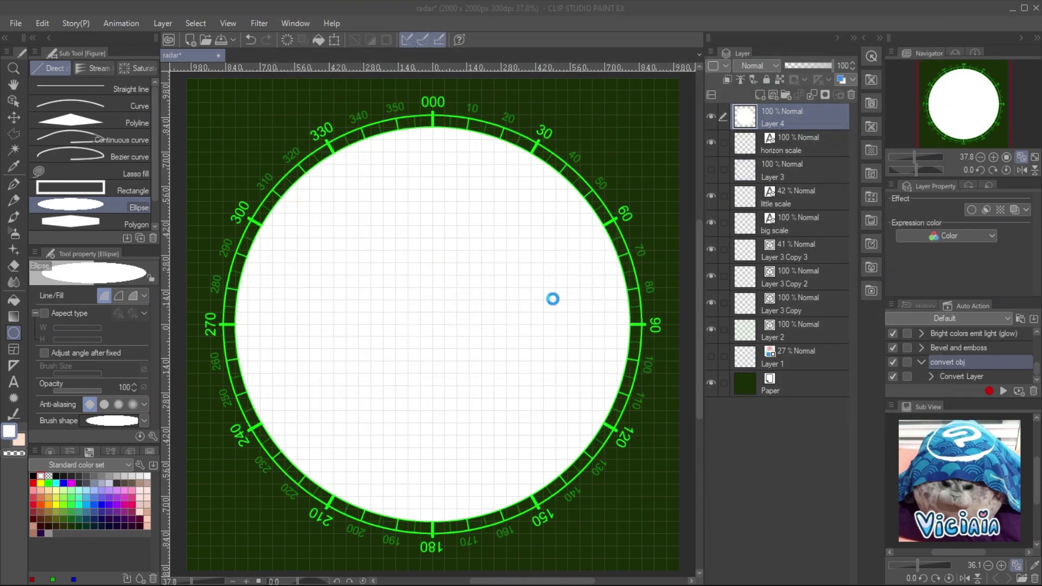
pyautogui.rightClick(779, 116)
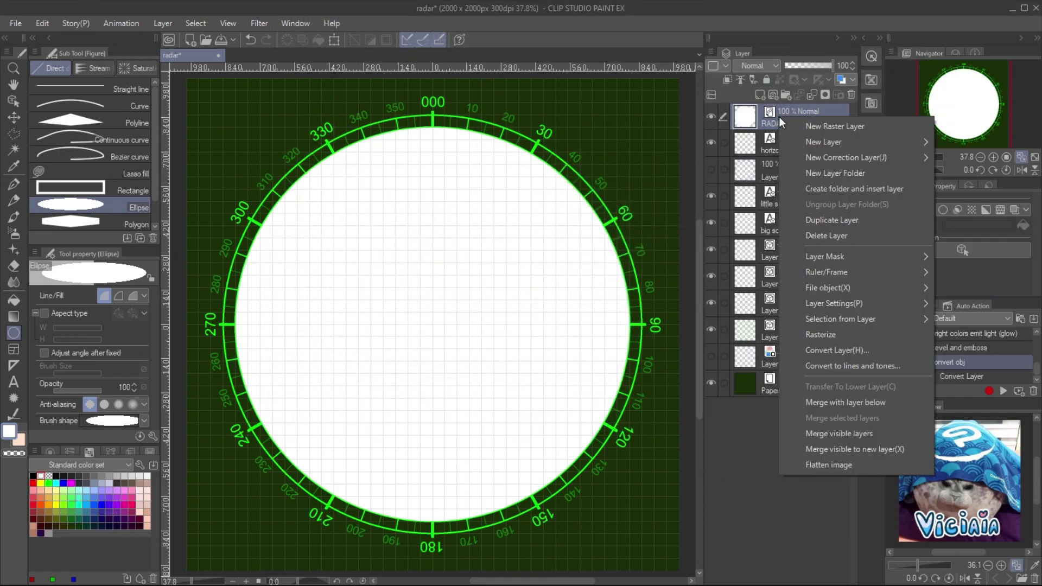
pyautogui.moveTo(825, 288)
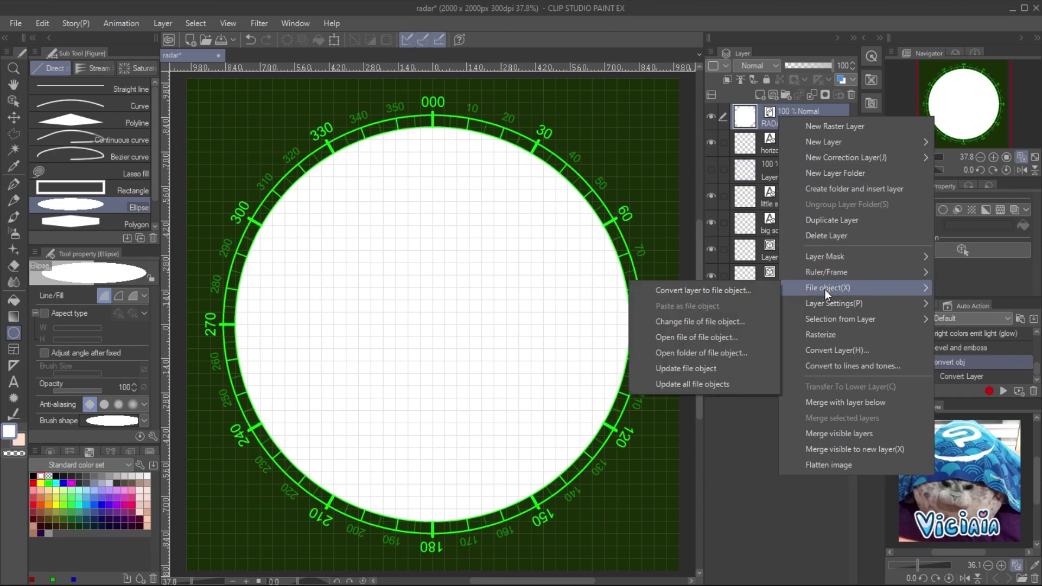
pyautogui.click(690, 338)
pyautogui.click(228, 25)
# Step: Set the grid gap to 400 px from the canvas centre and lock Layer 4's transparent pixels
pyautogui.click(302, 295)
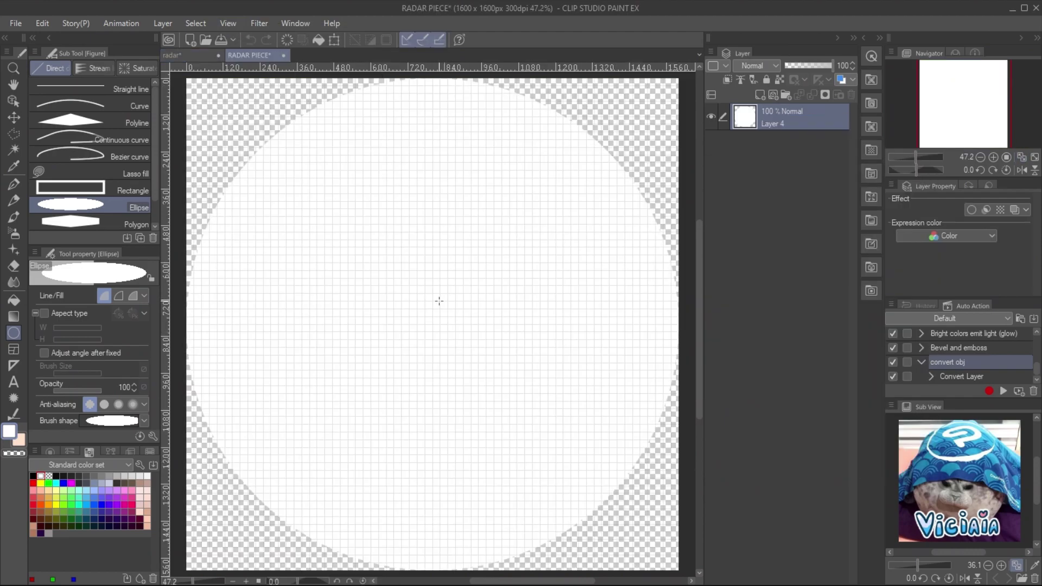
pyautogui.click(242, 24)
pyautogui.click(315, 331)
pyautogui.write('4')
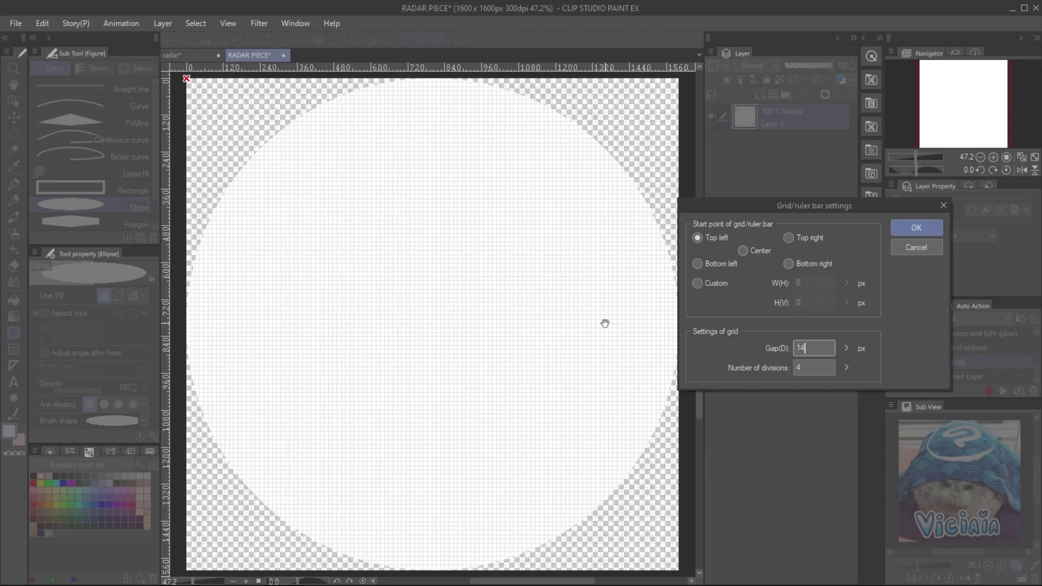
pyautogui.write('00')
pyautogui.click(742, 250)
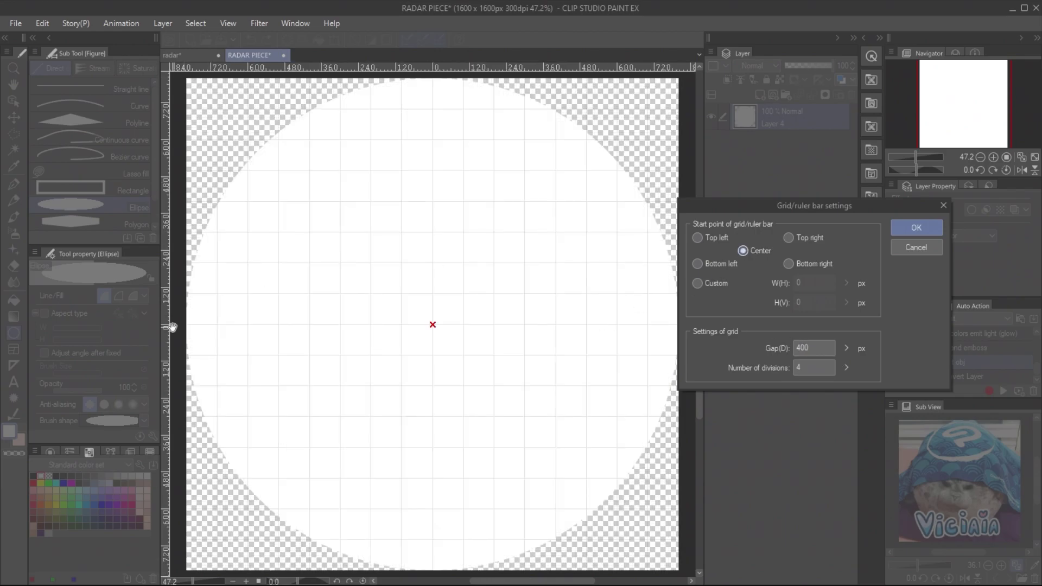
pyautogui.click(916, 227)
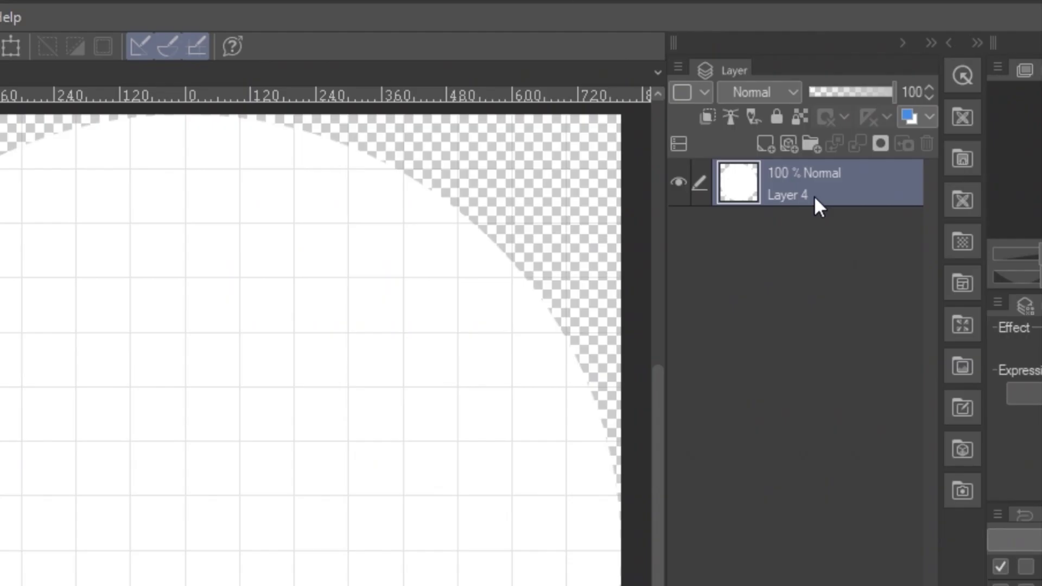
pyautogui.click(801, 112)
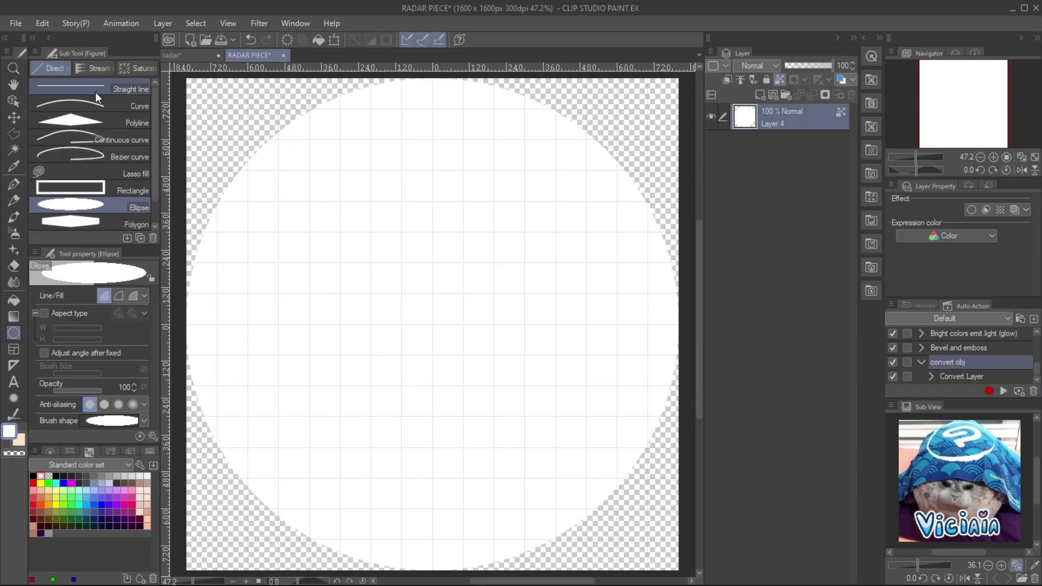
pyautogui.click(96, 91)
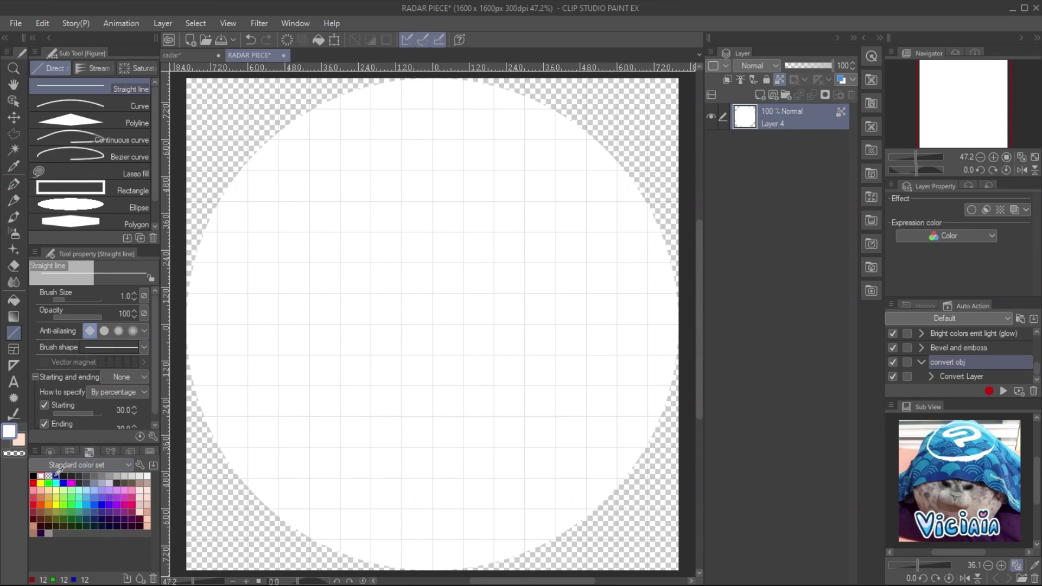
# Step: Draw black, 50% grey and 15% grey lines from the disc centre: up, upper-right and right
pyautogui.click(56, 476)
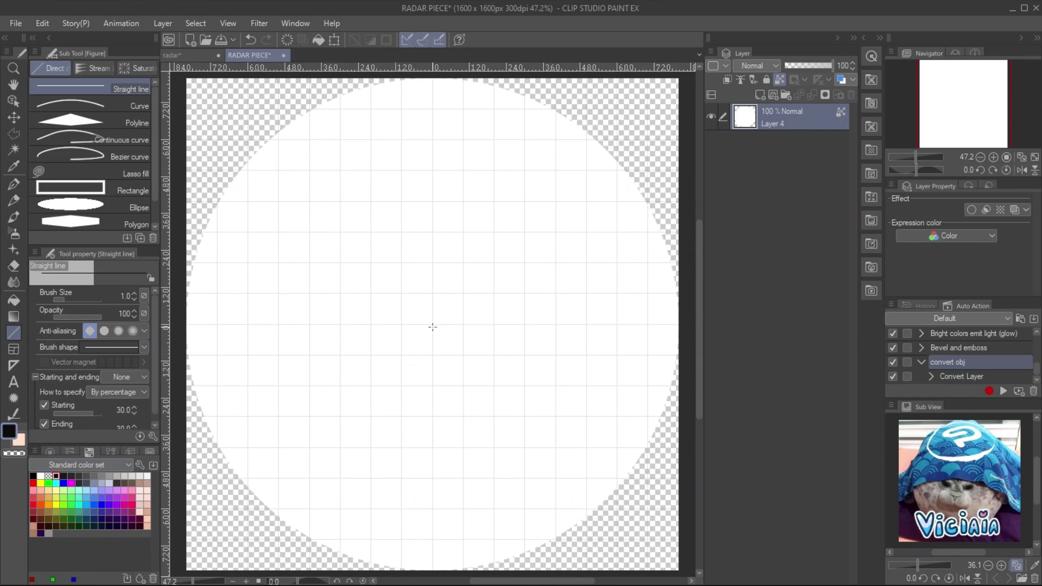
pyautogui.moveTo(432, 327); pyautogui.dragTo(431, 77)
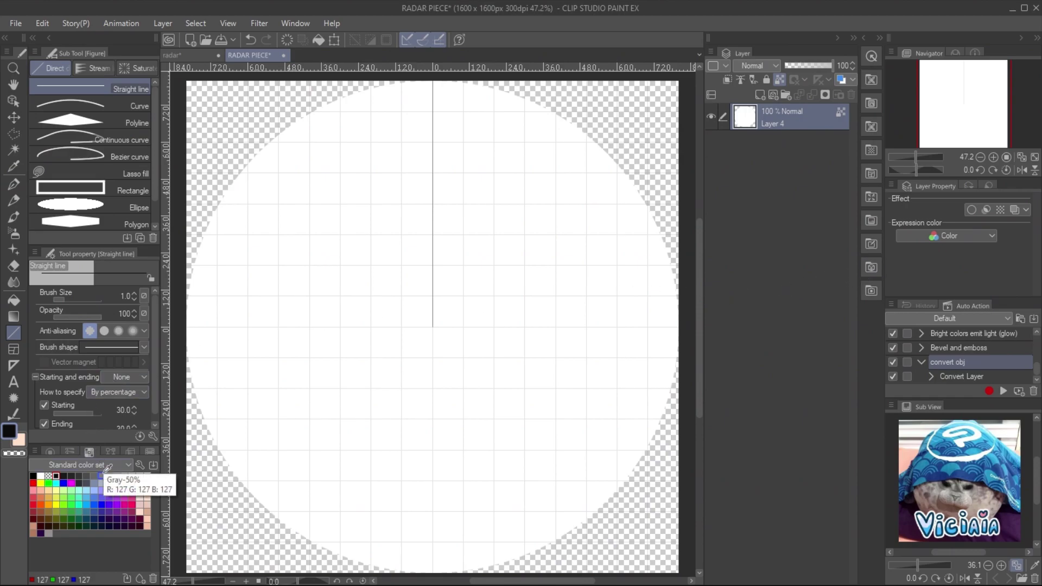
pyautogui.click(102, 475)
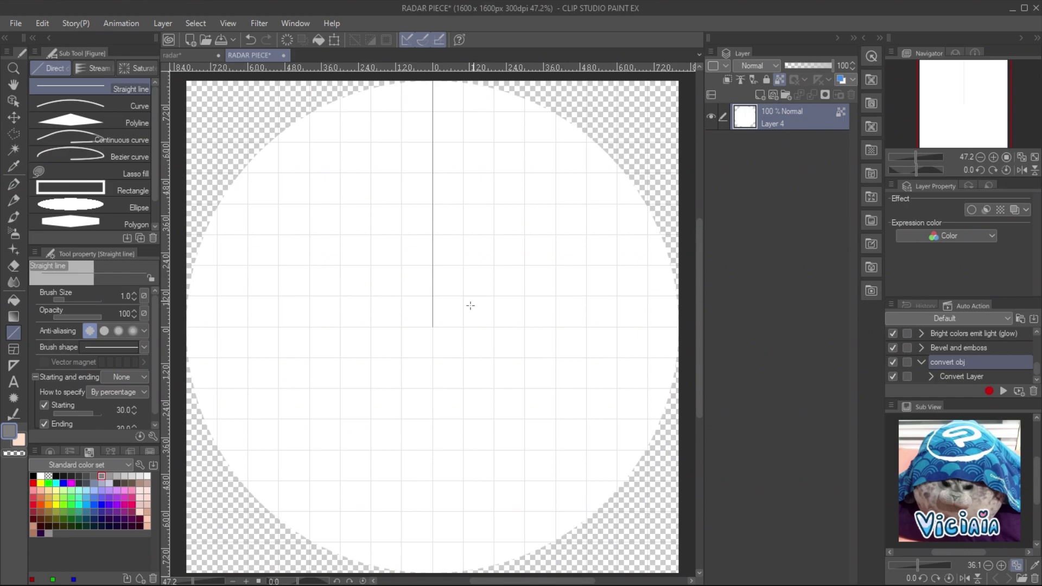
pyautogui.moveTo(433, 326); pyautogui.dragTo(605, 119)
pyautogui.click(131, 476)
pyautogui.moveTo(432, 327); pyautogui.dragTo(640, 258)
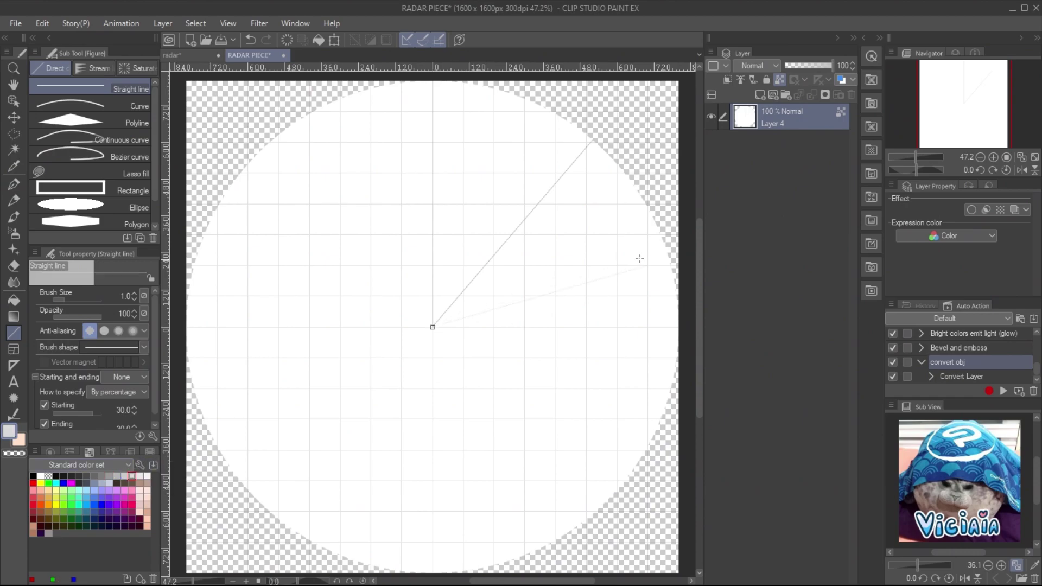
pyautogui.click(146, 476)
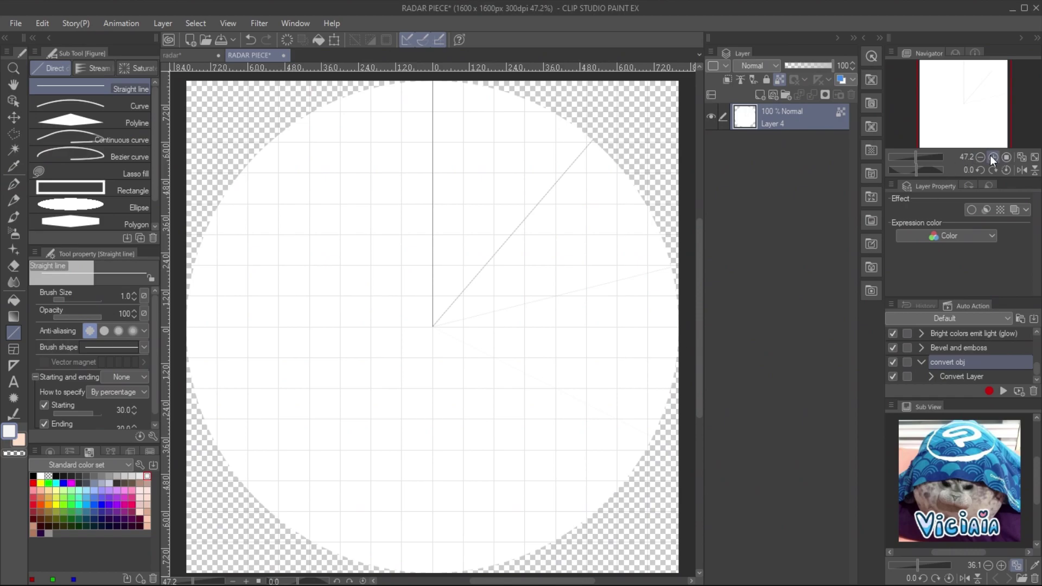
pyautogui.scroll(1, 565, 401)
# Step: Fill the wedges right of the vertical line with a freeform gradient
pyautogui.click(15, 318)
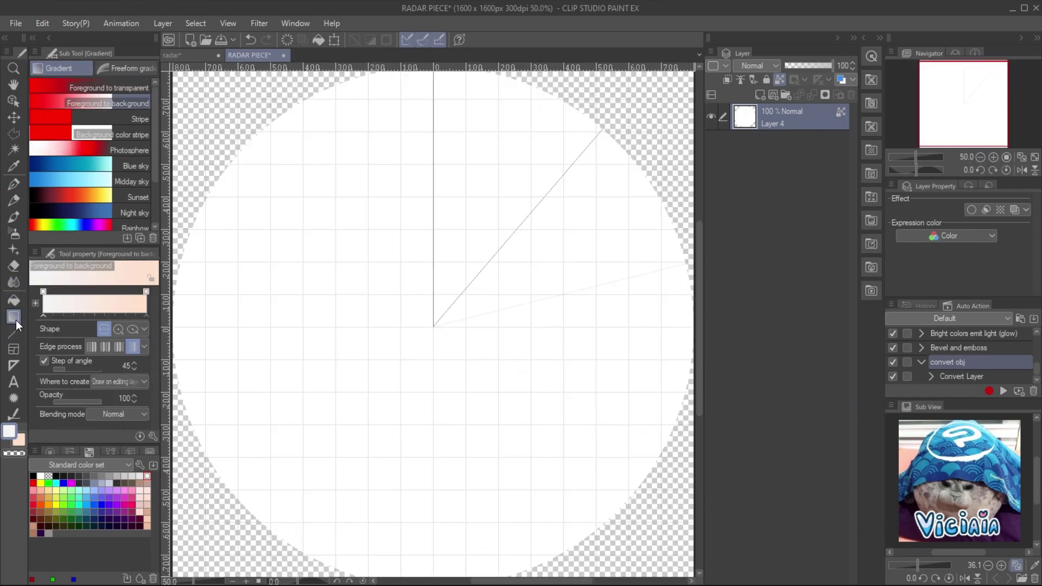
pyautogui.click(126, 68)
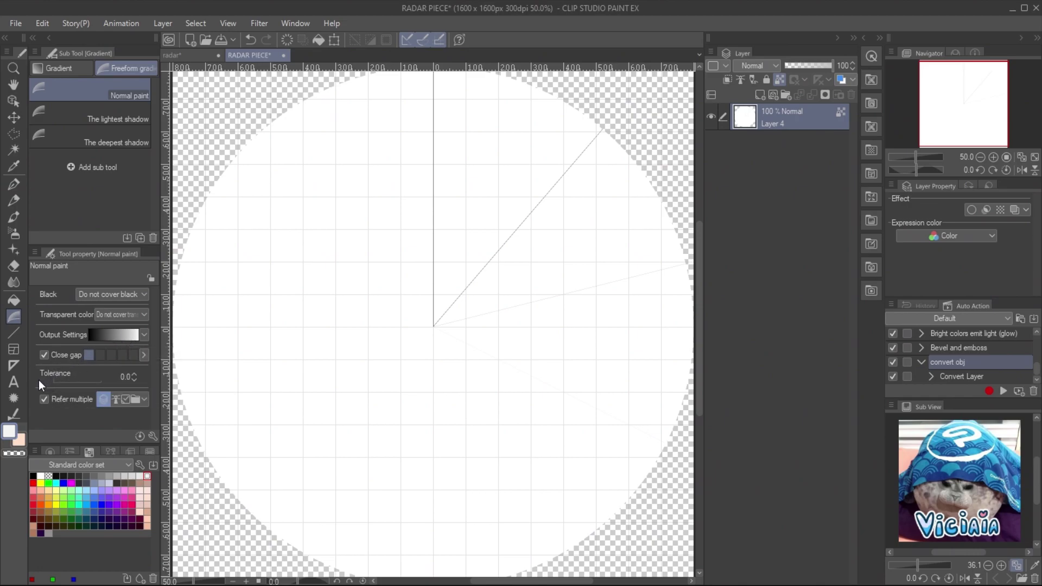
pyautogui.click(484, 161)
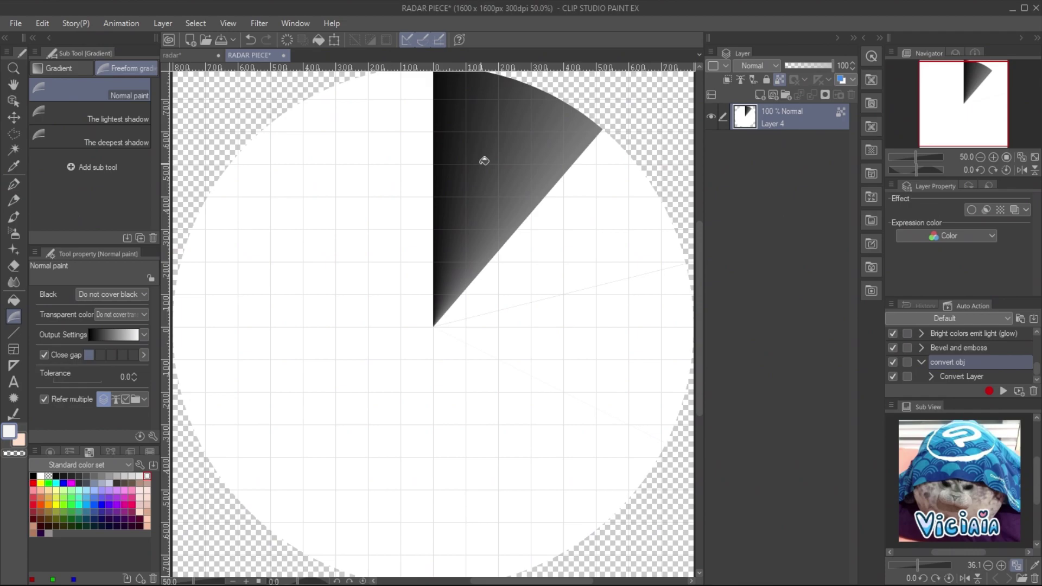
pyautogui.click(580, 202)
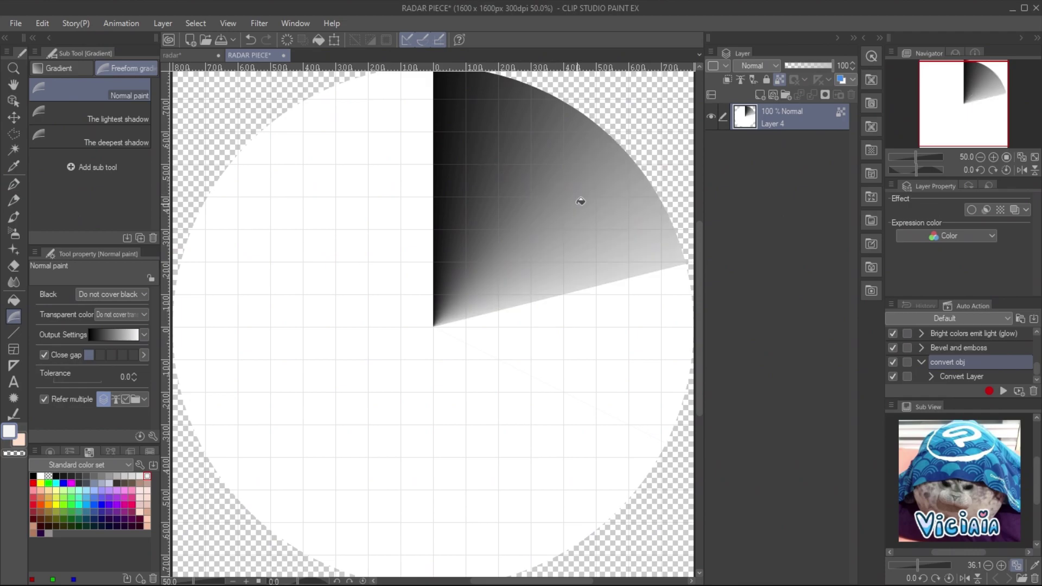
pyautogui.click(631, 309)
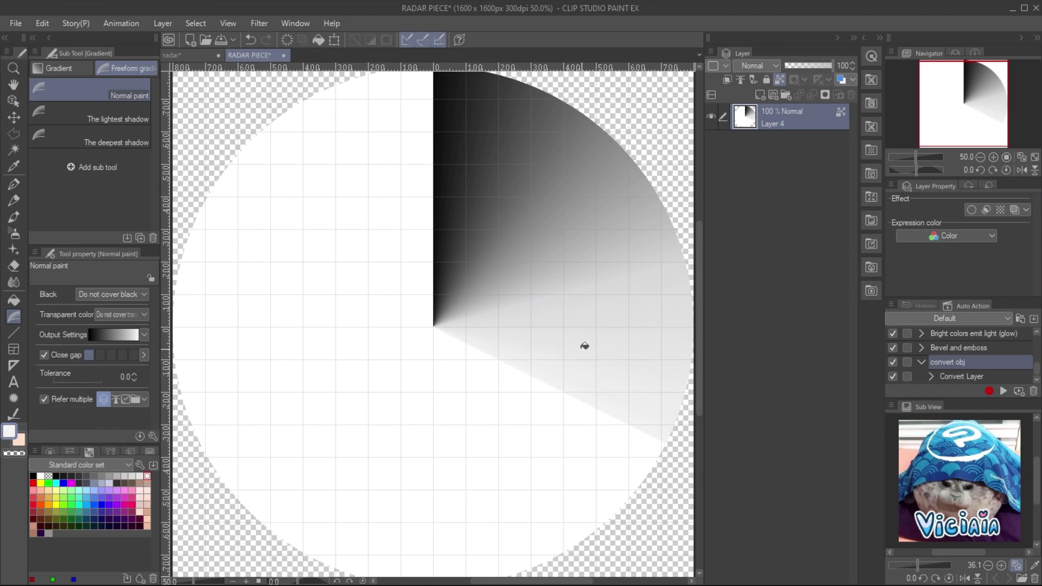
# Step: Fill the remaining white with The lightest shadow gradient using a steeper output curve
pyautogui.click(129, 119)
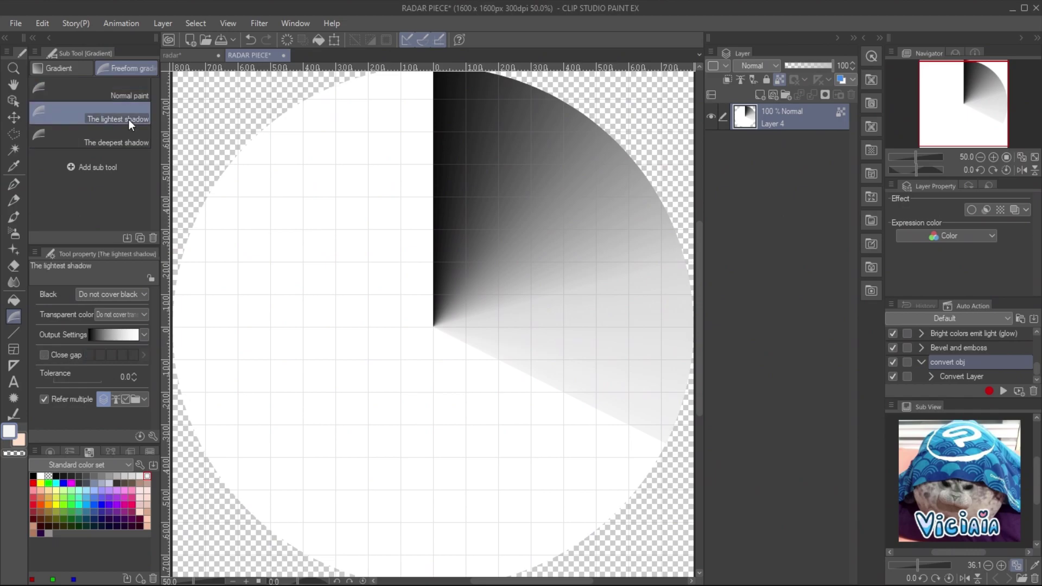
pyautogui.click(144, 335)
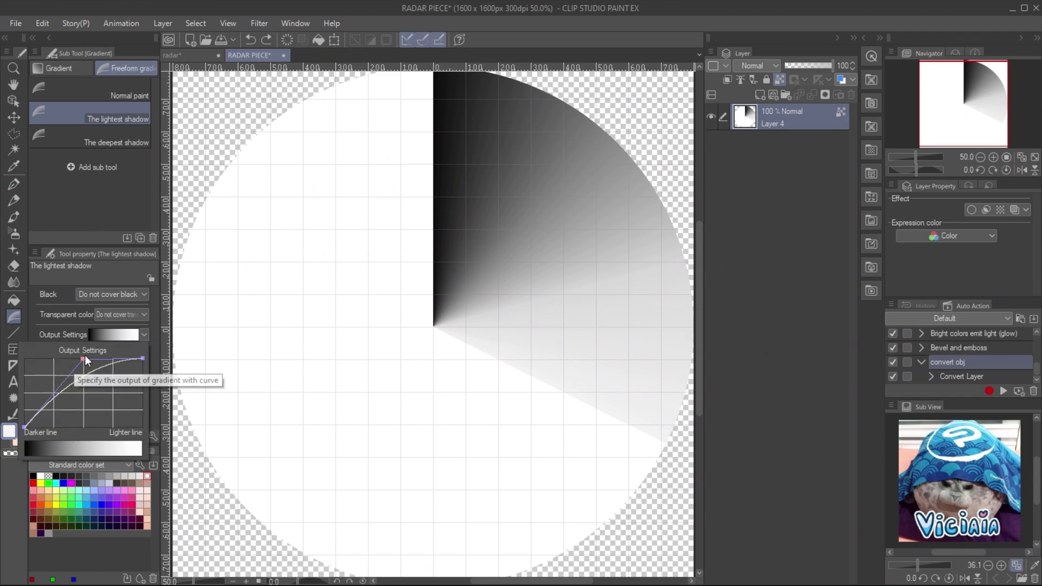
pyautogui.moveTo(80, 355); pyautogui.dragTo(63, 352)
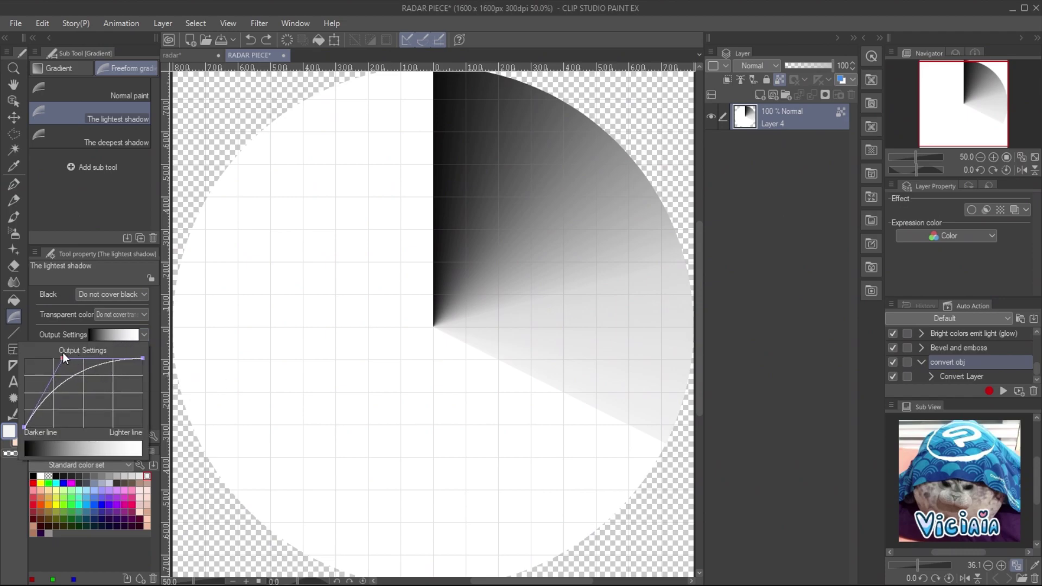
pyautogui.click(340, 355)
pyautogui.click(341, 355)
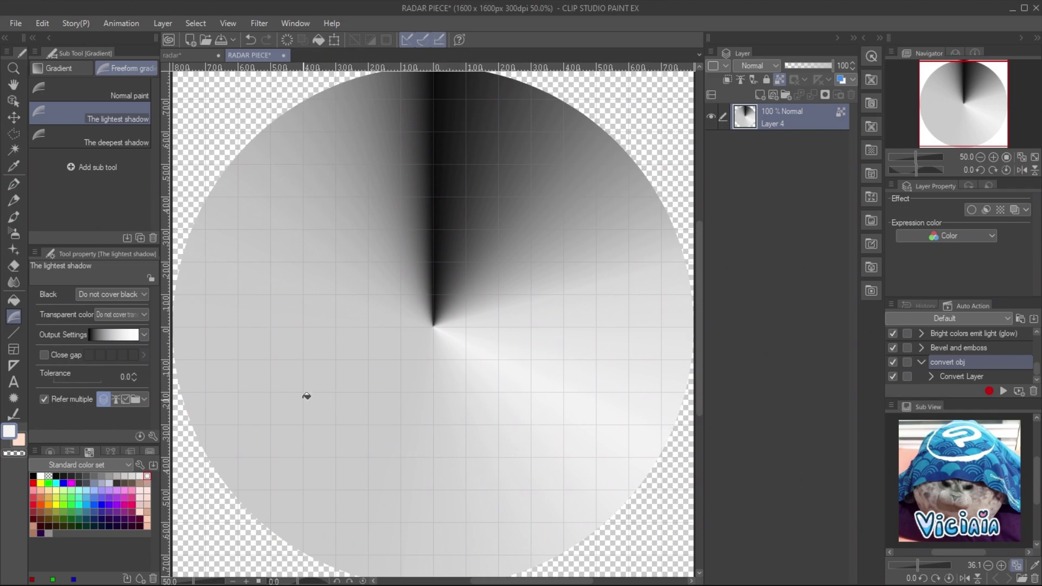
# Step: Apply Brightness/Contrast of about 14 and 15 to the circle's gradient
pyautogui.click(42, 22)
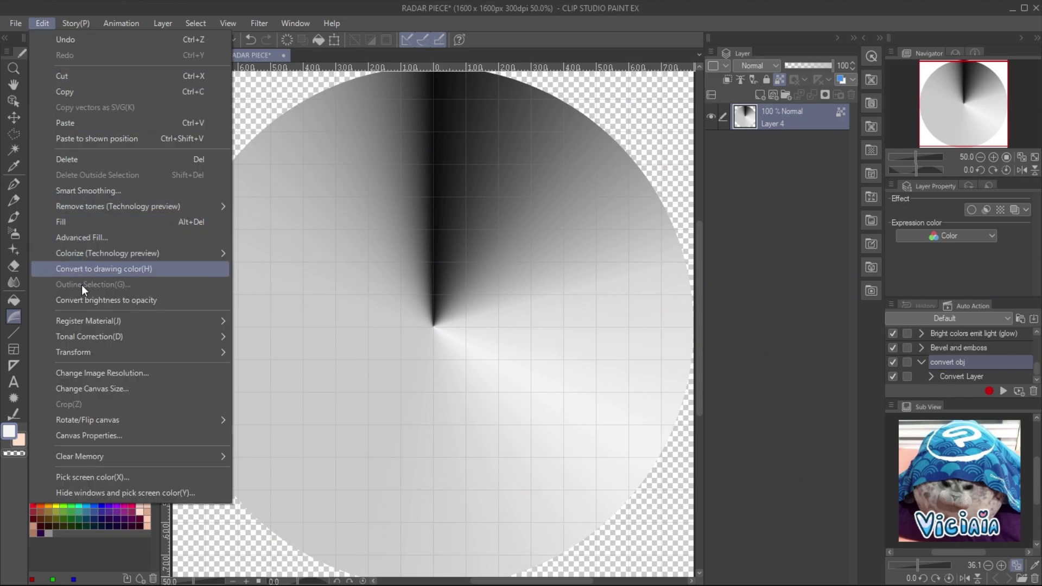
pyautogui.moveTo(103, 339)
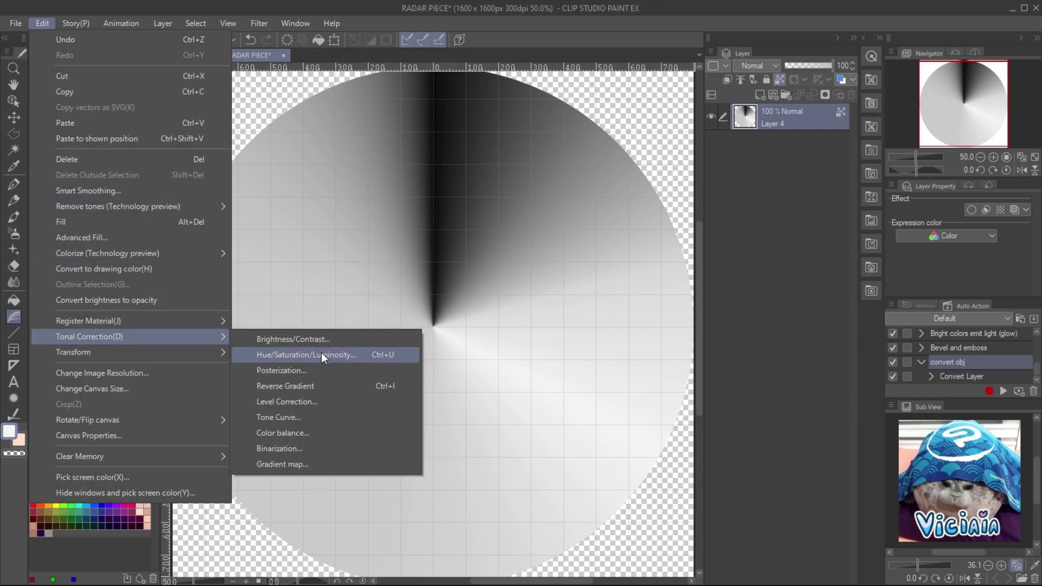
pyautogui.click(322, 337)
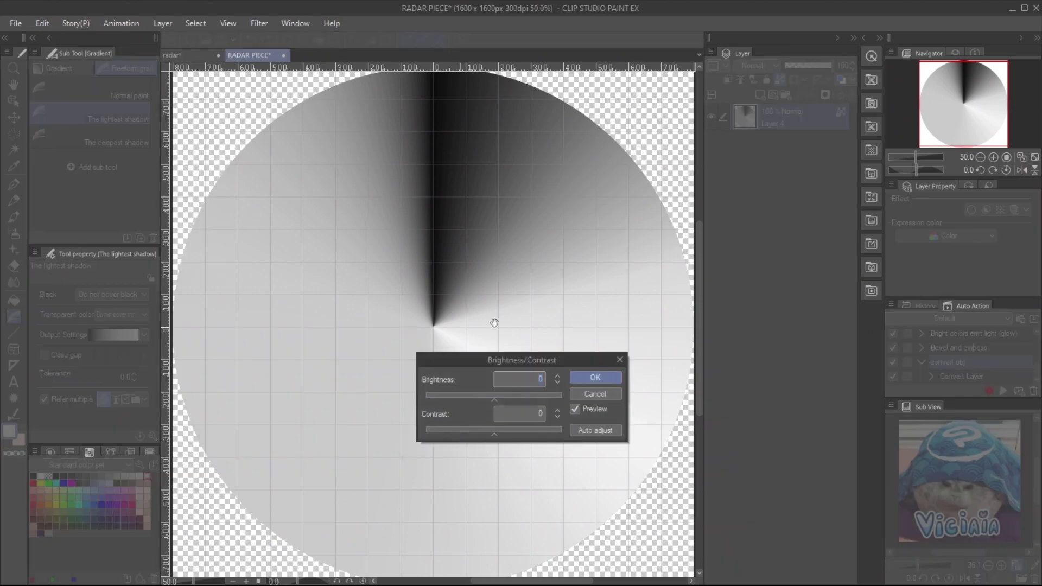
pyautogui.moveTo(545, 354); pyautogui.dragTo(687, 355)
pyautogui.moveTo(653, 389); pyautogui.dragTo(649, 427)
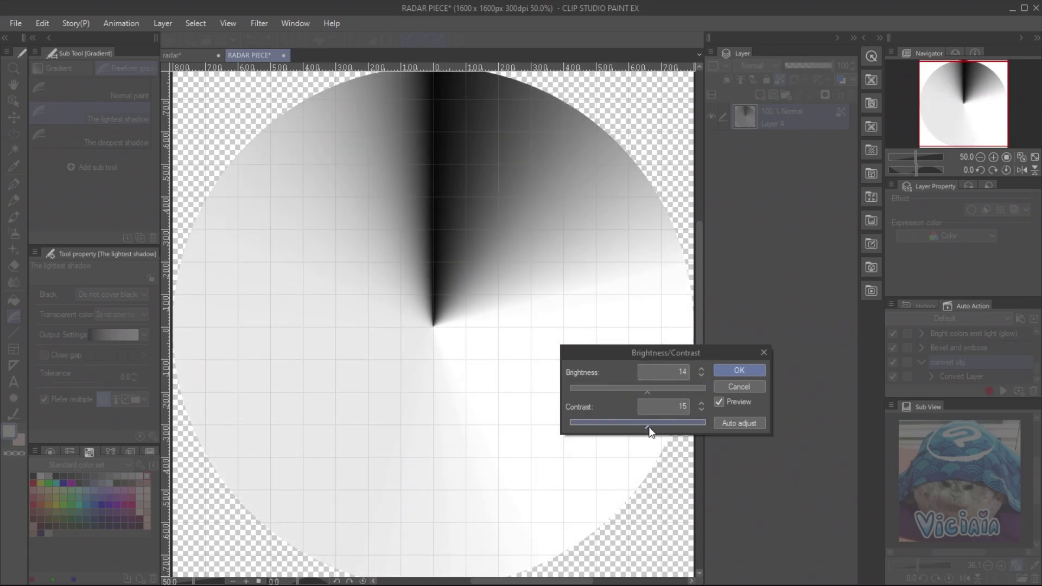
pyautogui.click(737, 371)
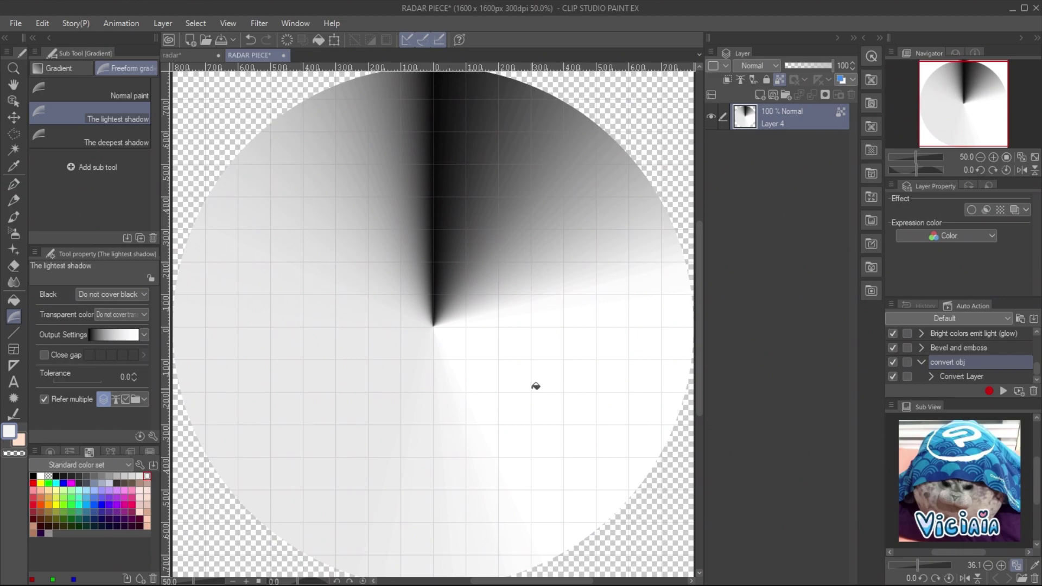
# Step: Delete everything but the top-right quarter of the circle using a polyline selection
pyautogui.press('m')
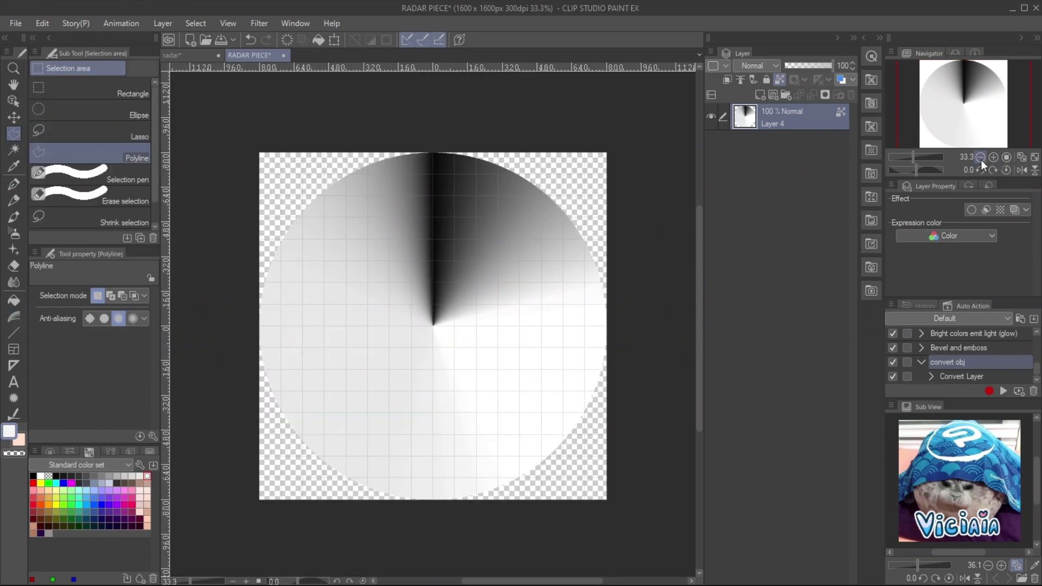
pyautogui.click(980, 157)
pyautogui.click(433, 131)
pyautogui.click(433, 326)
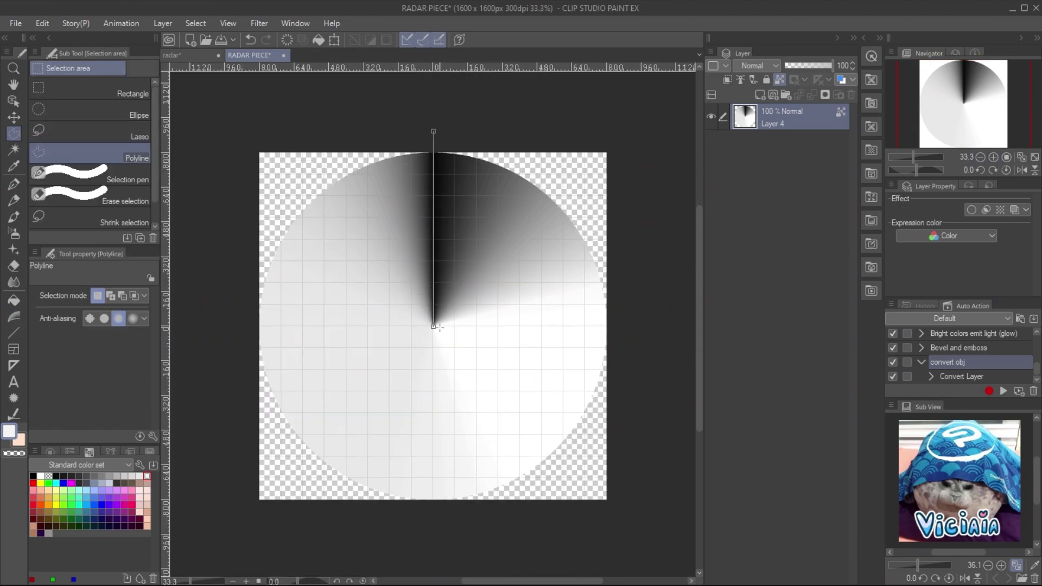
pyautogui.click(628, 391)
pyautogui.click(520, 543)
pyautogui.click(280, 522)
pyautogui.click(173, 348)
pyautogui.click(215, 197)
pyautogui.click(324, 152)
pyautogui.click(433, 132)
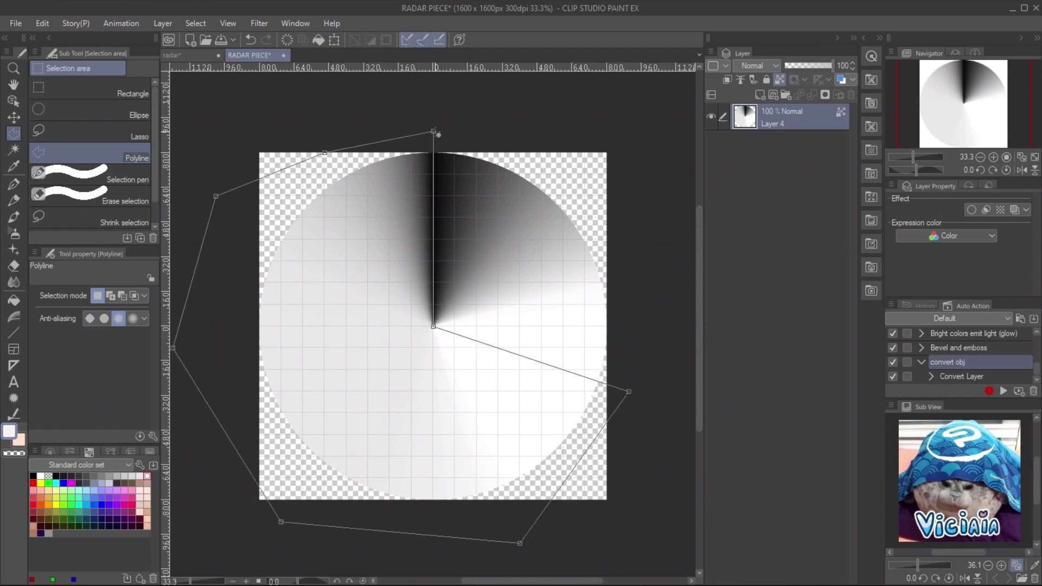
pyautogui.press('Delete')
pyautogui.hotkey('ctrl', 'd')
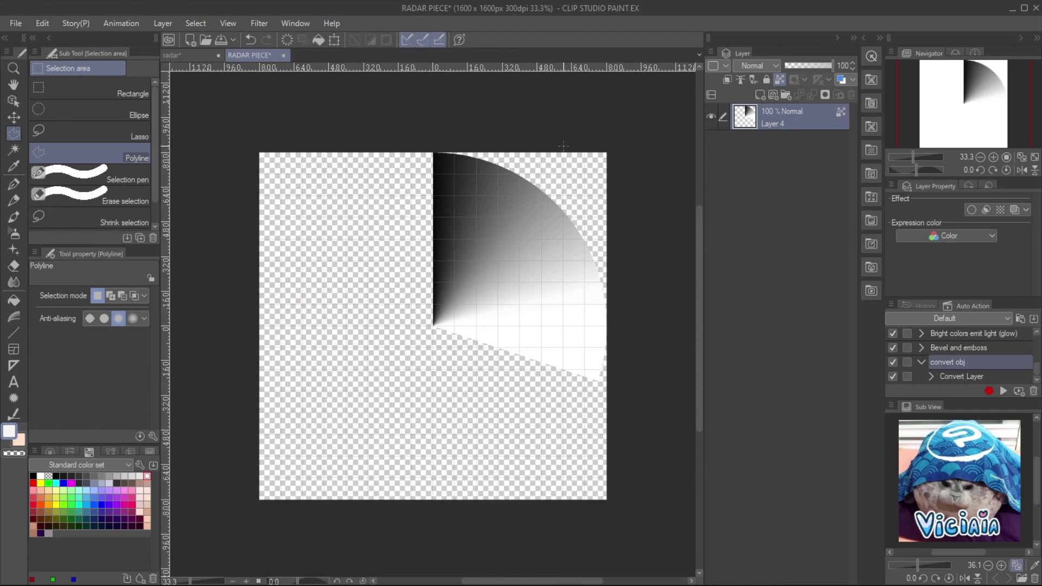
# Step: Convert the wedge's brightness to opacity and save RADAR PIECE
pyautogui.click(41, 24)
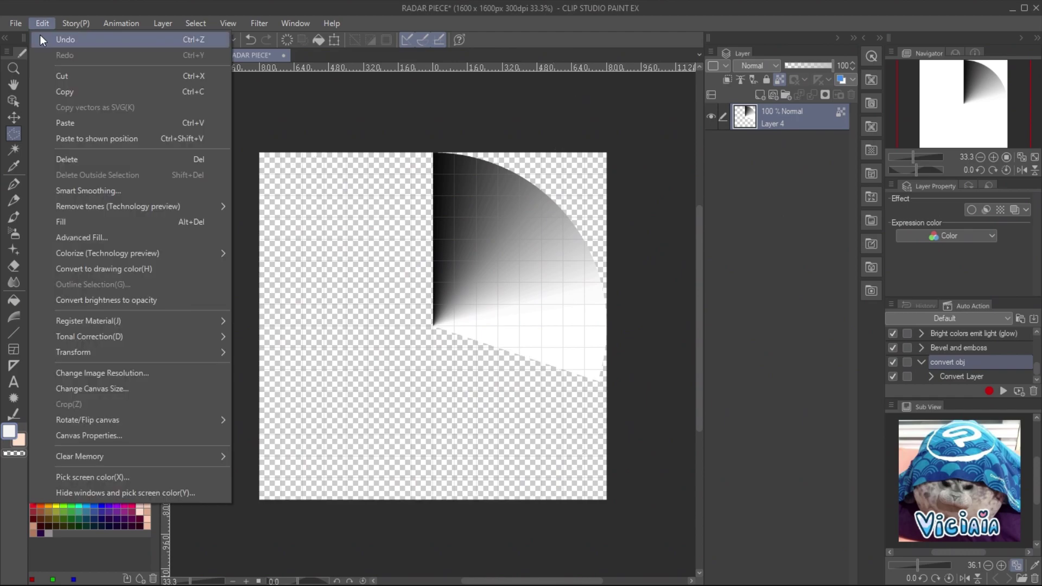
pyautogui.click(145, 299)
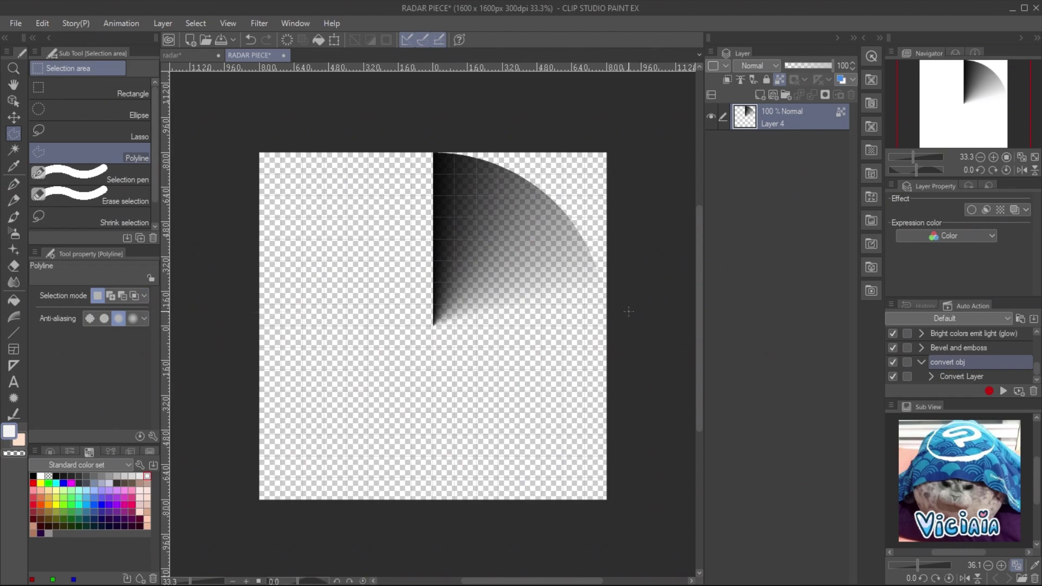
pyautogui.hotkey('ctrl', 's')
# Step: Tint the RADAR PIECE wedge bright green via layer and sub colour, then rotate it
pyautogui.click(173, 55)
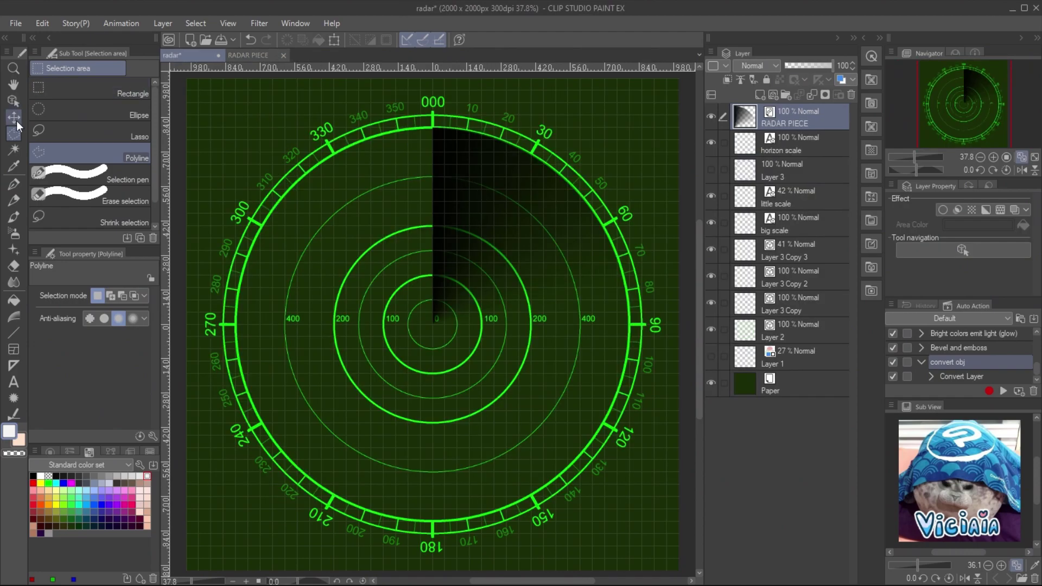
pyautogui.click(13, 101)
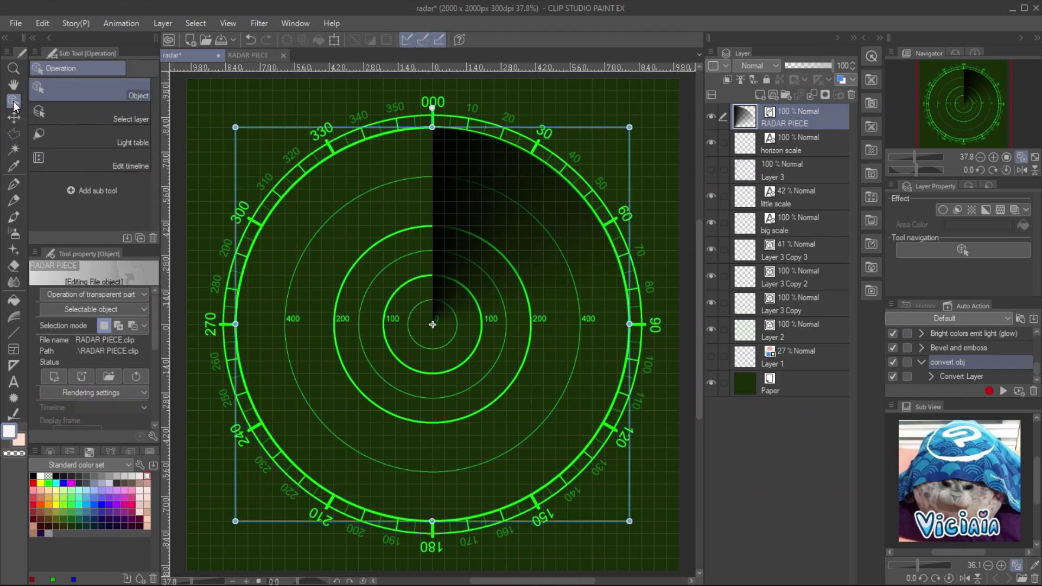
pyautogui.moveTo(979, 112)
pyautogui.mouseDown()
pyautogui.moveTo(992, 110)
pyautogui.moveTo(975, 110)
pyautogui.mouseUp()
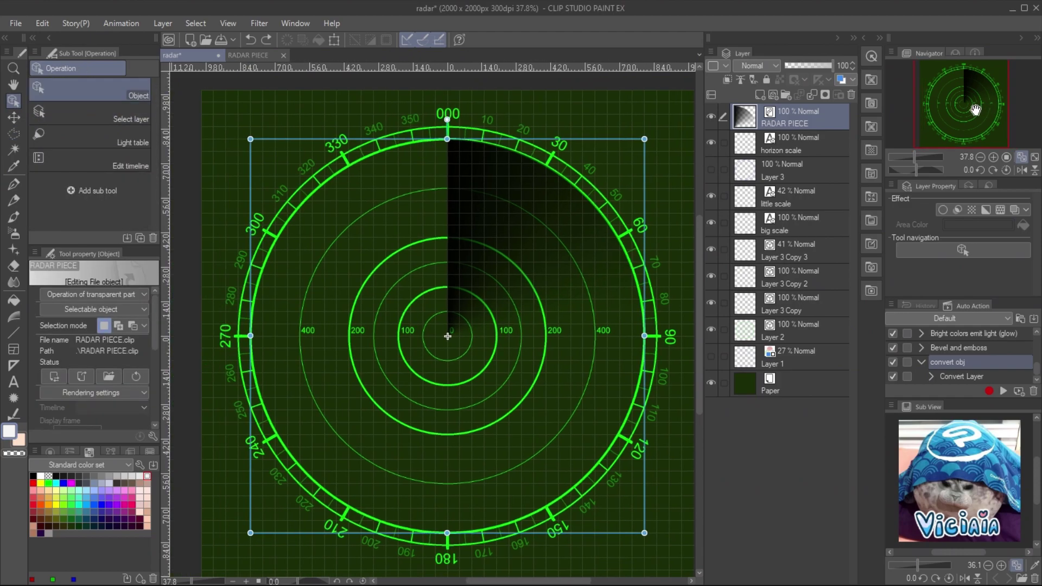
pyautogui.click(840, 80)
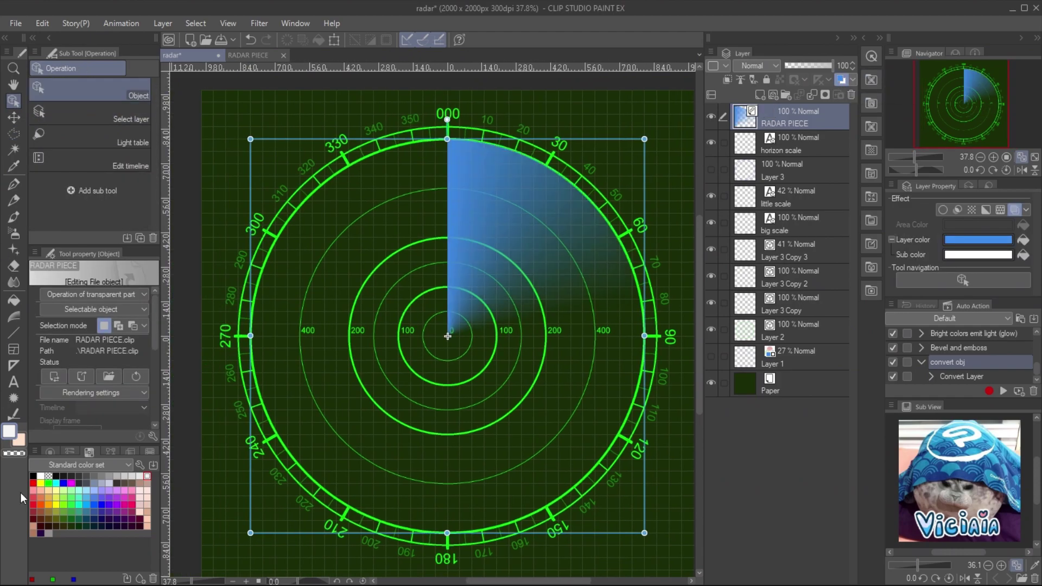
pyautogui.click(49, 483)
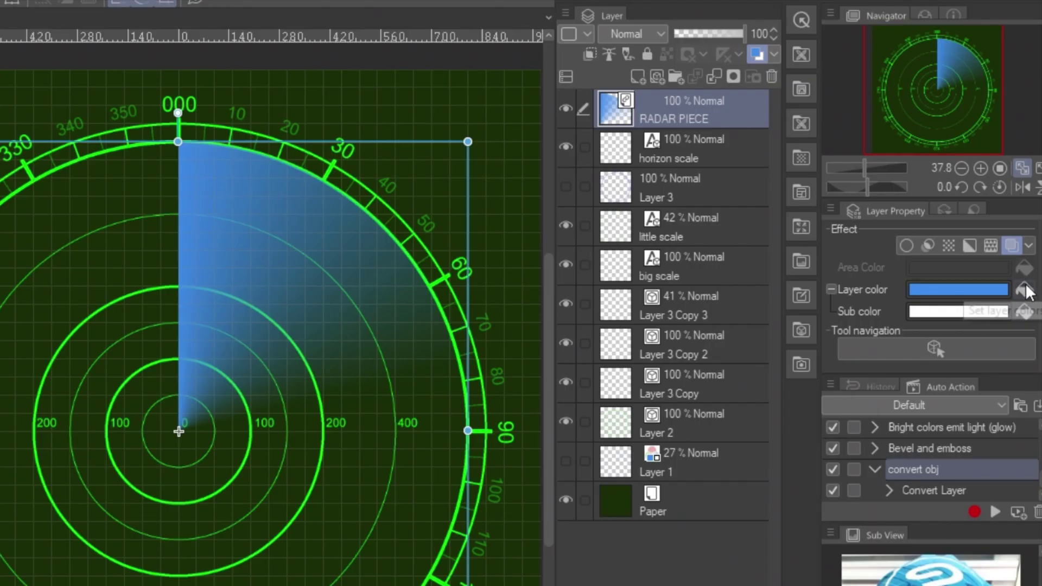
pyautogui.click(1023, 240)
pyautogui.click(1024, 311)
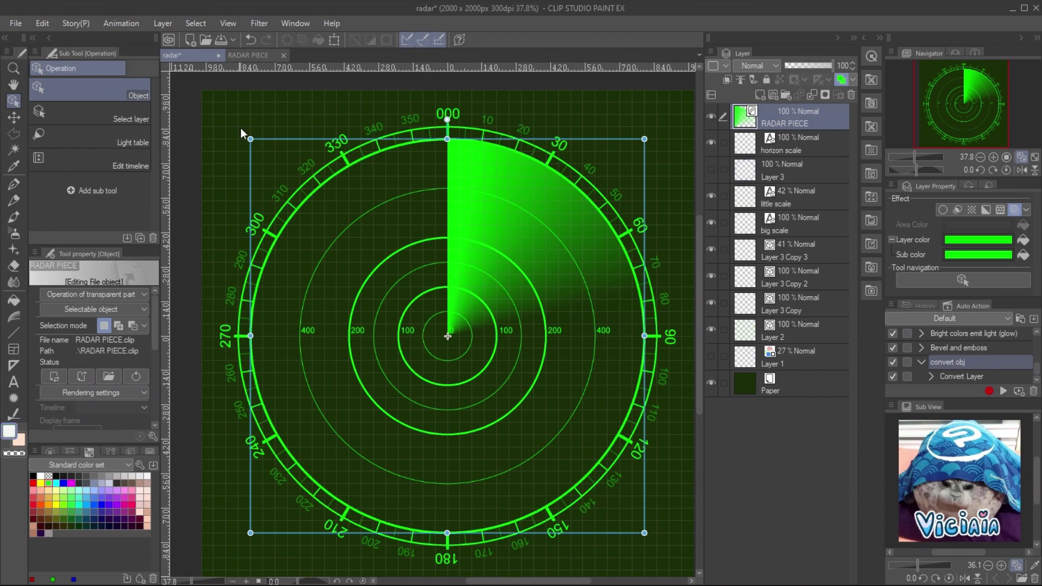
pyautogui.moveTo(241, 132); pyautogui.dragTo(430, 407)
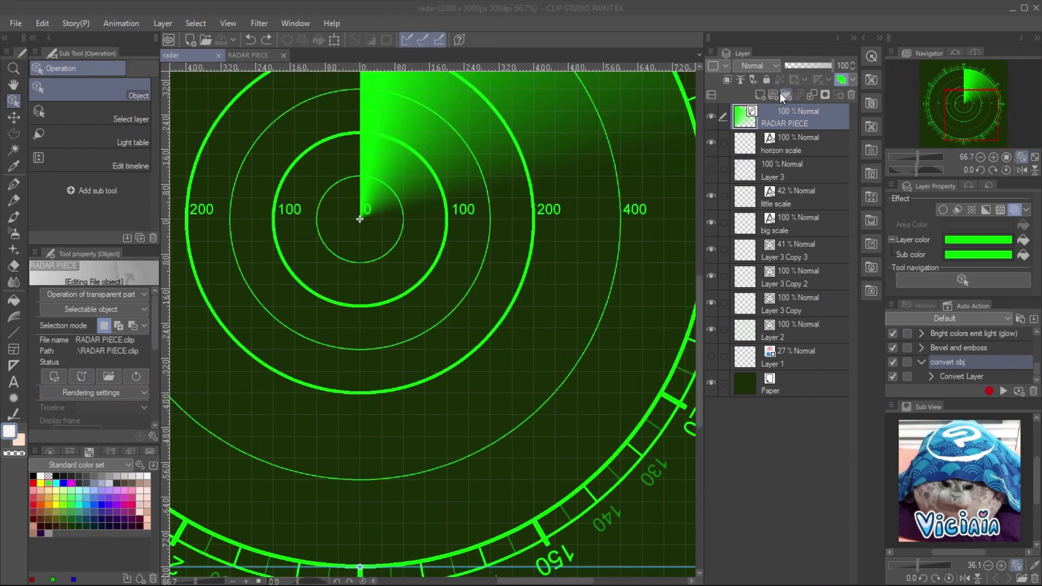
# Step: Add a vector layer and draw an arrowhead outline with the Polyline figure tool
pyautogui.click(773, 96)
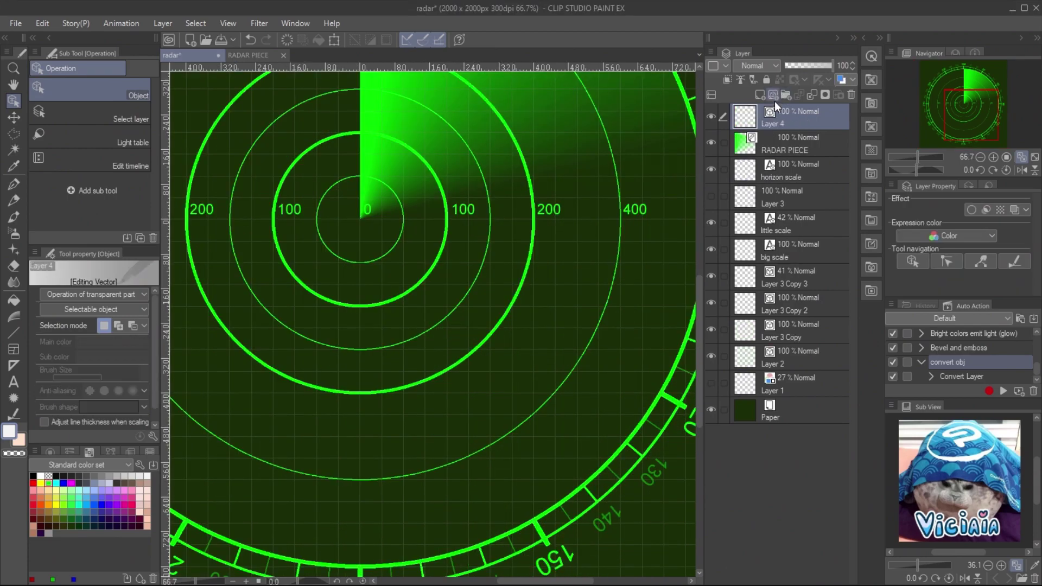
pyautogui.click(13, 333)
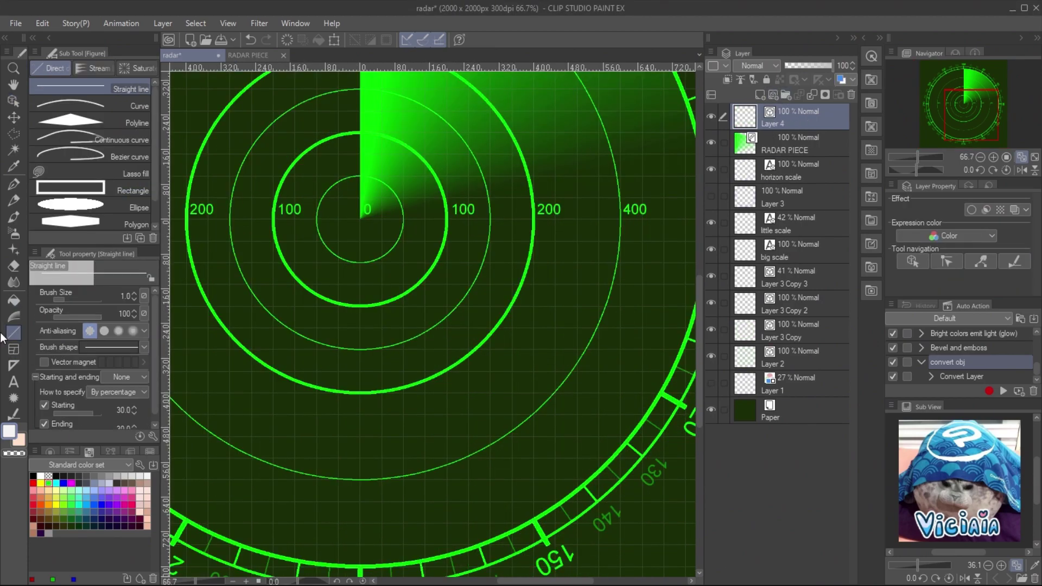
pyautogui.click(108, 121)
pyautogui.click(789, 411)
pyautogui.click(117, 296)
pyautogui.click(788, 117)
pyautogui.click(337, 505)
pyautogui.click(360, 436)
pyautogui.click(384, 505)
pyautogui.click(360, 479)
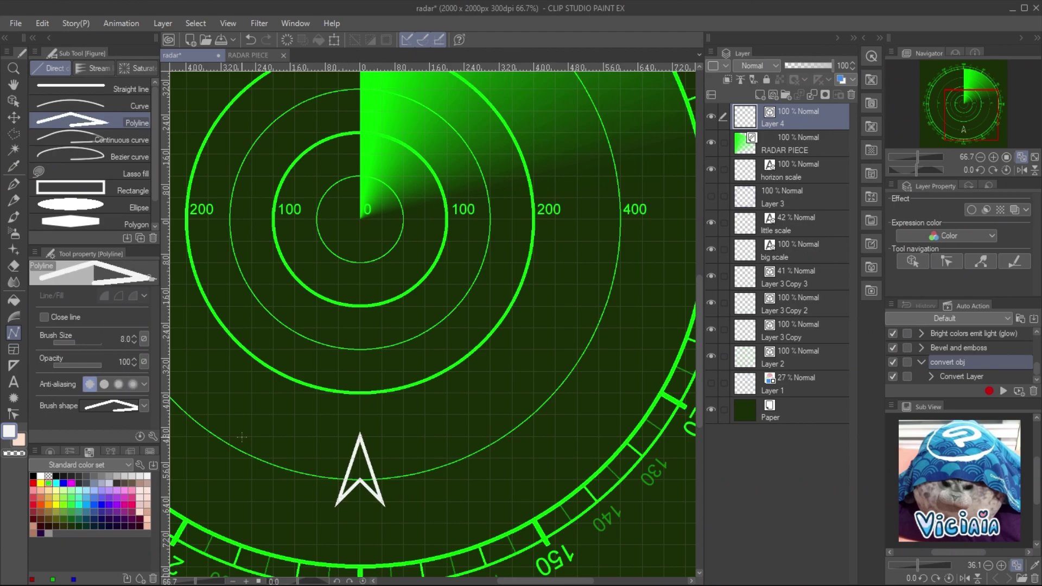
# Step: Shrink the arrowhead to a small blip with 6.0 line width, placed near the 200 ring pointing left
pyautogui.click(13, 101)
pyautogui.moveTo(384, 435); pyautogui.dragTo(478, 438)
pyautogui.scroll(2, 493, 440)
pyautogui.scroll(-1, 98, 380)
pyautogui.moveTo(462, 378); pyautogui.dragTo(427, 362)
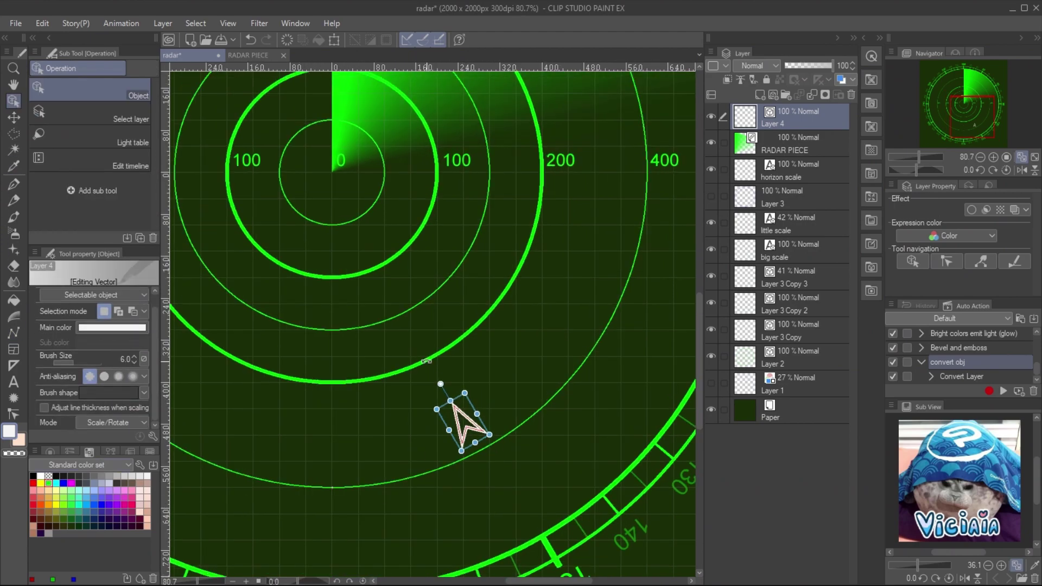
pyautogui.click(134, 362)
pyautogui.click(134, 361)
pyautogui.click(980, 157)
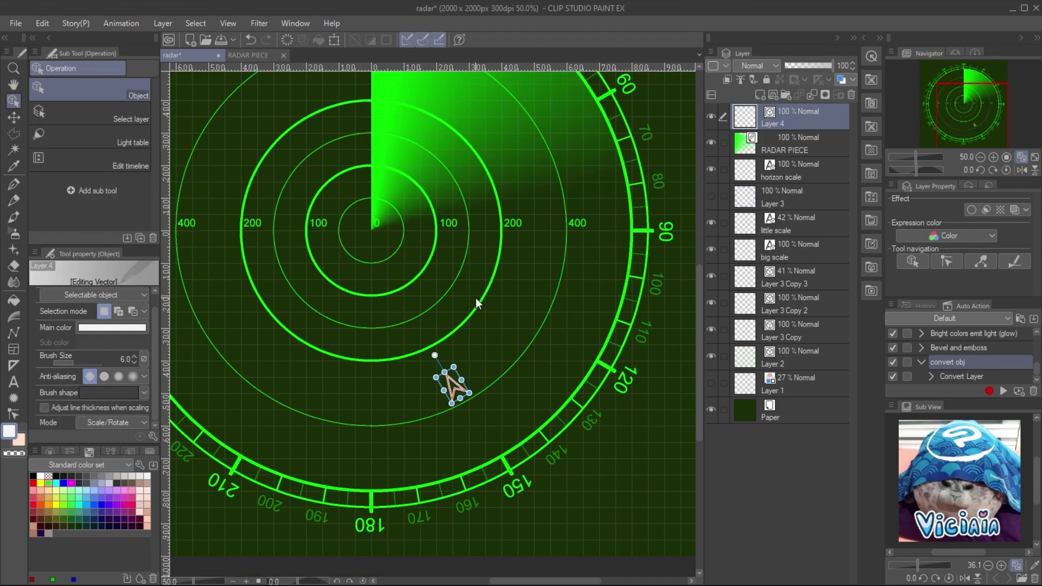
pyautogui.moveTo(460, 384); pyautogui.dragTo(580, 133)
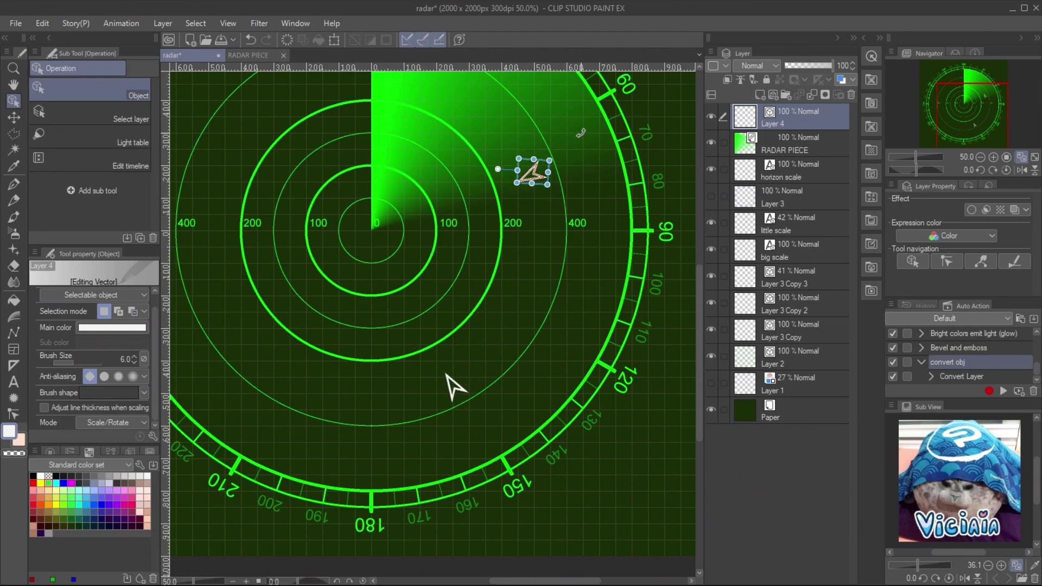
pyautogui.moveTo(534, 171); pyautogui.dragTo(485, 165)
# Step: Scatter rotated arrowhead copies around the radar, merge them and colour them bright green
pyautogui.hotkey('ctrl', 'v')
pyautogui.moveTo(457, 387); pyautogui.dragTo(456, 359)
pyautogui.moveTo(405, 393); pyautogui.dragTo(407, 347)
pyautogui.moveTo(429, 370); pyautogui.dragTo(385, 165)
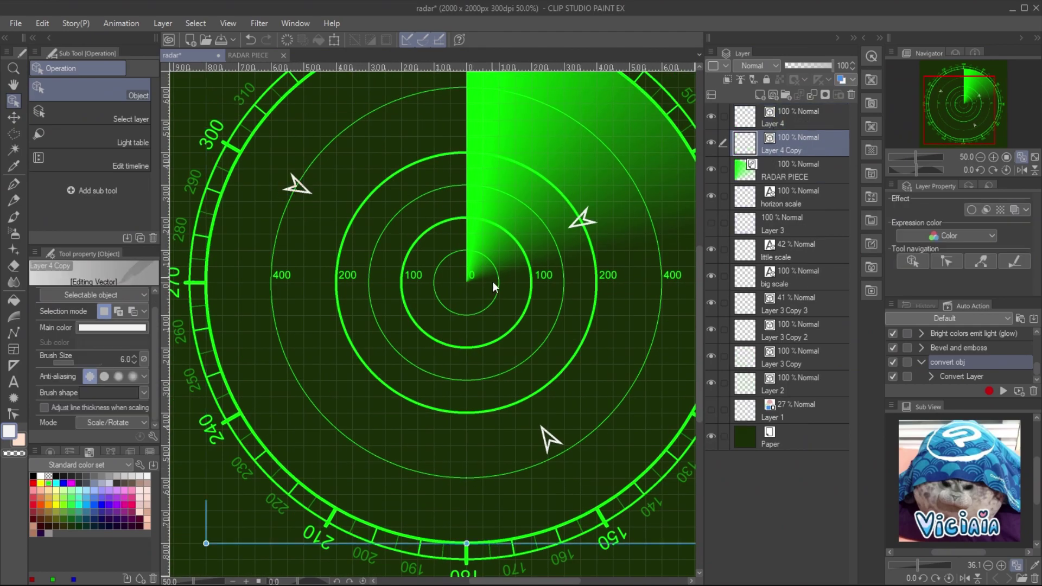
pyautogui.click(555, 441)
pyautogui.click(803, 117)
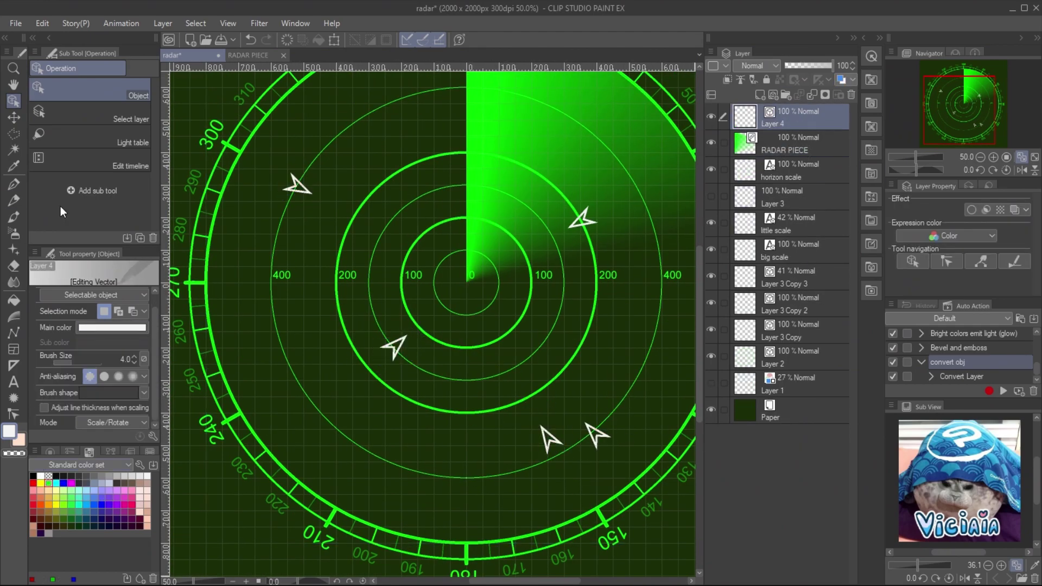
pyautogui.click(49, 482)
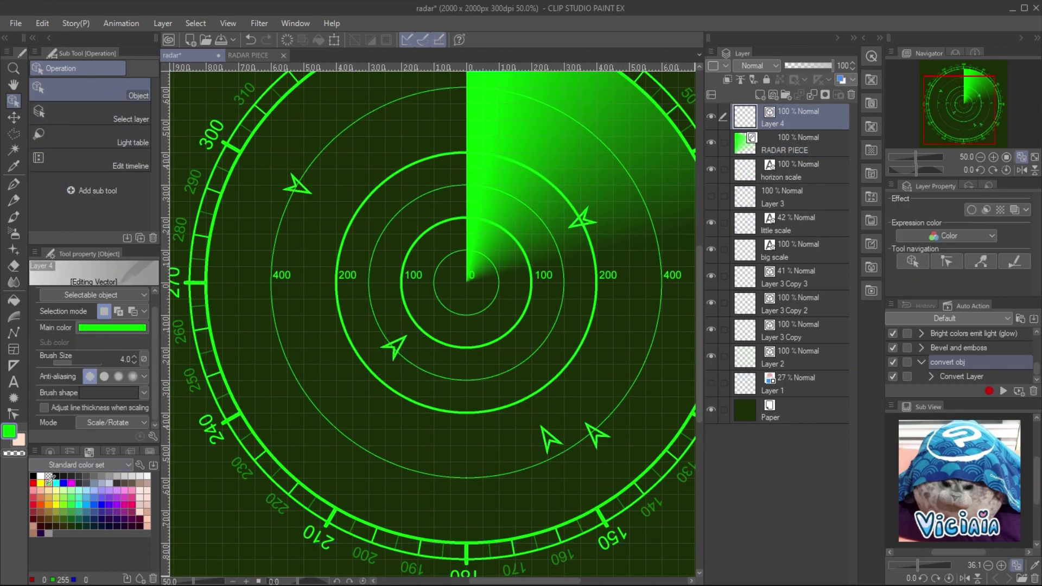
pyautogui.click(980, 157)
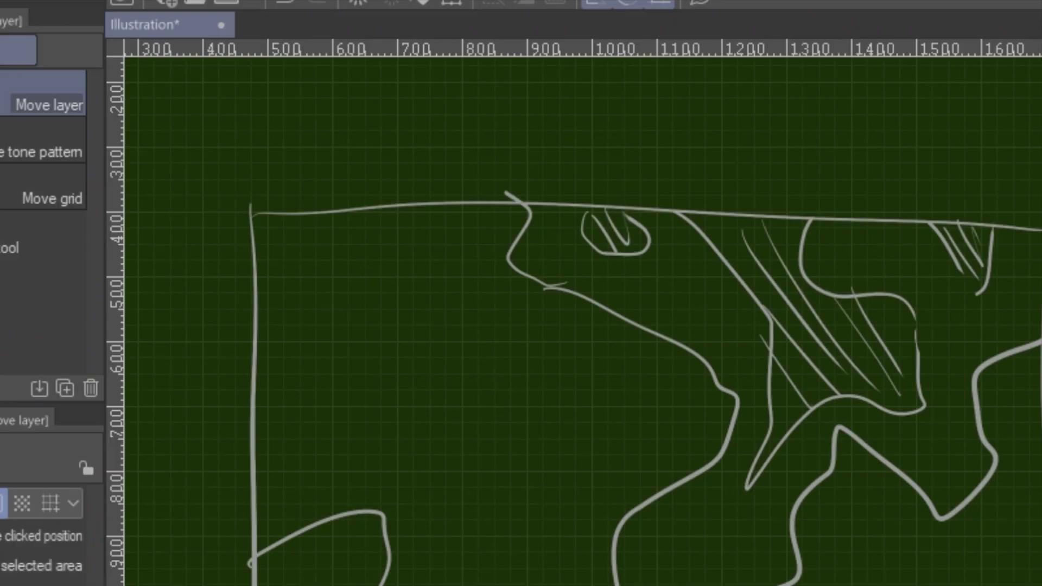
# Step: Switch to the Illustration document and pick the Figure tool's Rectangle sub tool
pyautogui.click(773, 95)
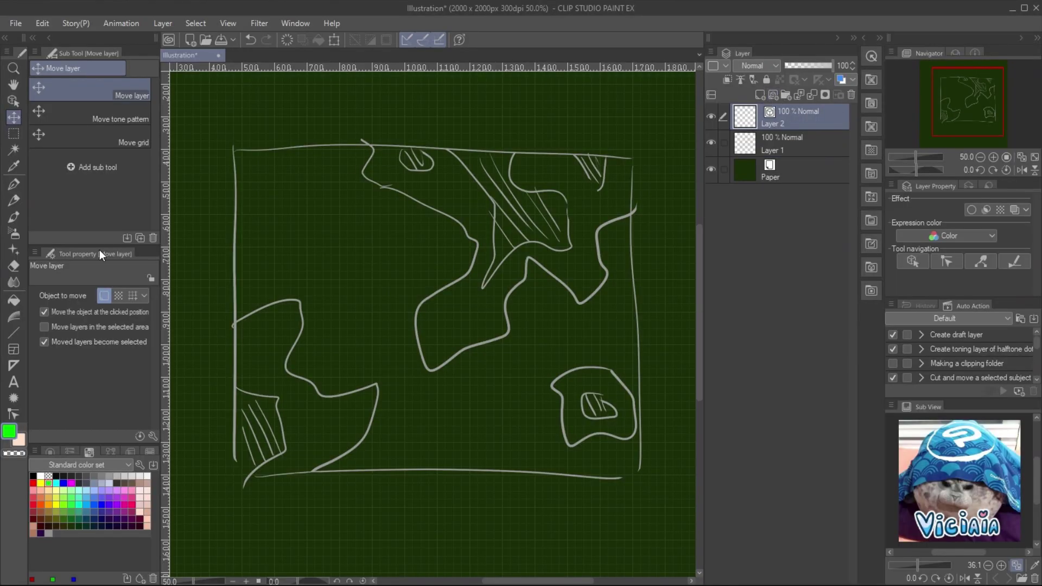
pyautogui.click(13, 333)
pyautogui.click(93, 190)
# Step: Frame the map with a thick green rectangle and draw six thin vertical strips on a new layer
pyautogui.moveTo(241, 149); pyautogui.dragTo(633, 475)
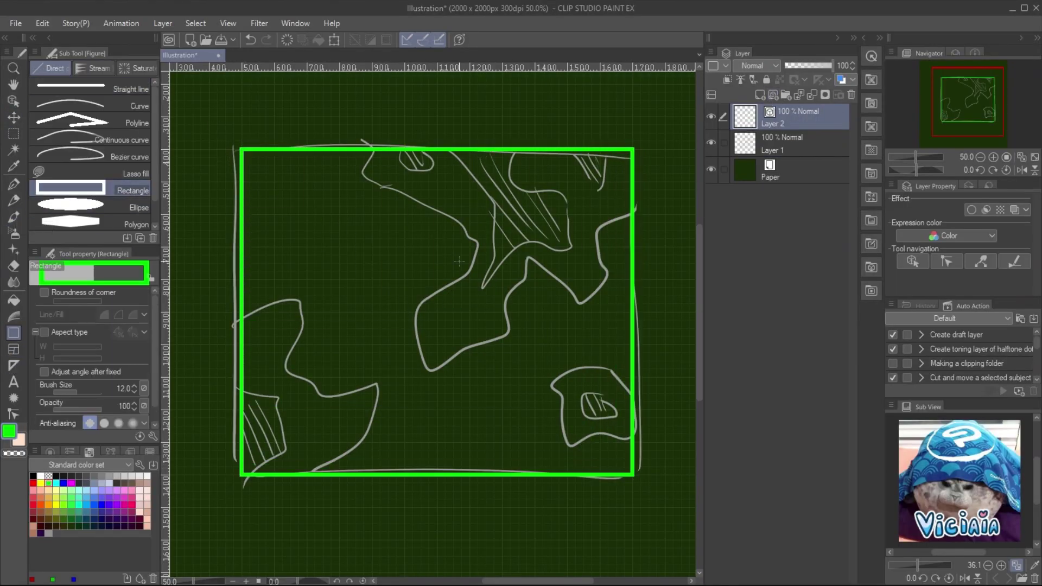
pyautogui.scroll(-8, 135, 394)
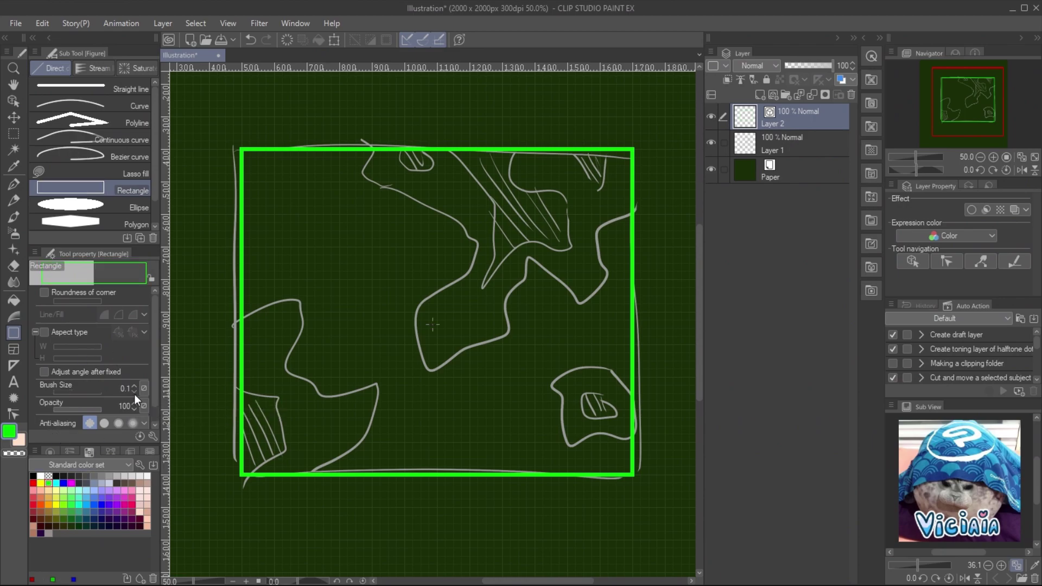
pyautogui.click(774, 94)
pyautogui.moveTo(274, 117); pyautogui.dragTo(307, 508)
pyautogui.moveTo(339, 117); pyautogui.dragTo(372, 507)
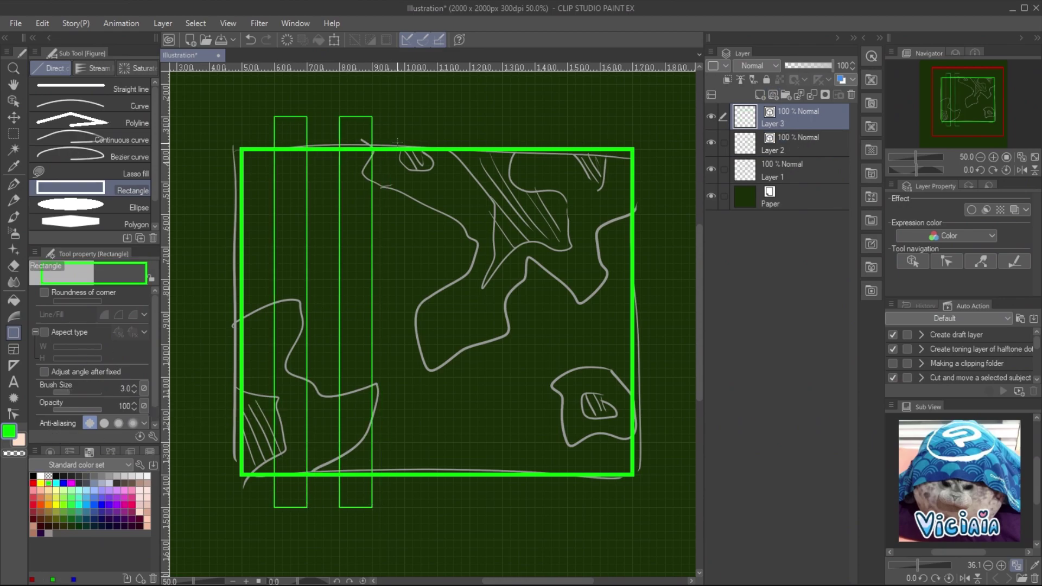
pyautogui.moveTo(404, 125); pyautogui.dragTo(437, 508)
pyautogui.moveTo(469, 117); pyautogui.dragTo(502, 507)
pyautogui.moveTo(535, 117); pyautogui.dragTo(567, 507)
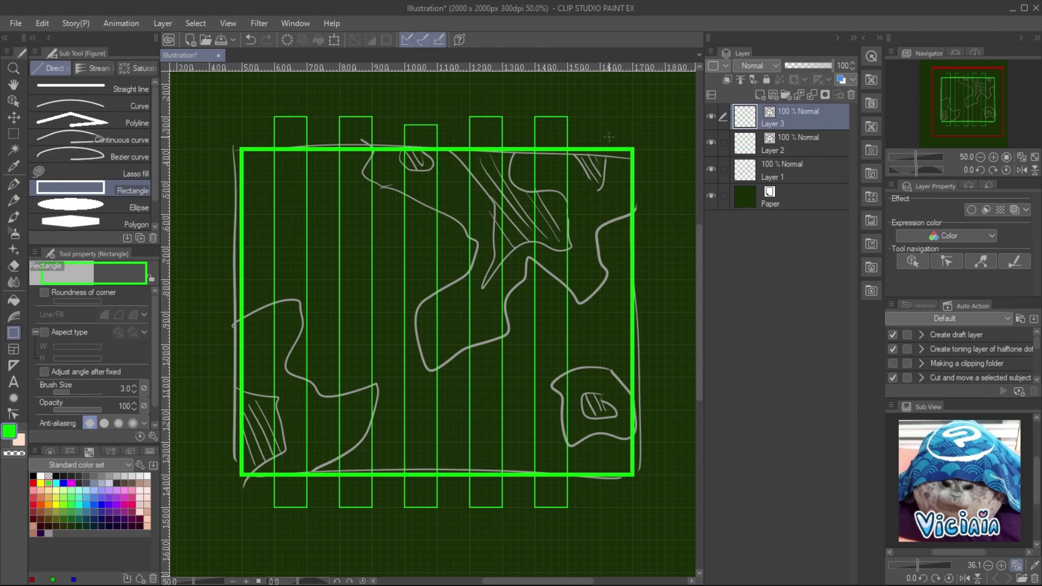
pyautogui.moveTo(600, 117); pyautogui.dragTo(657, 507)
# Step: Draw zigzagging horizontal grid lines across the map with the Polyline tool
pyautogui.click(131, 123)
pyautogui.click(209, 182)
pyautogui.click(673, 182)
pyautogui.click(674, 214)
pyautogui.click(209, 214)
pyautogui.click(209, 247)
pyautogui.click(673, 247)
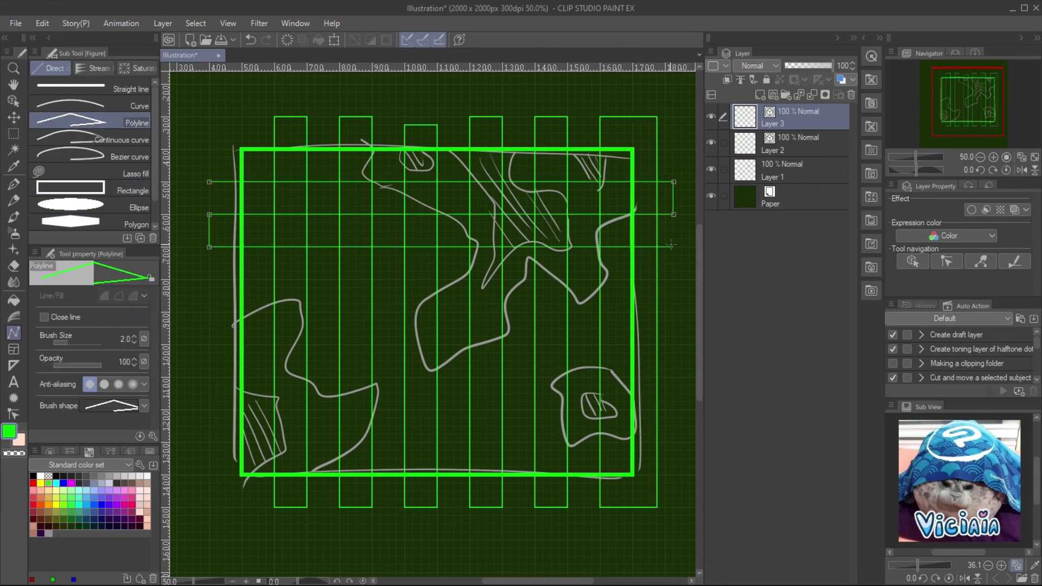
pyautogui.click(674, 280)
pyautogui.click(209, 279)
pyautogui.doubleClick(201, 491)
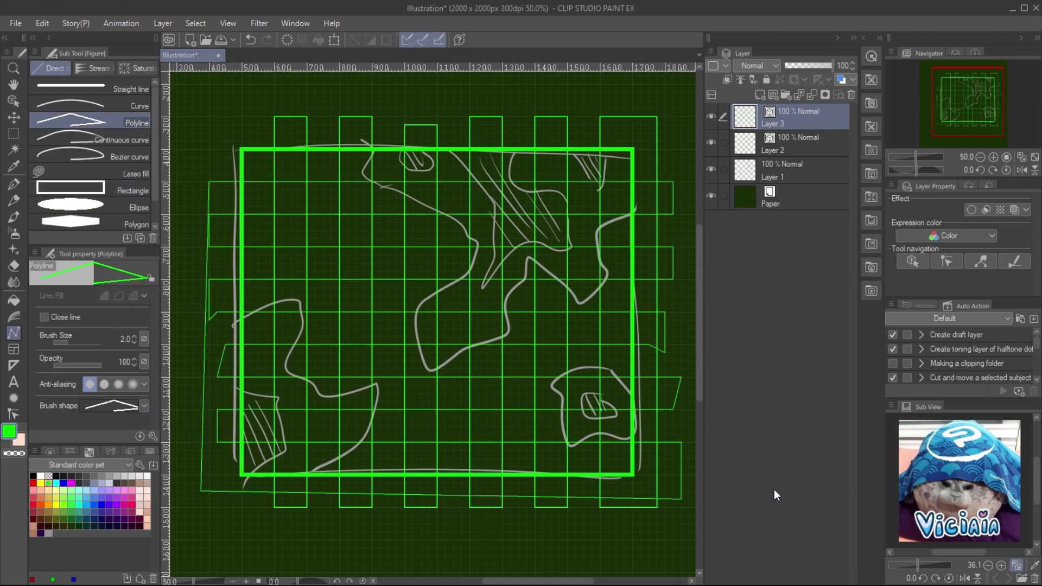
# Step: Erase grid ends outside the frame by selecting the map area, inverting and deleting
pyautogui.click(15, 133)
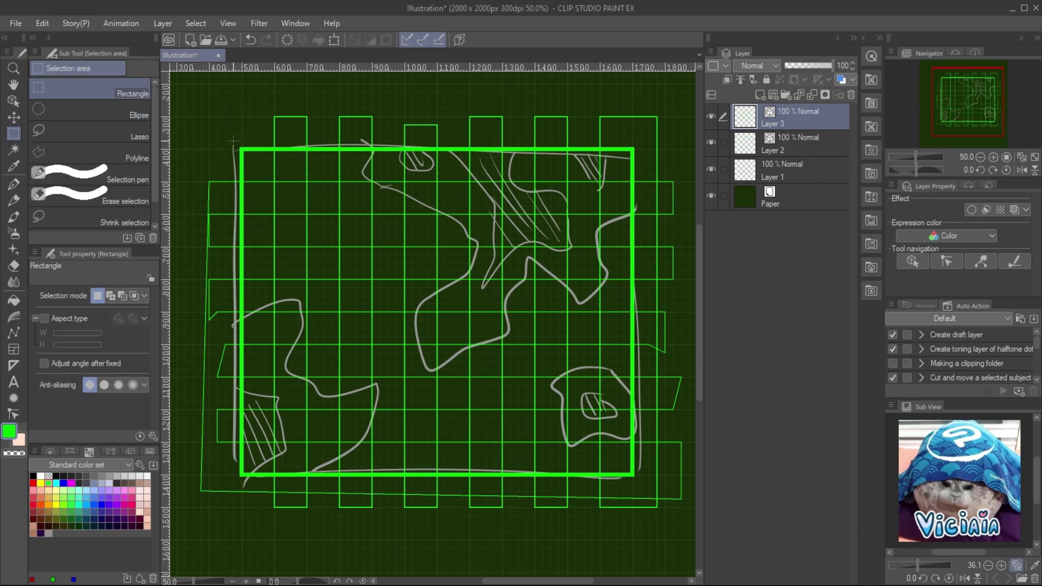
pyautogui.moveTo(233, 140); pyautogui.dragTo(638, 478)
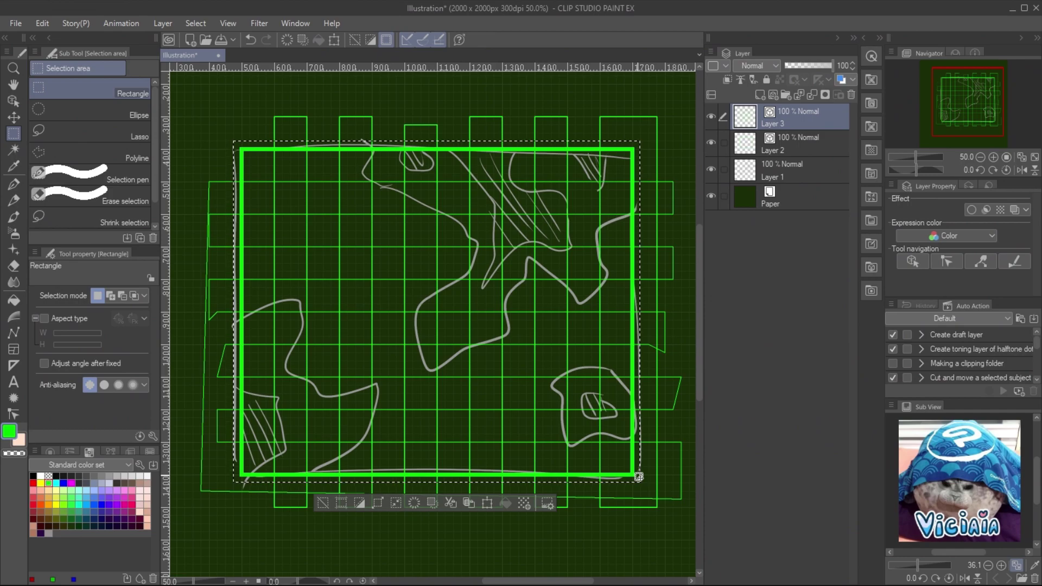
pyautogui.hotkey('ctrl', 'shift', 'i')
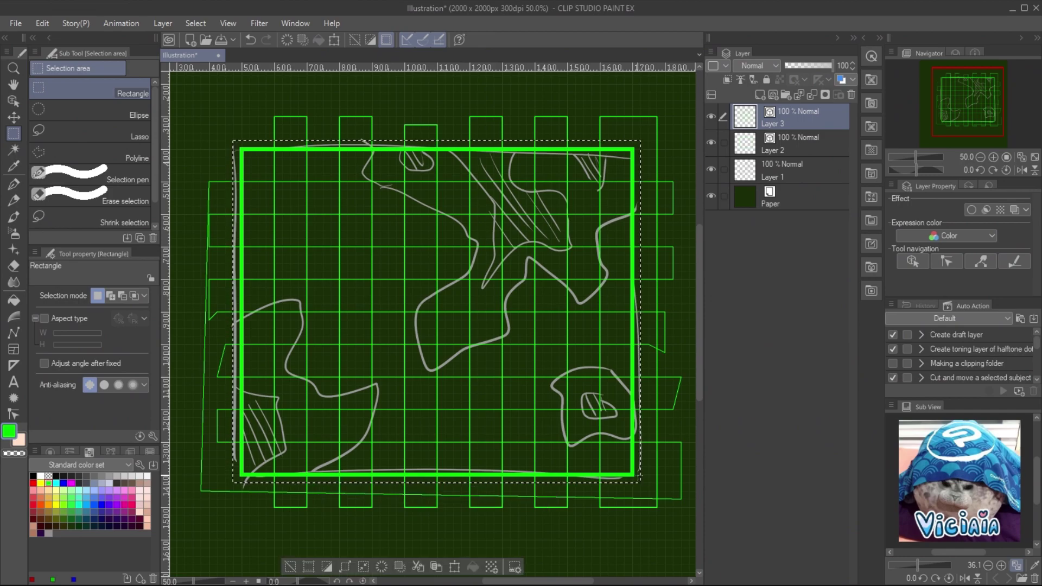
pyautogui.press('Delete')
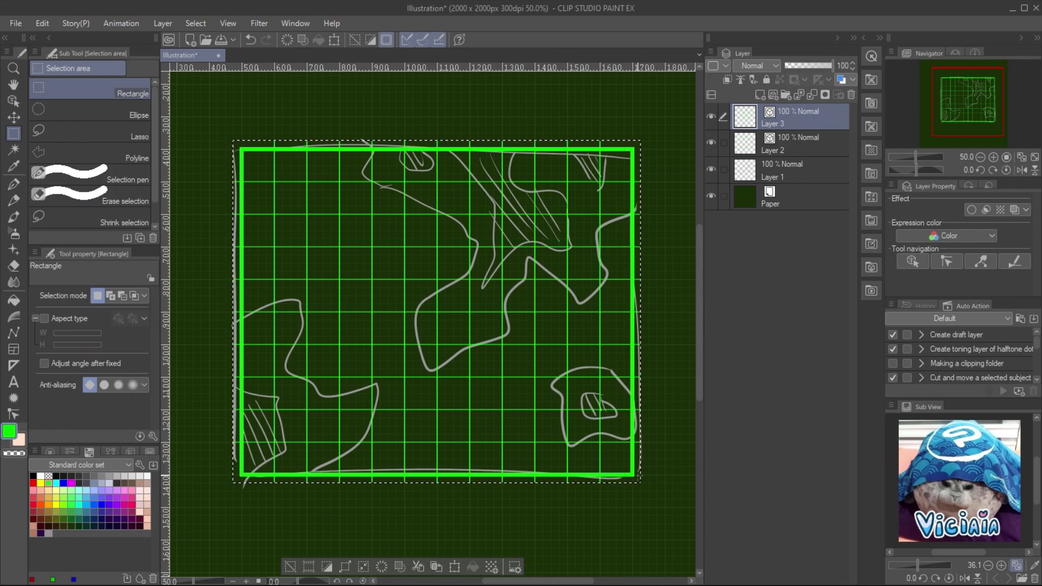
pyautogui.hotkey('ctrl', 'd')
# Step: Thicken the two centre grid lines to 6 and move them onto a new axis layer
pyautogui.press('o')
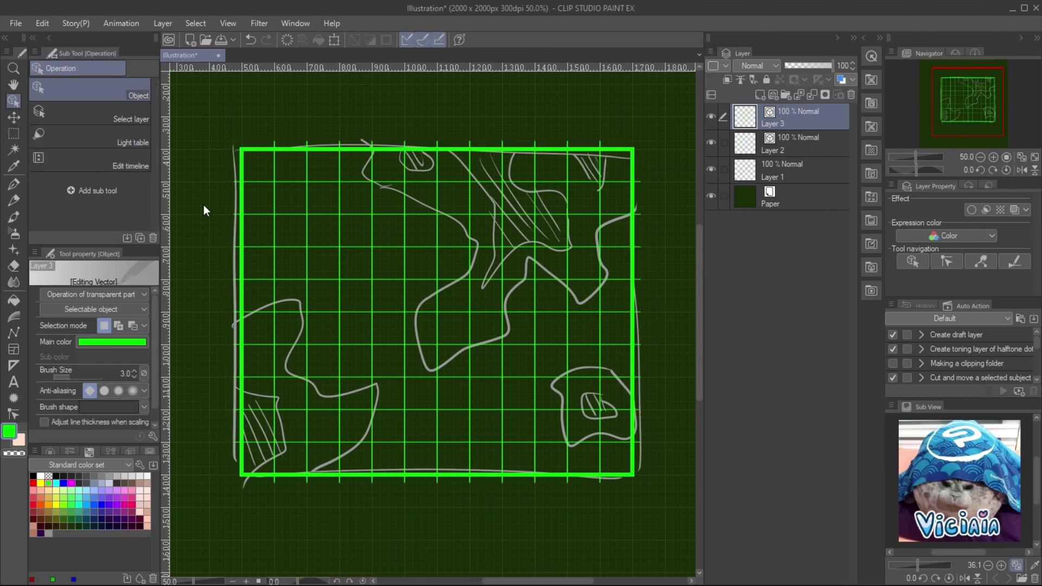
pyautogui.click(257, 312)
pyautogui.hotkey('ctrl', 'a')
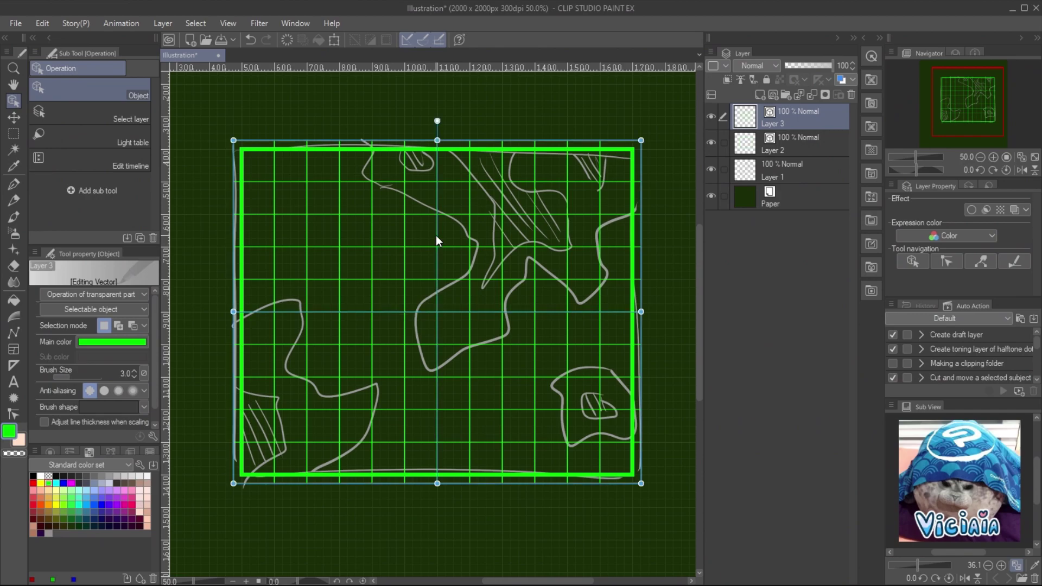
pyautogui.click(134, 371)
pyautogui.click(134, 372)
pyautogui.click(134, 372)
pyautogui.click(324, 548)
pyautogui.click(437, 335)
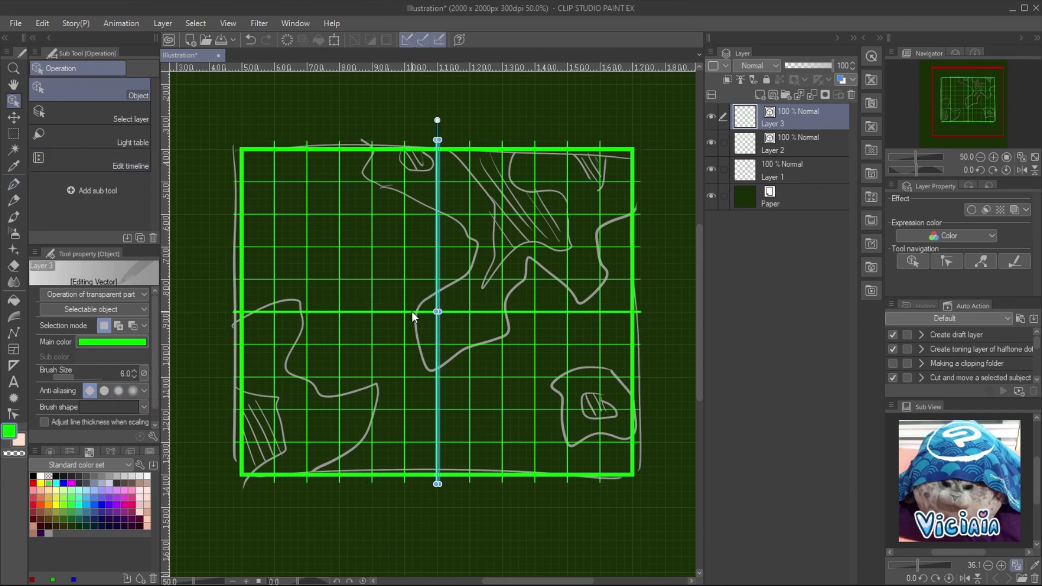
pyautogui.keyDown('shift'); pyautogui.click(412, 311); pyautogui.keyUp('shift')
pyautogui.hotkey('ctrl', 'x')
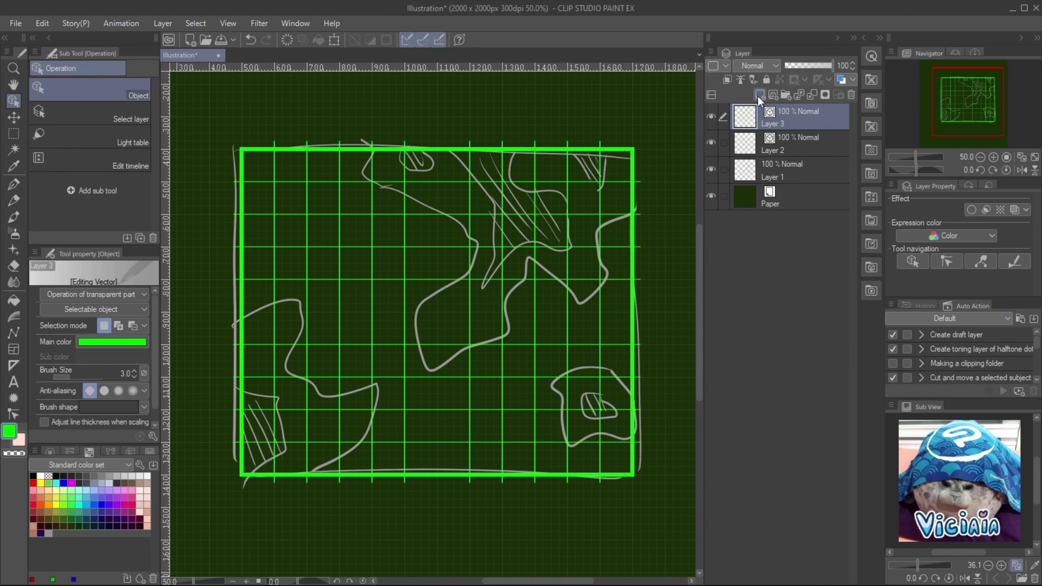
pyautogui.click(773, 95)
pyautogui.hotkey('ctrl', 'v')
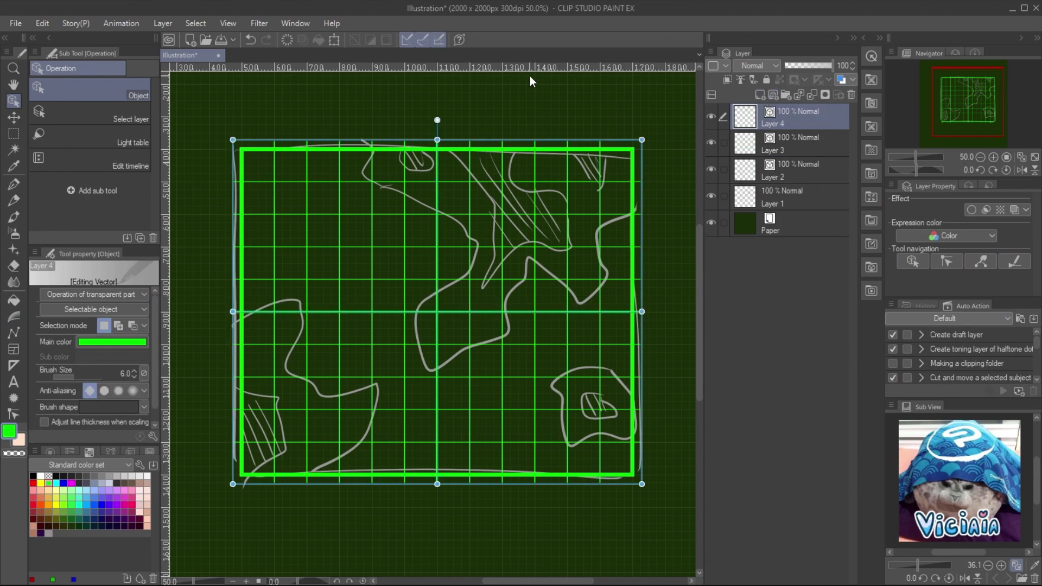
pyautogui.click(134, 372)
# Step: Move the vertical divider grid lines onto their own new layer
pyautogui.click(773, 143)
pyautogui.click(307, 296)
pyautogui.keyDown('shift'); pyautogui.click(371, 295); pyautogui.keyUp('shift')
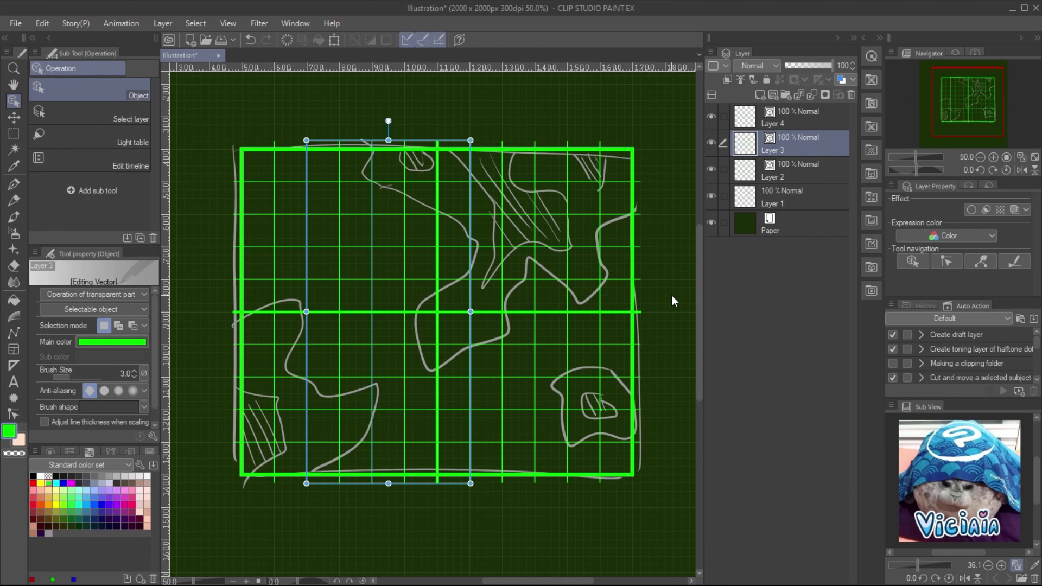
pyautogui.keyDown('shift'); pyautogui.click(567, 295); pyautogui.keyUp('shift')
pyautogui.keyDown('shift'); pyautogui.click(502, 329); pyautogui.keyUp('shift')
pyautogui.hotkey('ctrl', 'x')
pyautogui.click(773, 96)
pyautogui.hotkey('ctrl', 'v')
# Step: Move the horizontal divider lines onto the divider layer and thicken them
pyautogui.click(790, 170)
pyautogui.click(481, 182)
pyautogui.keyDown('shift'); pyautogui.click(480, 247); pyautogui.keyUp('shift')
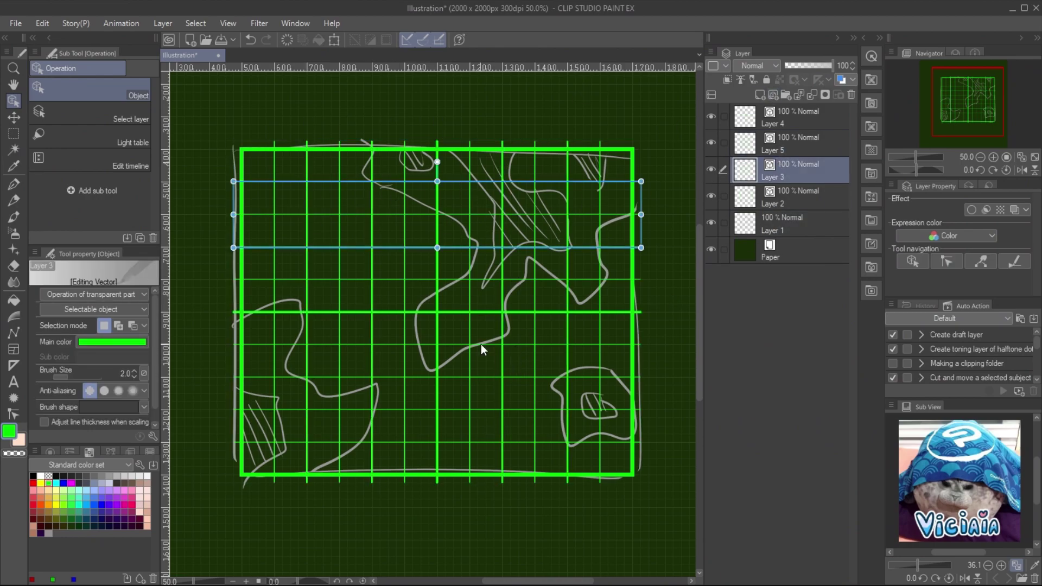
pyautogui.keyDown('shift'); pyautogui.click(481, 377); pyautogui.keyUp('shift')
pyautogui.keyDown('shift'); pyautogui.click(481, 442); pyautogui.keyUp('shift')
pyautogui.hotkey('ctrl', 'x')
pyautogui.click(790, 144)
pyautogui.hotkey('ctrl', 'v')
# Step: Hide the sketch and rename the axis, divider, frame and fine grid ('gridinner') layers
pyautogui.click(790, 169)
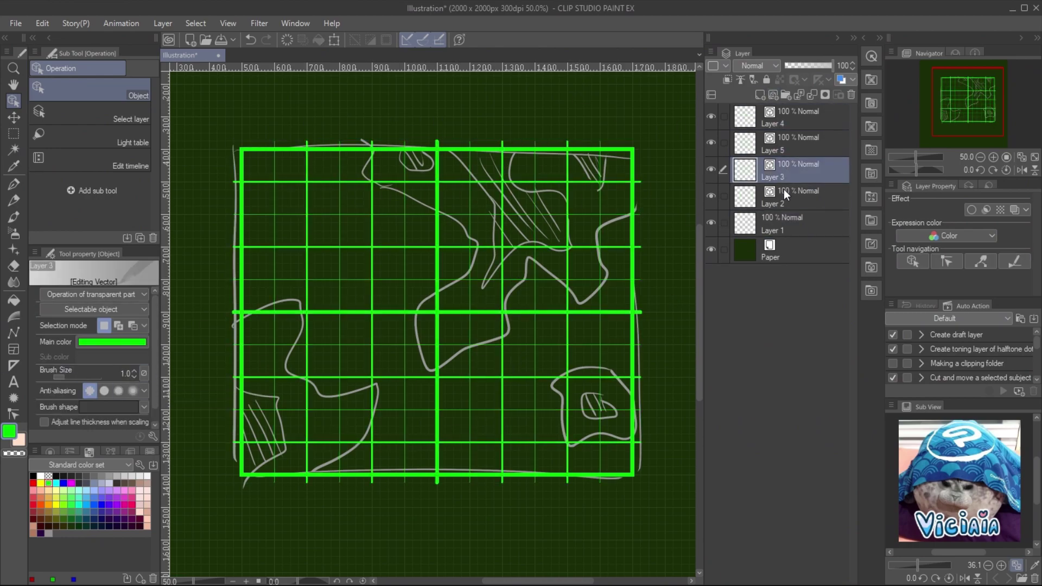
pyautogui.click(790, 143)
pyautogui.click(791, 118)
pyautogui.click(712, 223)
pyautogui.doubleClick(773, 204)
pyautogui.write('gridinner')
# Step: Fade the inner grid to 43% opacity and trim its lines outside the frame
pyautogui.click(14, 134)
pyautogui.moveTo(242, 149); pyautogui.dragTo(630, 471)
pyautogui.click(433, 495)
pyautogui.click(322, 494)
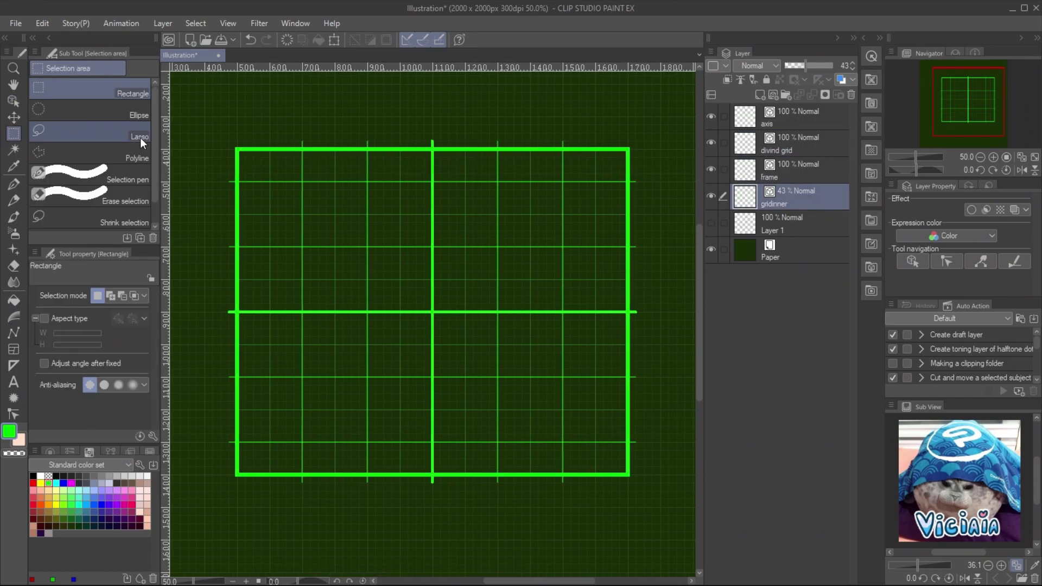
# Step: Add a '0' text label above the vertical axis
pyautogui.click(13, 382)
pyautogui.click(440, 143)
pyautogui.write('0')
pyautogui.click(13, 100)
pyautogui.scroll(2, 440, 142)
pyautogui.scroll(-1, 468, 238)
pyautogui.scroll(-1, 468, 232)
pyautogui.click(13, 382)
# Step: Duplicate the label into copies reading 200 and 400 and move them into place
pyautogui.click(397, 179)
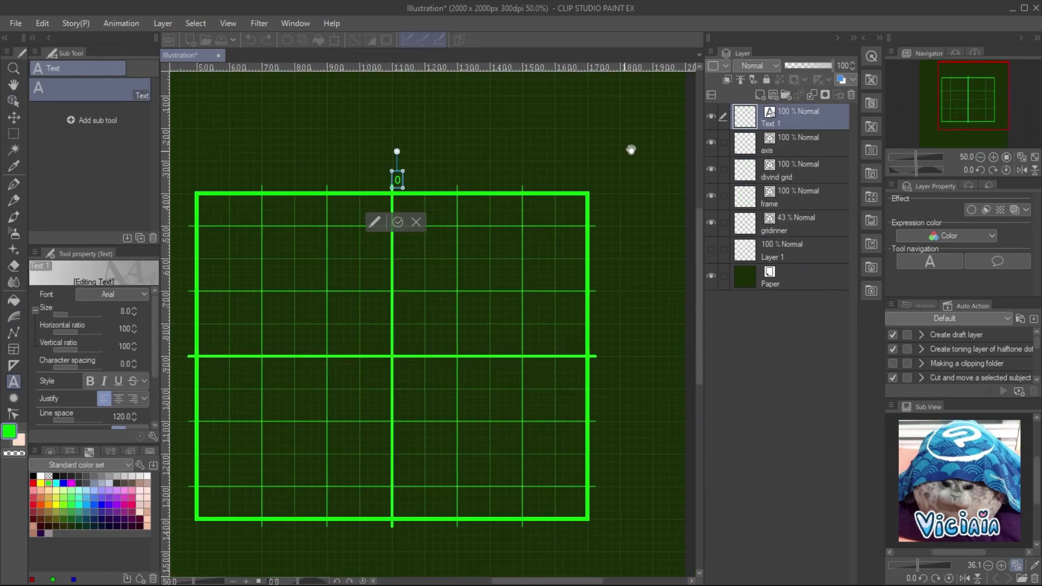
pyautogui.click(461, 179)
pyautogui.write('200')
pyautogui.click(532, 179)
pyautogui.write('400')
pyautogui.click(14, 117)
pyautogui.moveTo(396, 179); pyautogui.dragTo(397, 532)
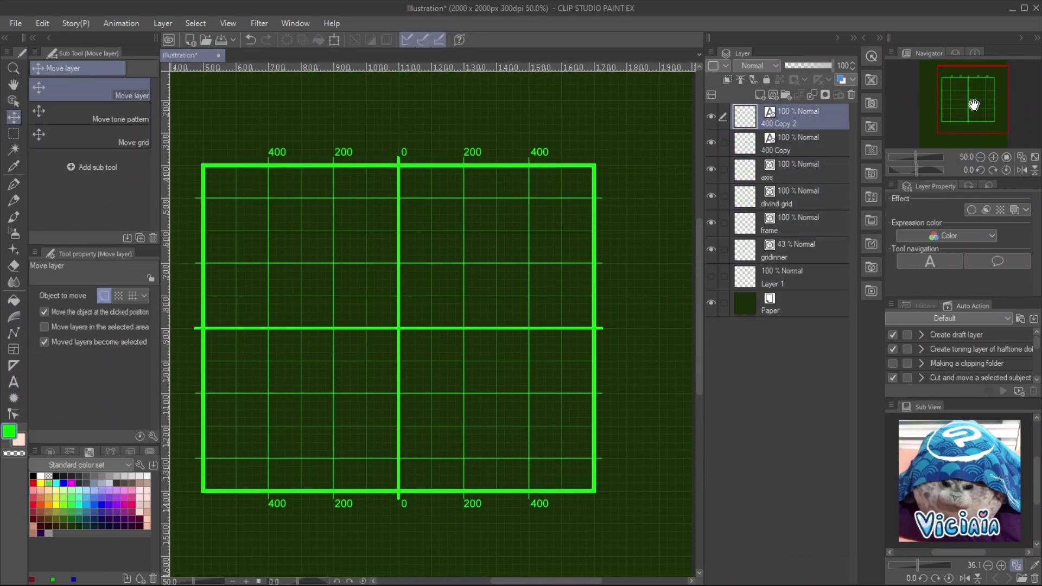
# Step: Place label copies below the grid and down the right edge, merge them, and show the sketch
pyautogui.click(14, 101)
pyautogui.moveTo(485, 151); pyautogui.dragTo(628, 191)
pyautogui.click(14, 118)
pyautogui.moveTo(628, 257); pyautogui.dragTo(629, 322)
pyautogui.click(13, 381)
pyautogui.write('0400')
pyautogui.click(13, 101)
pyautogui.click(14, 118)
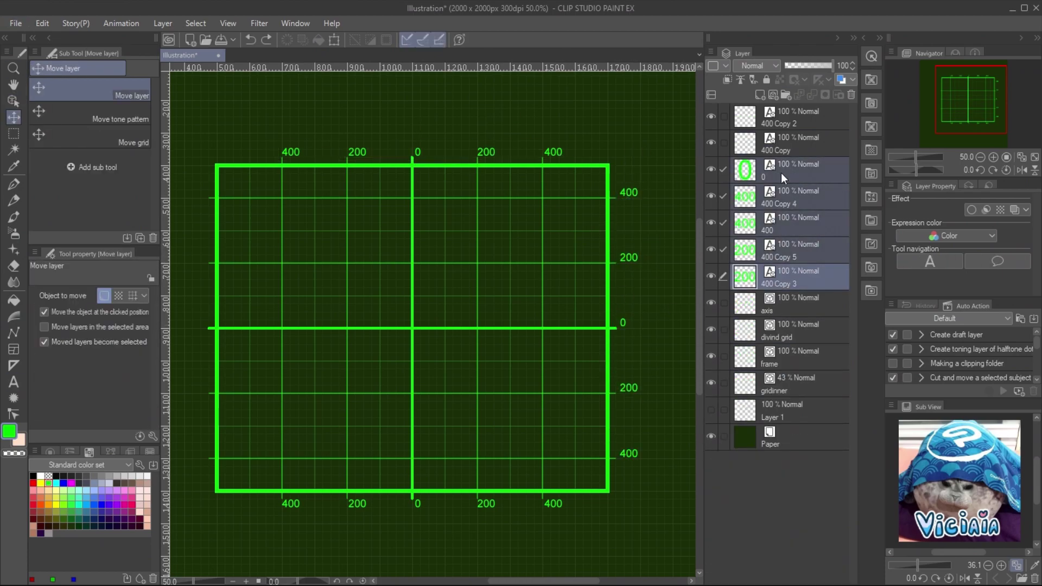
pyautogui.click(14, 101)
pyautogui.click(337, 256)
pyautogui.click(642, 243)
# Step: Set the sketch layer to 69% opacity and place the copied labels along the left side
pyautogui.click(710, 330)
pyautogui.click(778, 331)
pyautogui.moveTo(832, 66); pyautogui.dragTo(818, 66)
# Step: Lasso-fill the bright green land patches over the sketch with Figure > Lasso fill
pyautogui.press('u')
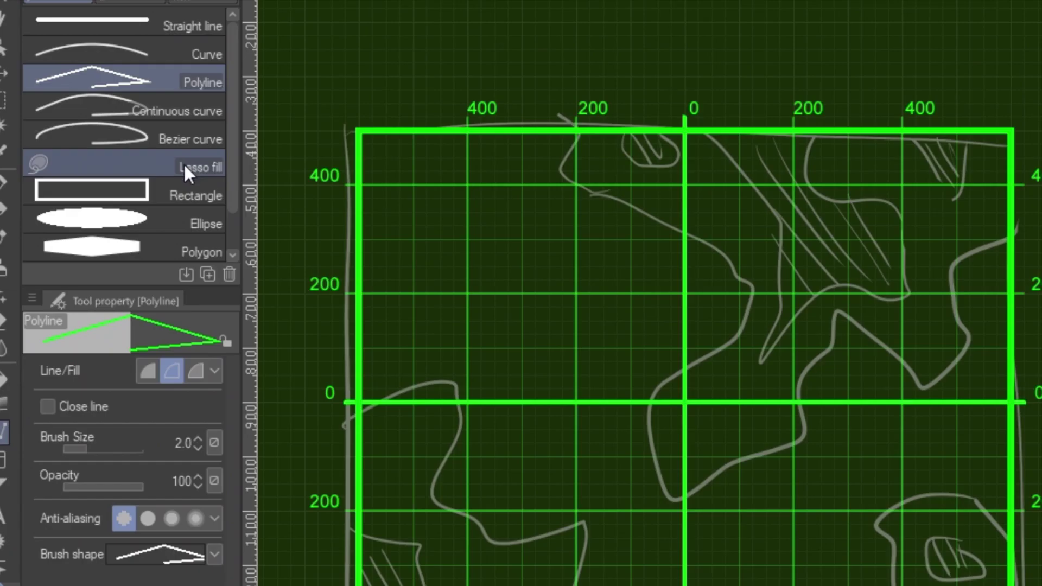
pyautogui.click(128, 172)
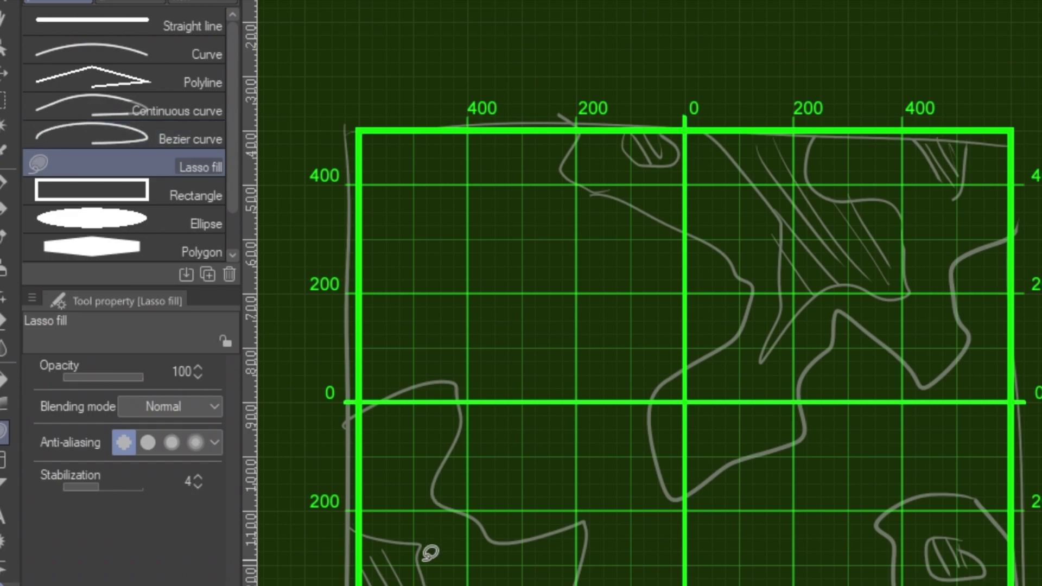
pyautogui.moveTo(362, 538); pyautogui.dragTo(426, 570)
pyautogui.moveTo(298, 447)
pyautogui.mouseDown()
pyautogui.moveTo(283, 523)
pyautogui.moveTo(238, 543)
pyautogui.mouseUp()
pyautogui.moveTo(766, 424)
pyautogui.mouseDown()
pyautogui.moveTo(825, 437)
pyautogui.moveTo(766, 461)
pyautogui.mouseUp()
pyautogui.moveTo(474, 44)
pyautogui.mouseDown()
pyautogui.moveTo(489, 41)
pyautogui.moveTo(474, 64)
pyautogui.mouseUp()
pyautogui.moveTo(759, 50); pyautogui.dragTo(761, 49)
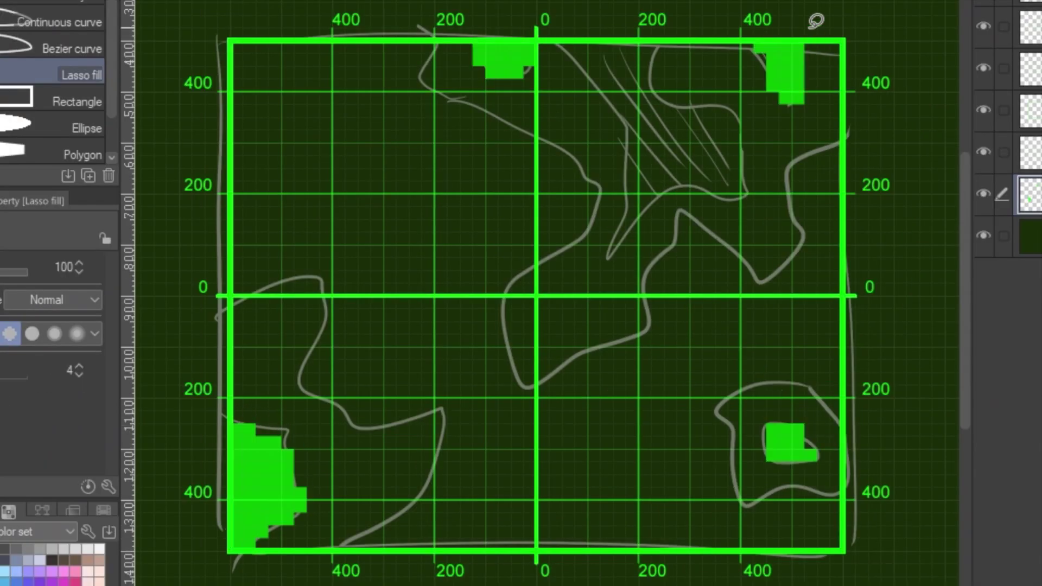
pyautogui.moveTo(564, 42)
pyautogui.mouseDown()
pyautogui.moveTo(601, 90)
pyautogui.moveTo(623, 226)
pyautogui.moveTo(634, 112)
pyautogui.moveTo(682, 100)
pyautogui.moveTo(634, 109)
pyautogui.mouseUp()
pyautogui.moveTo(669, 103)
pyautogui.mouseDown()
pyautogui.moveTo(640, 37)
pyautogui.moveTo(632, 100)
pyautogui.mouseUp()
pyautogui.moveTo(673, 102)
pyautogui.mouseDown()
pyautogui.moveTo(745, 184)
pyautogui.moveTo(674, 161)
pyautogui.mouseUp()
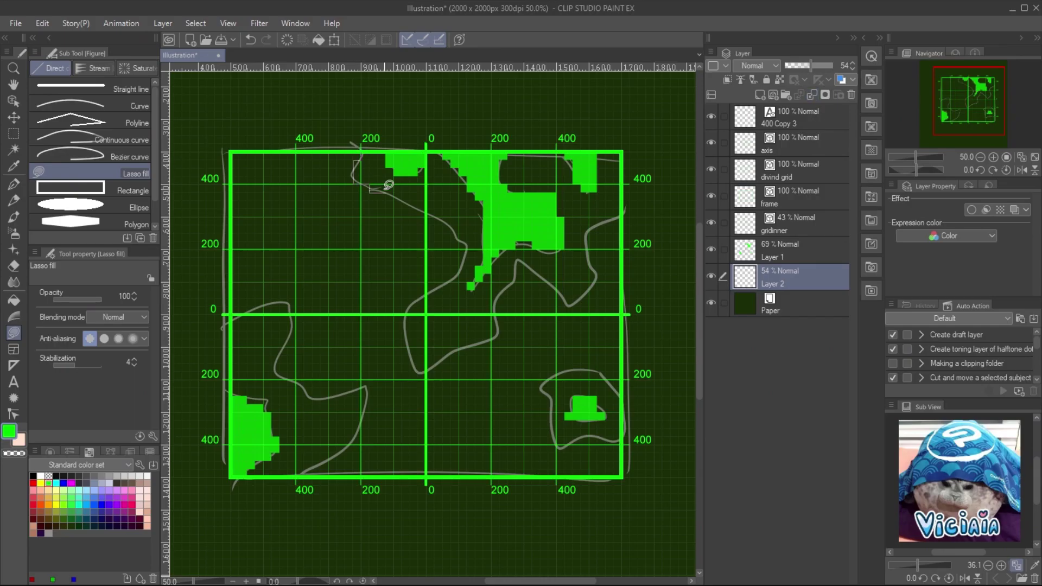
# Step: Lasso-fill the dim green landmasses and the right-hand island on the lower layer
pyautogui.moveTo(386, 183); pyautogui.dragTo(434, 158)
pyautogui.moveTo(437, 204)
pyautogui.mouseDown()
pyautogui.moveTo(454, 349)
pyautogui.moveTo(432, 162)
pyautogui.mouseUp()
pyautogui.moveTo(494, 339)
pyautogui.mouseDown()
pyautogui.moveTo(520, 261)
pyautogui.moveTo(500, 163)
pyautogui.mouseUp()
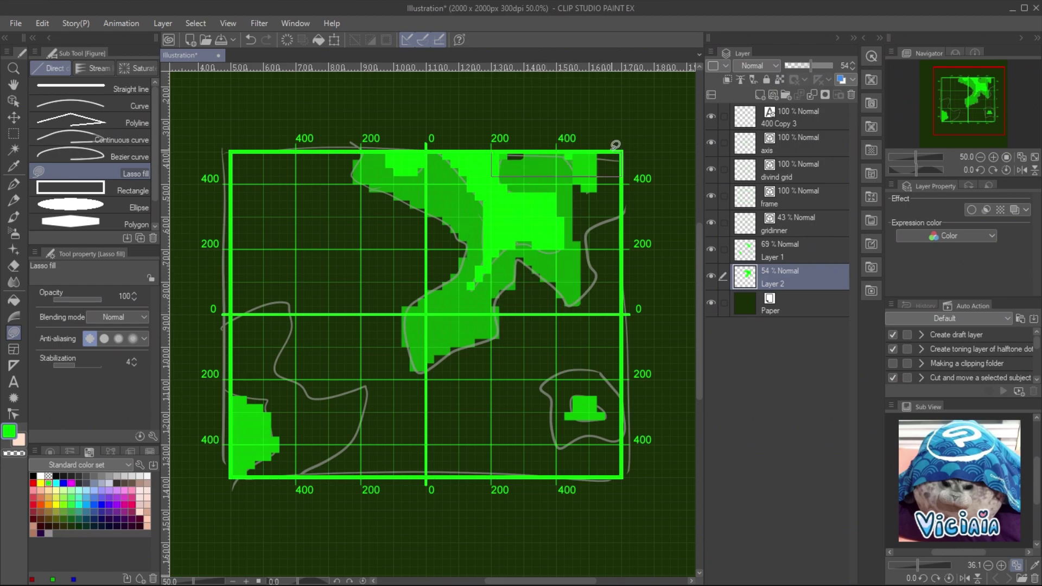
pyautogui.moveTo(616, 146); pyautogui.dragTo(570, 162)
pyautogui.moveTo(573, 305); pyautogui.dragTo(613, 184)
pyautogui.moveTo(239, 314)
pyautogui.mouseDown()
pyautogui.moveTo(293, 343)
pyautogui.moveTo(238, 315)
pyautogui.mouseUp()
pyautogui.moveTo(328, 400)
pyautogui.mouseDown()
pyautogui.moveTo(372, 379)
pyautogui.moveTo(347, 402)
pyautogui.mouseUp()
pyautogui.moveTo(543, 384); pyautogui.dragTo(546, 369)
# Step: Auto-select all bright green areas on the fill layer and cut-paste them to a new layer
pyautogui.click(787, 250)
pyautogui.moveTo(816, 66); pyautogui.dragTo(835, 66)
pyautogui.click(14, 150)
pyautogui.click(521, 217)
pyautogui.hotkey('ctrl', 'd')
pyautogui.click(95, 90)
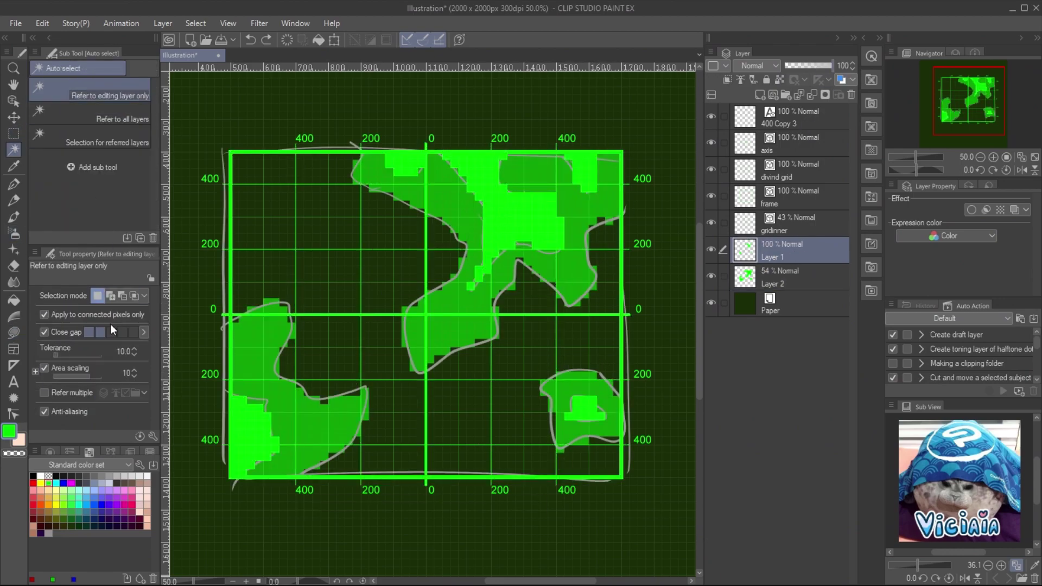
pyautogui.click(44, 315)
pyautogui.click(516, 222)
pyautogui.hotkey('ctrl', 'x')
pyautogui.hotkey('ctrl', 'v')
# Step: Delete the sketch layer and lower the landmass layers' opacity, the bright copy to 58%
pyautogui.click(794, 284)
pyautogui.press('Delete')
pyautogui.moveTo(810, 65); pyautogui.dragTo(804, 66)
pyautogui.click(789, 251)
pyautogui.click(789, 278)
pyautogui.moveTo(831, 65); pyautogui.dragTo(797, 66)
# Step: Add a new vector layer on top and switch to the ellipse tool
pyautogui.click(774, 95)
pyautogui.click(14, 333)
pyautogui.click(108, 206)
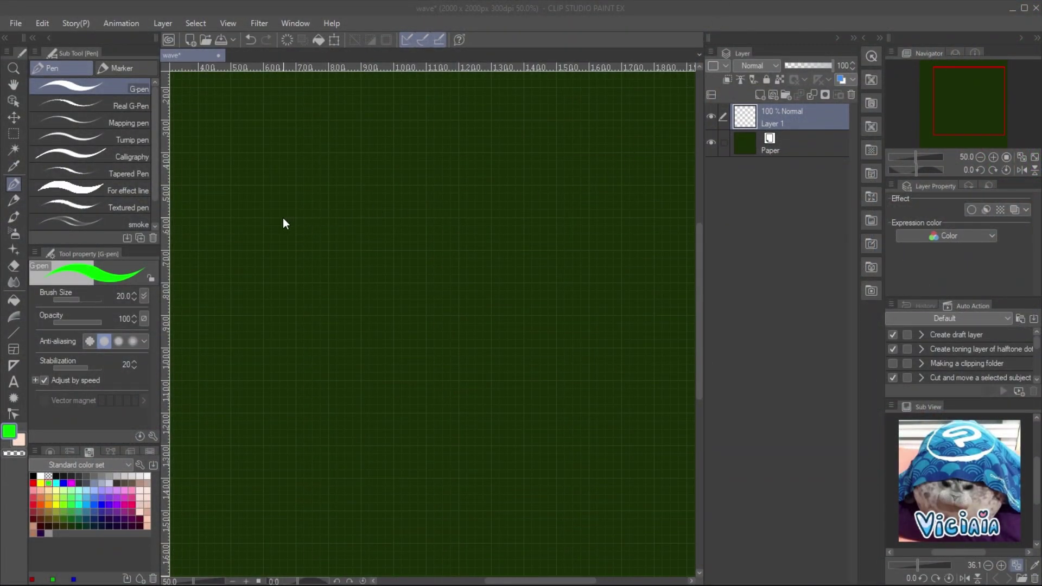
# Step: Select the Textured pen and open its Sub Tool Detail settings
pyautogui.click(139, 209)
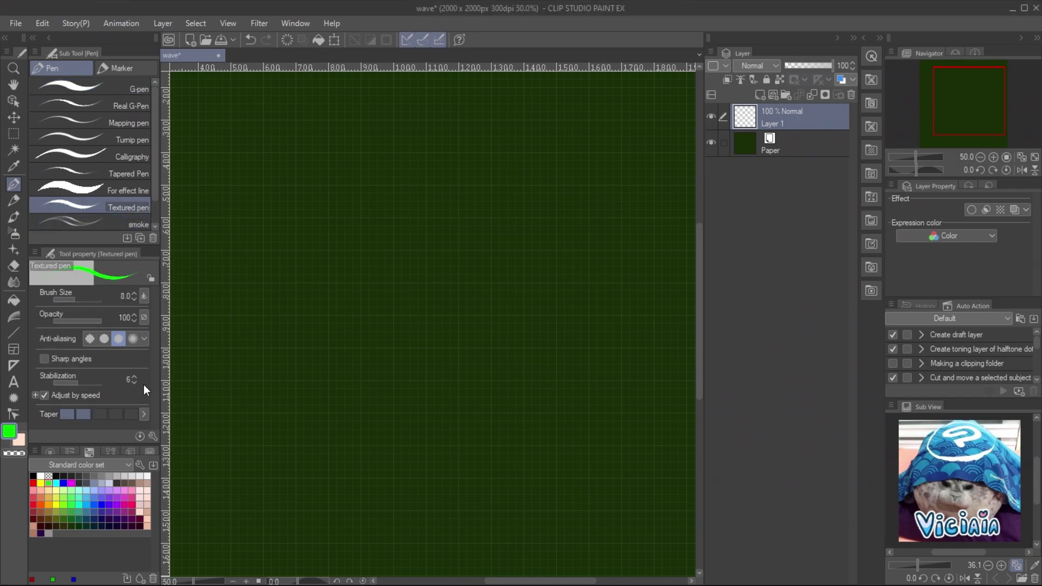
pyautogui.click(152, 437)
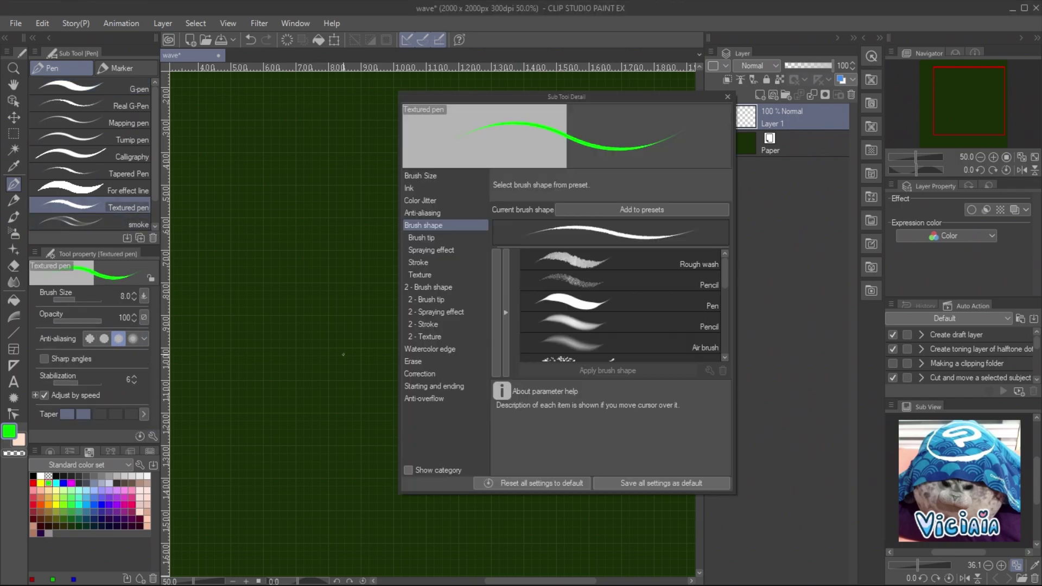
# Step: Turn off anti-aliasing, set spacing 54.4, tip thickness 1000, fixed 90° tip angle
pyautogui.click(451, 212)
pyautogui.click(671, 212)
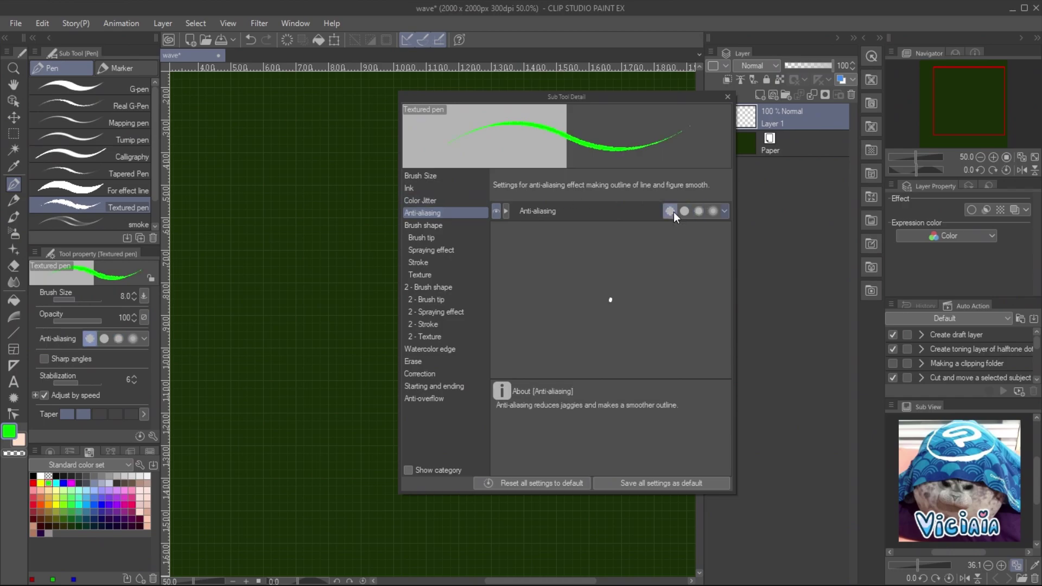
pyautogui.click(428, 262)
pyautogui.moveTo(540, 227); pyautogui.dragTo(628, 210)
pyautogui.click(421, 237)
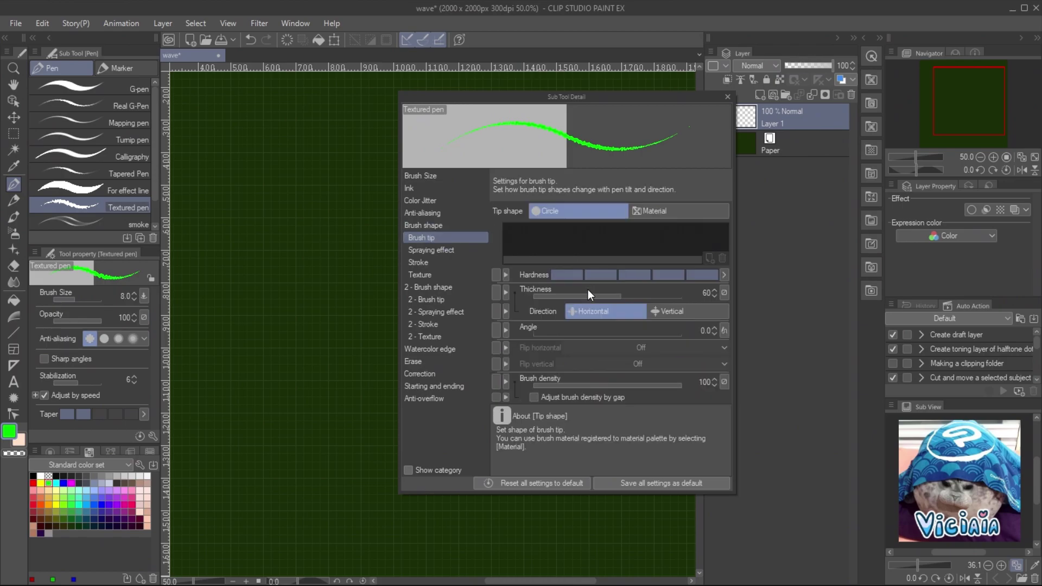
pyautogui.moveTo(588, 288); pyautogui.dragTo(681, 289)
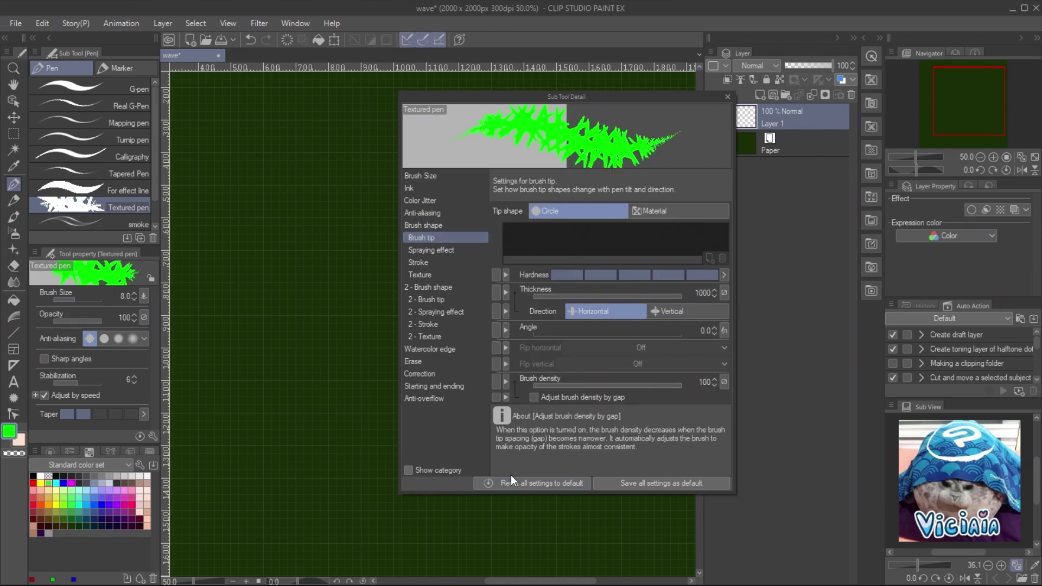
pyautogui.click(724, 330)
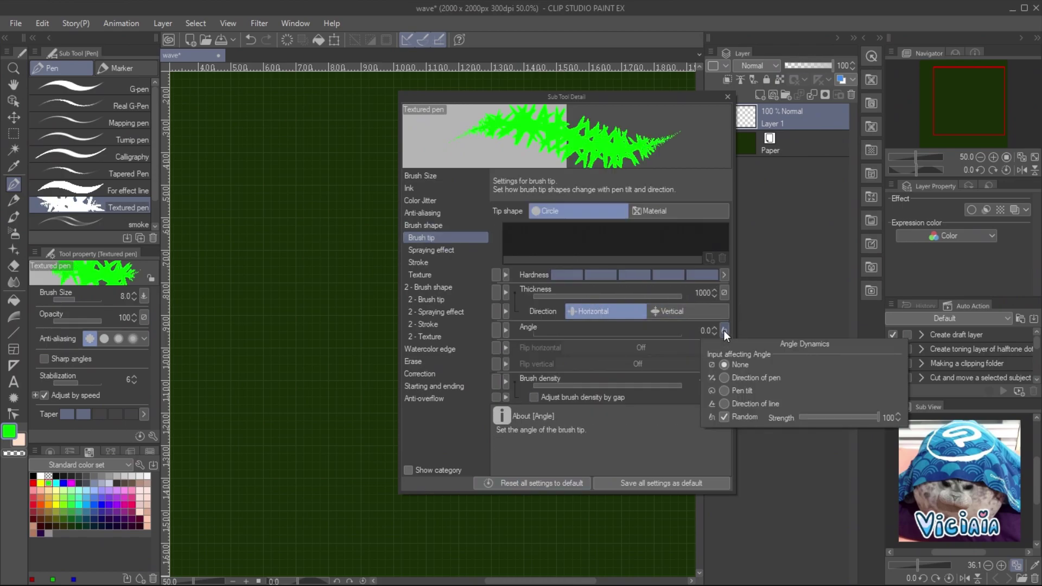
pyautogui.click(725, 416)
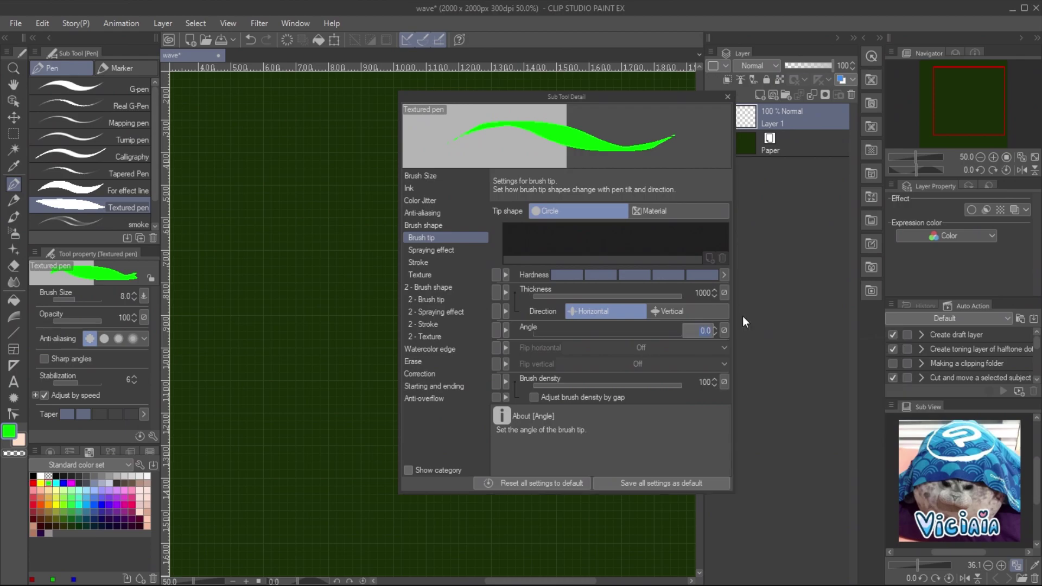
pyautogui.write('90')
pyautogui.press('Return')
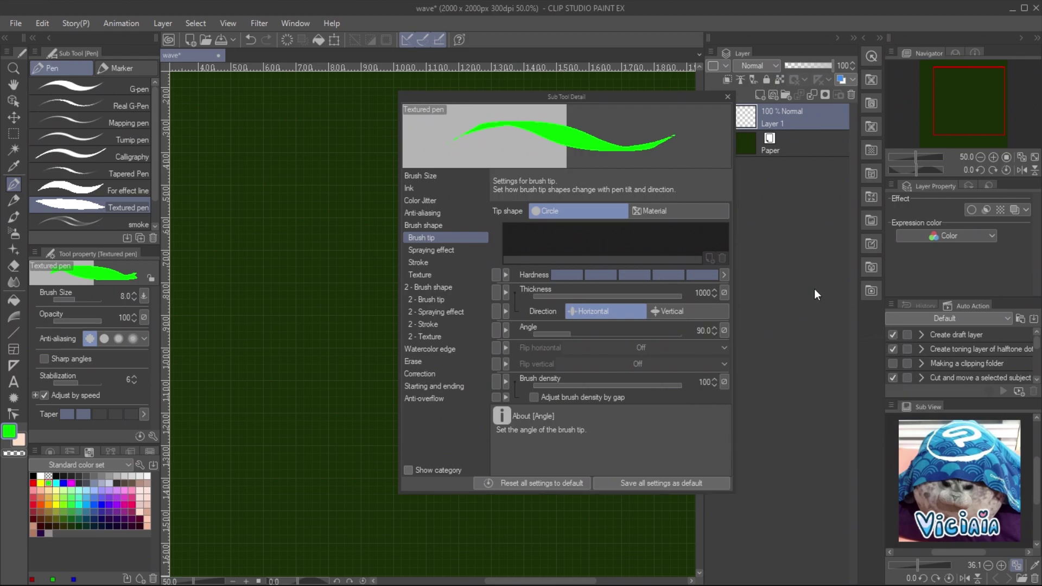
# Step: Enable random thickness, set brush size 7.4 with 1-pixel minimum, testing with strokes
pyautogui.moveTo(205, 265); pyautogui.dragTo(366, 269)
pyautogui.click(724, 292)
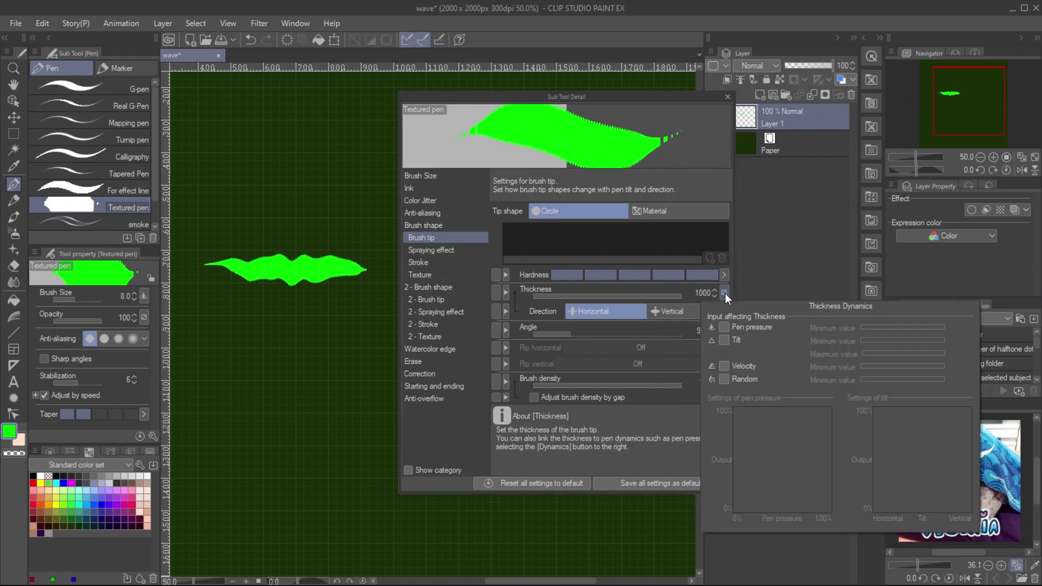
pyautogui.click(725, 378)
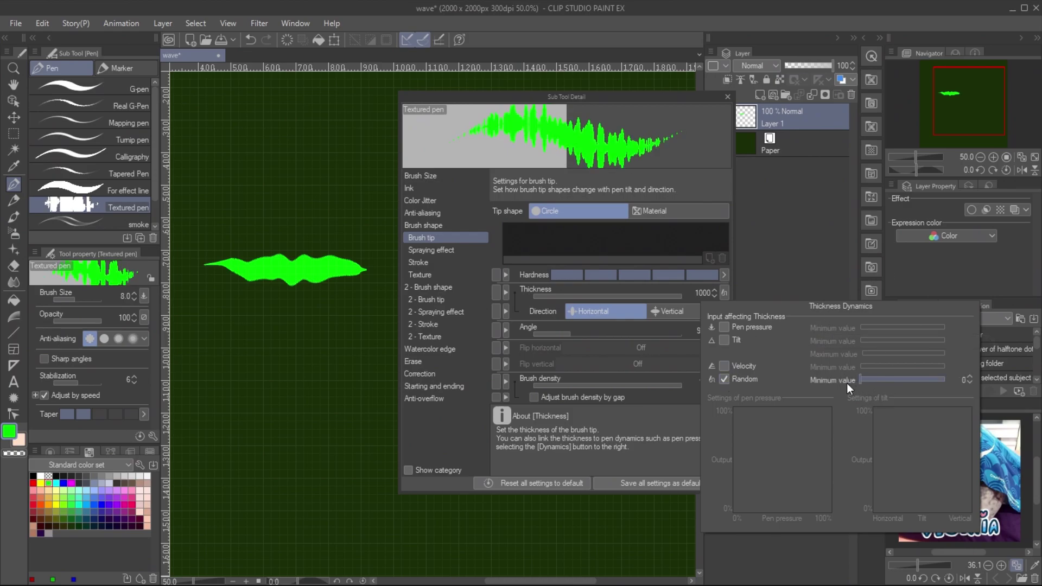
pyautogui.moveTo(193, 357); pyautogui.dragTo(391, 355)
pyautogui.click(420, 175)
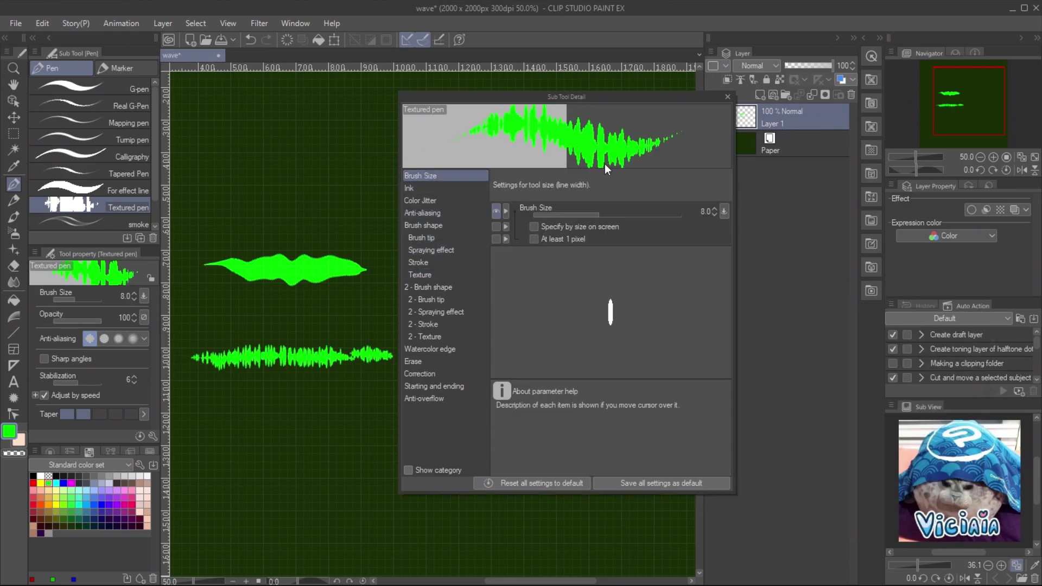
pyautogui.click(615, 214)
pyautogui.moveTo(616, 214); pyautogui.dragTo(597, 213)
pyautogui.click(534, 239)
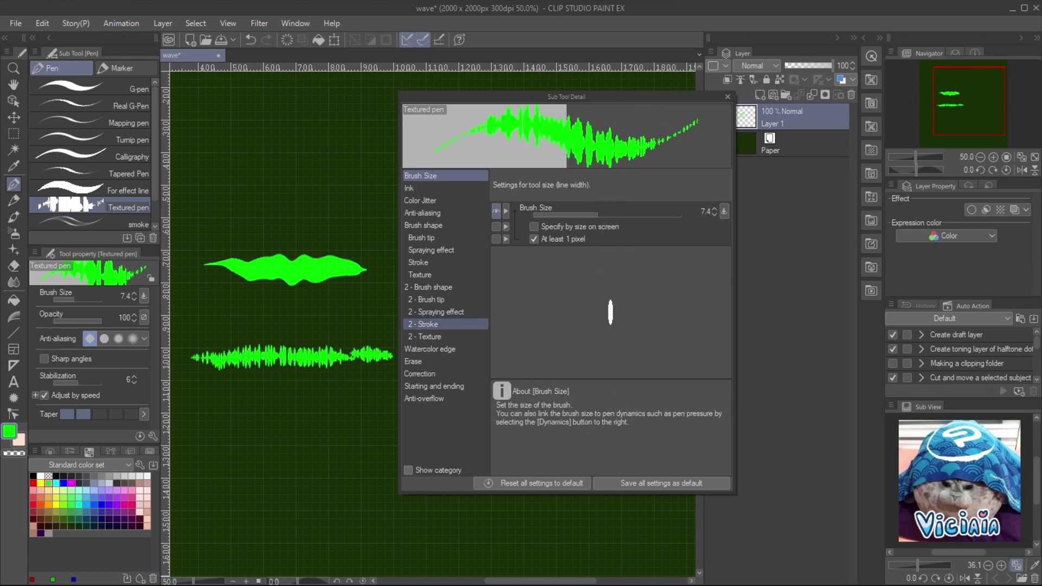
pyautogui.moveTo(193, 422); pyautogui.dragTo(379, 421)
pyautogui.moveTo(194, 464); pyautogui.dragTo(398, 463)
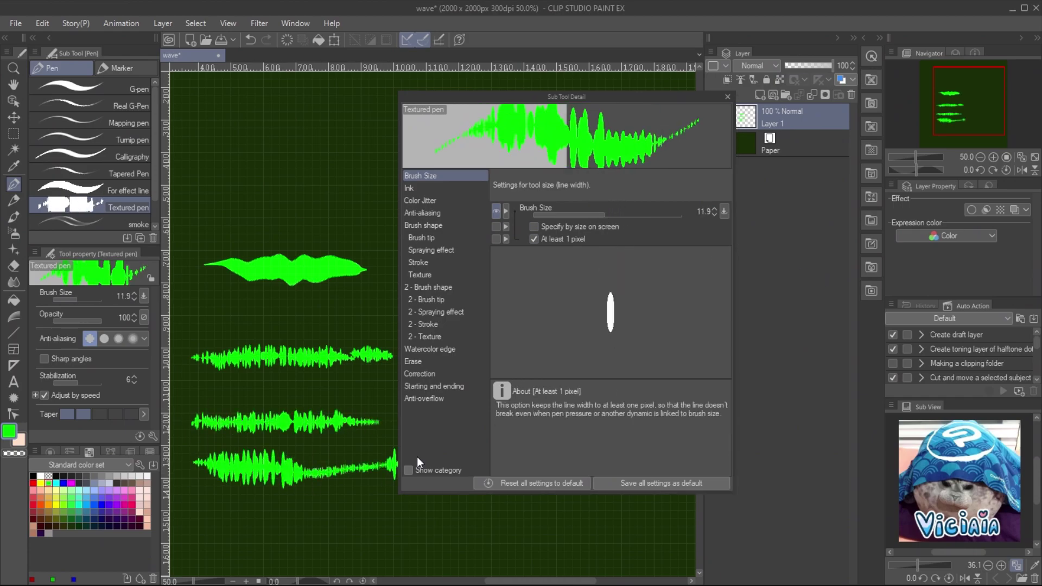
# Step: Save the brush shape preset, duplicate the sub tool as 'wave signal', and reset Textured pen
pyautogui.click(443, 224)
pyautogui.click(689, 207)
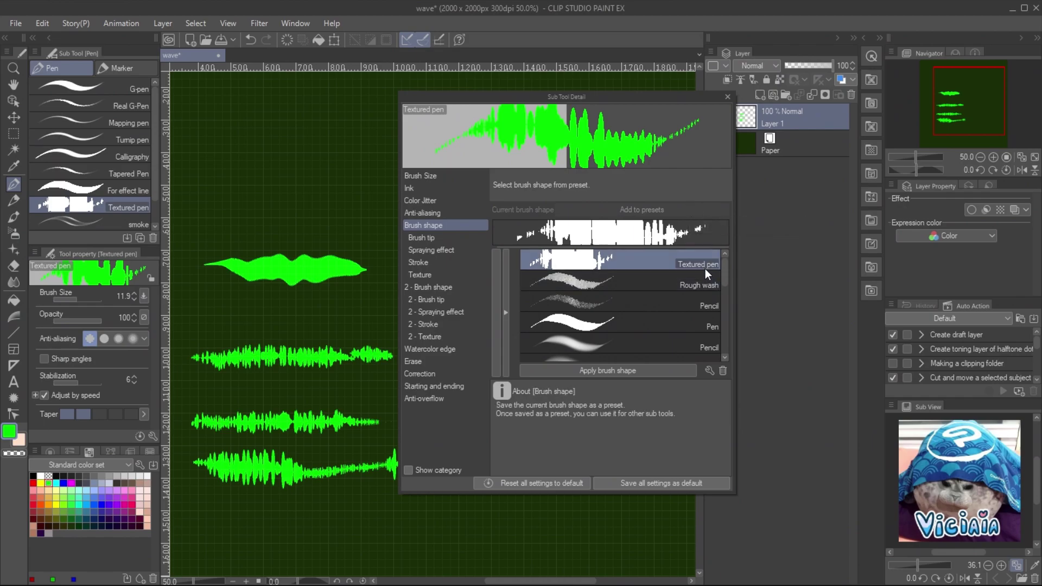
pyautogui.click(727, 96)
pyautogui.click(140, 238)
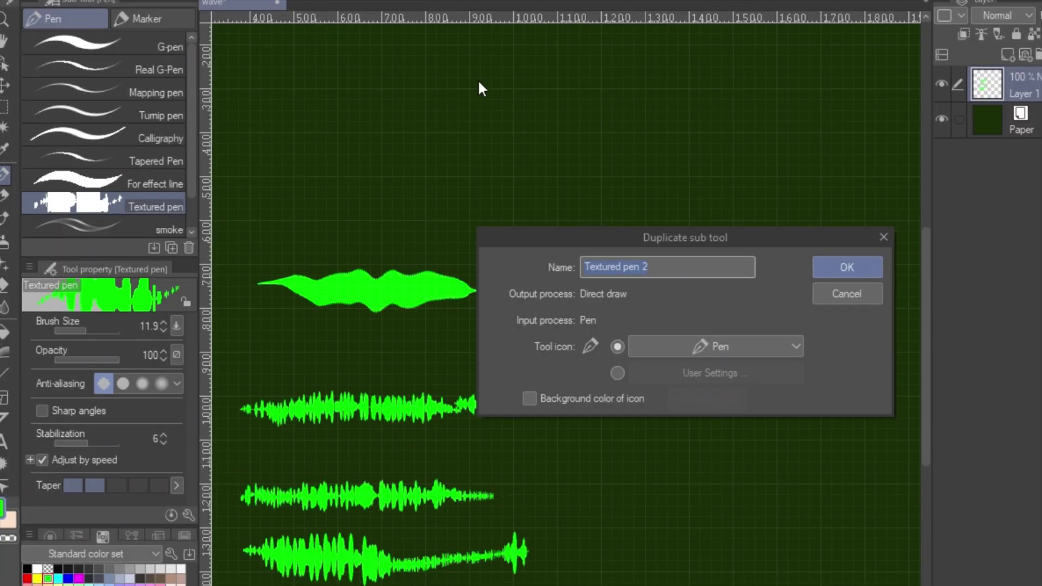
pyautogui.write('wave signal')
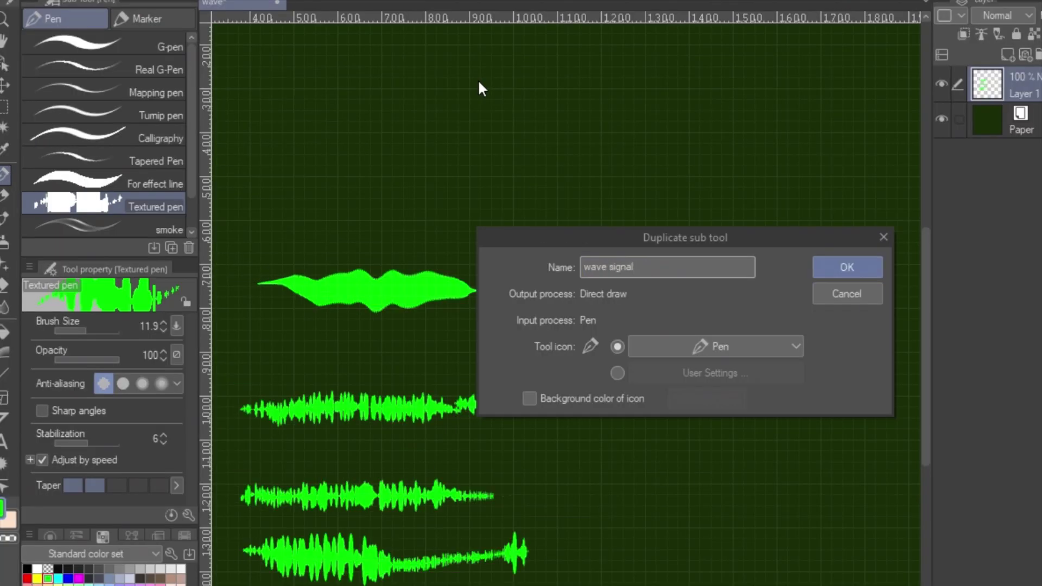
pyautogui.press('Return')
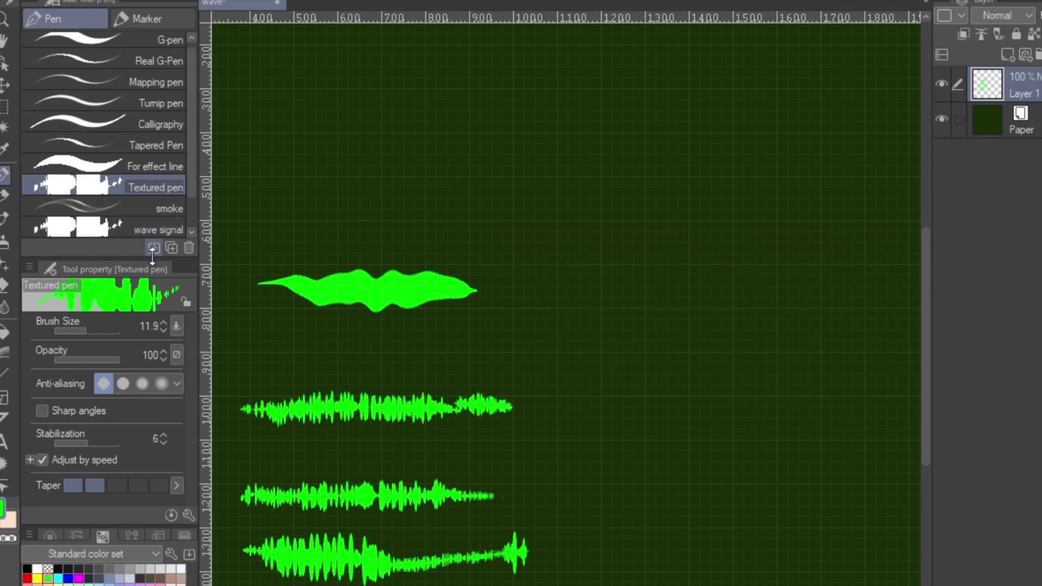
pyautogui.click(171, 514)
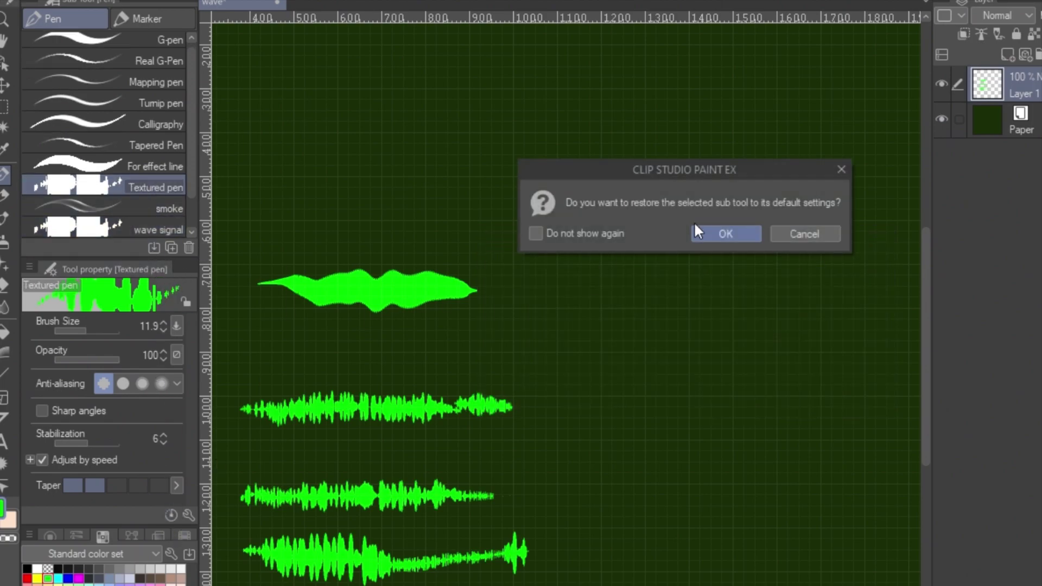
pyautogui.click(725, 232)
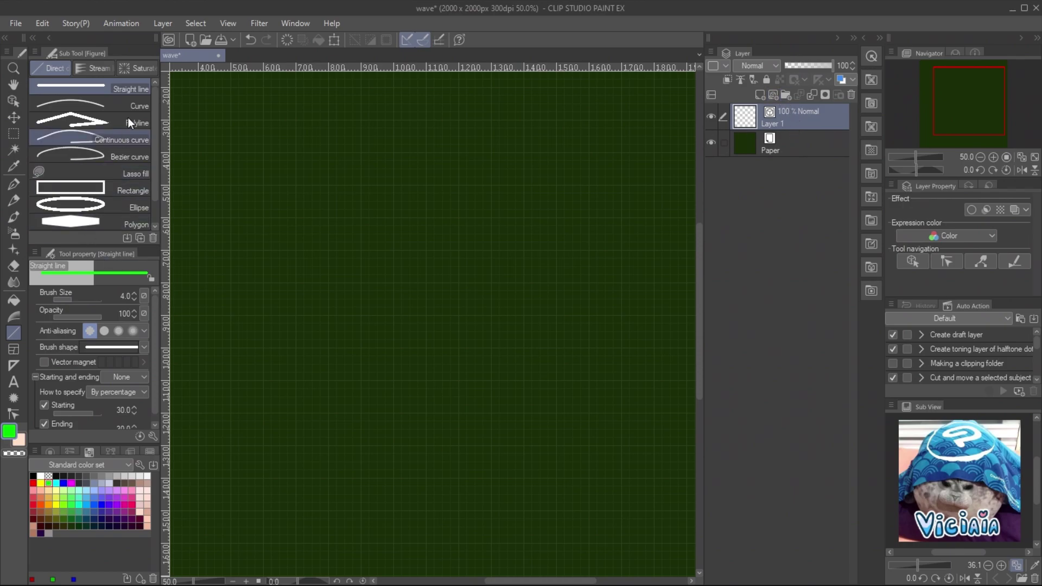
# Step: Draw a four-point horizontal polyline across the canvas with Snap to Grid on
pyautogui.click(141, 121)
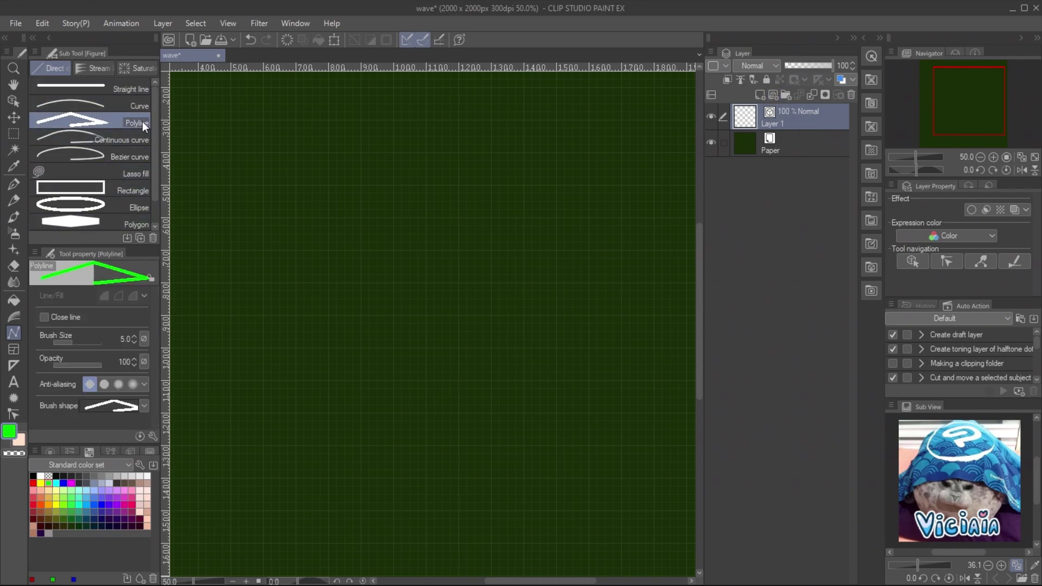
pyautogui.click(439, 40)
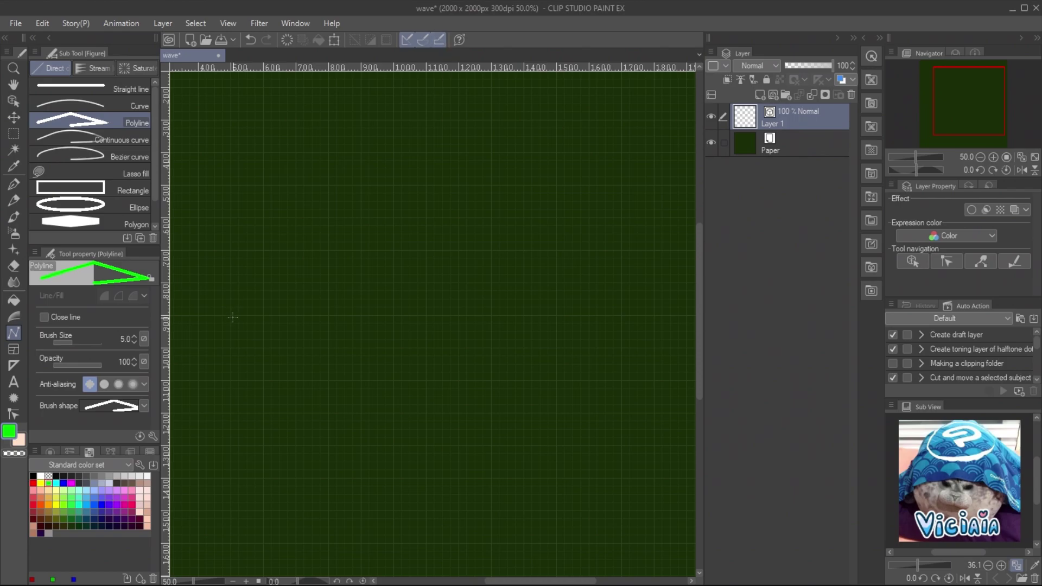
pyautogui.click(296, 314)
pyautogui.click(361, 315)
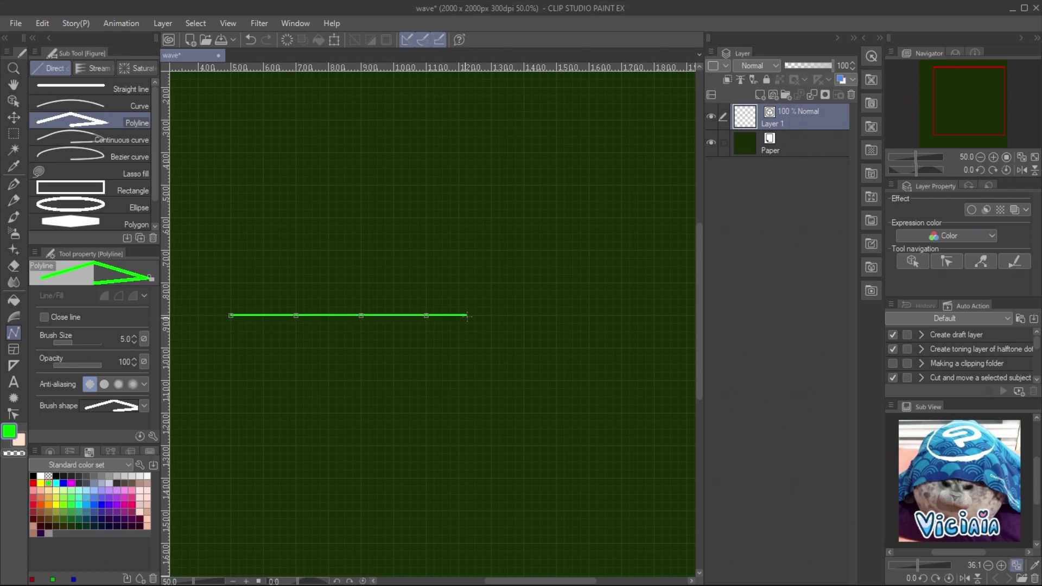
pyautogui.click(491, 315)
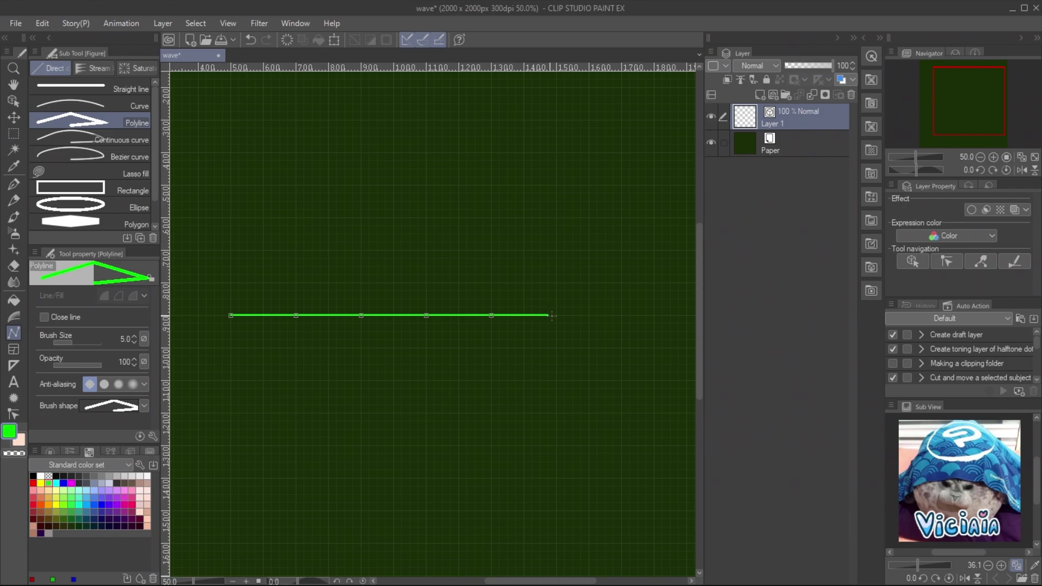
pyautogui.doubleClick(622, 315)
# Step: Apply the saved 'wave' brush shape preset to the selected green line
pyautogui.press('o')
pyautogui.click(435, 314)
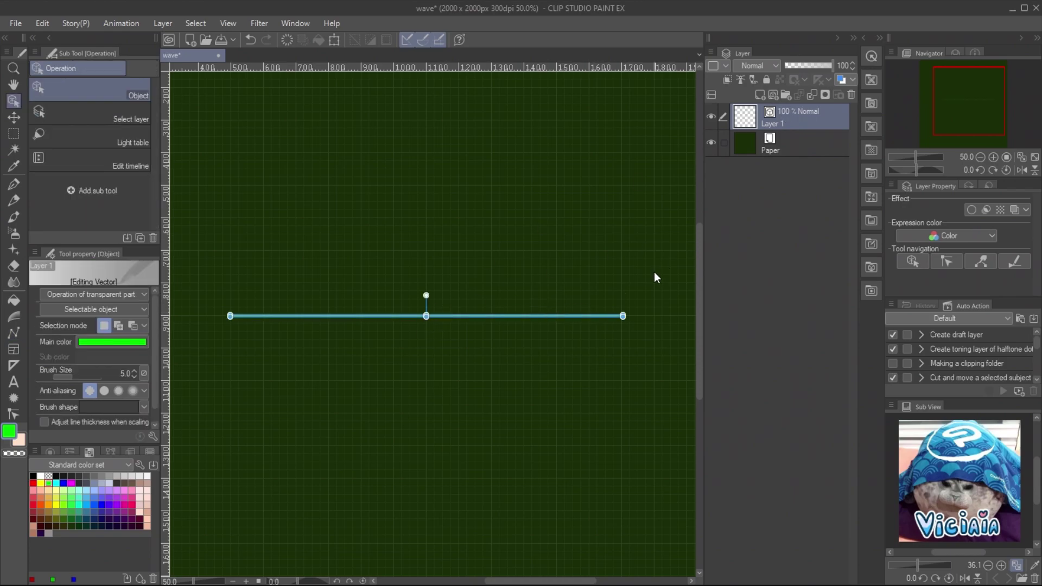
pyautogui.click(152, 436)
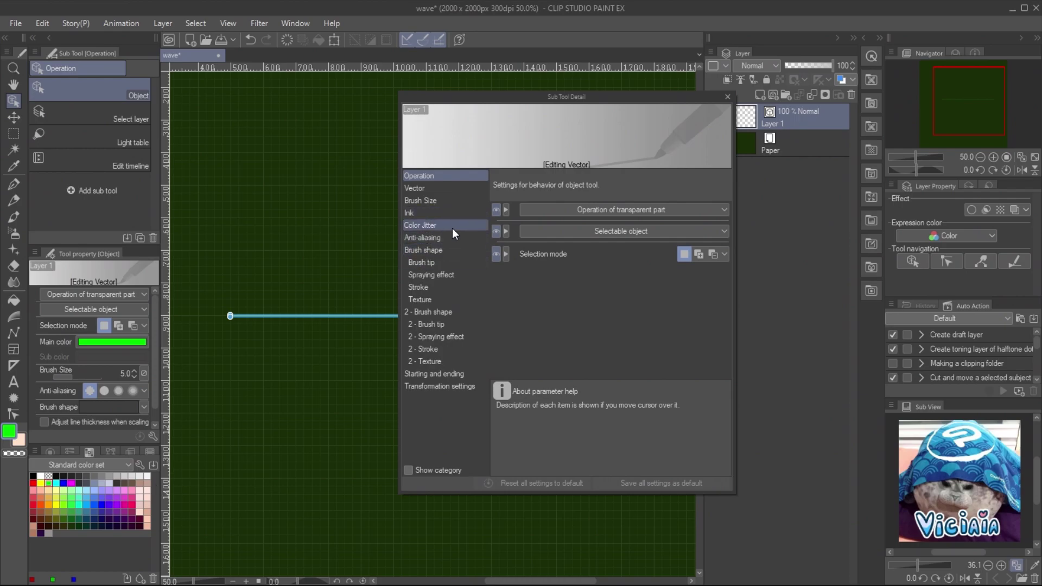
pyautogui.click(424, 250)
pyautogui.scroll(2, 651, 244)
pyautogui.click(695, 214)
pyautogui.click(636, 372)
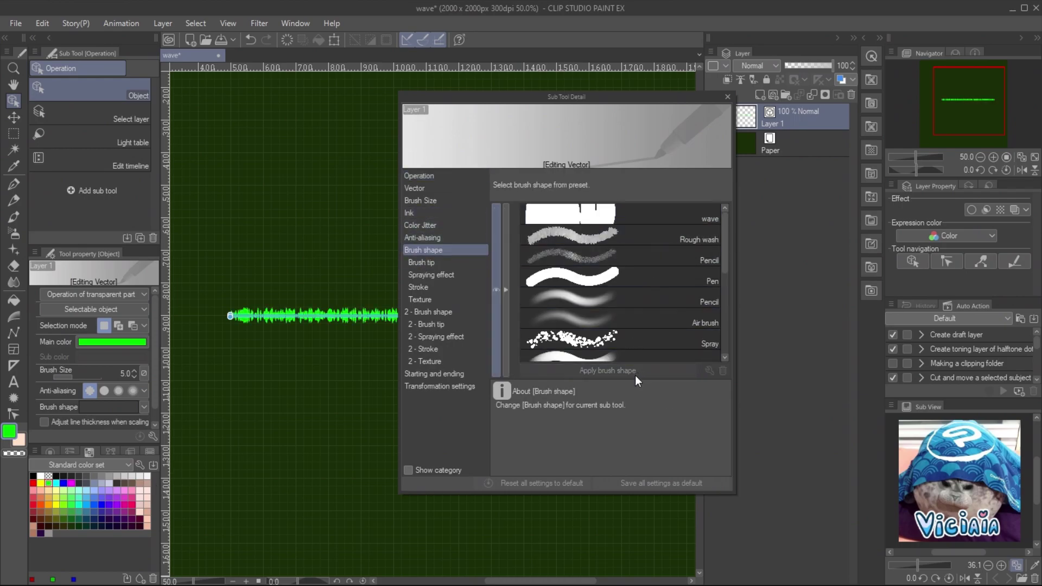
pyautogui.moveTo(615, 103)
pyautogui.mouseDown()
pyautogui.moveTo(814, 117)
pyautogui.moveTo(858, 93)
pyautogui.mouseUp()
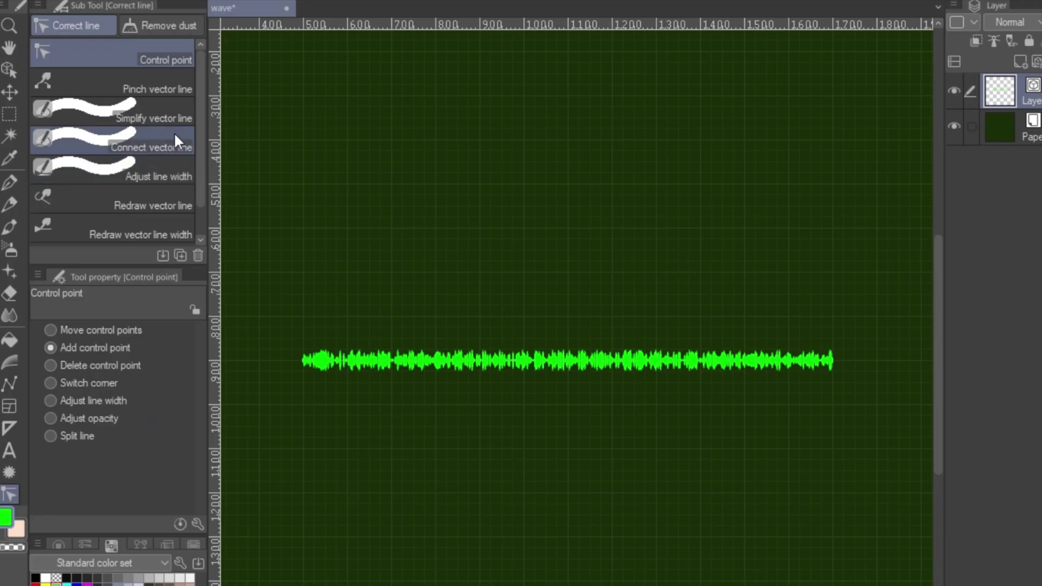
# Step: Scale up the line width across the waveform's left and right parts for taller, uneven peaks
pyautogui.click(177, 171)
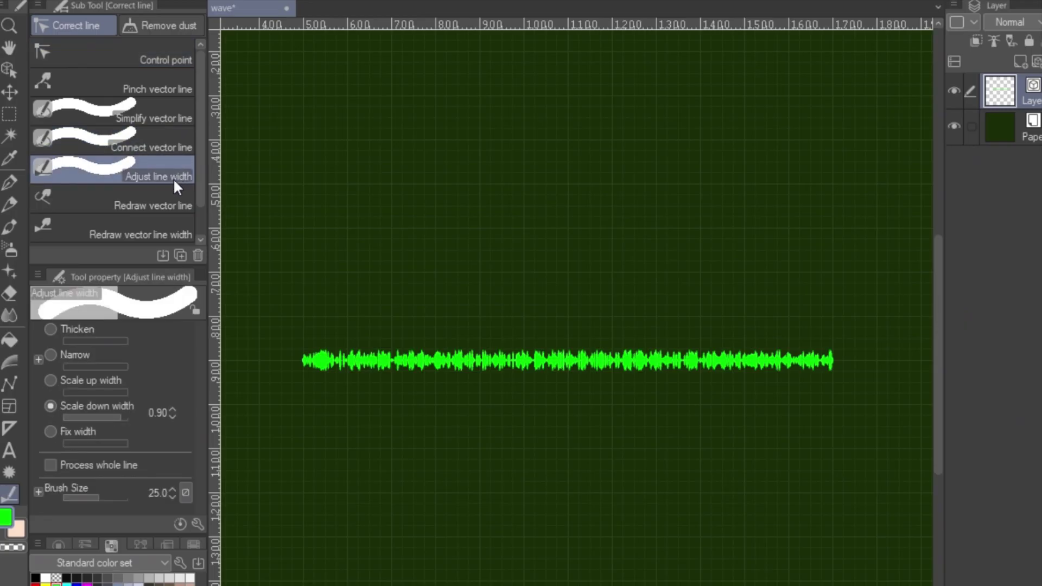
pyautogui.click(50, 380)
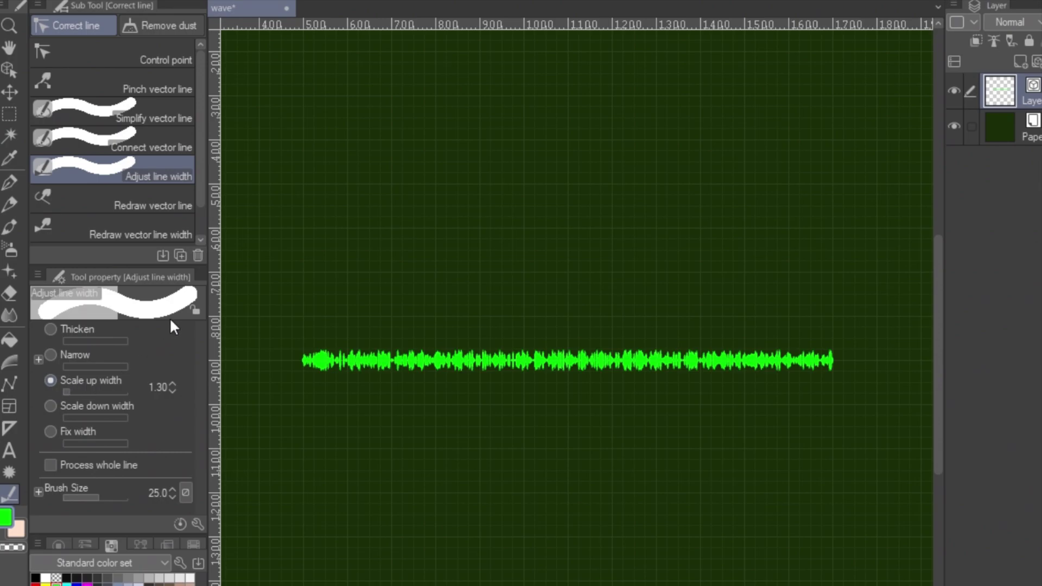
pyautogui.moveTo(397, 341); pyautogui.dragTo(401, 386)
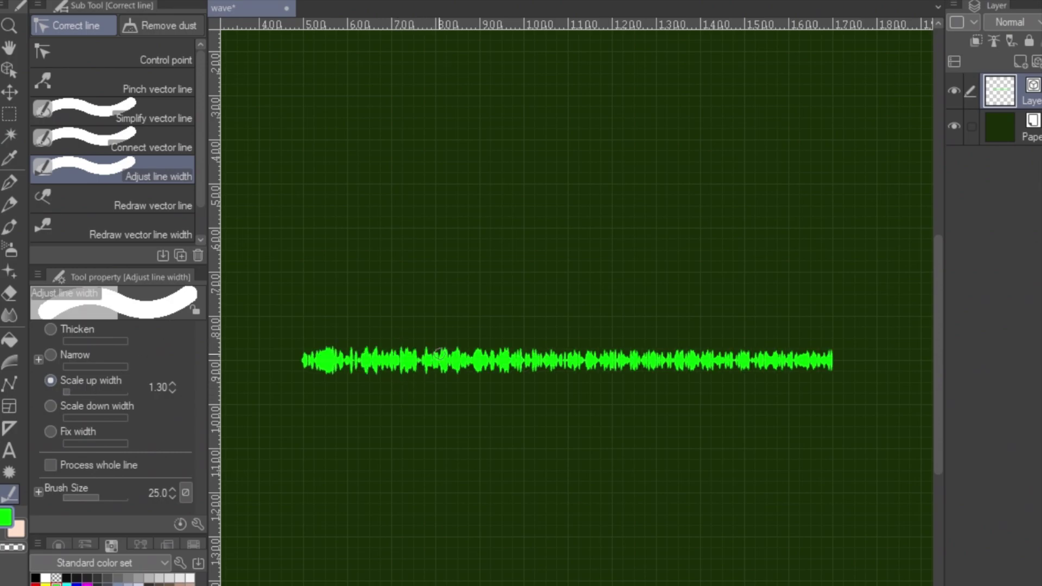
pyautogui.moveTo(422, 331); pyautogui.dragTo(419, 412)
pyautogui.moveTo(662, 330); pyautogui.dragTo(662, 418)
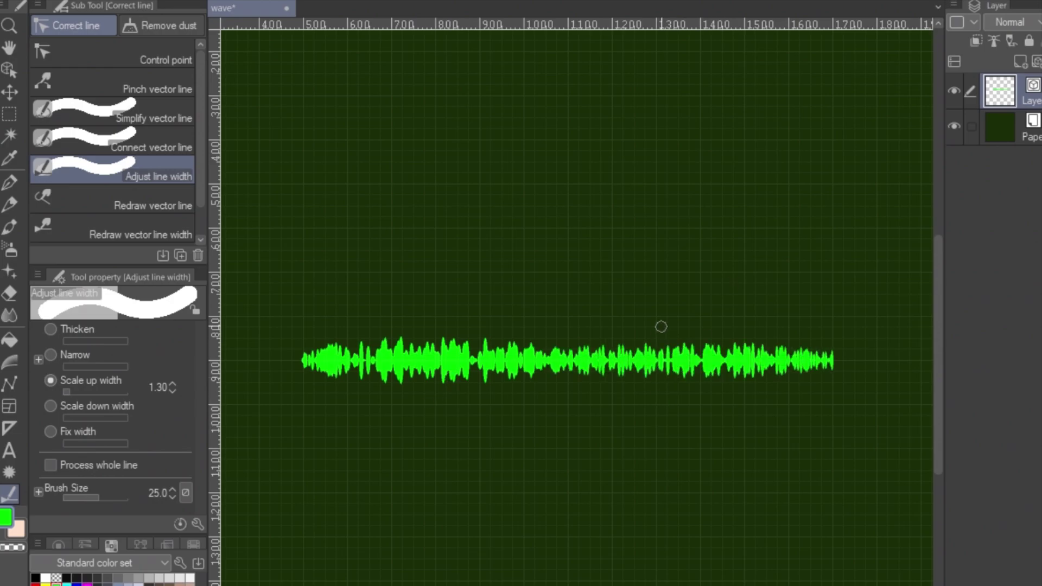
pyautogui.moveTo(662, 315)
pyautogui.mouseDown()
pyautogui.moveTo(662, 443)
pyautogui.moveTo(659, 347)
pyautogui.moveTo(654, 441)
pyautogui.mouseUp()
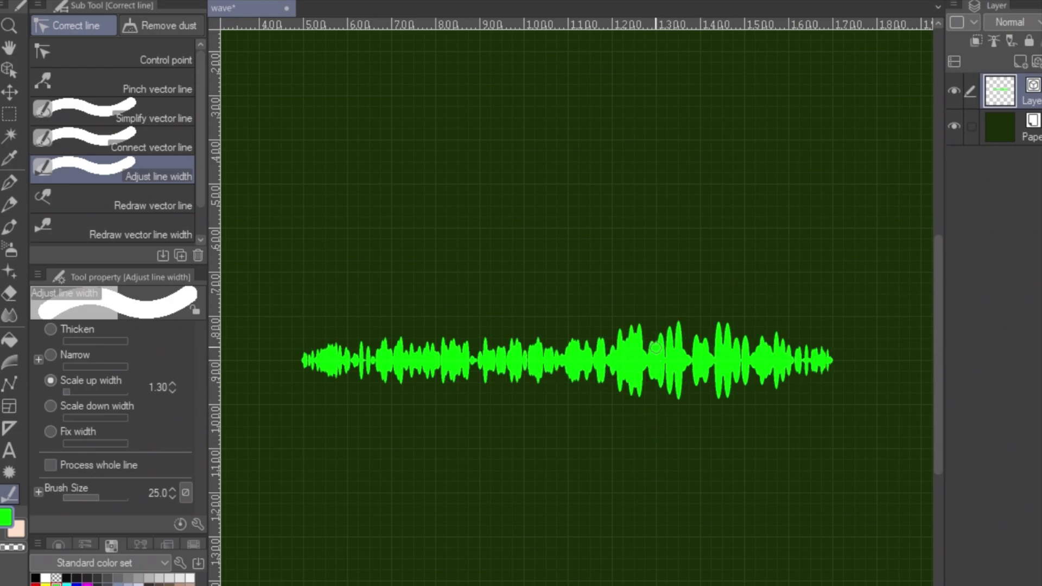
pyautogui.moveTo(407, 298); pyautogui.dragTo(410, 413)
pyautogui.moveTo(414, 304)
pyautogui.mouseDown()
pyautogui.moveTo(415, 415)
pyautogui.moveTo(426, 423)
pyautogui.mouseUp()
pyautogui.moveTo(432, 312); pyautogui.dragTo(435, 450)
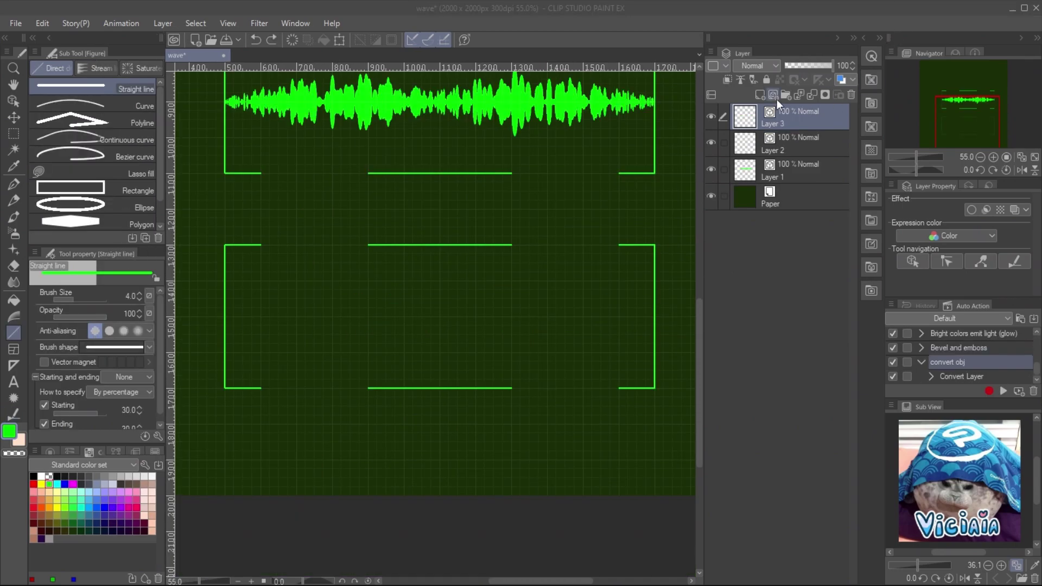
# Step: Add a new layer, choose the Bezier curve tool with anti-aliasing off, and zoom to 100%
pyautogui.click(759, 95)
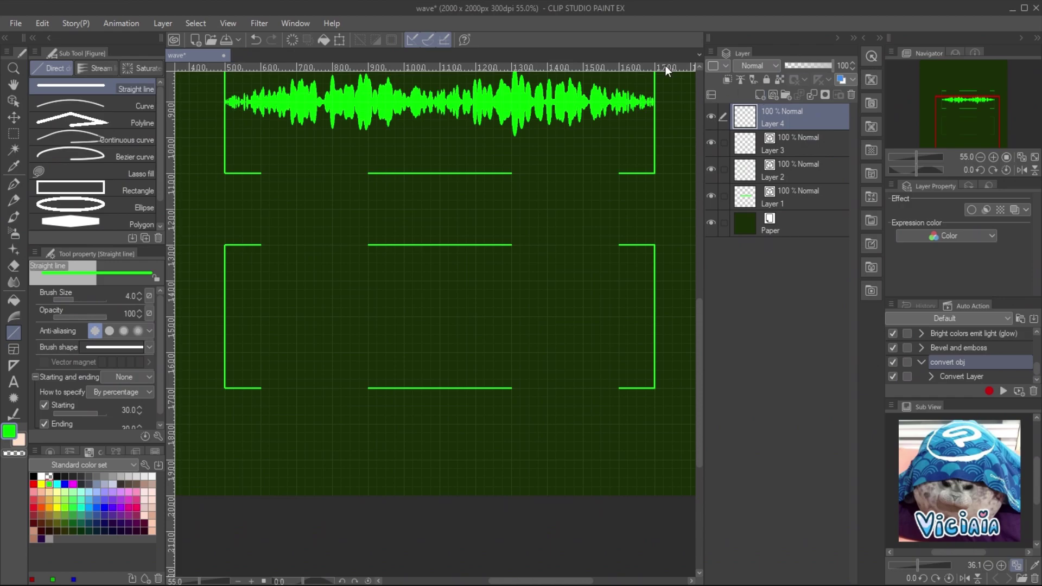
pyautogui.scroll(-1, 158, 145)
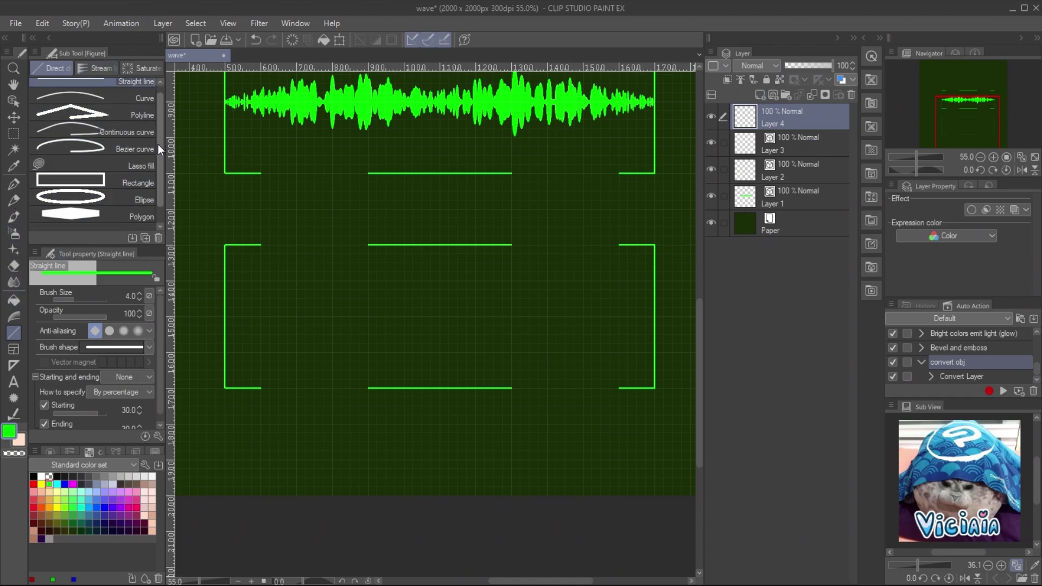
pyautogui.click(136, 147)
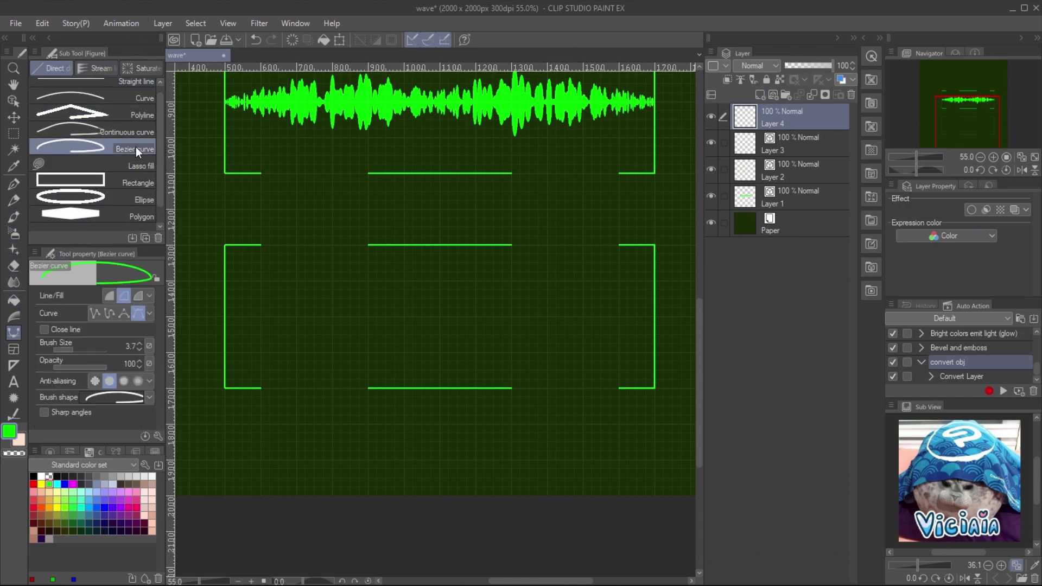
pyautogui.click(95, 381)
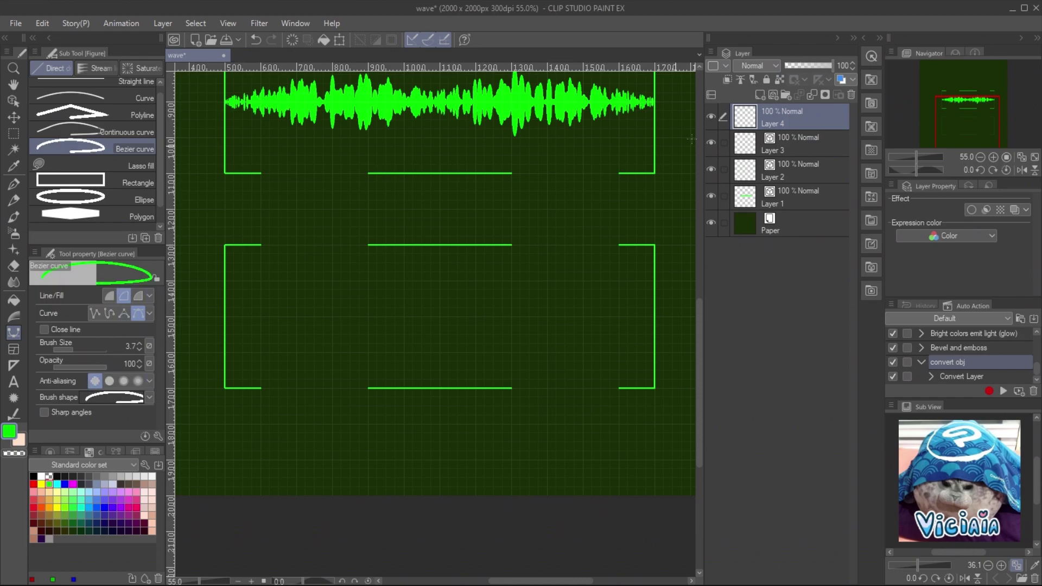
pyautogui.click(993, 156)
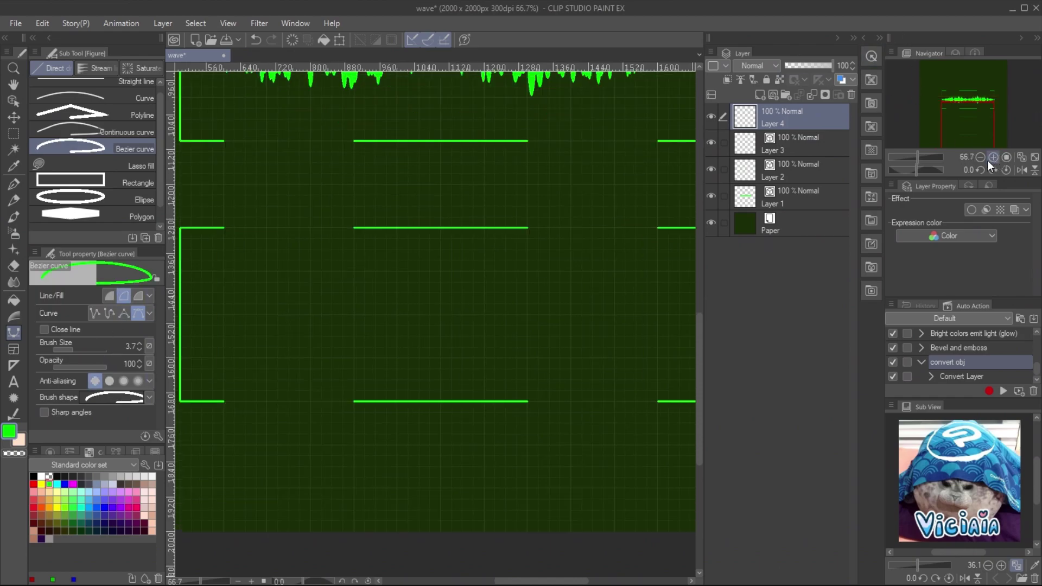
pyautogui.click(989, 159)
pyautogui.moveTo(979, 127); pyautogui.dragTo(967, 126)
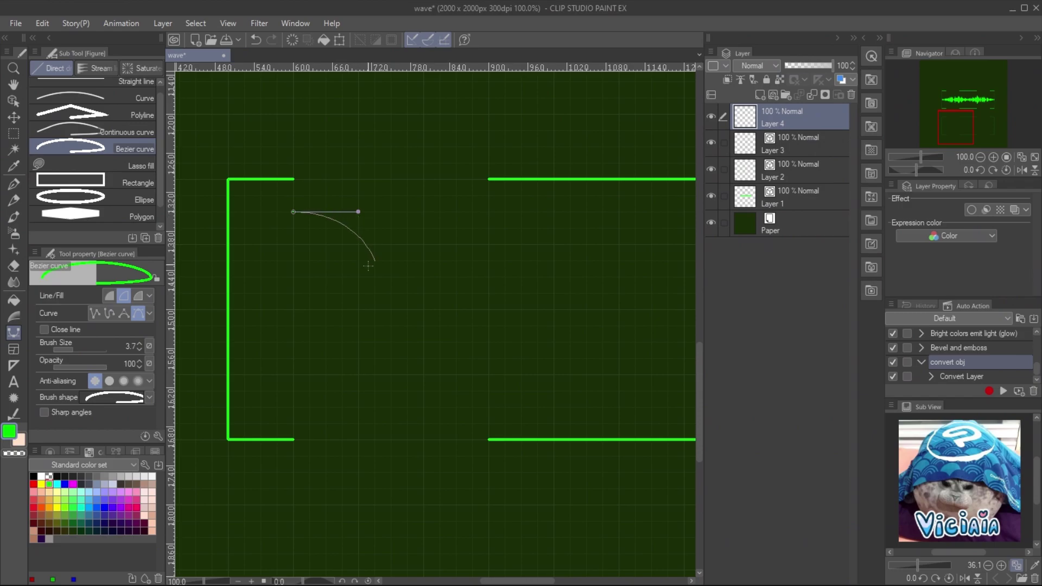
# Step: Draw an S-shaped Bezier curve down inside the lower-left bracket frame
pyautogui.click(359, 308)
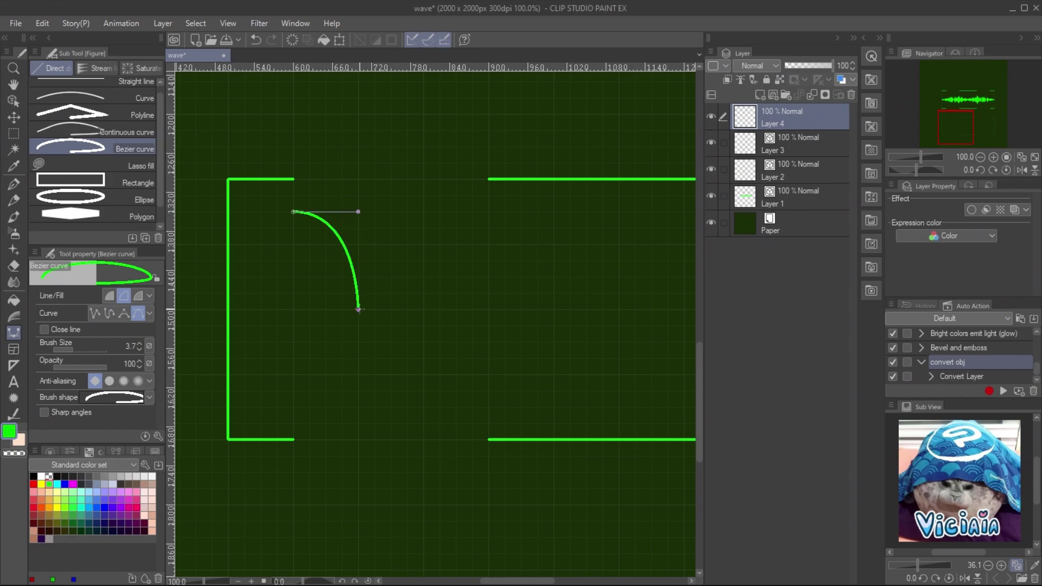
pyautogui.click(423, 407)
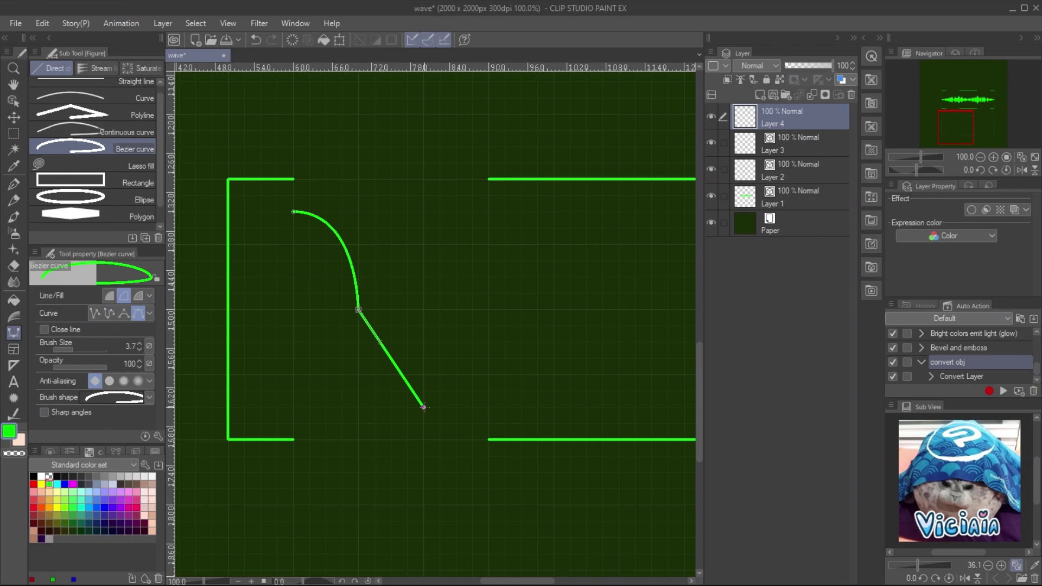
pyautogui.moveTo(431, 407); pyautogui.dragTo(482, 408)
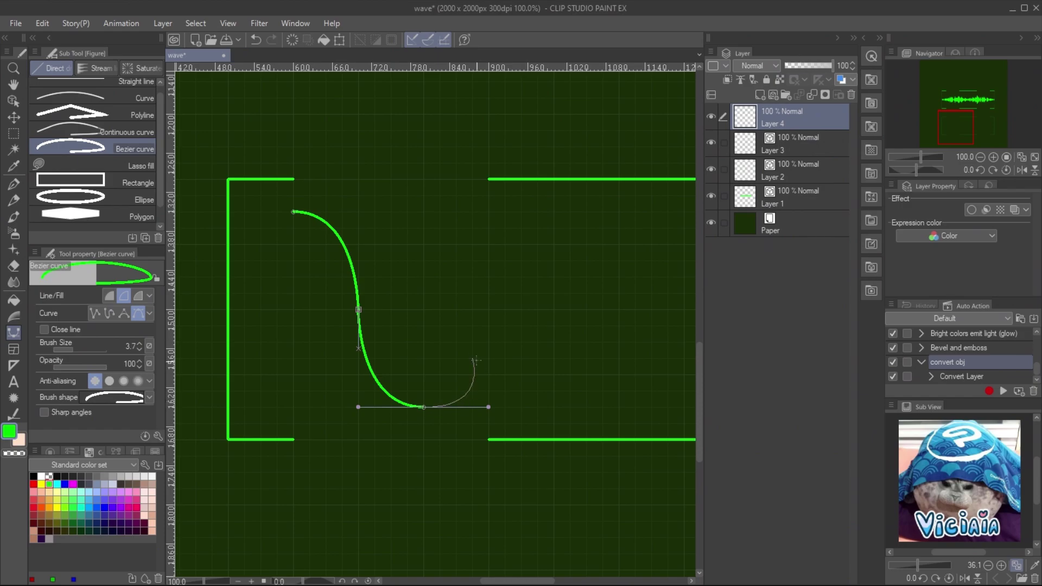
pyautogui.press('Return')
pyautogui.click(996, 155)
# Step: Trim the curve's stray tips with a rectangular selection and Delete
pyautogui.press('m')
pyautogui.moveTo(411, 457)
pyautogui.mouseDown()
pyautogui.moveTo(439, 492)
pyautogui.moveTo(444, 521)
pyautogui.mouseUp()
pyautogui.moveTo(261, 217); pyautogui.dragTo(474, 313)
pyautogui.moveTo(332, 163); pyautogui.dragTo(365, 228)
pyautogui.press('Delete')
pyautogui.scroll(5, 352, 223)
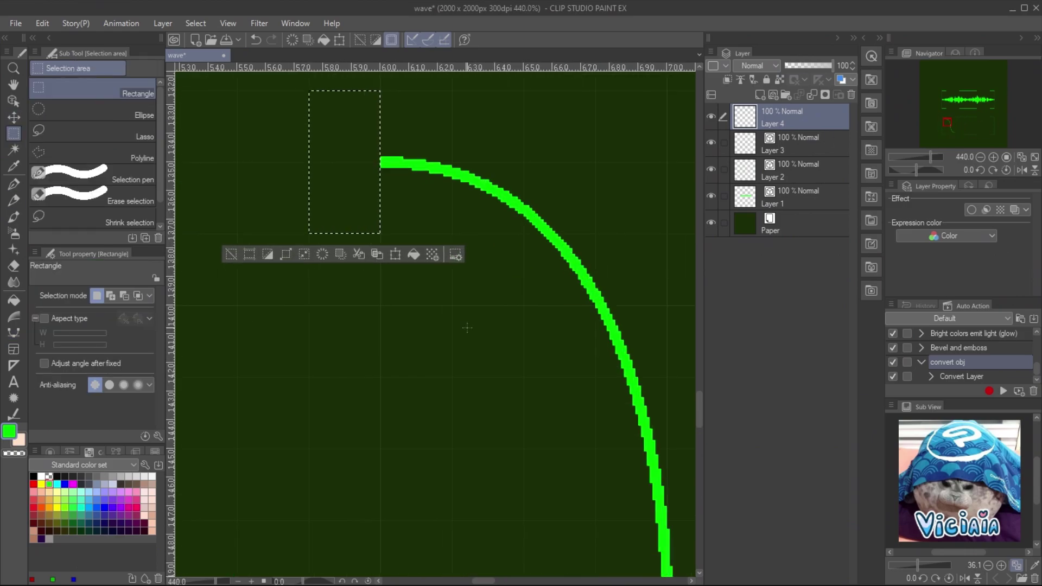
pyautogui.hotkey('ctrl', 'd')
pyautogui.scroll(-6, 963, 122)
pyautogui.click(958, 119)
# Step: Convert Layer 4 into an Image material layer
pyautogui.rightClick(787, 120)
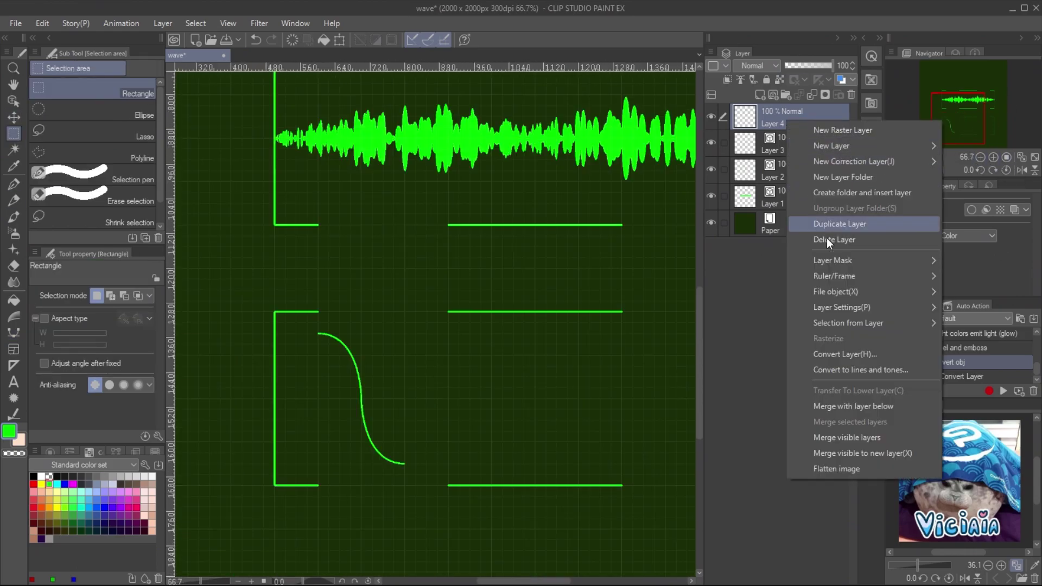
pyautogui.click(853, 356)
pyautogui.click(551, 259)
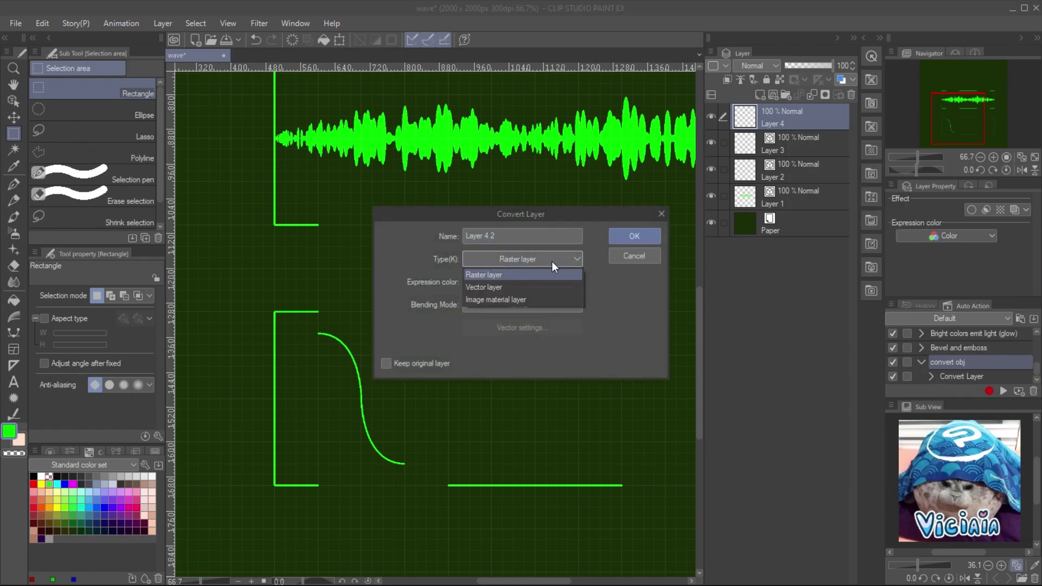
pyautogui.click(529, 300)
pyautogui.click(632, 237)
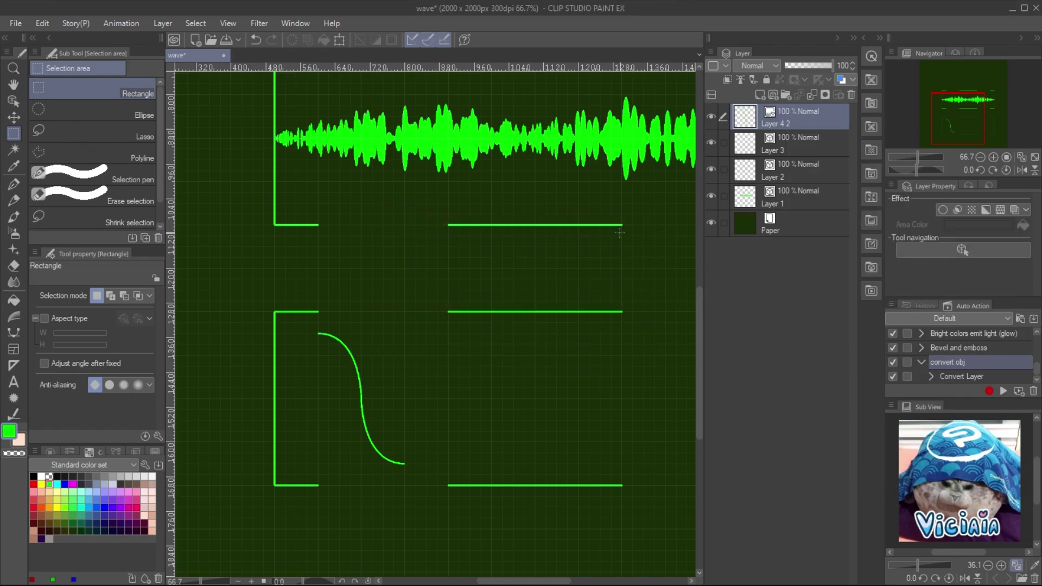
# Step: Enable horizontal, reversed tiling on the curve and narrow the tile for more wave cycles
pyautogui.click(13, 101)
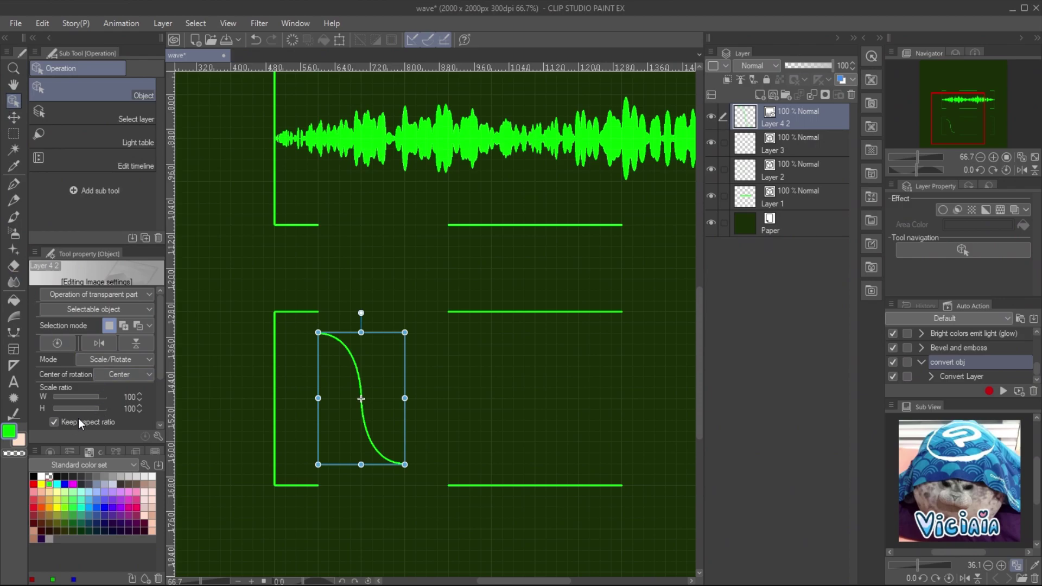
pyautogui.scroll(-3, 161, 347)
pyautogui.click(44, 403)
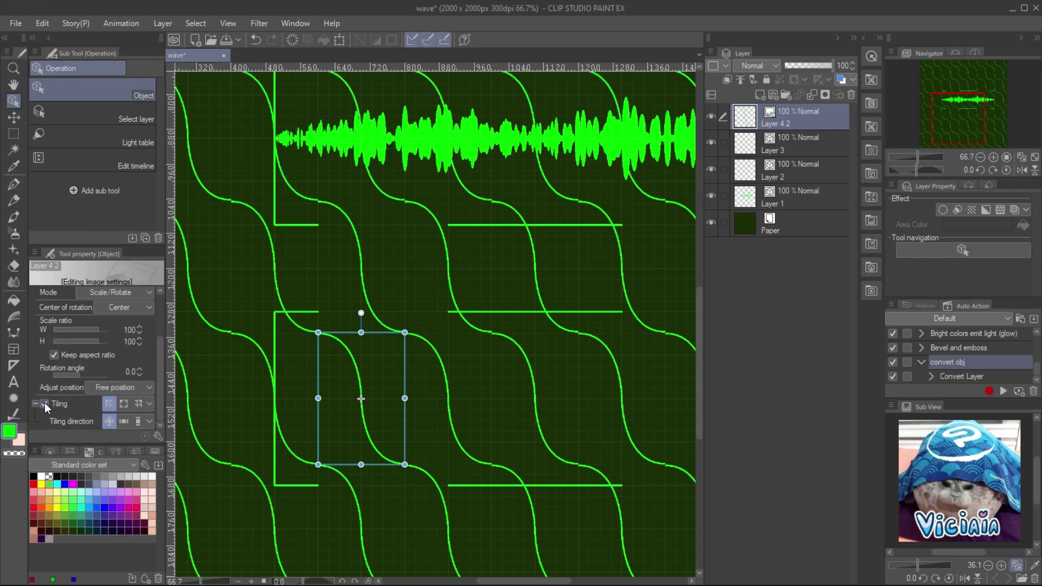
pyautogui.click(123, 420)
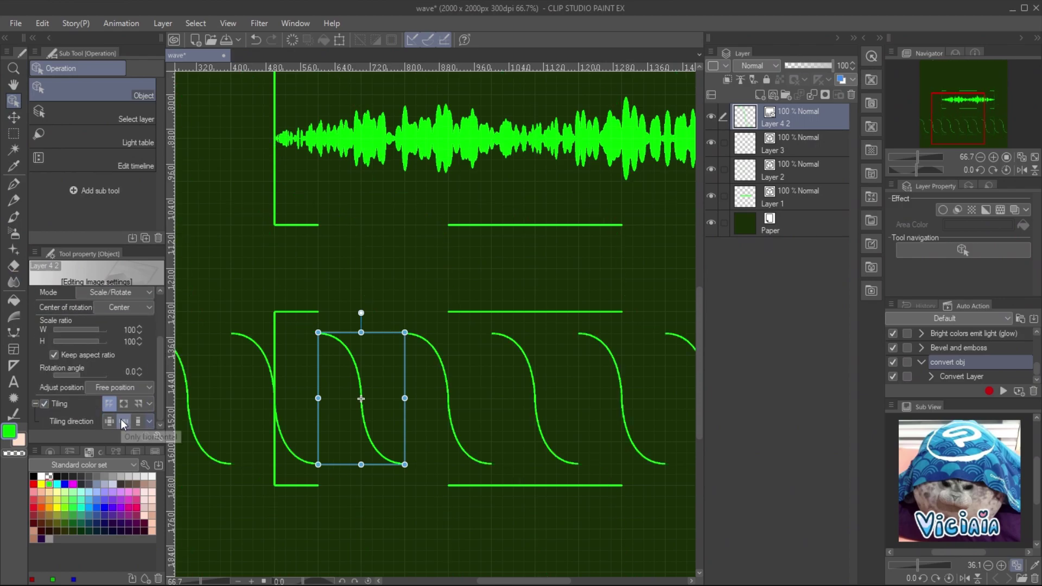
pyautogui.click(120, 403)
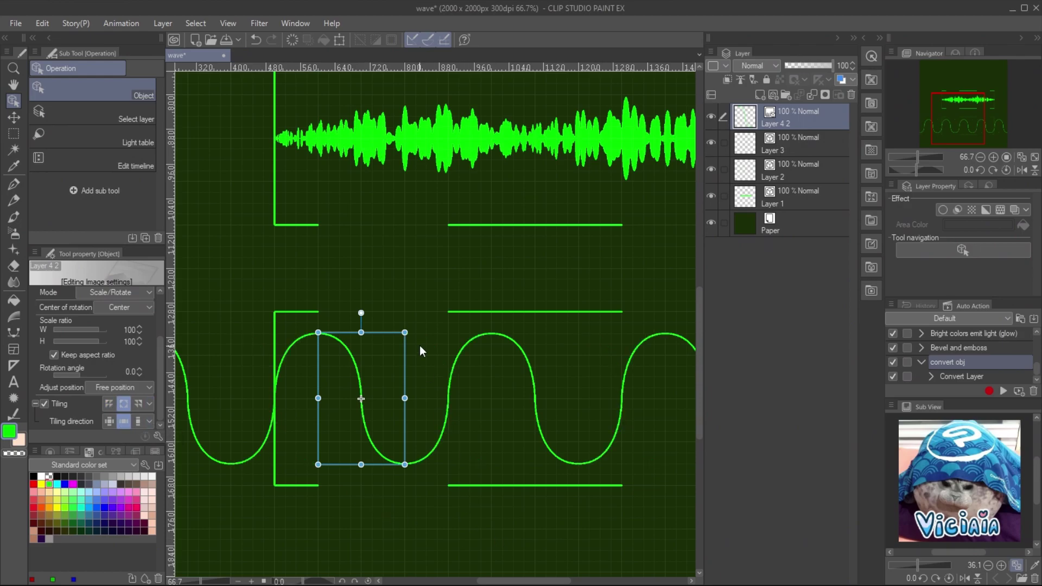
pyautogui.scroll(-1, 409, 362)
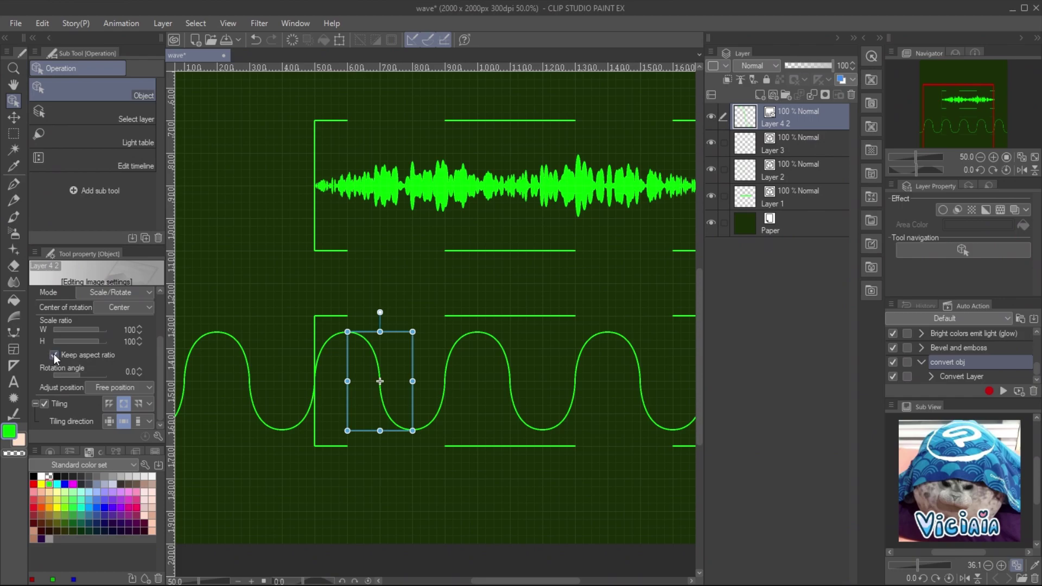
pyautogui.moveTo(415, 381); pyautogui.dragTo(380, 381)
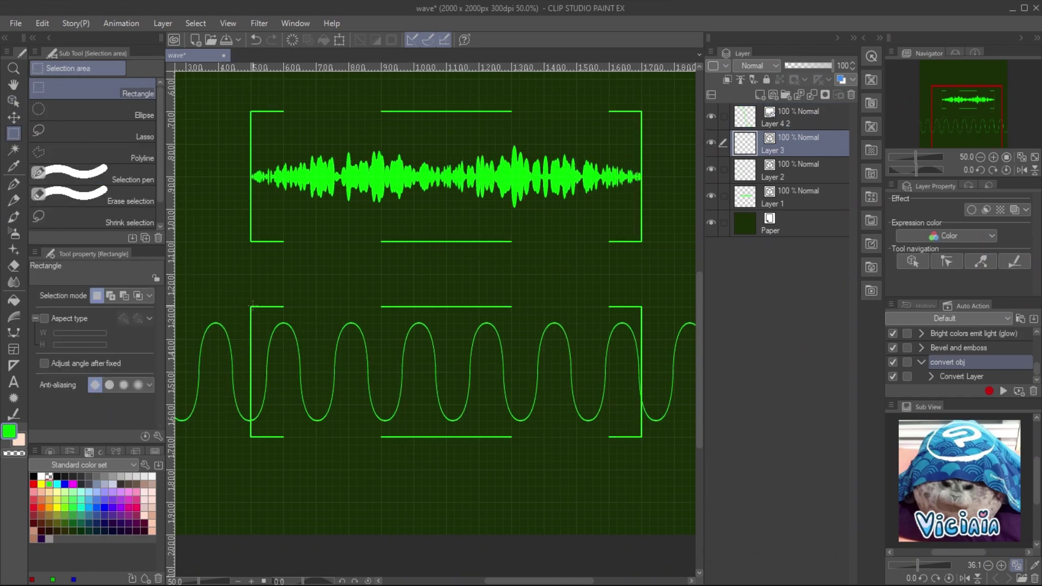
# Step: Mask the wave outside a selection of the lower frame's interior
pyautogui.moveTo(251, 306); pyautogui.dragTo(641, 436)
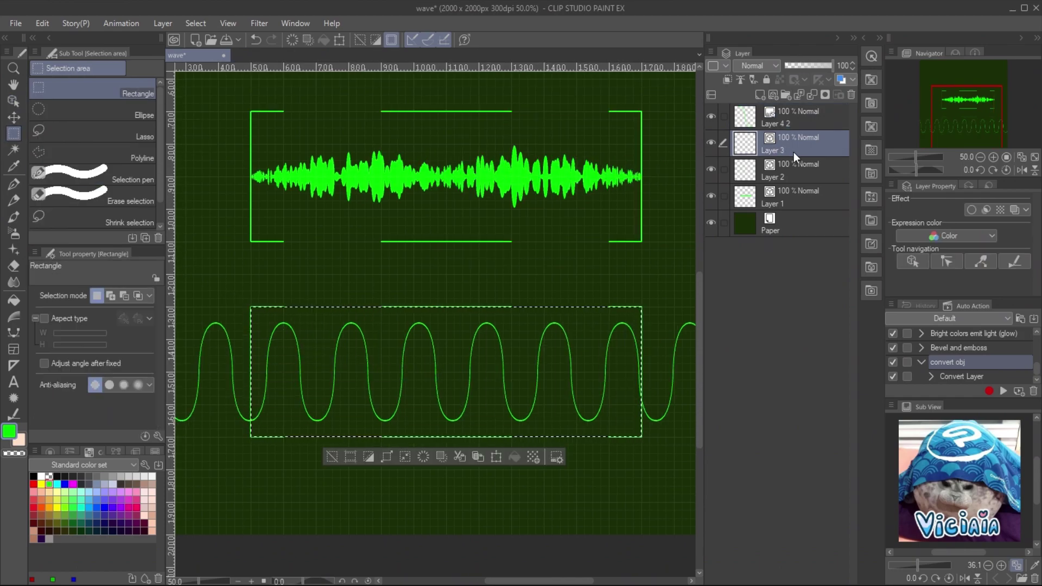
pyautogui.rightClick(781, 114)
pyautogui.moveTo(833, 256)
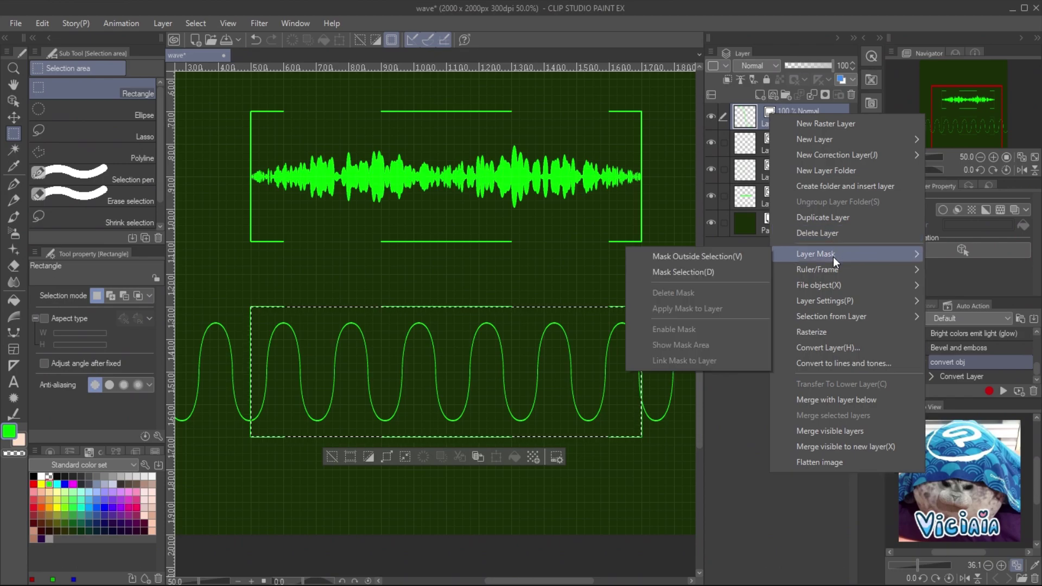
pyautogui.click(719, 260)
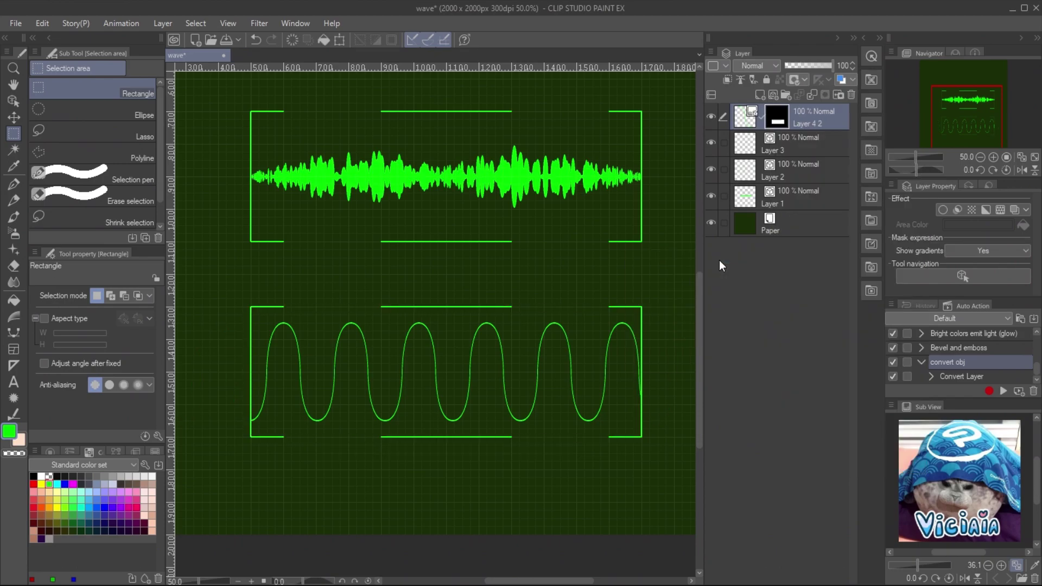
# Step: Duplicate the wave layer, then shrink the copy and nudge it slightly up
pyautogui.click(789, 144)
pyautogui.click(808, 117)
pyautogui.hotkey('ctrl', 'c')
pyautogui.hotkey('ctrl', 'v')
pyautogui.click(13, 101)
pyautogui.moveTo(317, 323)
pyautogui.mouseDown()
pyautogui.moveTo(298, 329)
pyautogui.moveTo(312, 343)
pyautogui.mouseUp()
pyautogui.moveTo(313, 358); pyautogui.dragTo(325, 341)
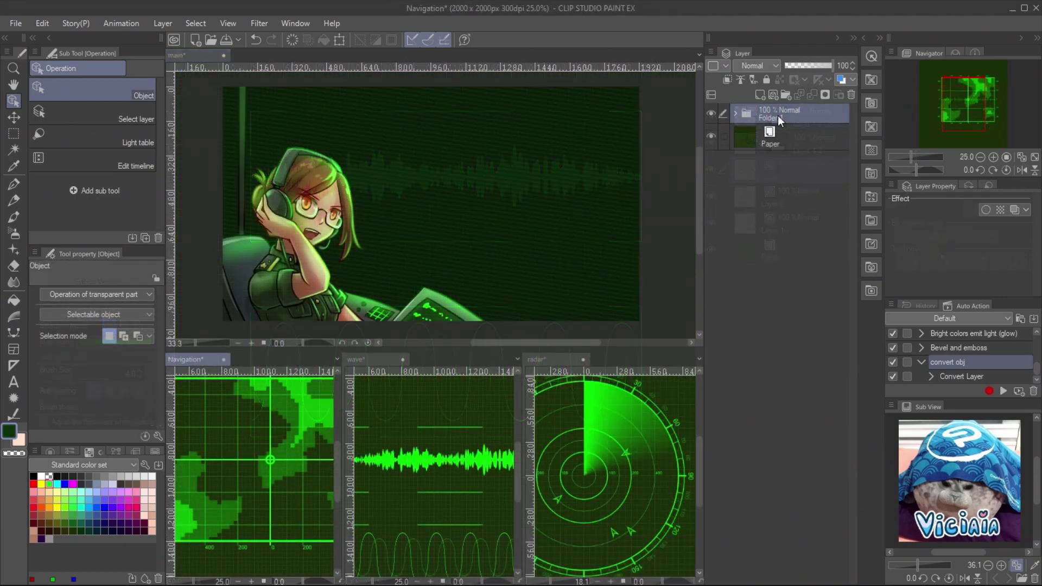
# Step: Rename the folder to 'navigation' and paste it into the main illustration
pyautogui.doubleClick(777, 115)
pyautogui.write('navigat')
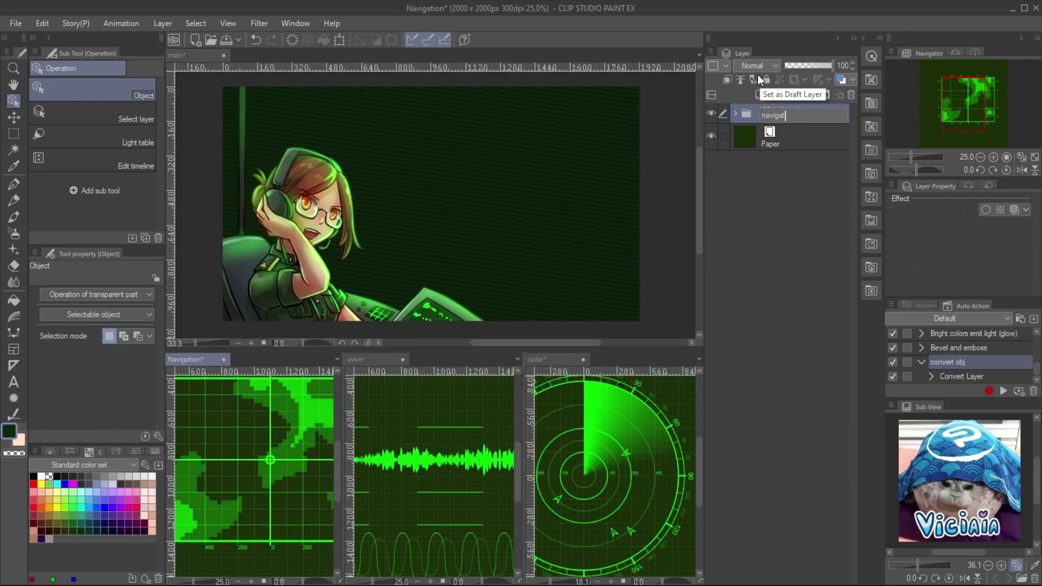
pyautogui.write('ion')
pyautogui.press('Return')
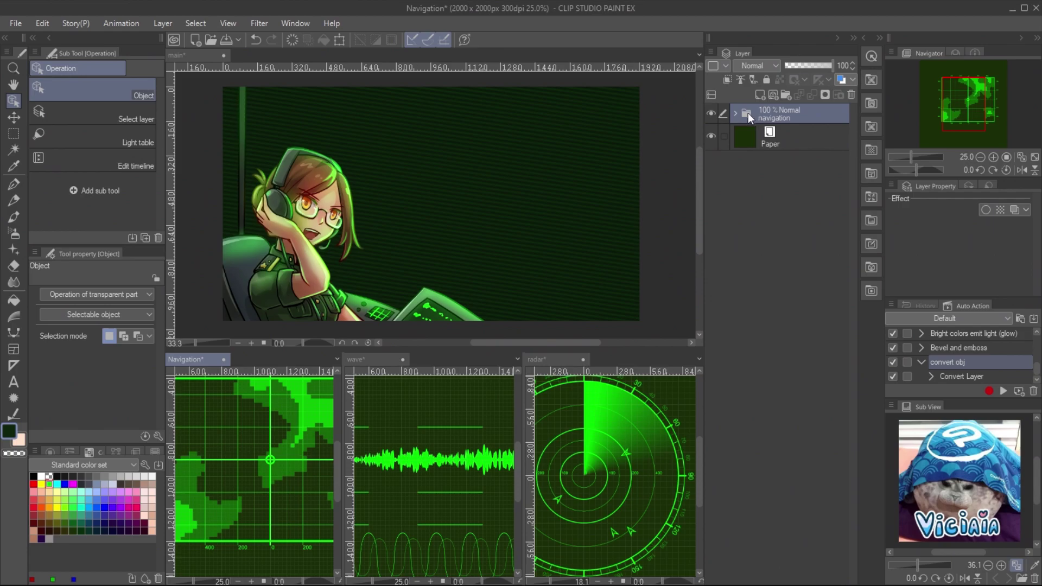
pyautogui.click(686, 130)
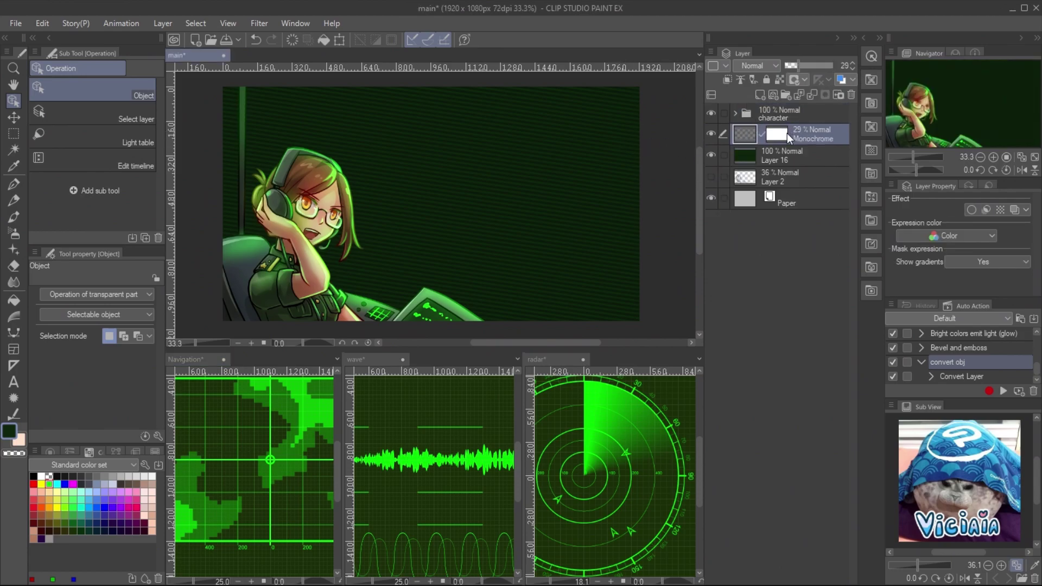
pyautogui.hotkey('ctrl', 'v')
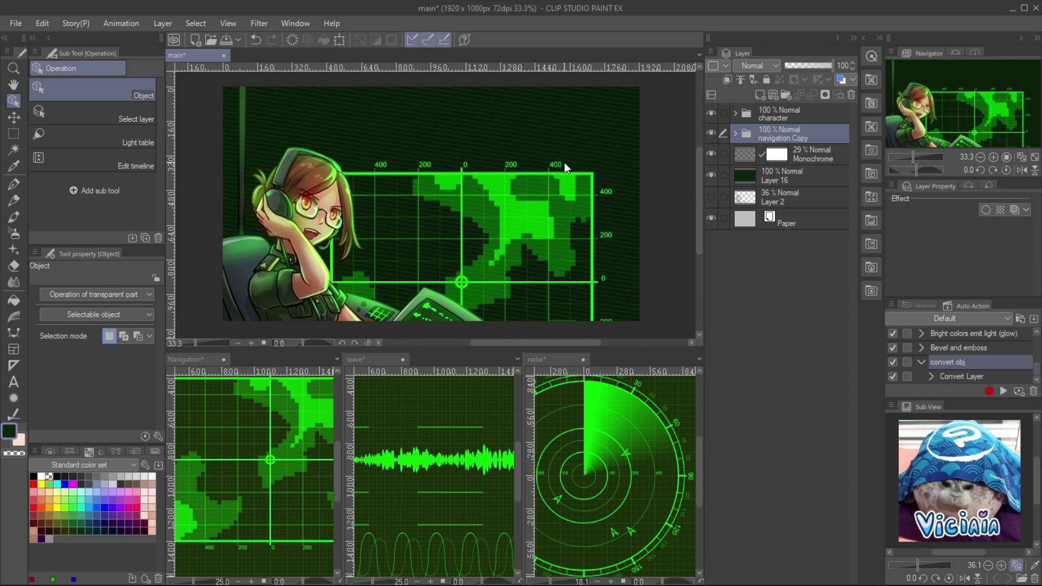
pyautogui.click(520, 201)
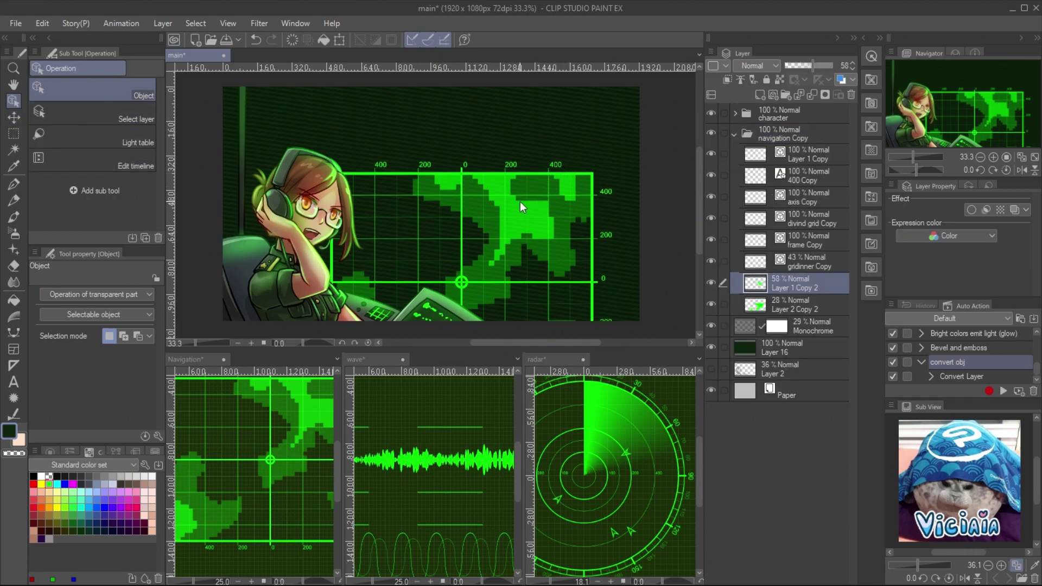
pyautogui.click(815, 132)
# Step: Shrink the pasted map to 56%, move it over the character, and skew its right side down
pyautogui.hotkey('ctrl', 't')
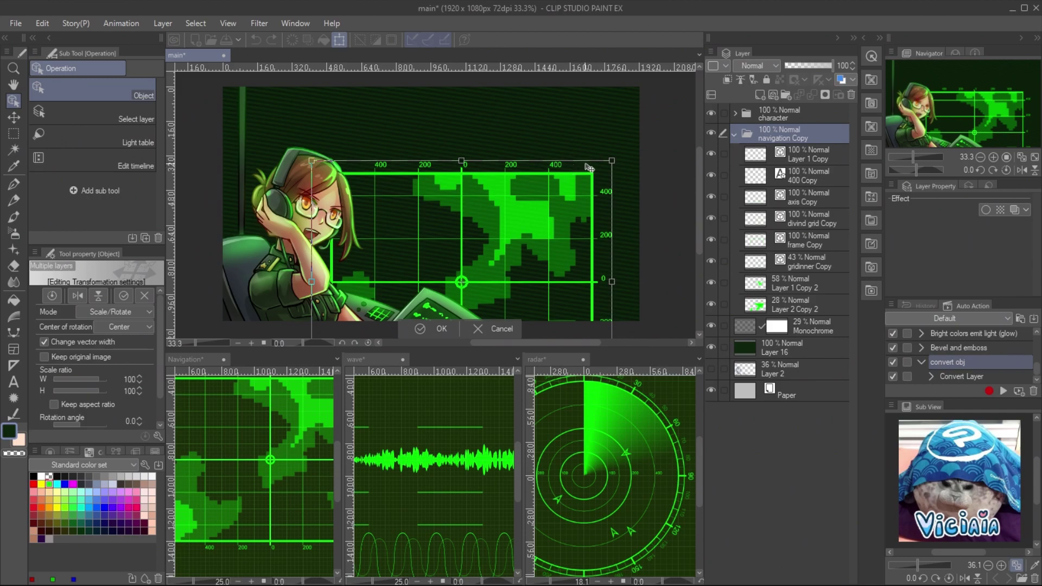
pyautogui.moveTo(609, 160); pyautogui.dragTo(545, 214)
pyautogui.moveTo(467, 284); pyautogui.dragTo(352, 143)
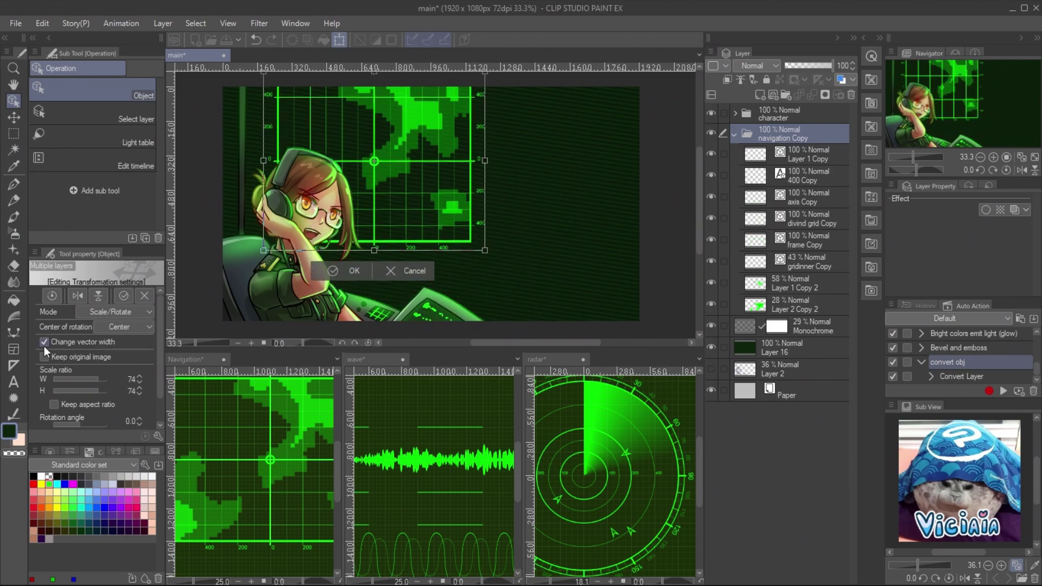
pyautogui.moveTo(442, 216); pyautogui.dragTo(447, 220)
pyautogui.scroll(2, 447, 219)
pyautogui.hotkey('ctrl', 'z')
pyautogui.click(131, 312)
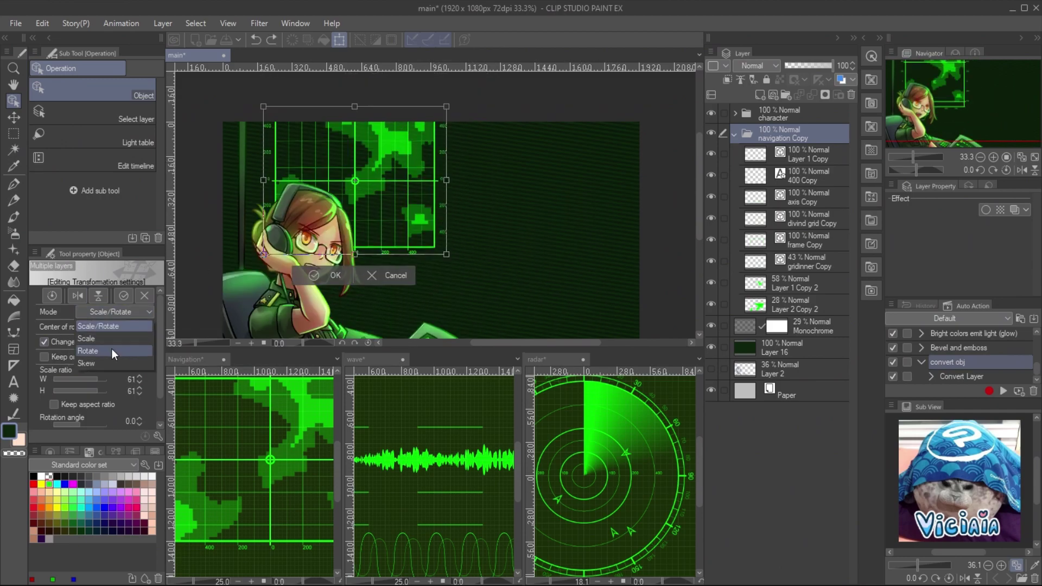
pyautogui.click(106, 362)
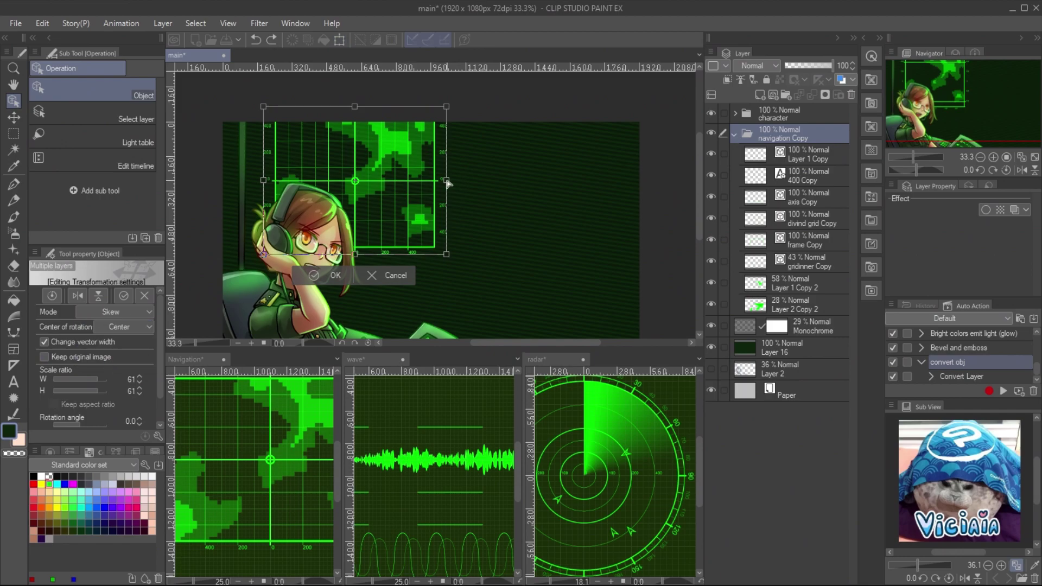
pyautogui.moveTo(446, 180); pyautogui.dragTo(437, 208)
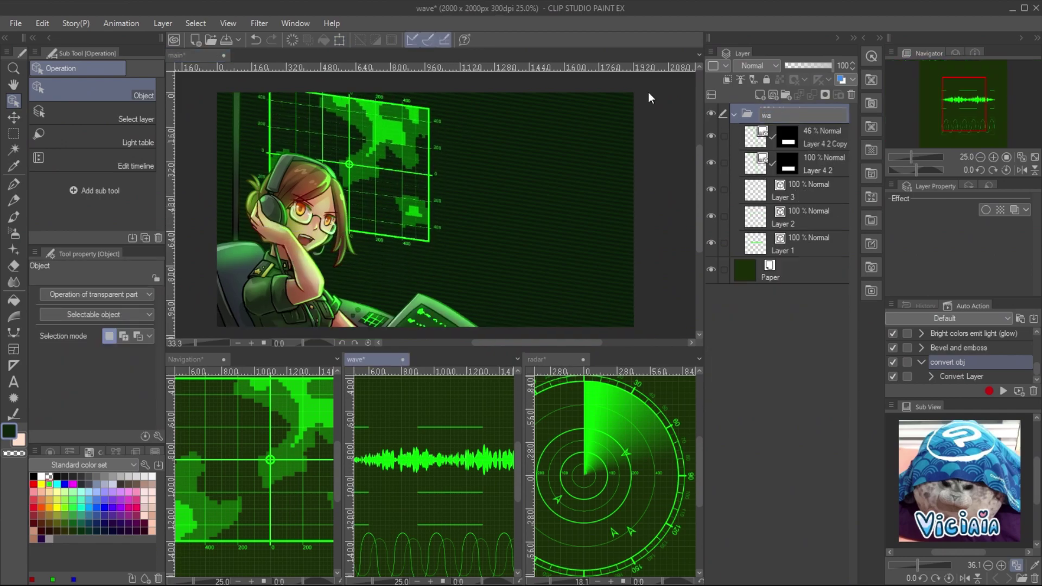
# Step: Place the wave copy beside the character and create a new animation timeline
pyautogui.click(735, 134)
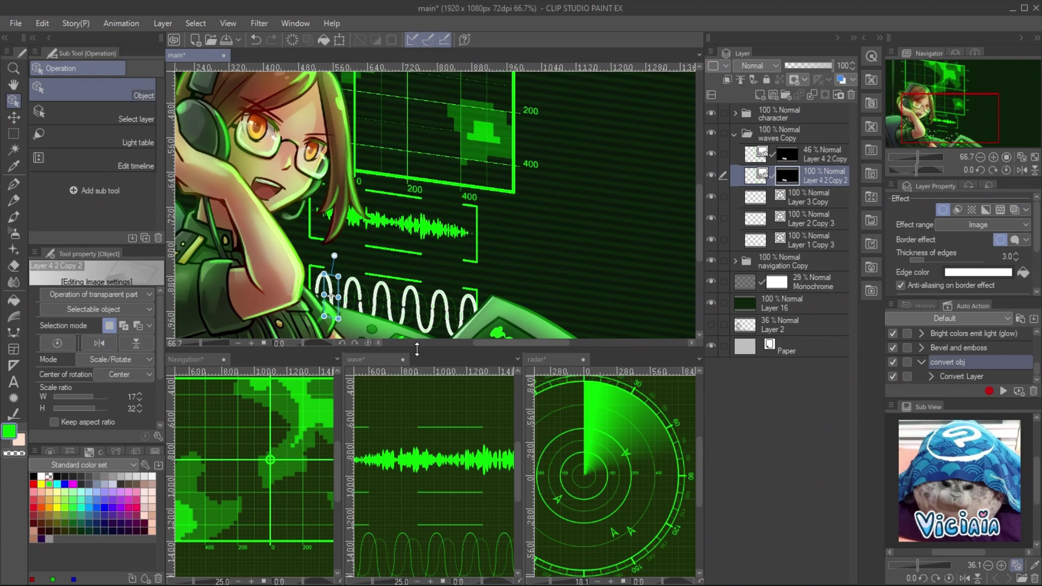
pyautogui.hotkey('ctrl', 't')
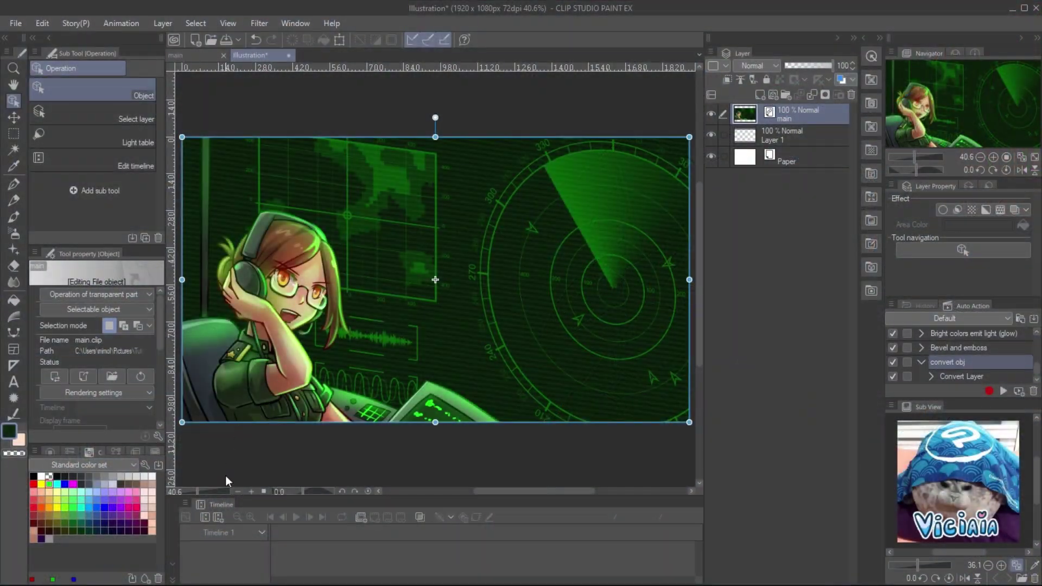
pyautogui.click(220, 519)
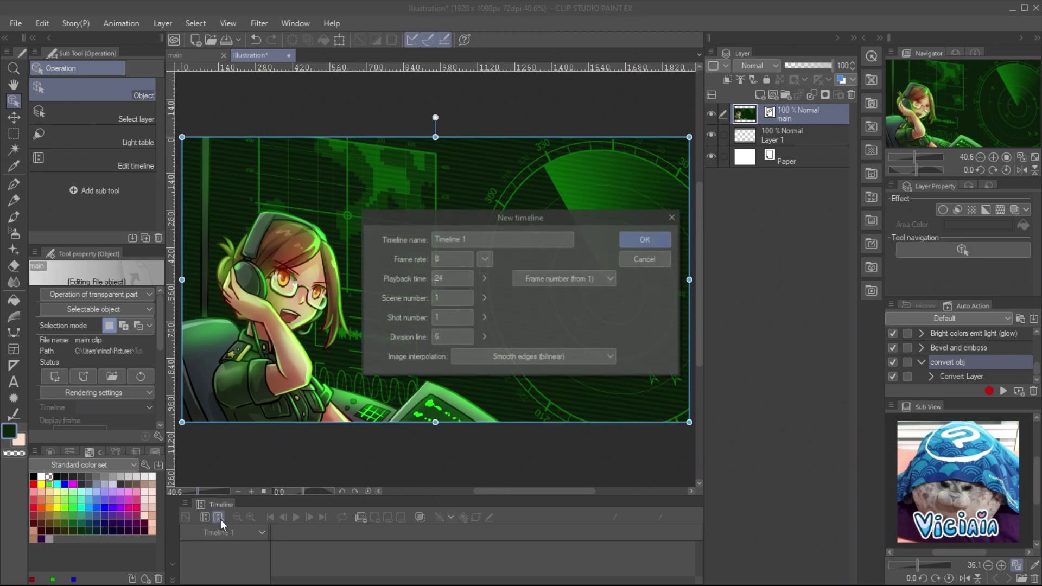
# Step: Create 24-frame timelines at 8 fps for both the Illustration and radar documents
pyautogui.click(645, 241)
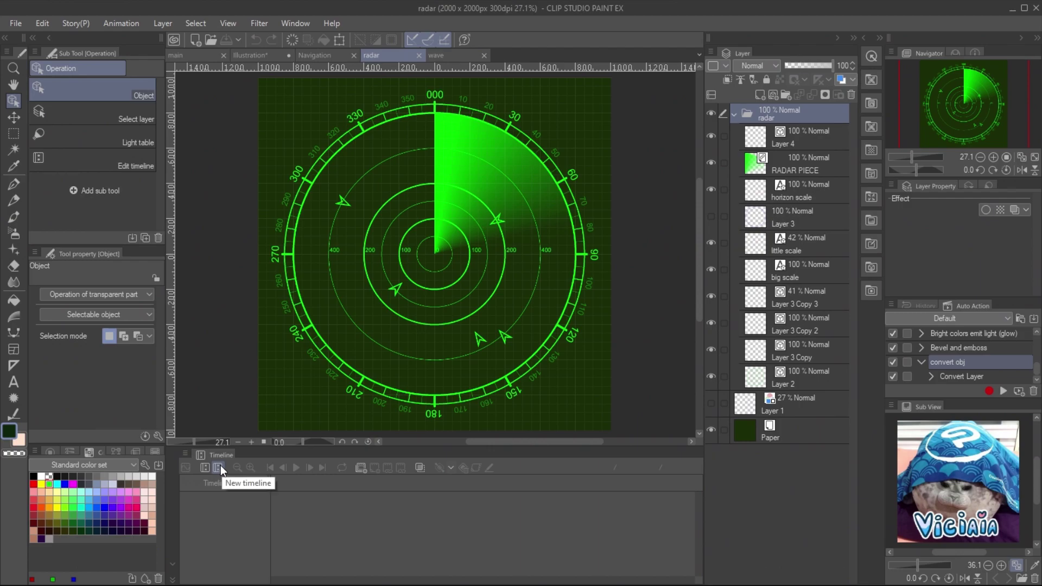
pyautogui.click(219, 466)
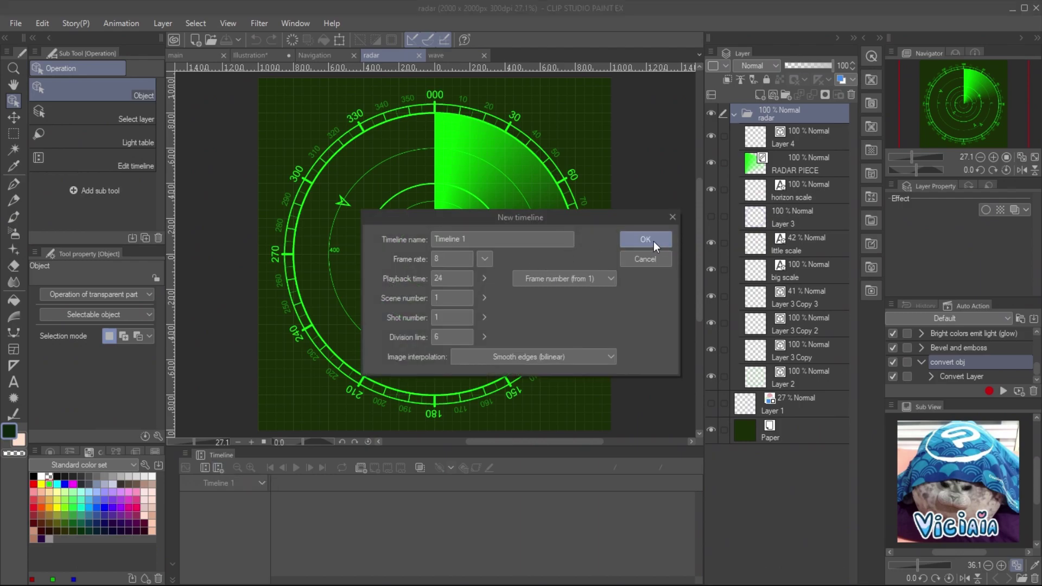
pyautogui.click(653, 240)
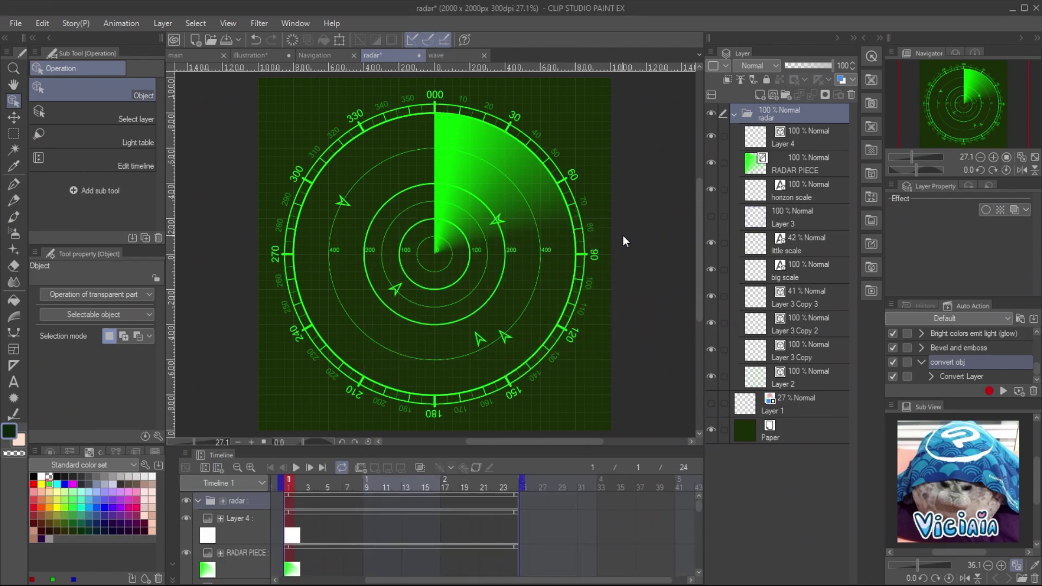
# Step: Enable keyframes on RADAR PIECE with linear interpolation and key frame 1
pyautogui.click(803, 158)
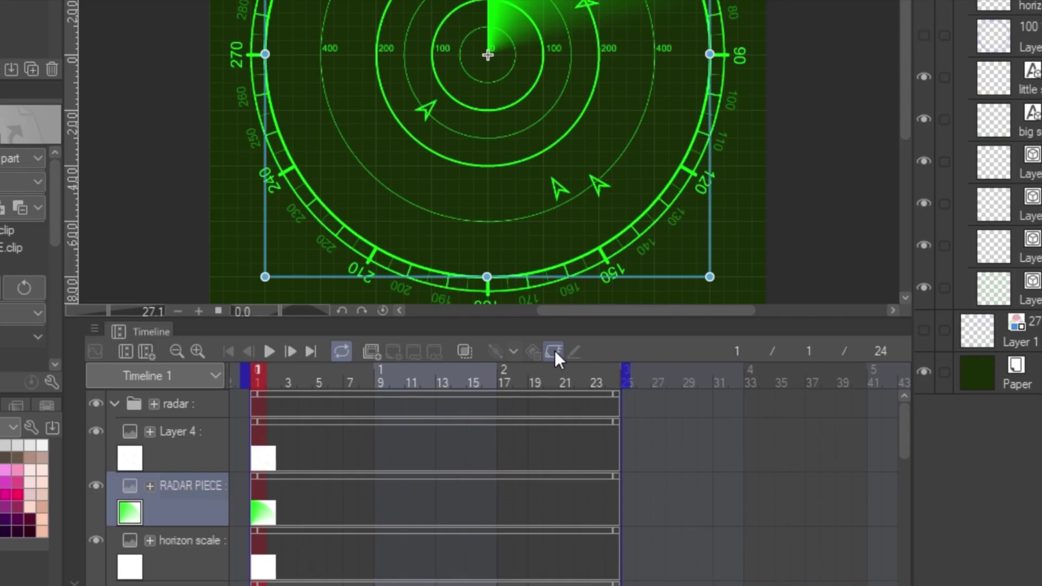
pyautogui.click(554, 350)
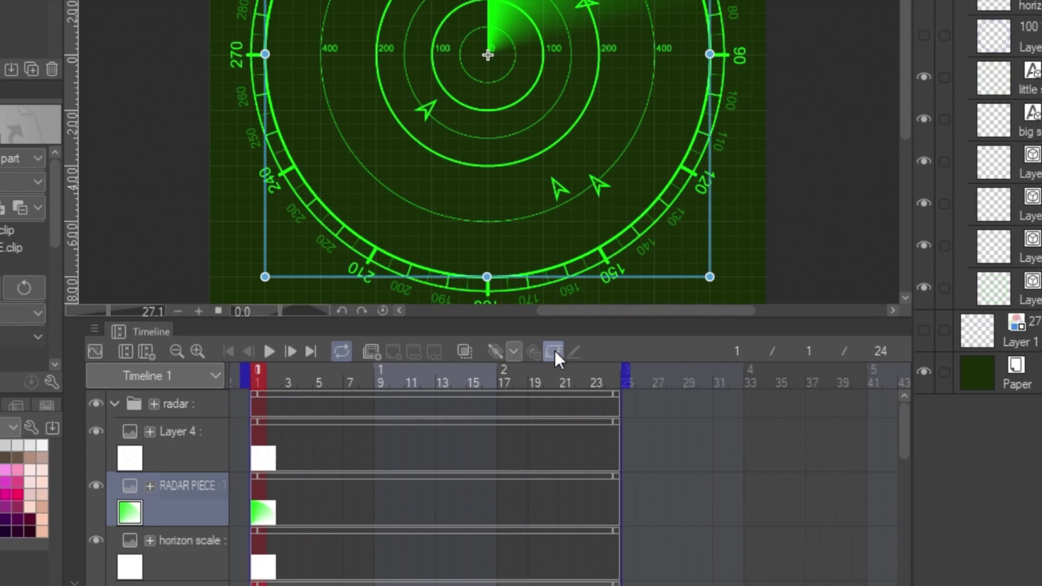
pyautogui.click(515, 352)
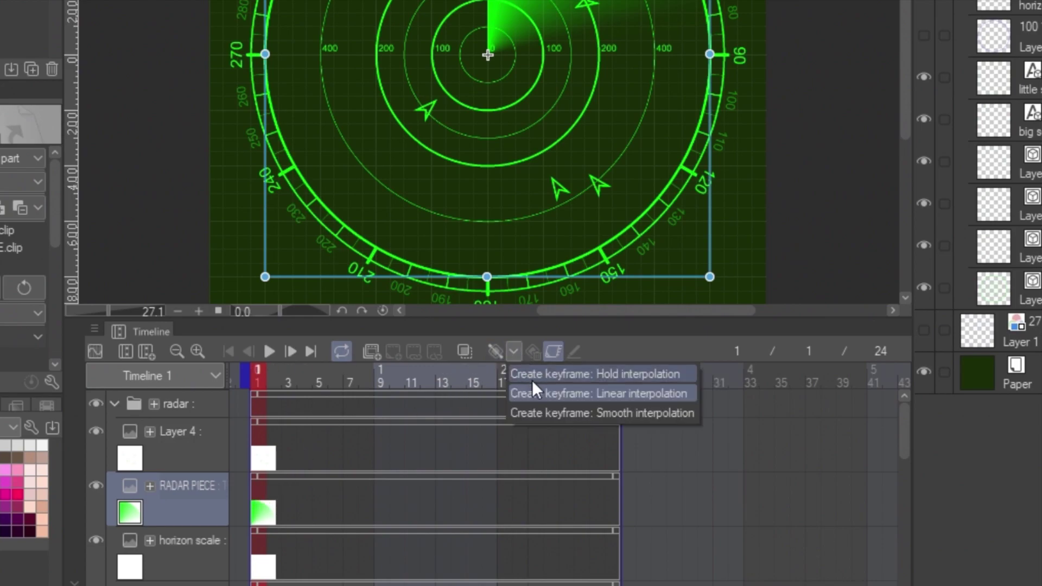
pyautogui.click(531, 393)
pyautogui.click(495, 354)
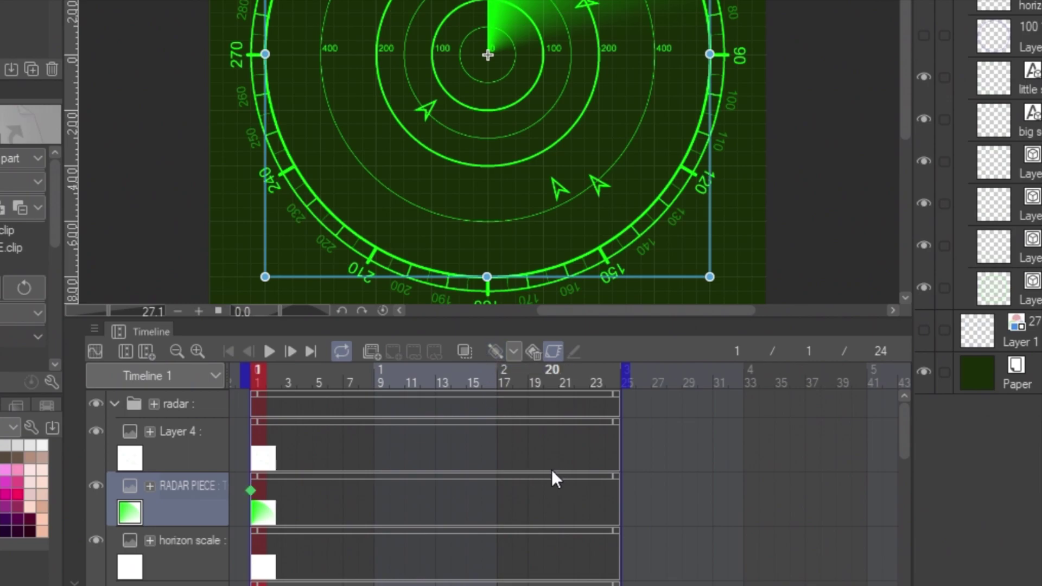
# Step: Key frame 24 with a -360 rotation angle, remove the repeated frame, and play the spin
pyautogui.click(610, 491)
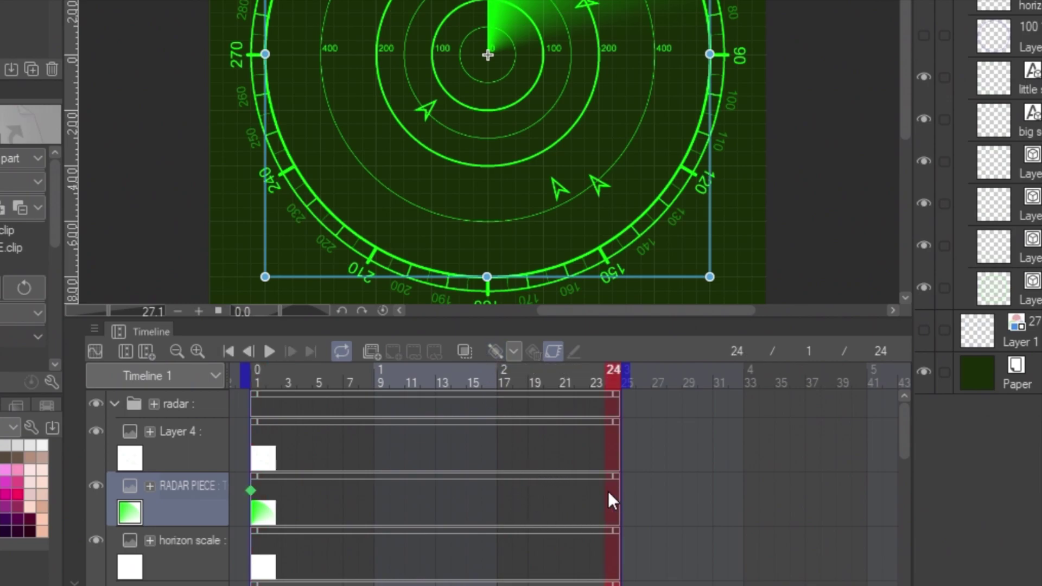
pyautogui.click(494, 354)
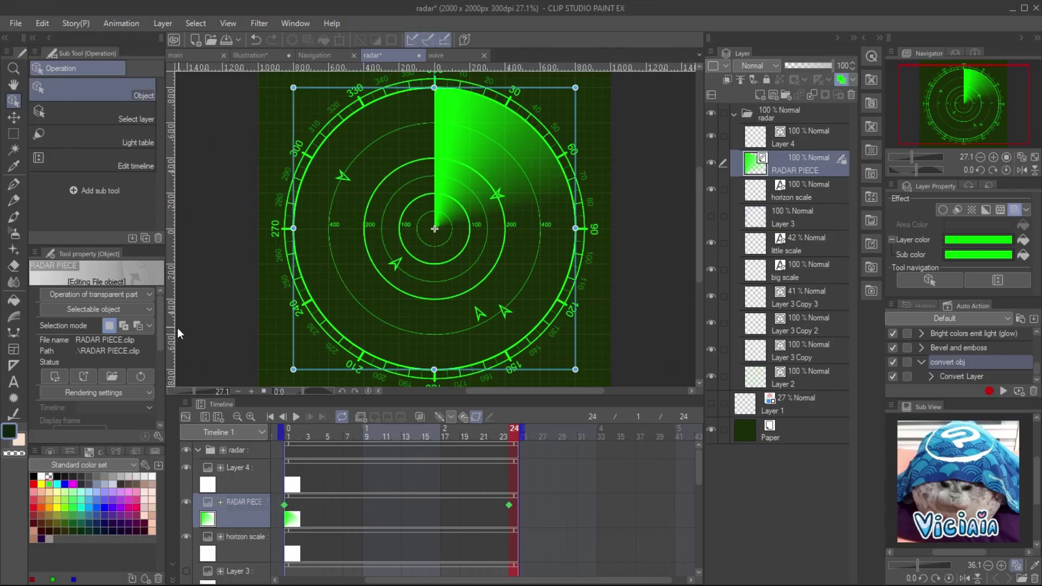
pyautogui.moveTo(158, 324); pyautogui.dragTo(157, 393)
pyautogui.click(117, 372)
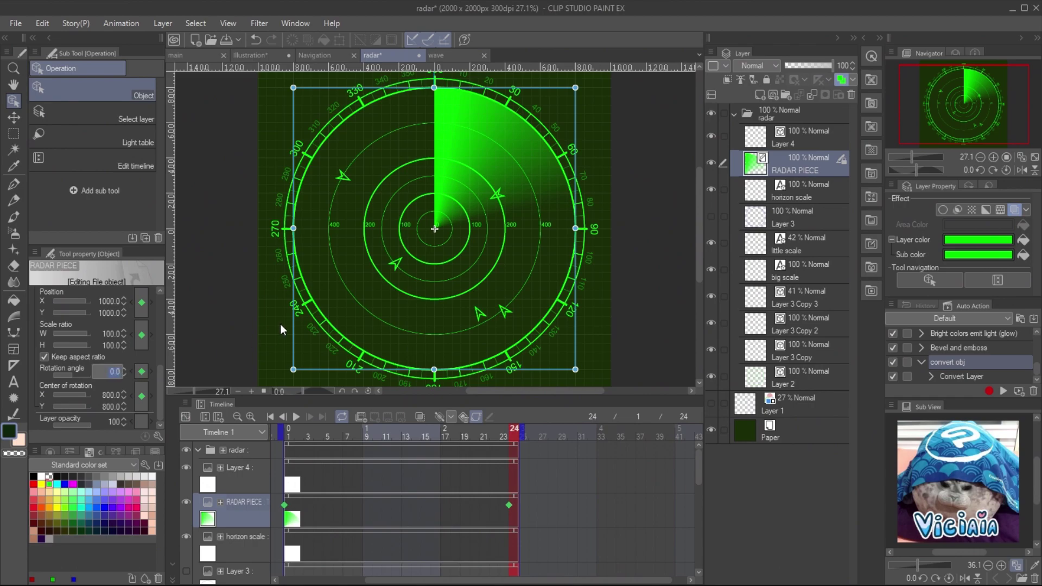
pyautogui.press('Return')
pyautogui.press('Delete')
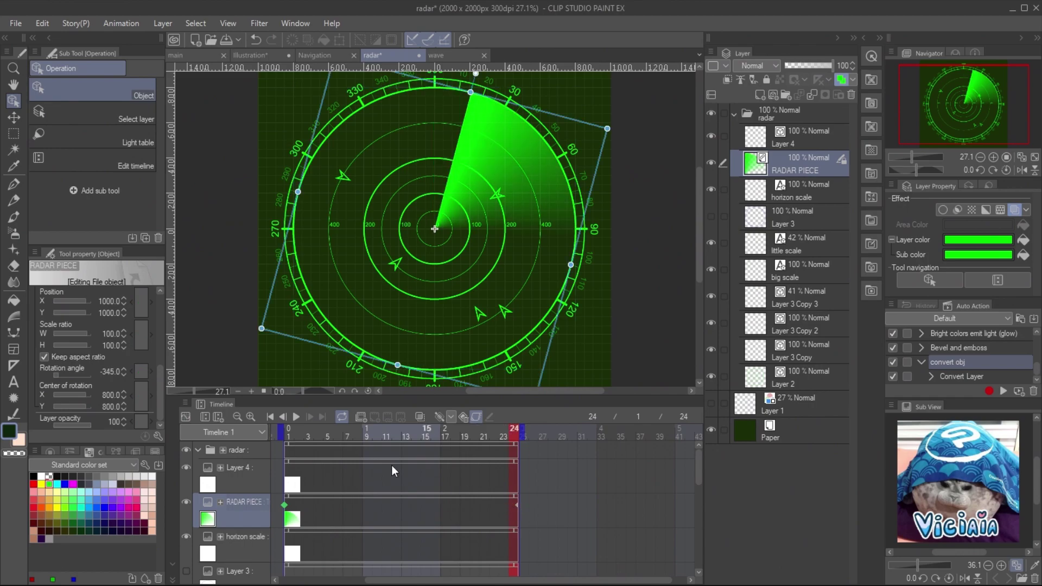
pyautogui.click(297, 418)
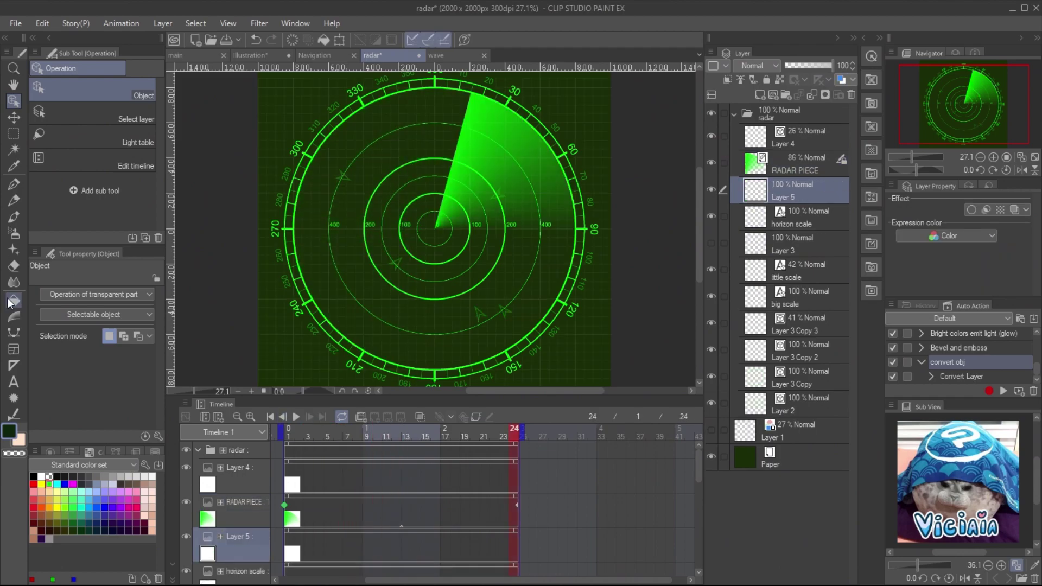
# Step: Draw a white ellipse circle over the radar on Layer 5
pyautogui.click(13, 333)
pyautogui.click(70, 208)
pyautogui.click(42, 476)
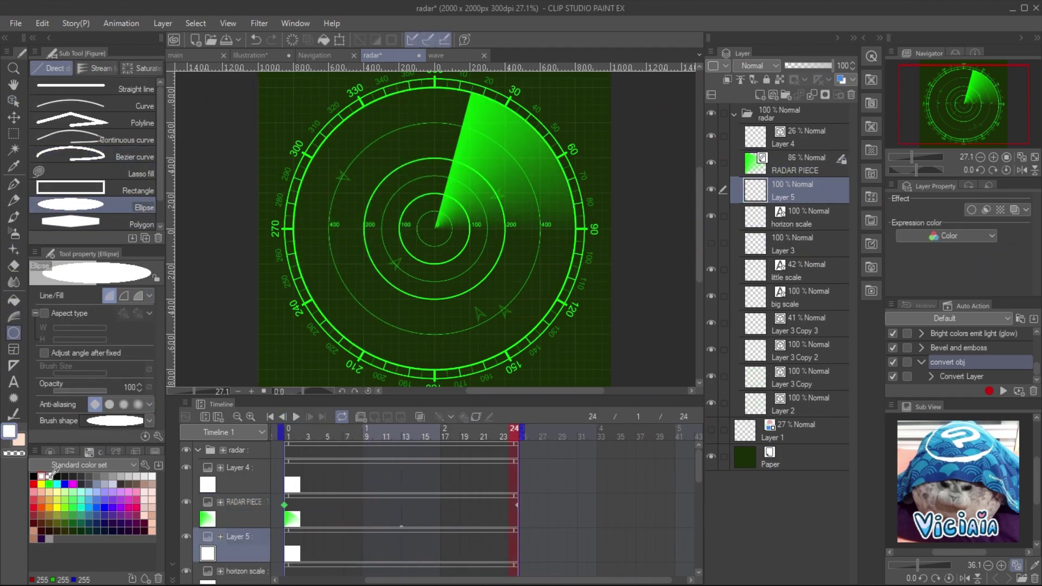
pyautogui.moveTo(303, 96)
pyautogui.mouseDown()
pyautogui.moveTo(488, 299)
pyautogui.moveTo(575, 370)
pyautogui.mouseUp()
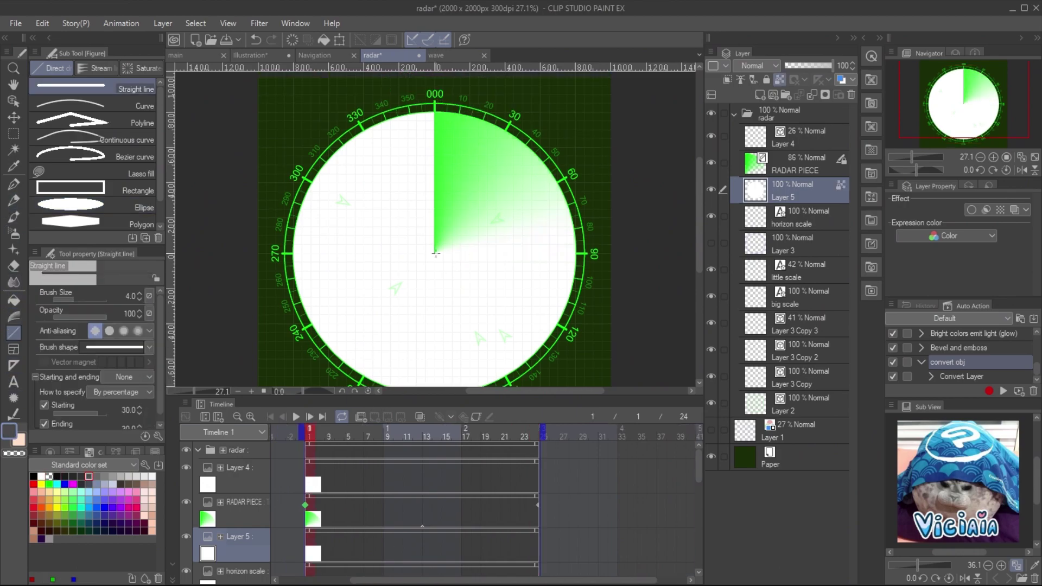
# Step: Draw two radial lines from the centre and fill the wedges with a black-to-white gradient
pyautogui.moveTo(436, 254)
pyautogui.mouseDown()
pyautogui.moveTo(571, 215)
pyautogui.moveTo(546, 340)
pyautogui.mouseUp()
pyautogui.click(113, 476)
pyautogui.click(143, 476)
pyautogui.scroll(-1, 436, 254)
pyautogui.moveTo(435, 223); pyautogui.dragTo(474, 357)
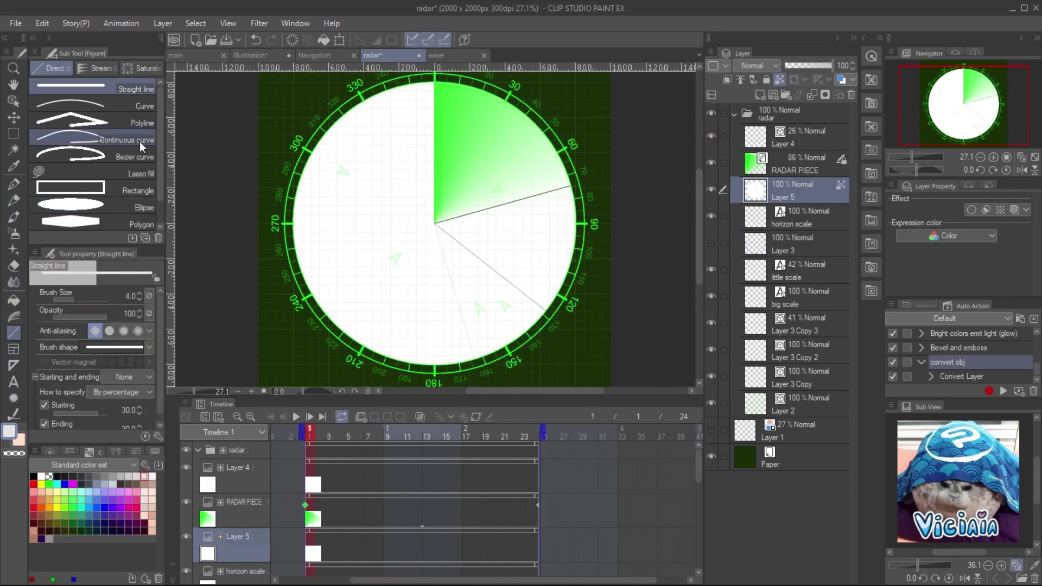
pyautogui.click(711, 162)
pyautogui.click(710, 136)
pyautogui.click(14, 317)
pyautogui.click(517, 312)
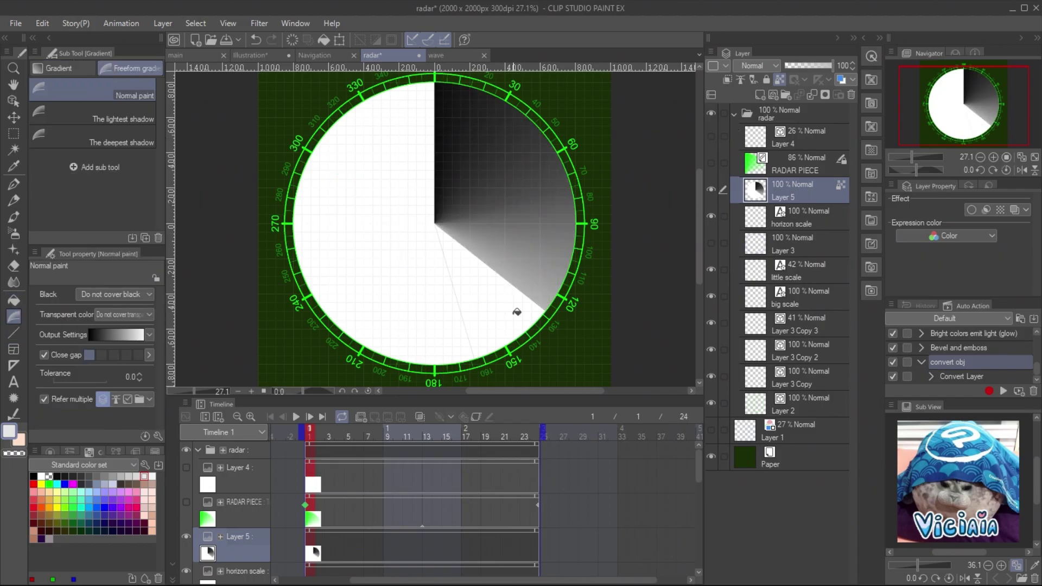
pyautogui.click(516, 312)
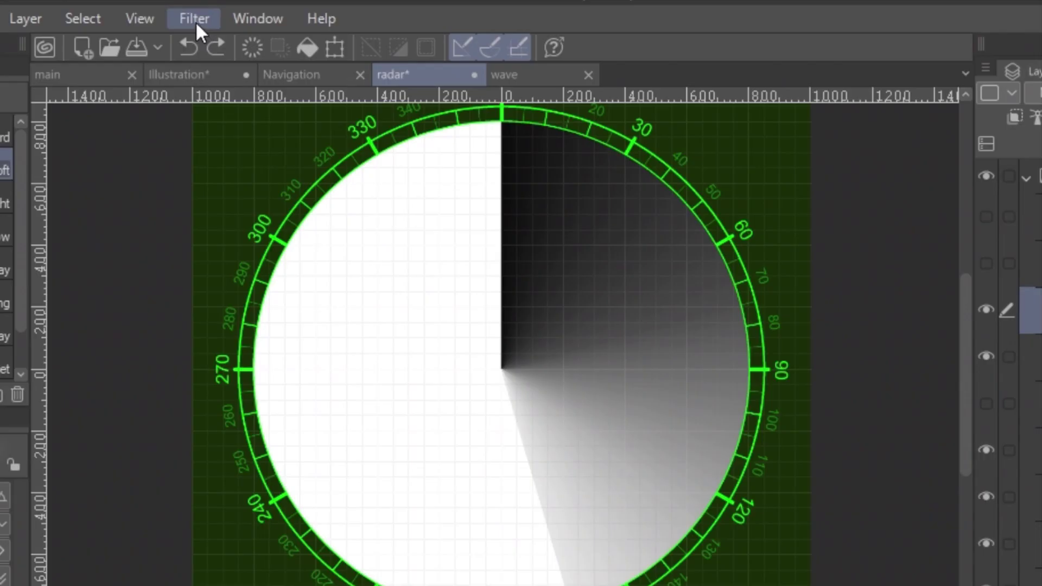
# Step: Apply a Gaussian blur to the gradient layer
pyautogui.click(194, 21)
pyautogui.moveTo(223, 53)
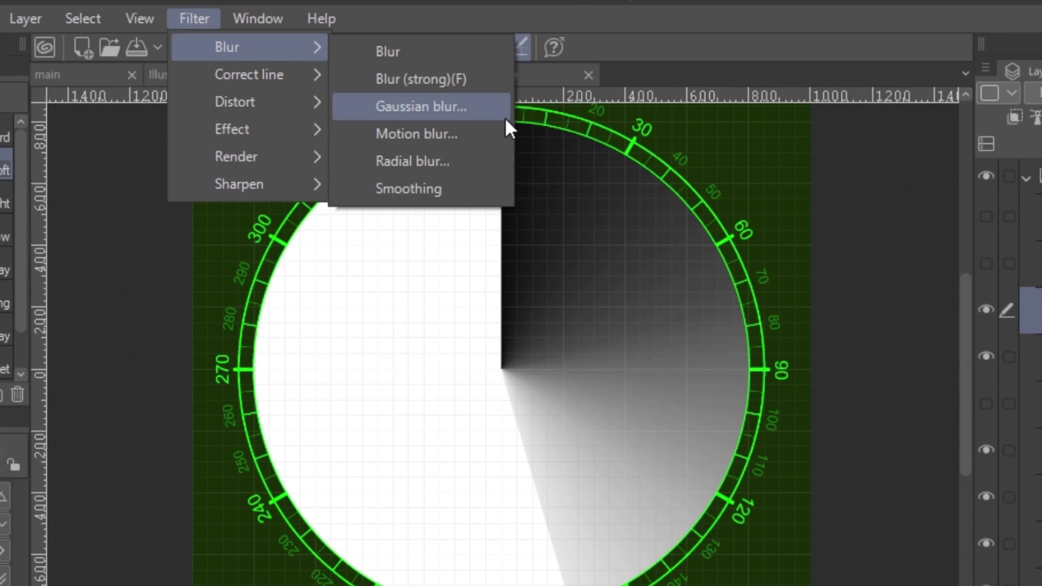
pyautogui.click(487, 112)
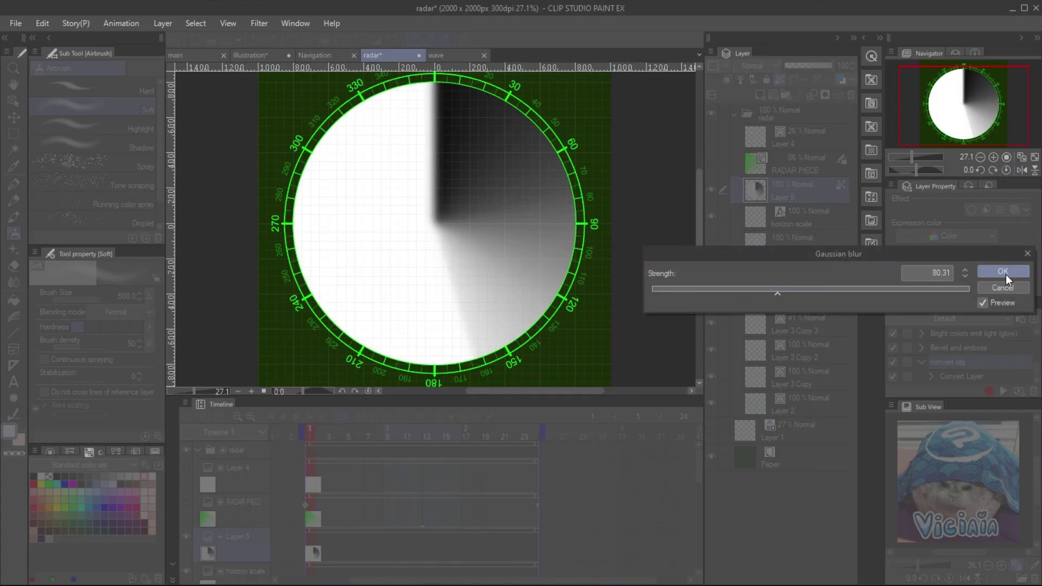
# Step: Confirm the Gaussian blur and convert Layer 5 to an image material layer
pyautogui.click(1004, 272)
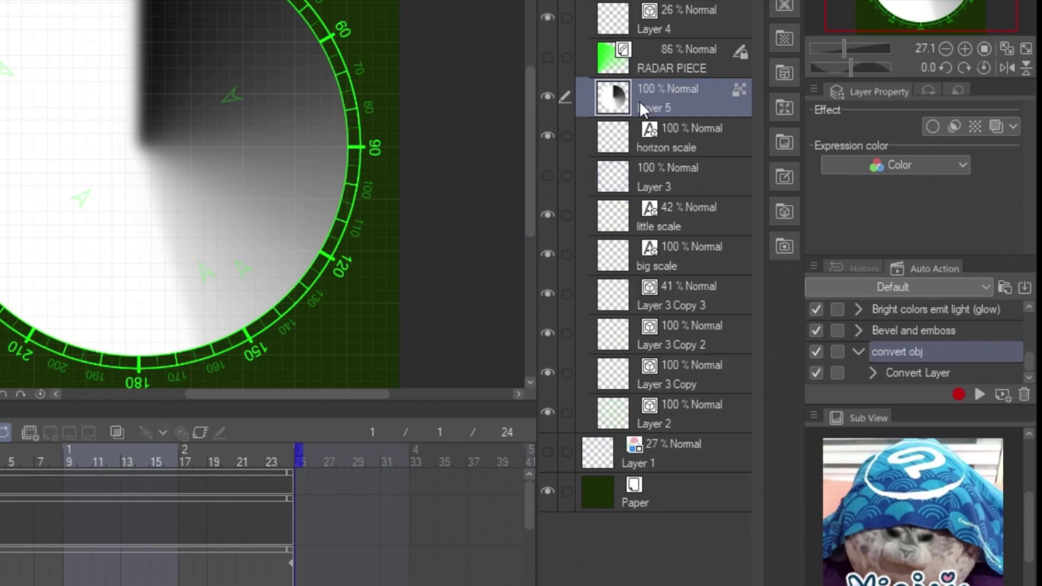
pyautogui.rightClick(639, 101)
pyautogui.click(723, 440)
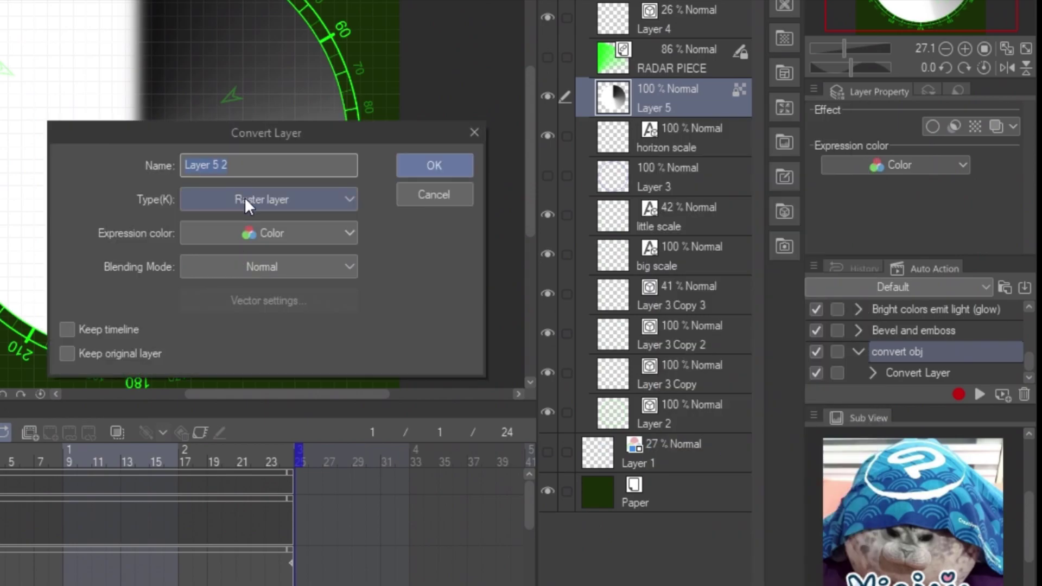
pyautogui.click(243, 197)
pyautogui.click(260, 258)
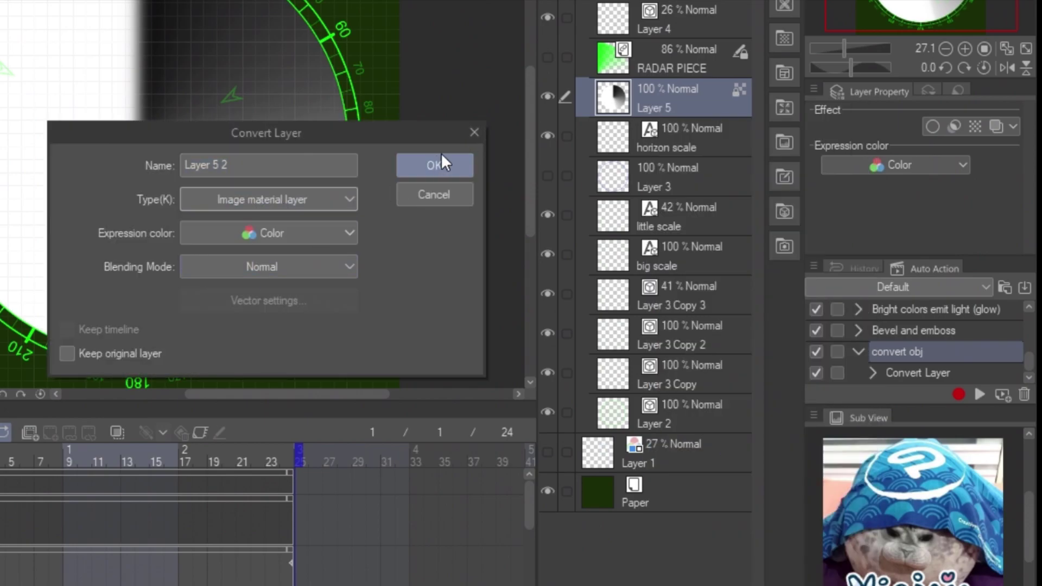
pyautogui.click(434, 165)
# Step: Tint the converted layer green using layer colour with progressively darker green sub colours
pyautogui.click(842, 81)
pyautogui.click(1022, 240)
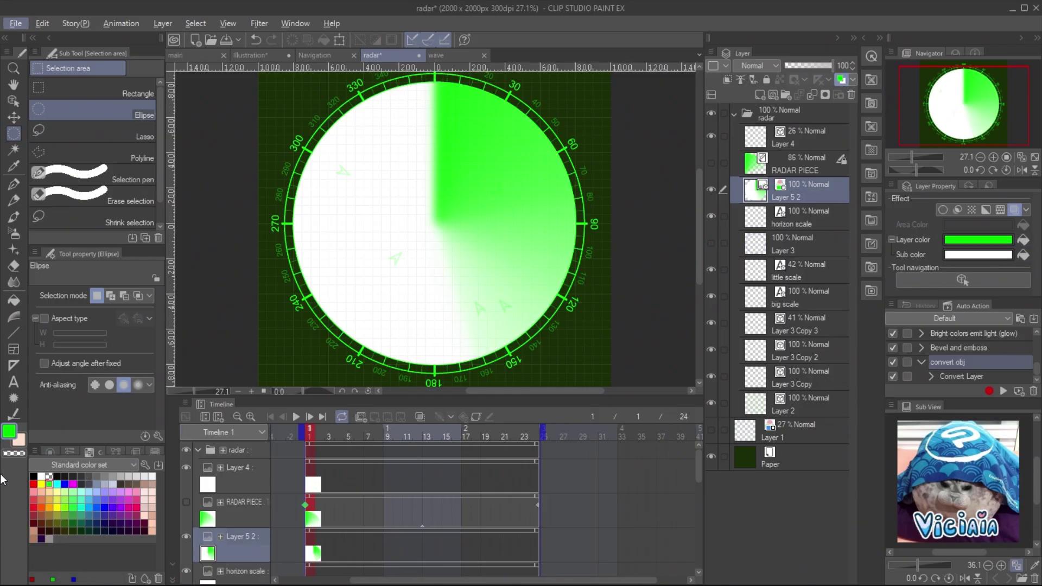
pyautogui.click(50, 451)
pyautogui.click(128, 509)
pyautogui.click(1023, 256)
pyautogui.click(127, 517)
pyautogui.click(1022, 256)
pyautogui.click(128, 524)
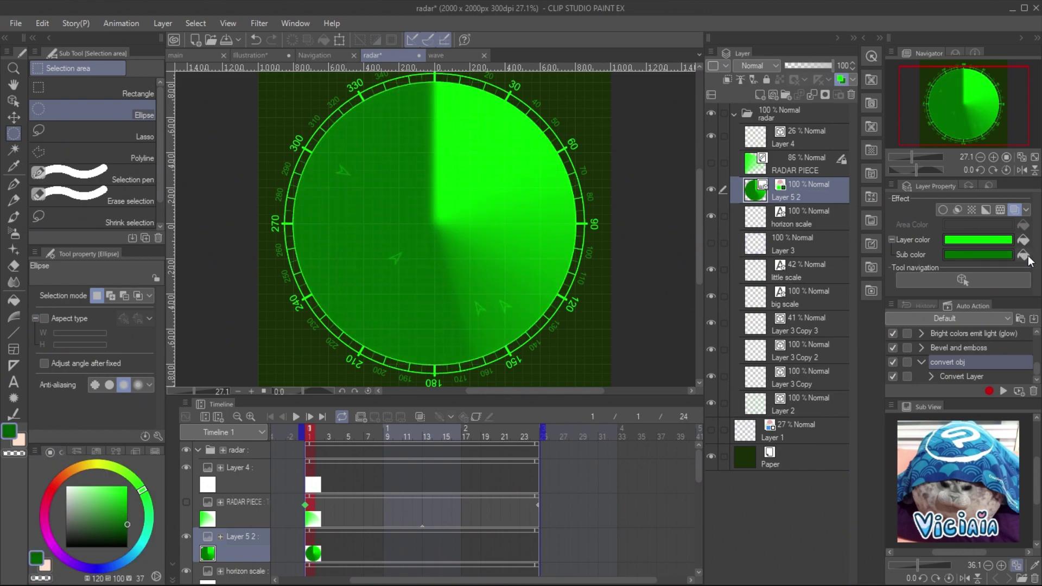
pyautogui.click(1025, 255)
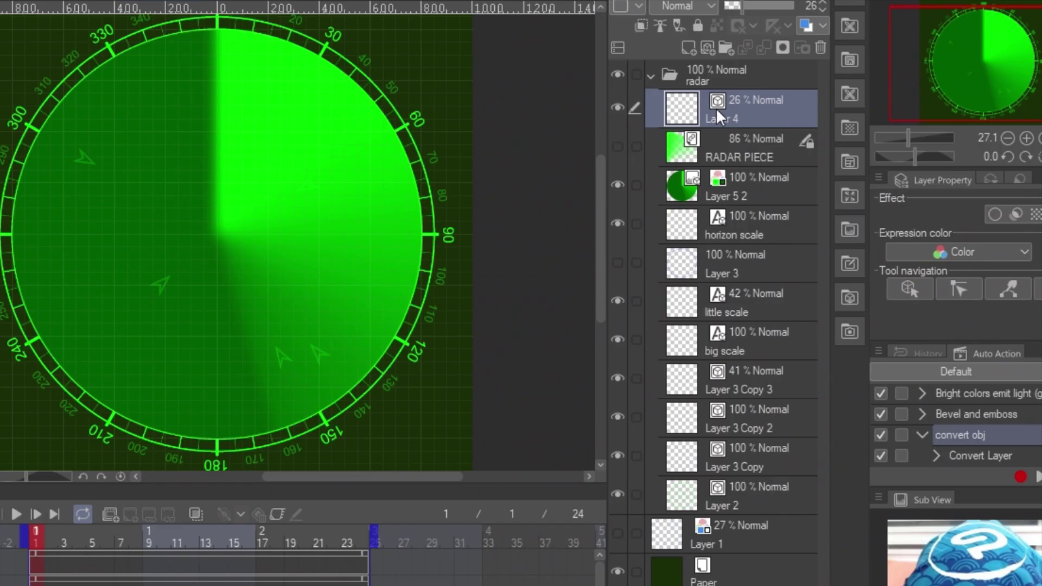
# Step: Create a selection from Layer 4 and mask Layer 5 2 outside that selection
pyautogui.rightClick(778, 136)
pyautogui.moveTo(809, 340)
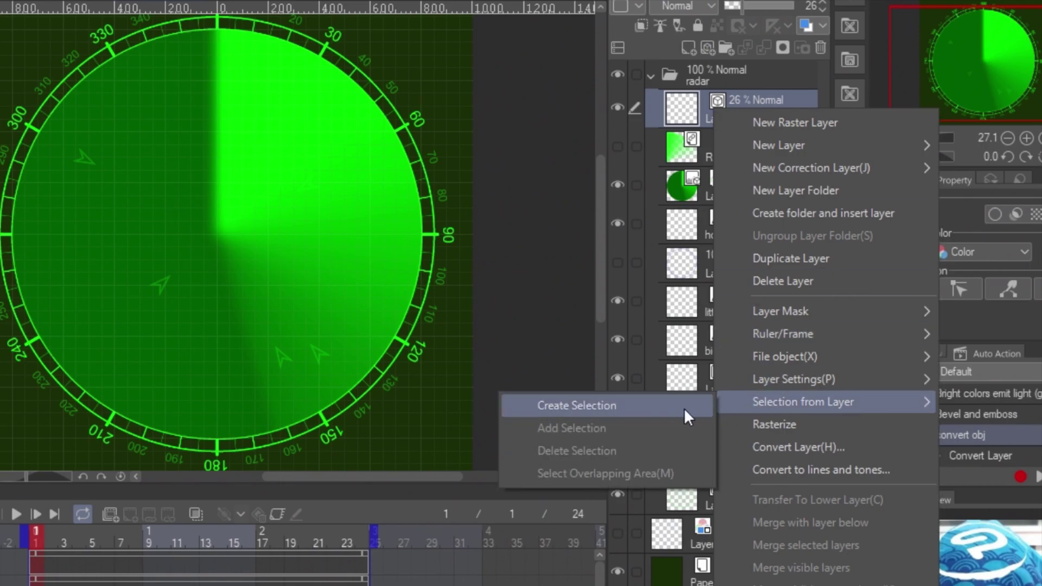
pyautogui.click(684, 408)
pyautogui.click(749, 179)
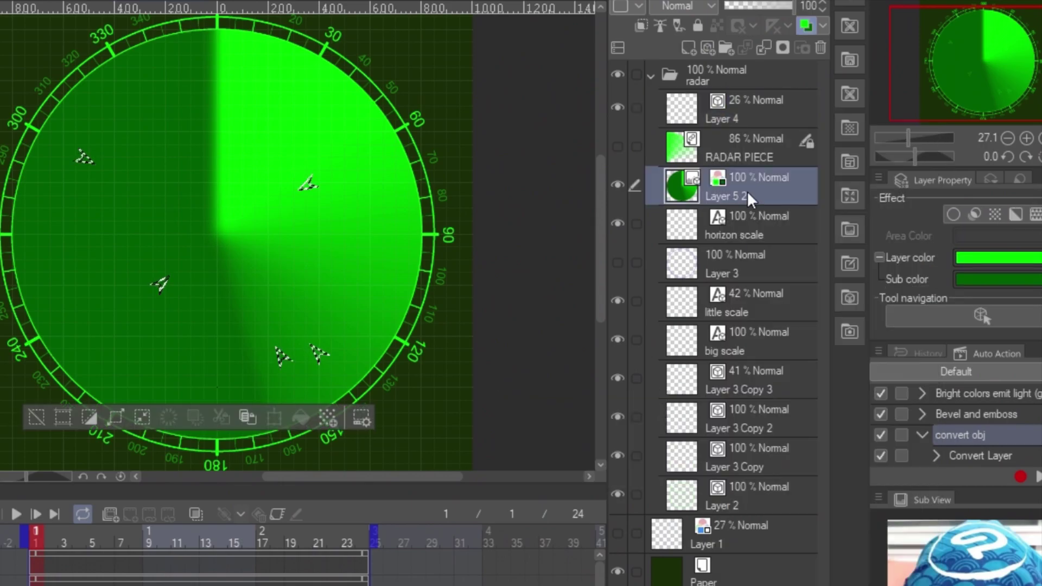
pyautogui.rightClick(747, 190)
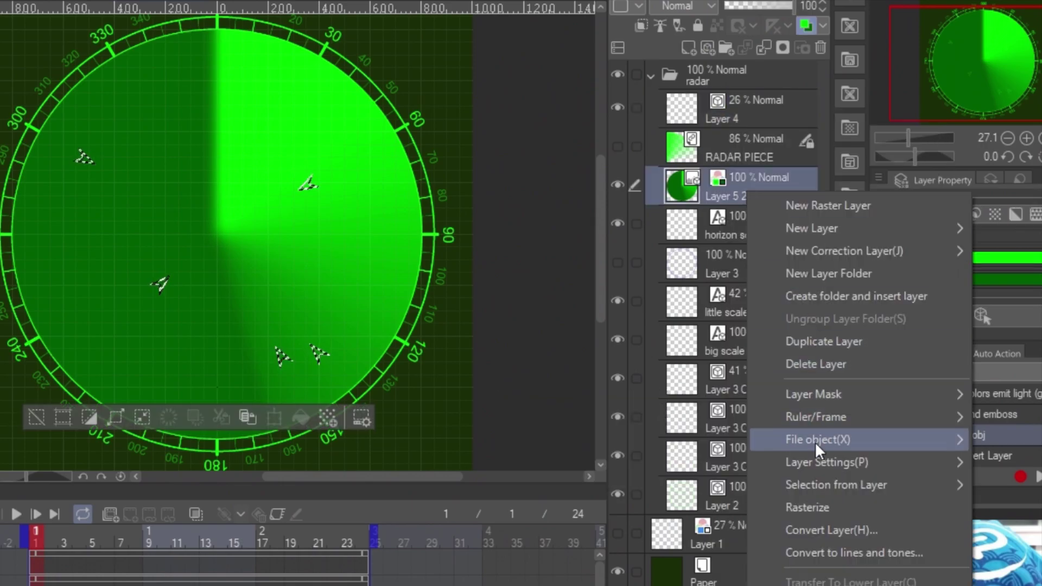
pyautogui.moveTo(815, 395)
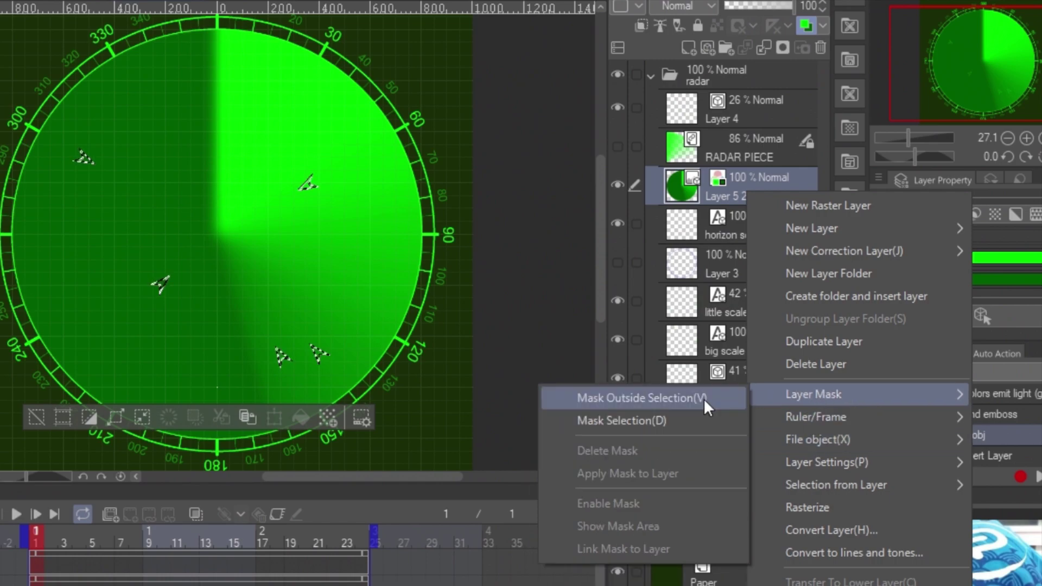
pyautogui.click(668, 408)
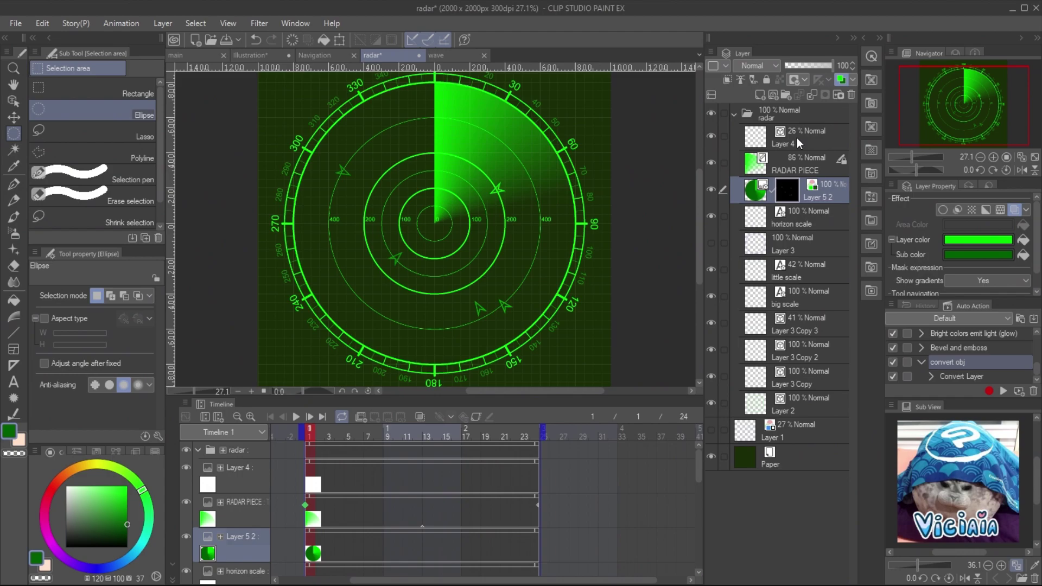
# Step: Move Layer 5 2 above RADAR PIECE and keyframe it at frames 1 and 24
pyautogui.click(740, 110)
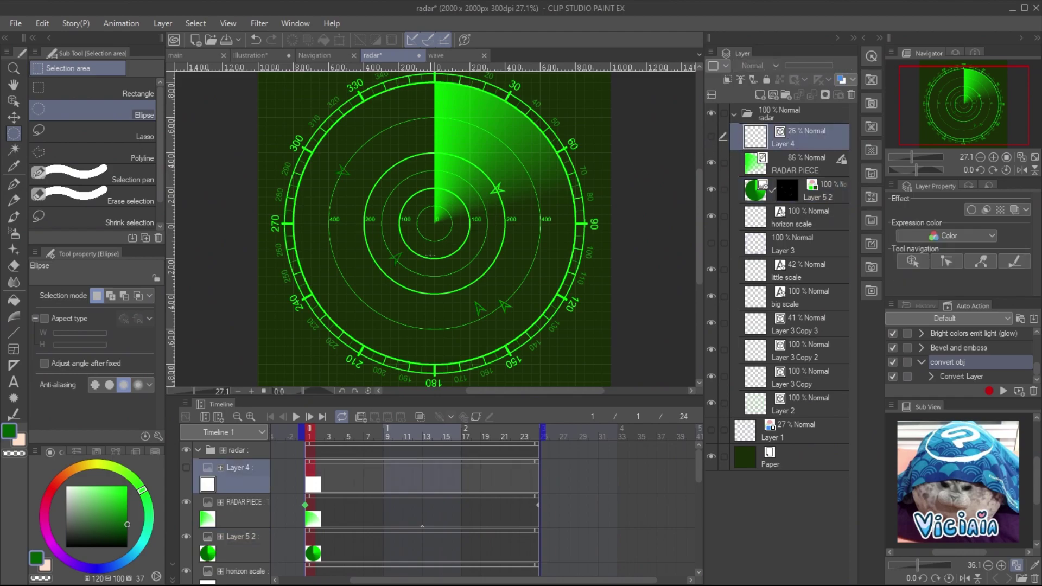
pyautogui.moveTo(818, 191); pyautogui.dragTo(803, 152)
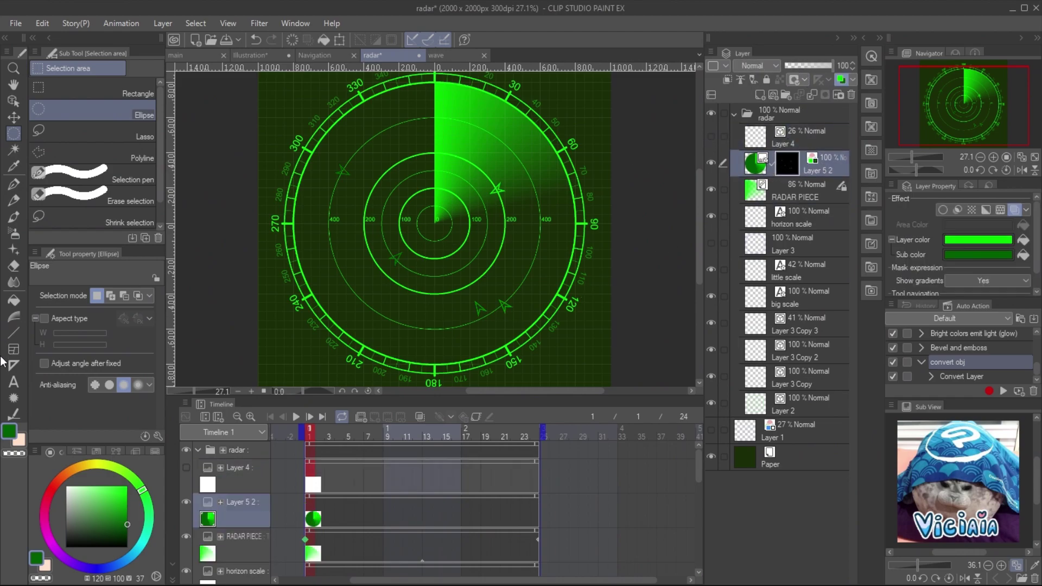
pyautogui.click(476, 417)
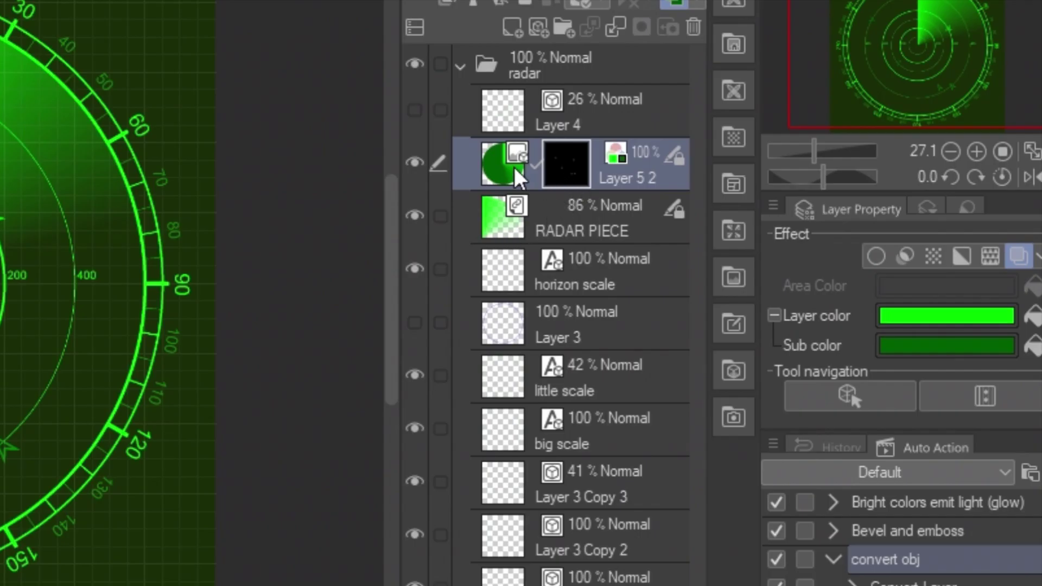
pyautogui.click(513, 166)
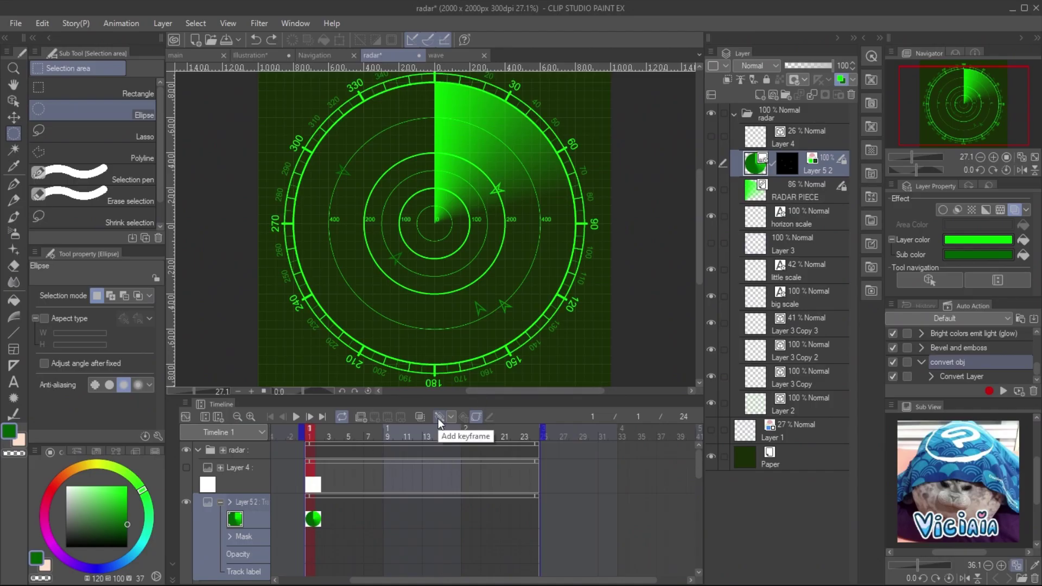
pyautogui.click(439, 417)
pyautogui.click(535, 434)
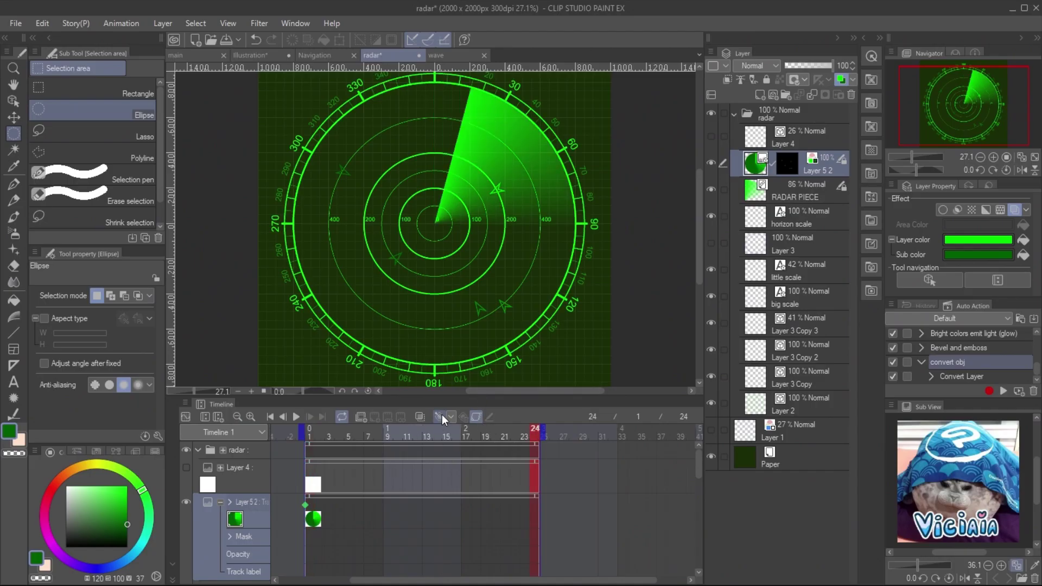
pyautogui.click(441, 415)
pyautogui.click(14, 101)
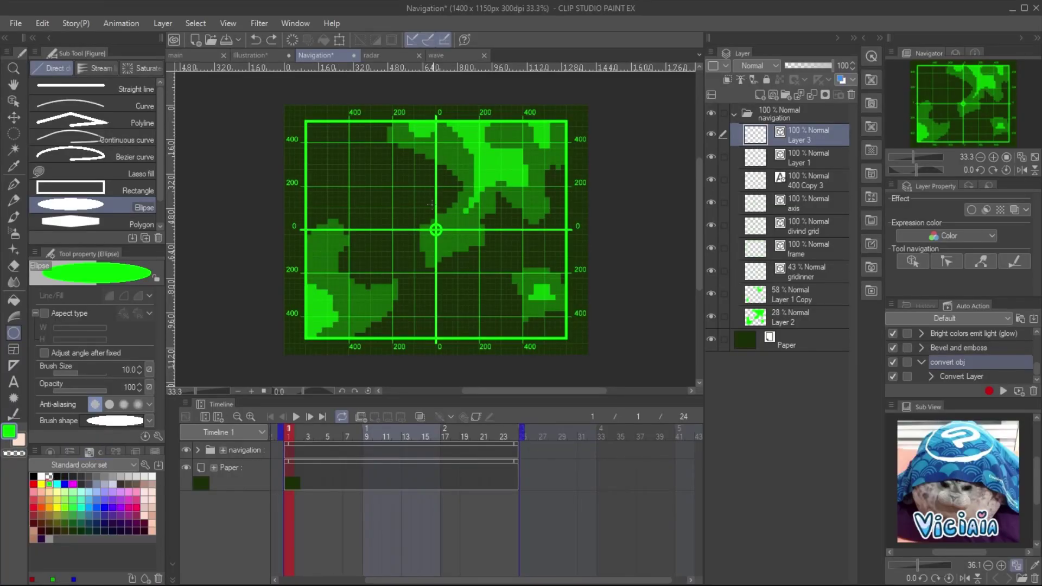
# Step: Draw a large green circle on the crosshair and convert its layer to image material
pyautogui.moveTo(349, 142); pyautogui.dragTo(523, 317)
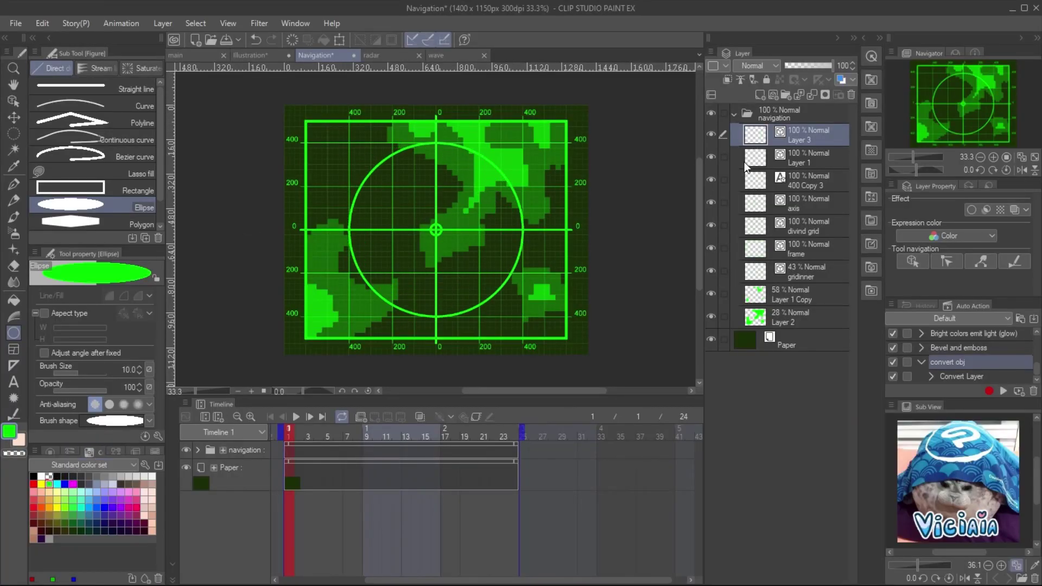
pyautogui.rightClick(788, 134)
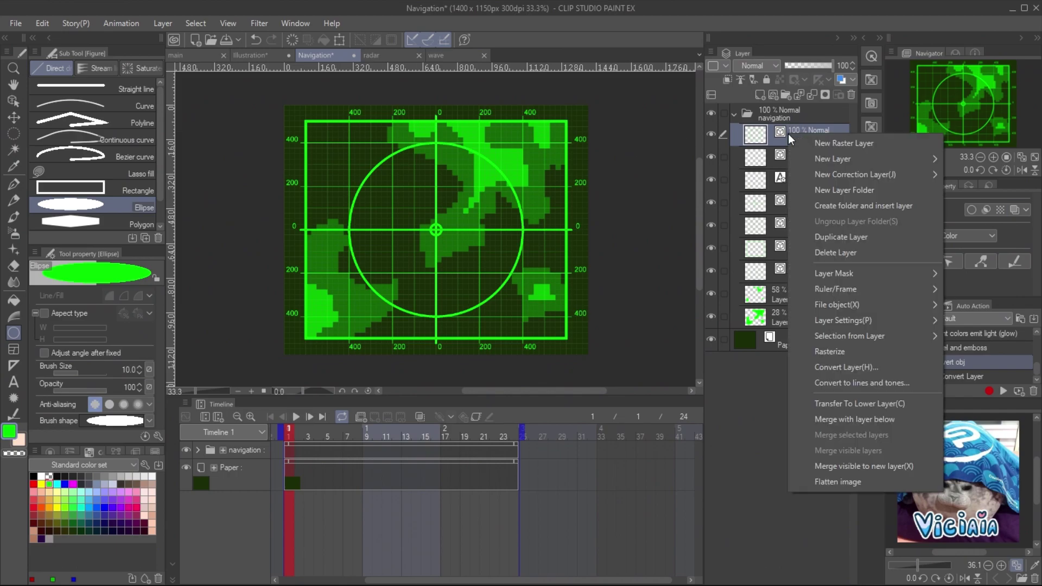
pyautogui.click(854, 367)
pyautogui.click(529, 258)
pyautogui.click(527, 302)
pyautogui.click(631, 236)
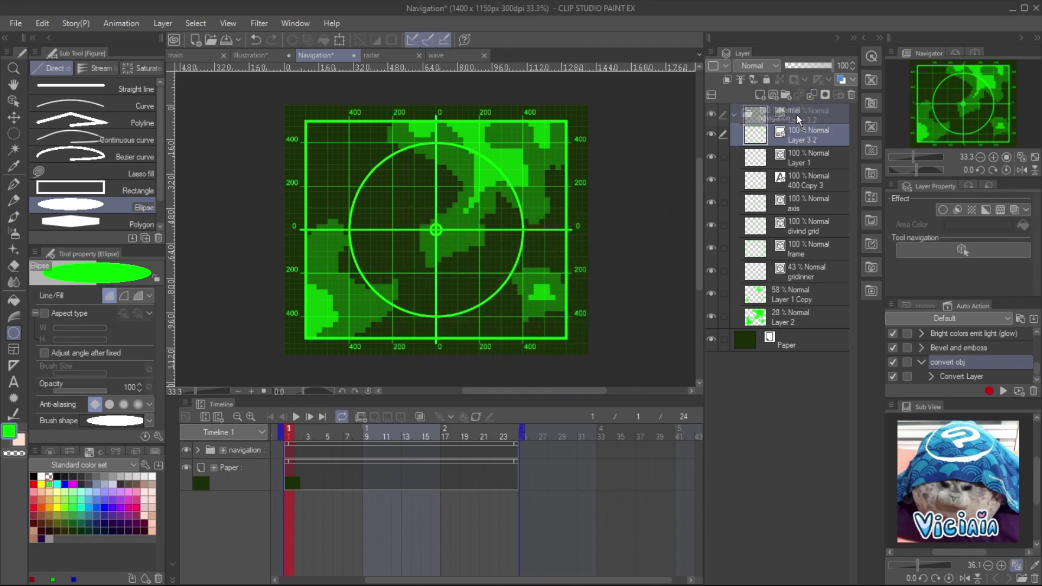
# Step: Keyframe the circle's scale from 205% at frame 1 down to 10% at frame 24
pyautogui.click(476, 416)
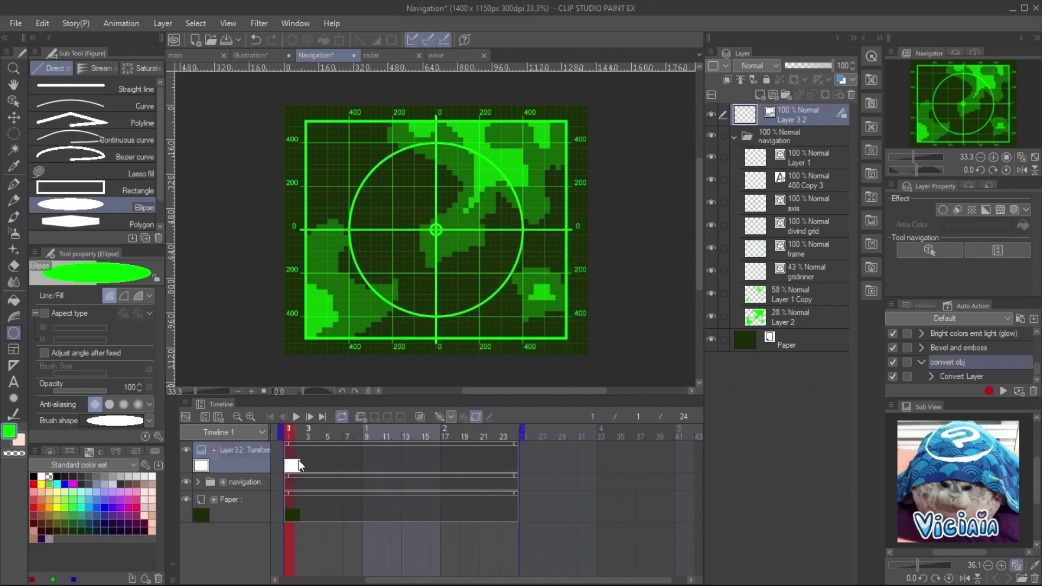
pyautogui.click(14, 101)
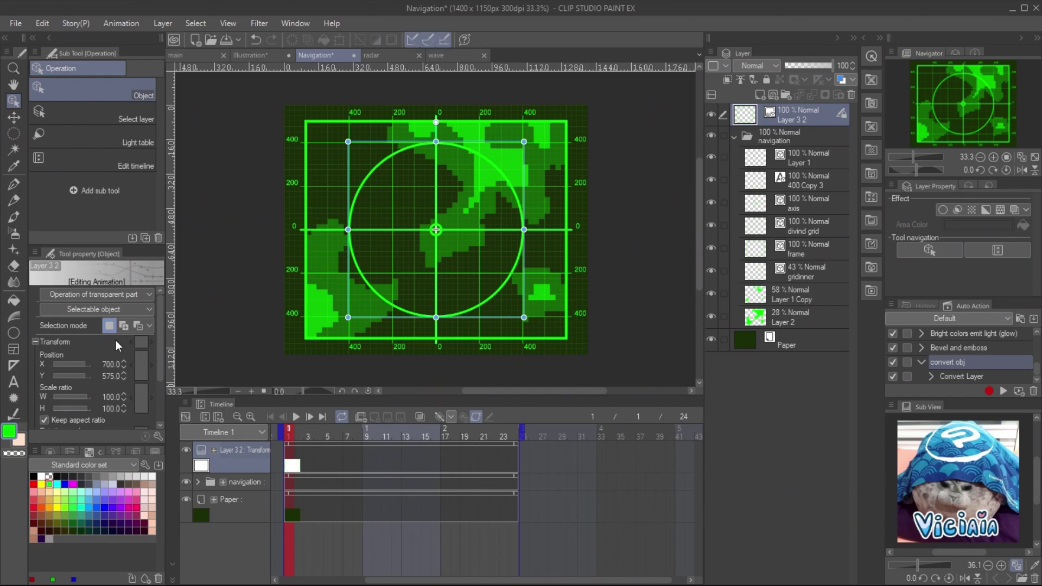
pyautogui.scroll(-5, 116, 340)
pyautogui.click(440, 417)
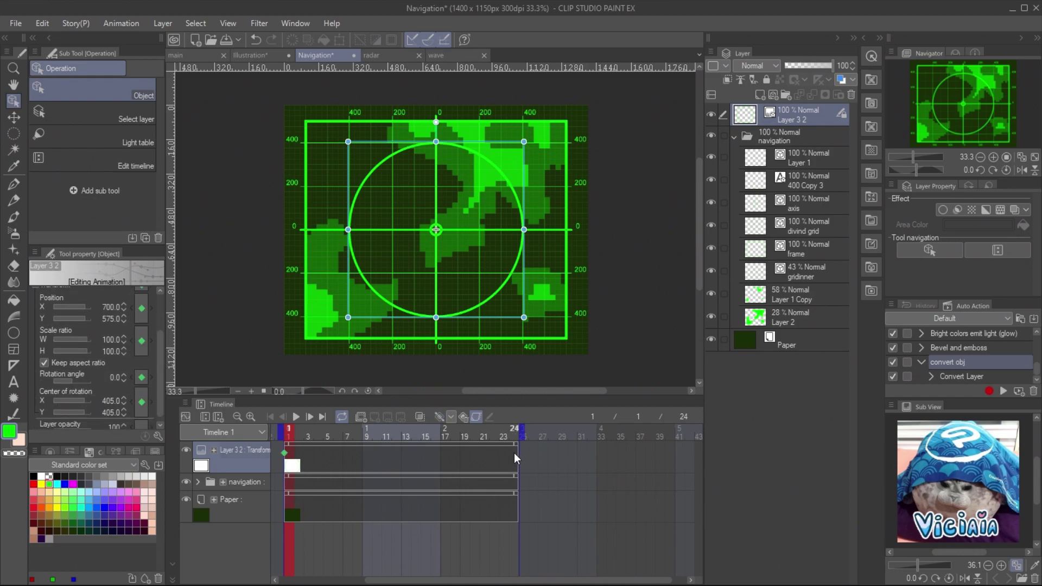
pyautogui.click(124, 337)
pyautogui.moveTo(124, 336); pyautogui.dragTo(125, 337)
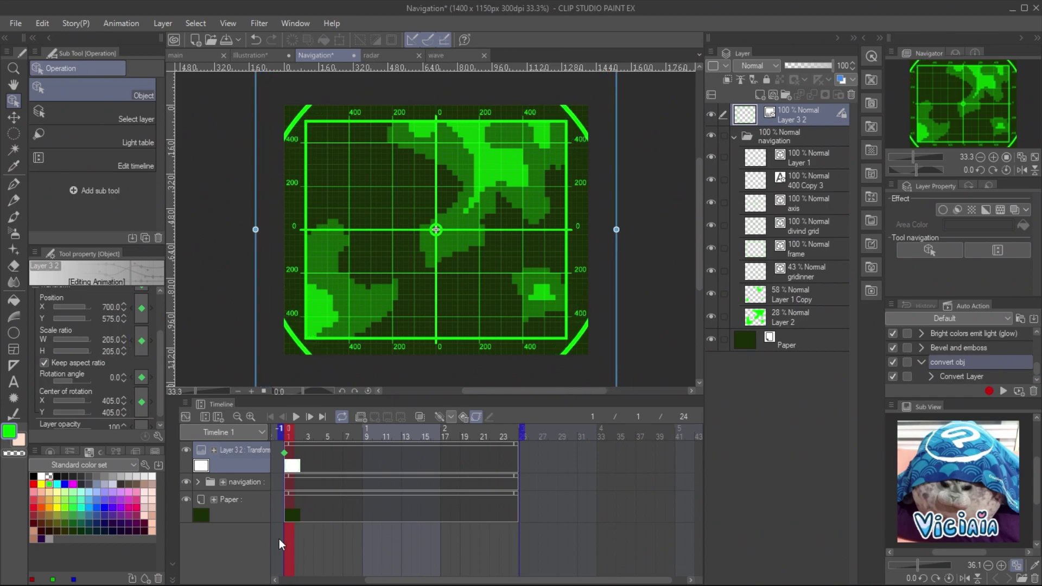
pyautogui.click(514, 429)
pyautogui.click(120, 342)
pyautogui.write('10')
pyautogui.press('Return')
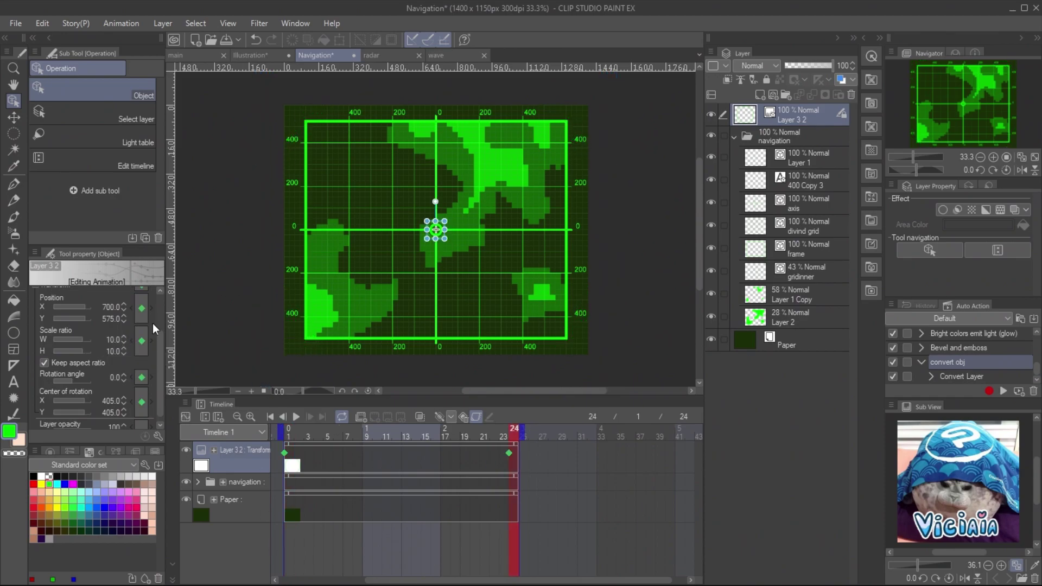
pyautogui.moveTo(288, 430); pyautogui.dragTo(397, 431)
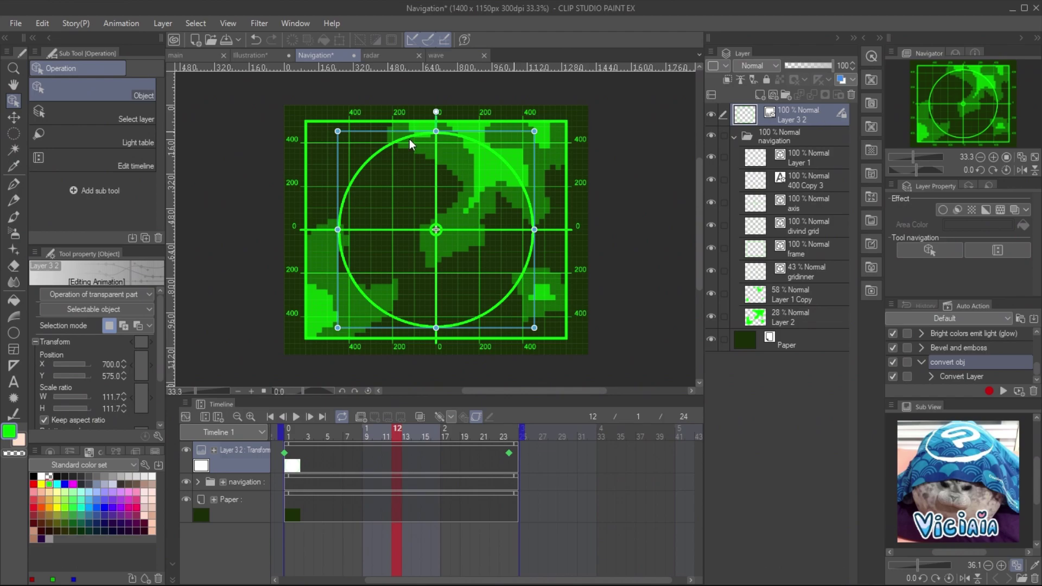
pyautogui.click(12, 134)
# Step: Select the map's square frame and mask Layer 3 2 outside that selection
pyautogui.moveTo(305, 121)
pyautogui.mouseDown()
pyautogui.moveTo(452, 227)
pyautogui.moveTo(566, 337)
pyautogui.mouseUp()
pyautogui.click(476, 417)
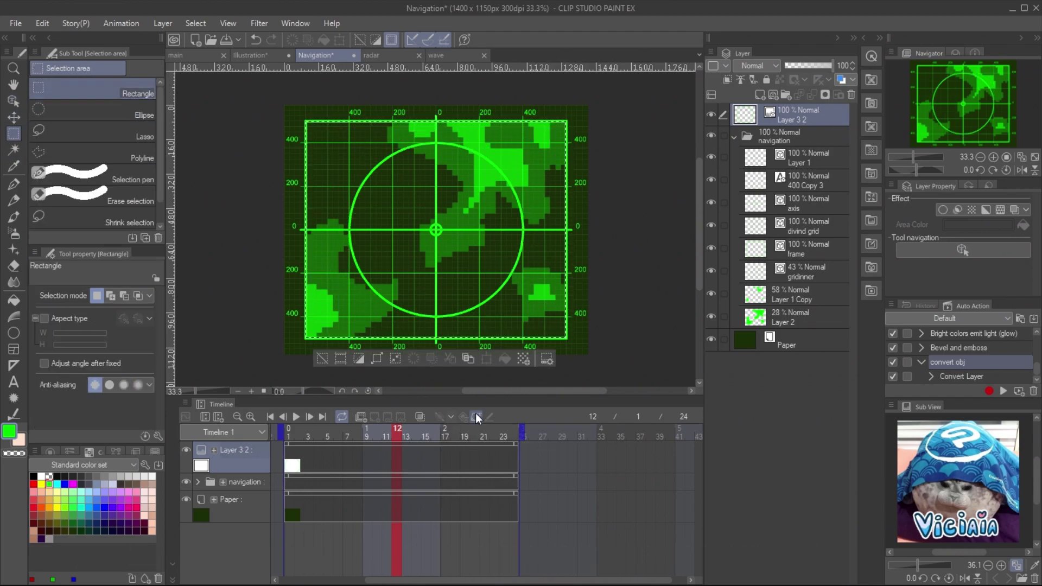
pyautogui.rightClick(798, 127)
pyautogui.moveTo(838, 255)
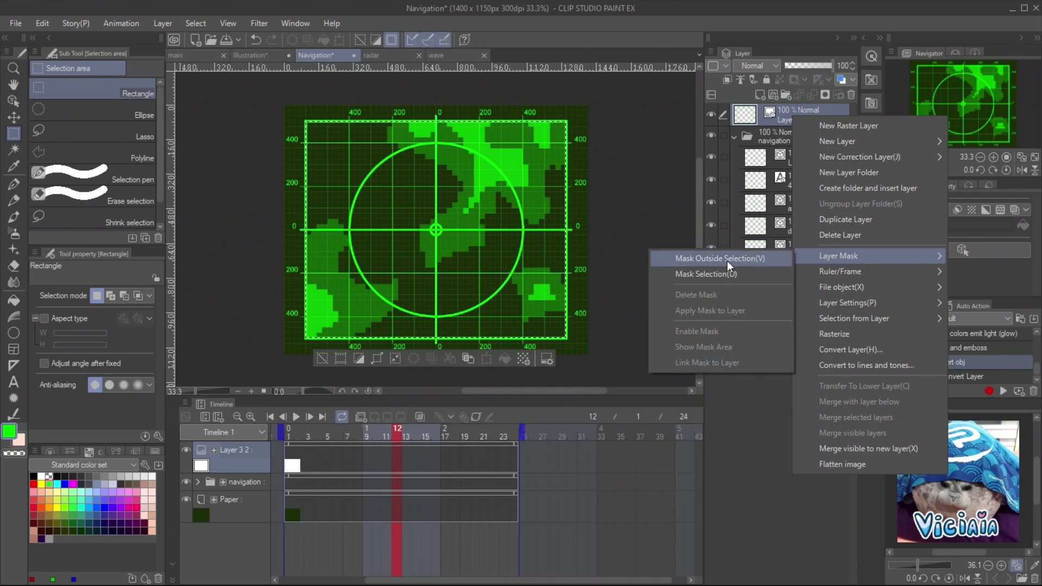
pyautogui.click(728, 260)
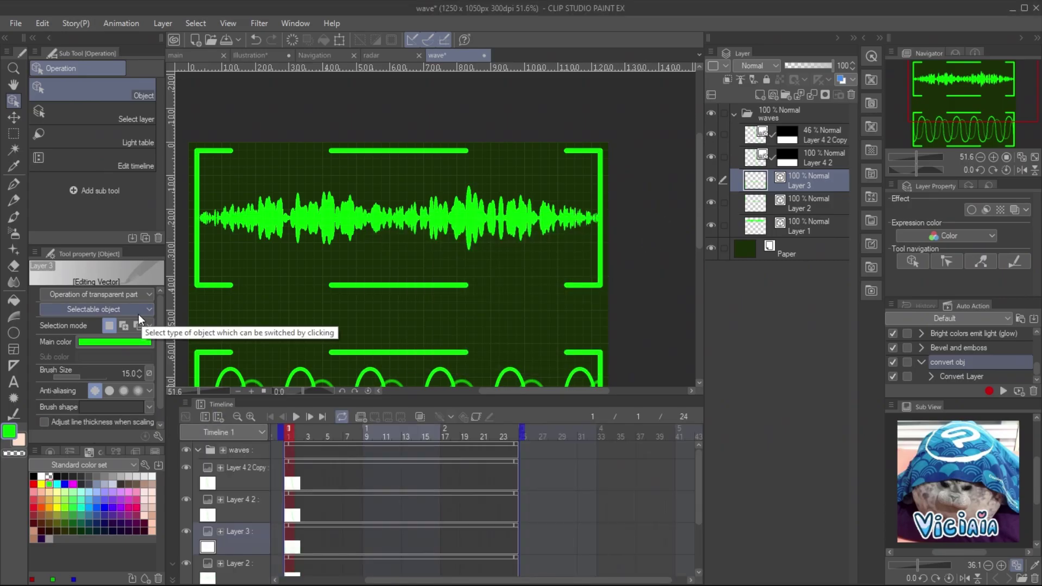
# Step: Move Layer 1 into animation Folder 1 and assign it as the frame 1 cel
pyautogui.click(283, 476)
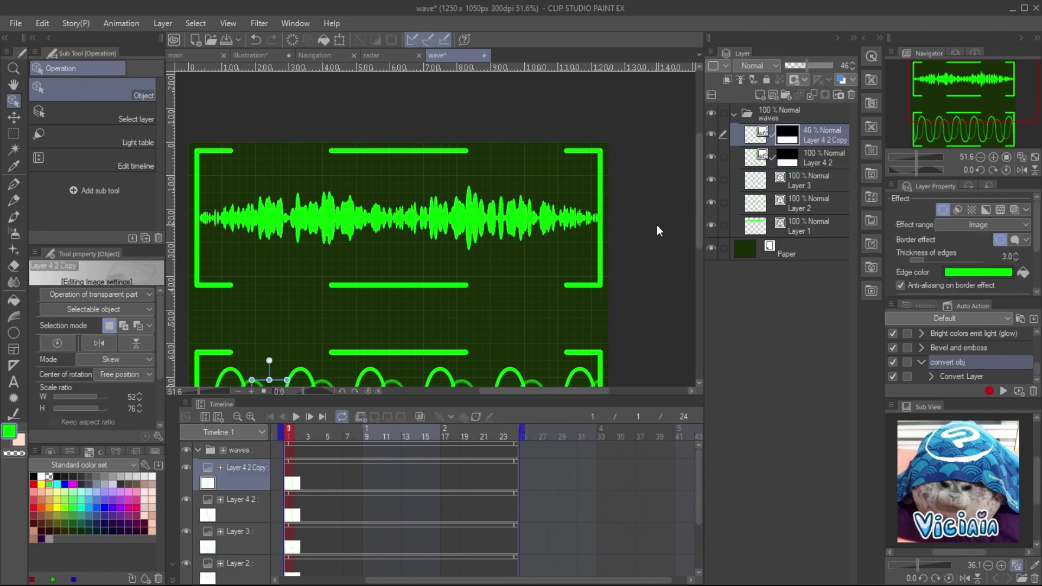
pyautogui.click(801, 227)
pyautogui.moveTo(458, 397); pyautogui.dragTo(471, 297)
pyautogui.moveTo(791, 251); pyautogui.dragTo(802, 224)
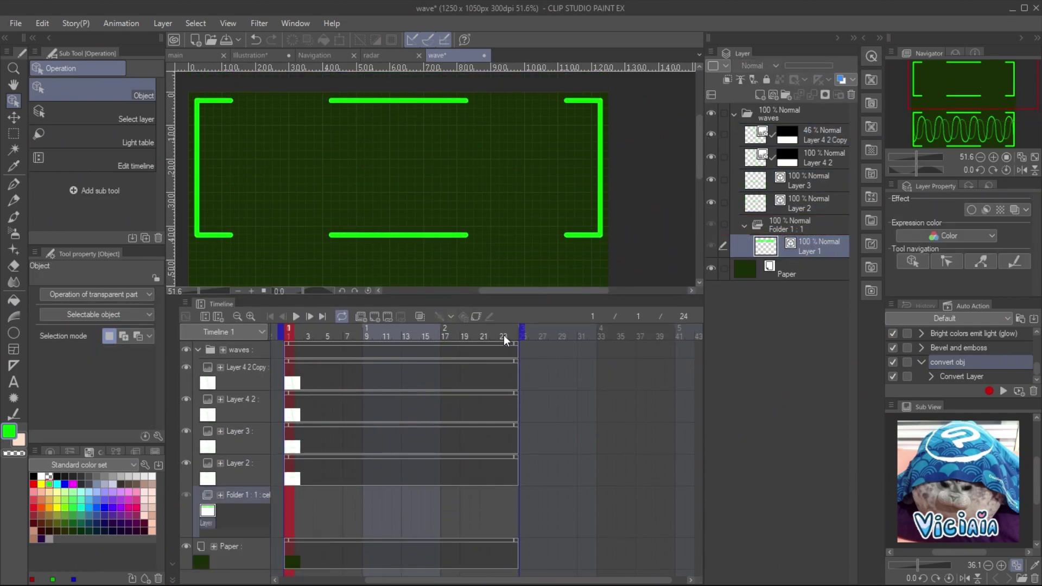
pyautogui.rightClick(292, 509)
pyautogui.click(311, 251)
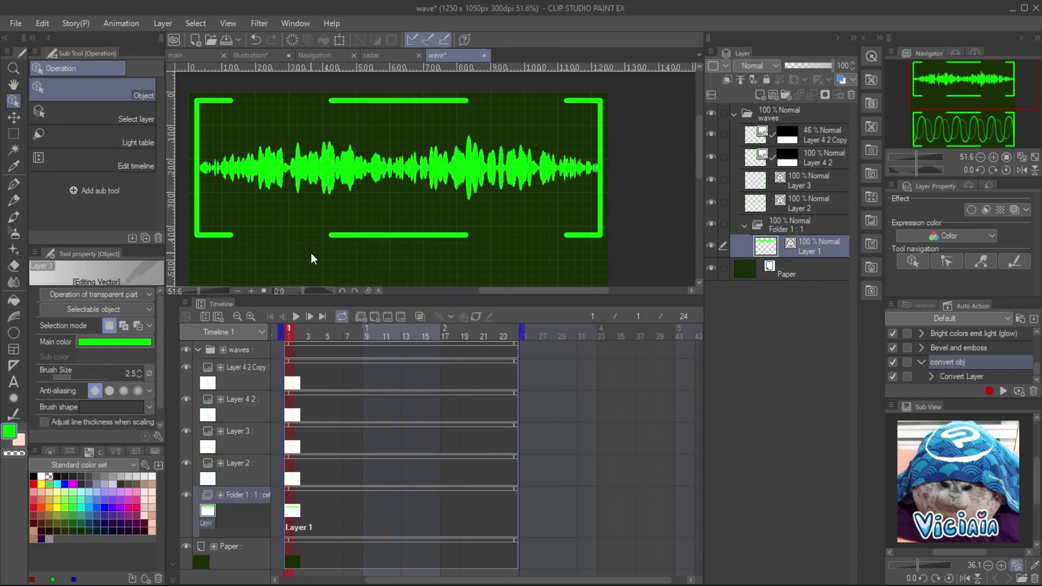
# Step: Give the waveform a uniform fixed 2.0 line width and rename the layer 01
pyautogui.click(13, 416)
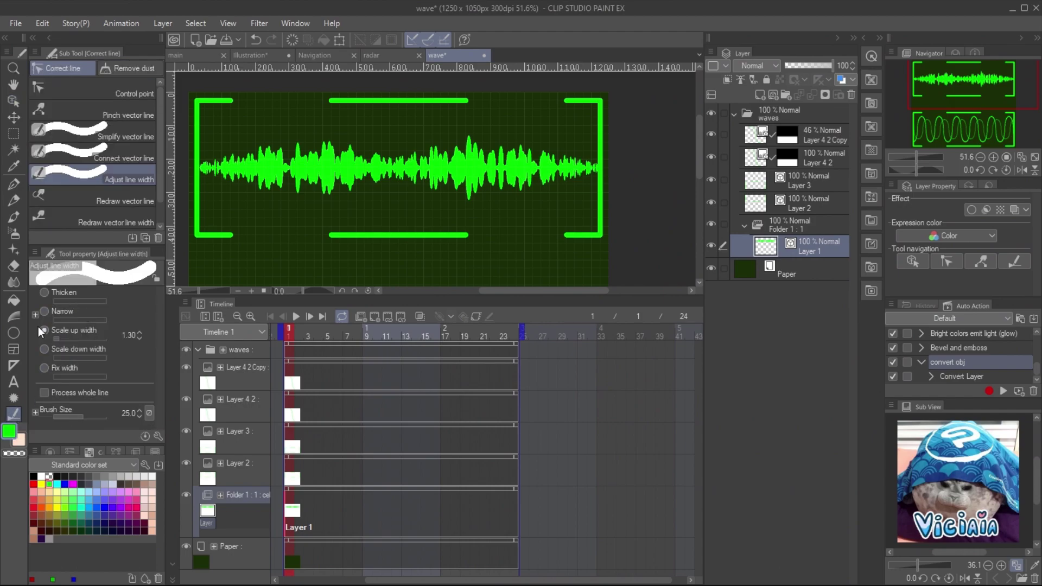
pyautogui.click(44, 368)
pyautogui.click(43, 394)
pyautogui.moveTo(347, 138); pyautogui.dragTo(347, 209)
pyautogui.click(69, 376)
pyautogui.moveTo(337, 138); pyautogui.dragTo(338, 203)
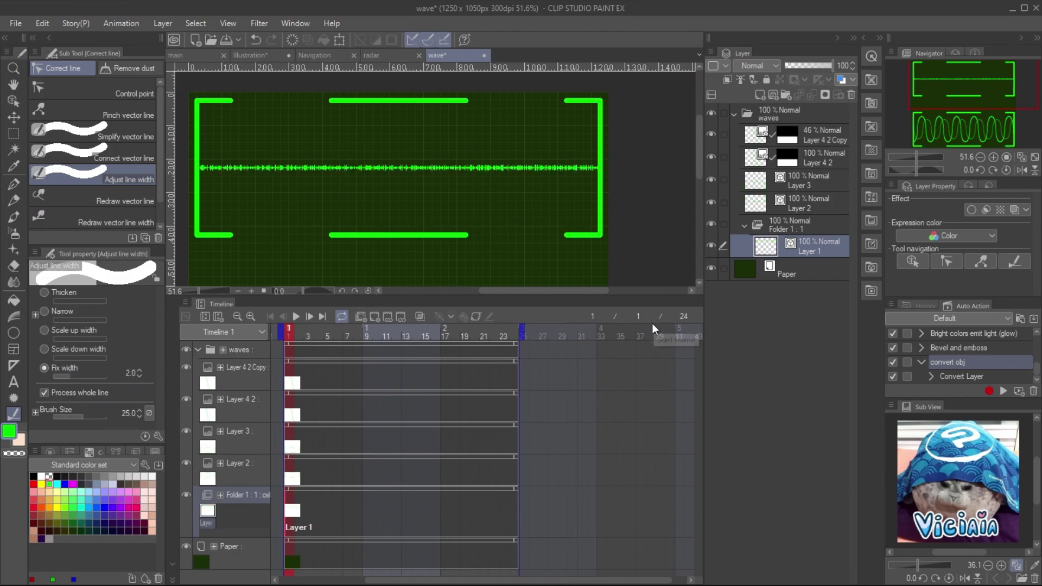
pyautogui.doubleClick(813, 250)
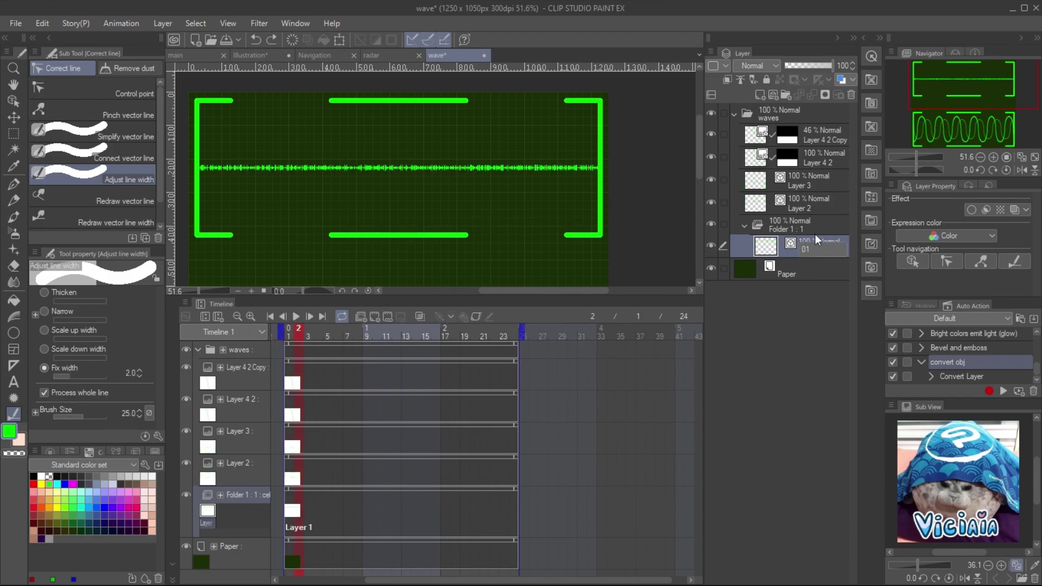
pyautogui.press('Return')
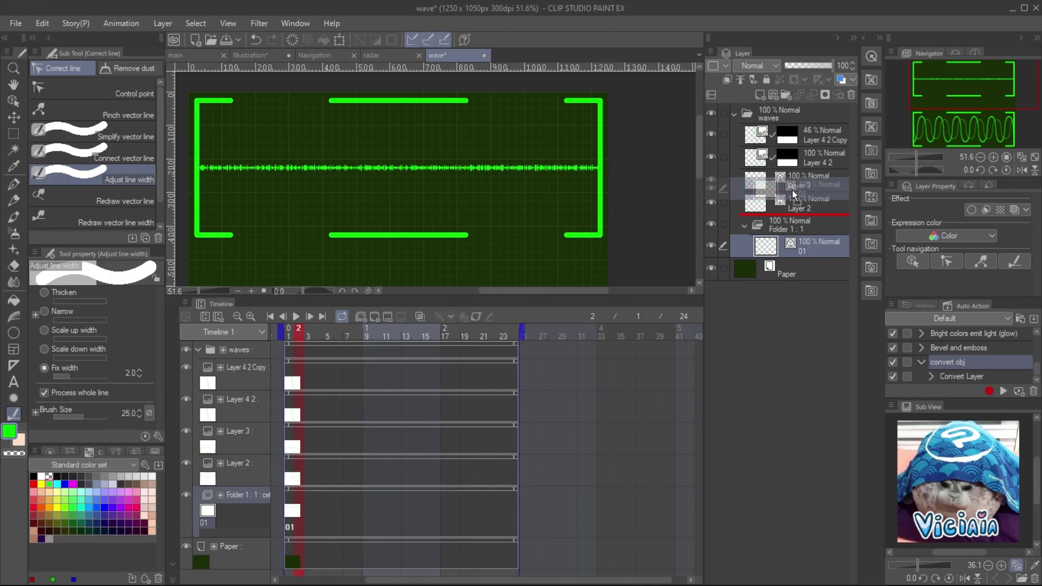
# Step: Add cel 02 at frame 2 and try thickening parts of its waveform
pyautogui.click(773, 95)
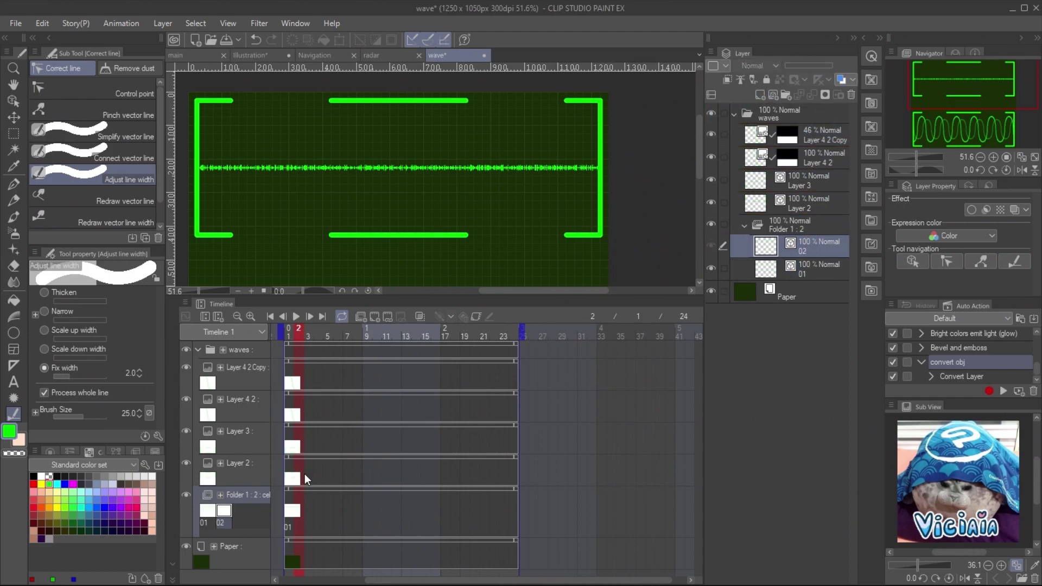
pyautogui.rightClick(298, 510)
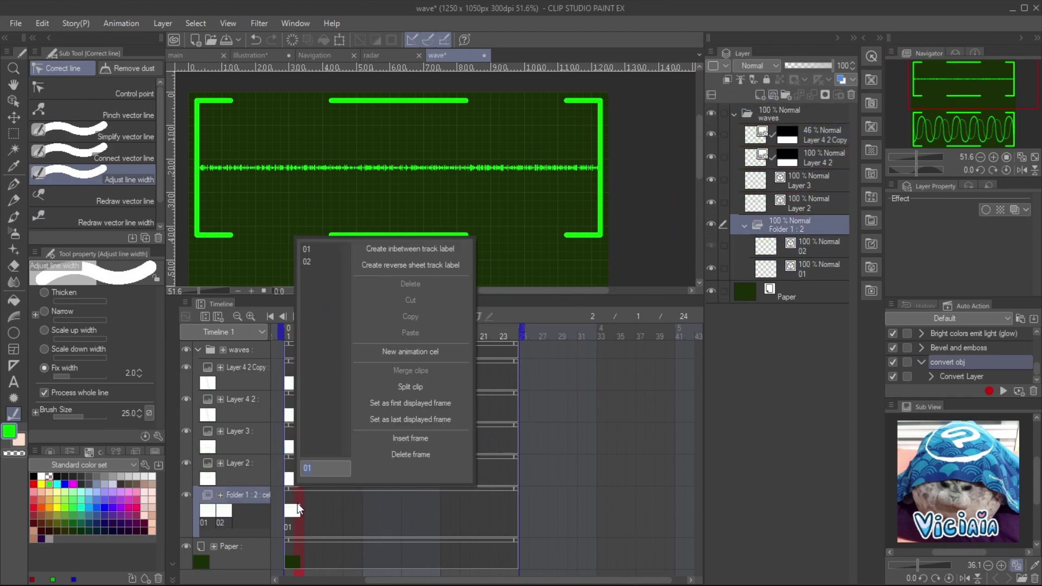
pyautogui.click(313, 262)
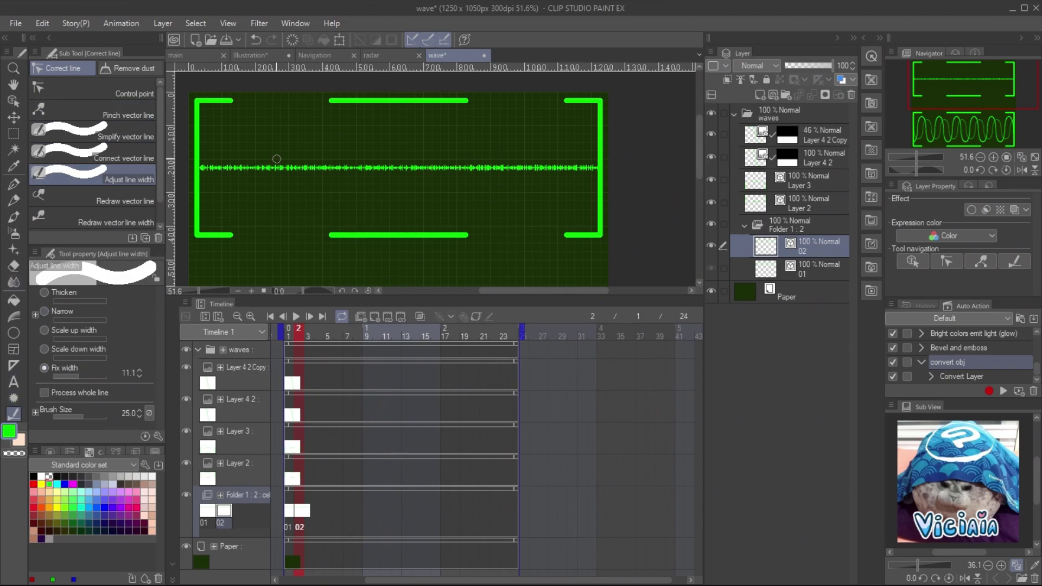
pyautogui.moveTo(266, 166); pyautogui.dragTo(328, 167)
pyautogui.moveTo(410, 166); pyautogui.dragTo(510, 167)
pyautogui.hotkey('ctrl', 'z')
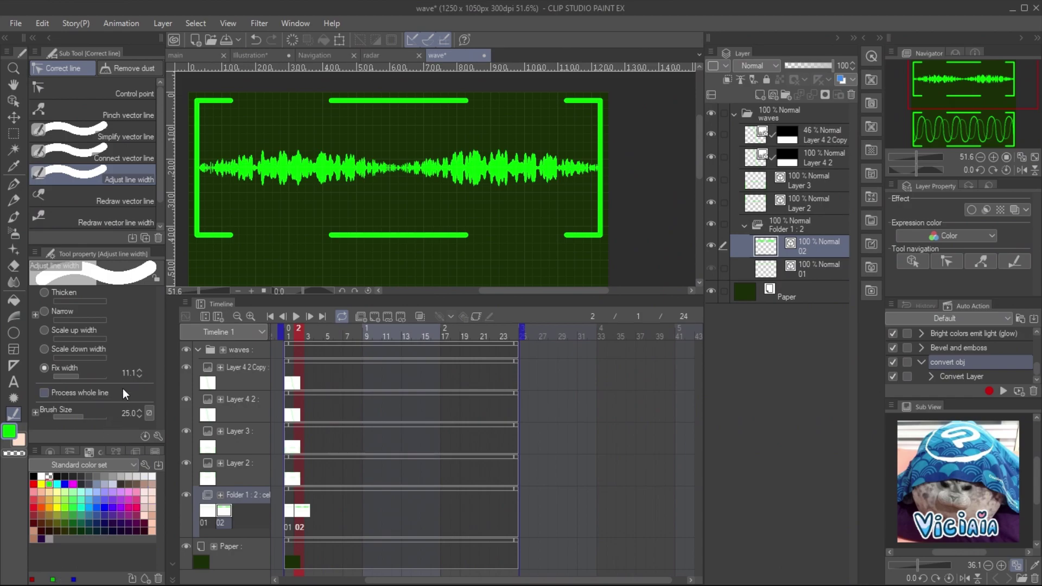
pyautogui.click(140, 371)
pyautogui.moveTo(317, 167); pyautogui.dragTo(390, 167)
pyautogui.hotkey('ctrl', 'z')
pyautogui.moveTo(272, 166); pyautogui.dragTo(347, 167)
pyautogui.hotkey('ctrl', 'z')
# Step: Add another waveform cel and vary its line widths along the wave
pyautogui.click(75, 330)
pyautogui.click(78, 349)
pyautogui.moveTo(217, 167); pyautogui.dragTo(570, 167)
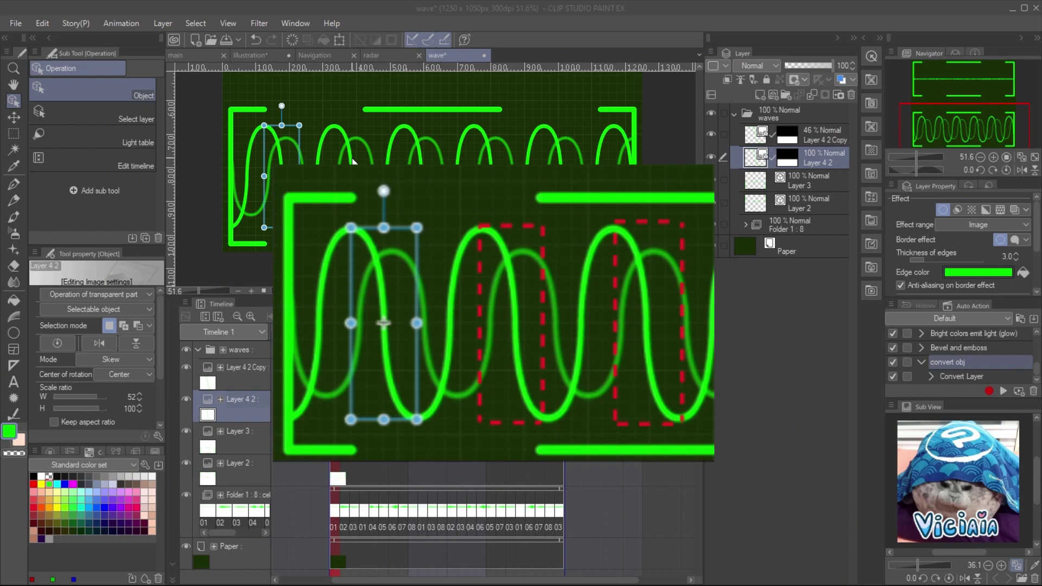
# Step: Keyframe Layer 4 2's sine wave to slide about 130 px right from frame 1 to 24
pyautogui.click(476, 316)
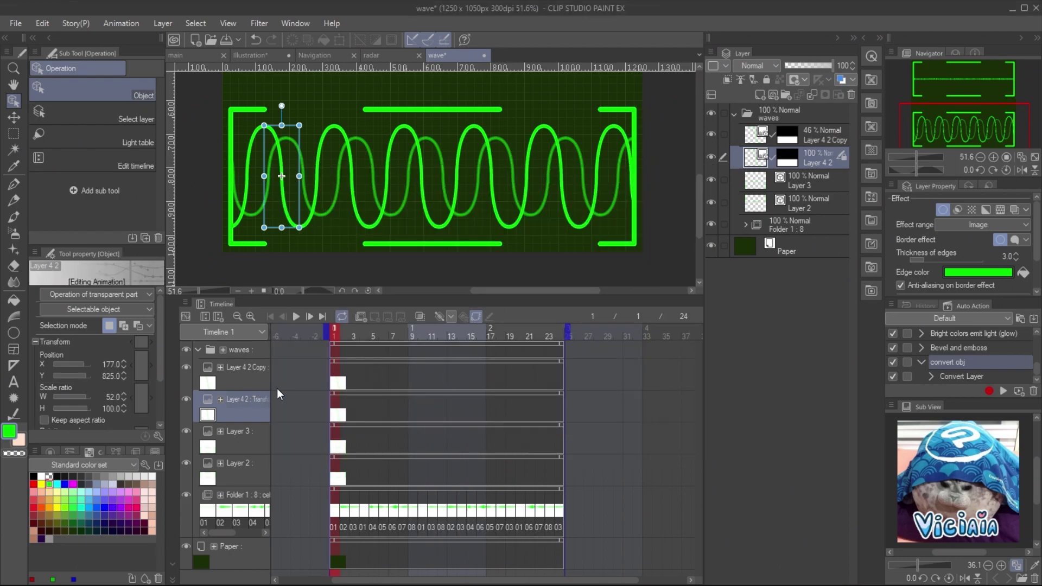
pyautogui.click(752, 163)
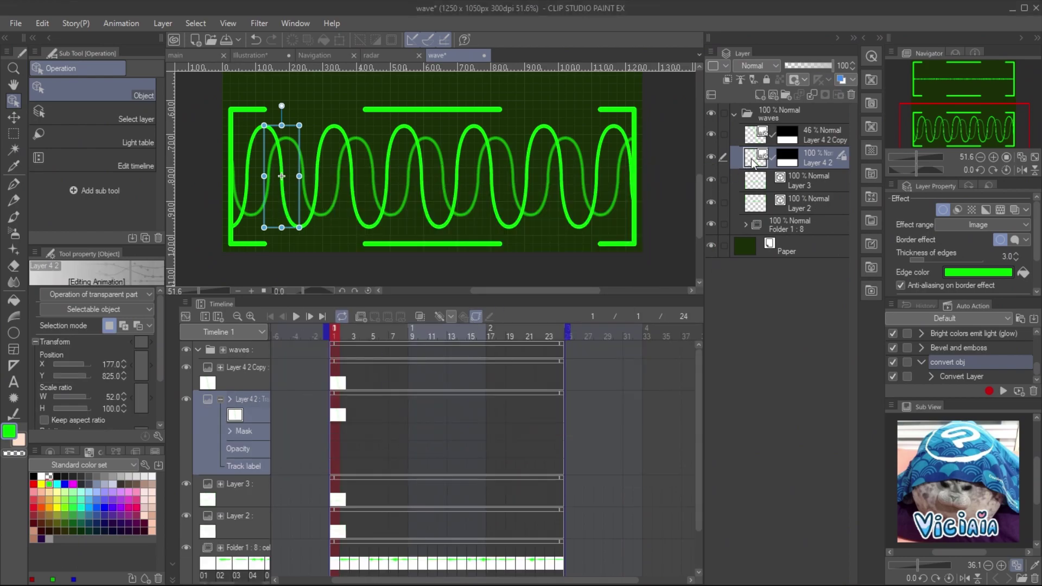
pyautogui.click(439, 315)
pyautogui.click(560, 405)
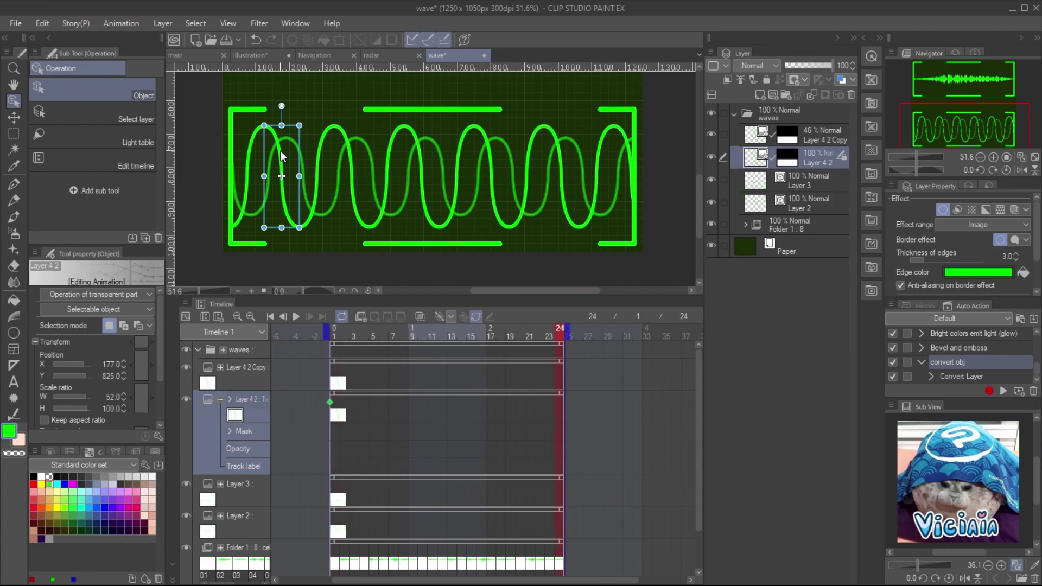
pyautogui.moveTo(281, 153); pyautogui.dragTo(350, 153)
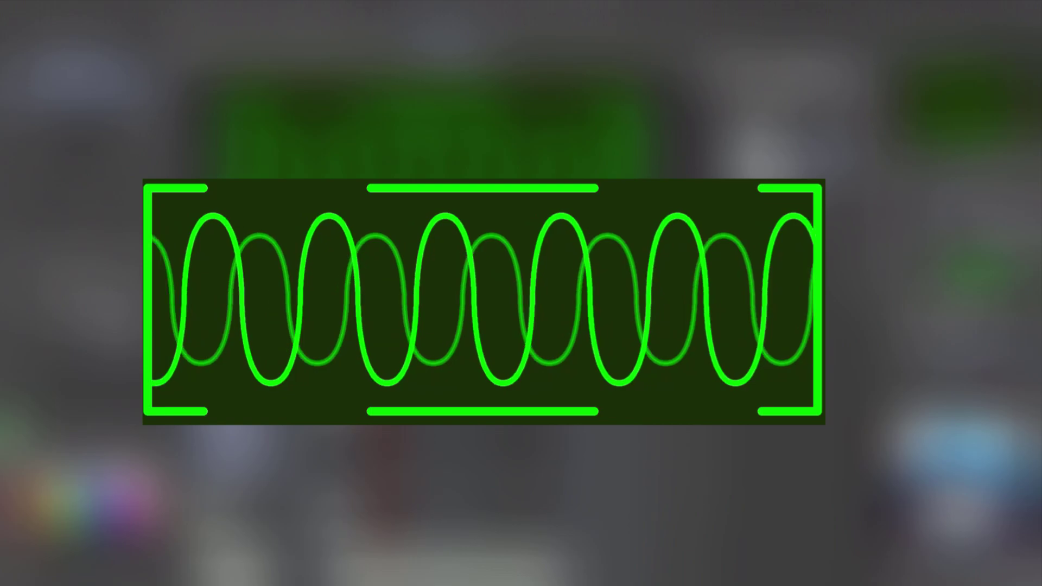
pyautogui.click(14, 24)
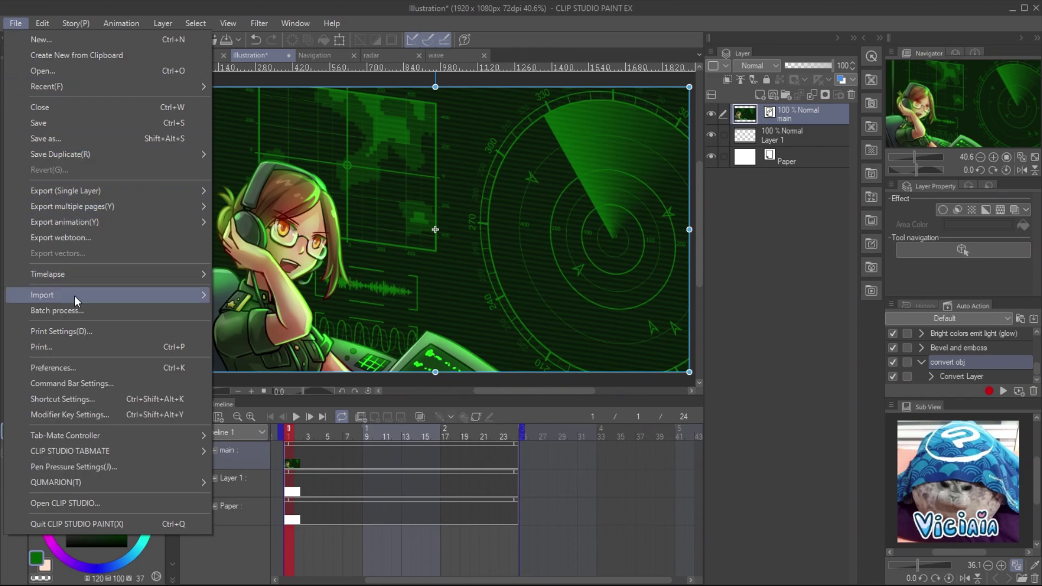
# Step: Import the radar file into Illustration as a file object layer
pyautogui.moveTo(82, 297)
pyautogui.click(296, 329)
pyautogui.scroll(-5, 404, 266)
pyautogui.click(404, 122)
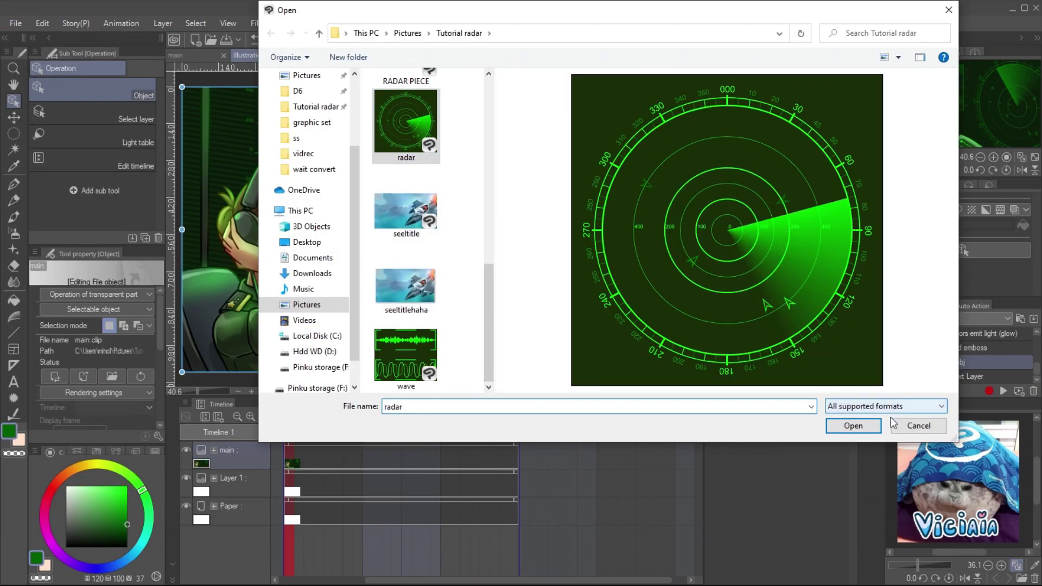
pyautogui.click(853, 426)
pyautogui.click(676, 242)
# Step: Resize and position the radar object over the picture's right half
pyautogui.scroll(-3, 670, 247)
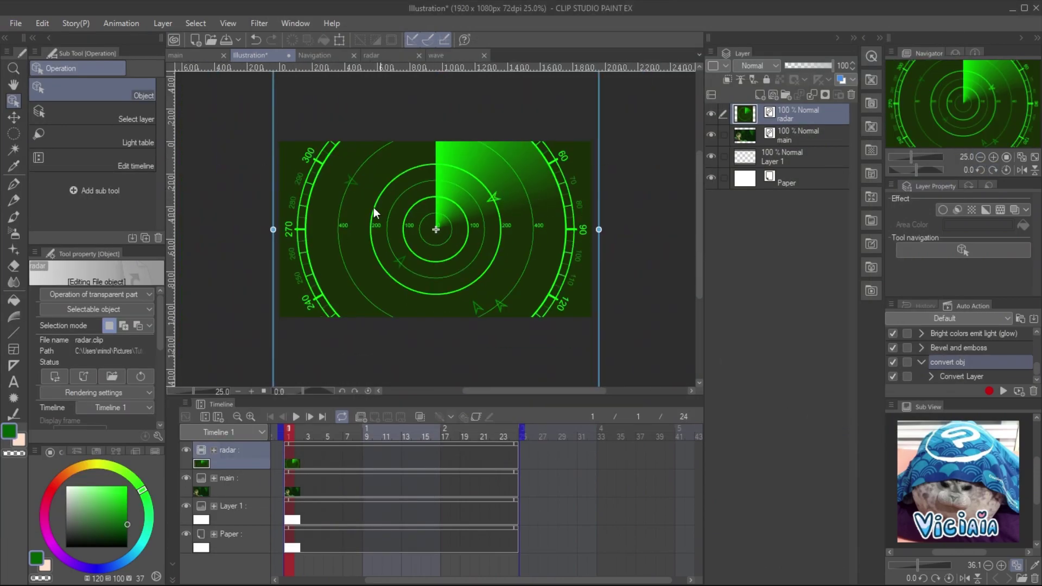
pyautogui.moveTo(435, 165); pyautogui.dragTo(481, 171)
pyautogui.moveTo(469, 163); pyautogui.dragTo(432, 126)
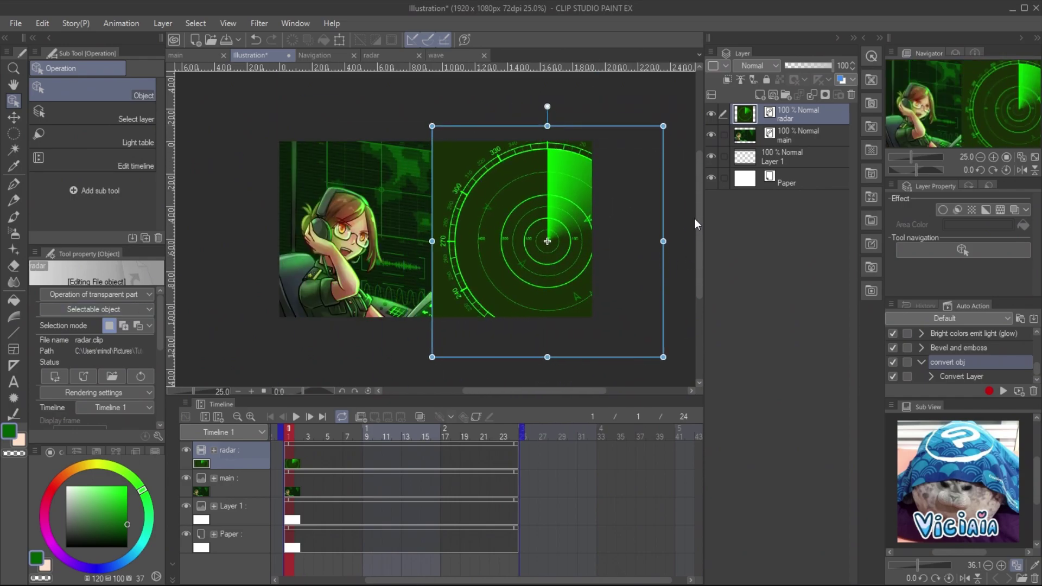
# Step: In the radar document, move the Paper layer up for a transparent background and save
pyautogui.click(383, 55)
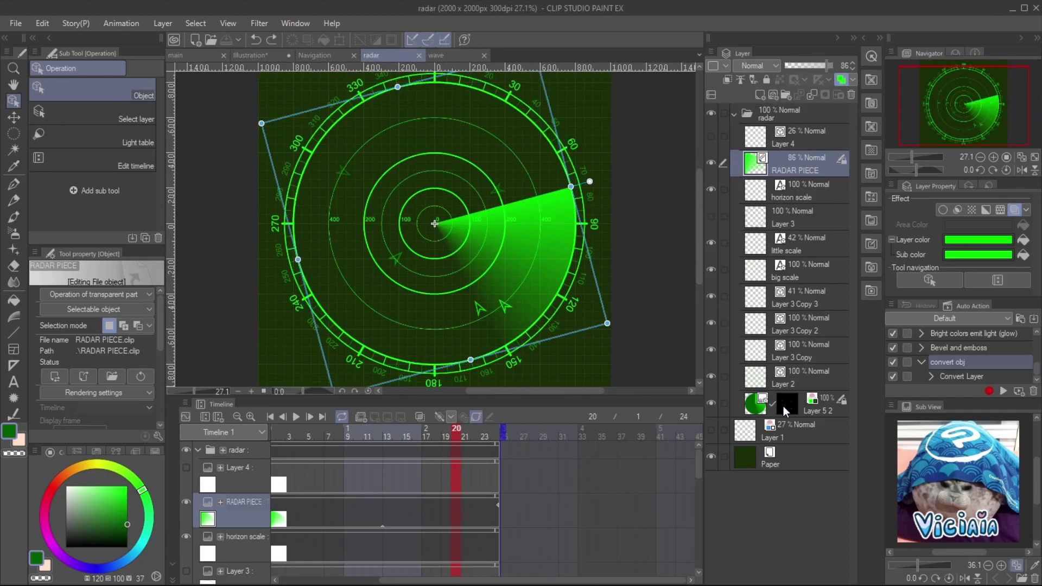
pyautogui.moveTo(794, 468); pyautogui.dragTo(851, 96)
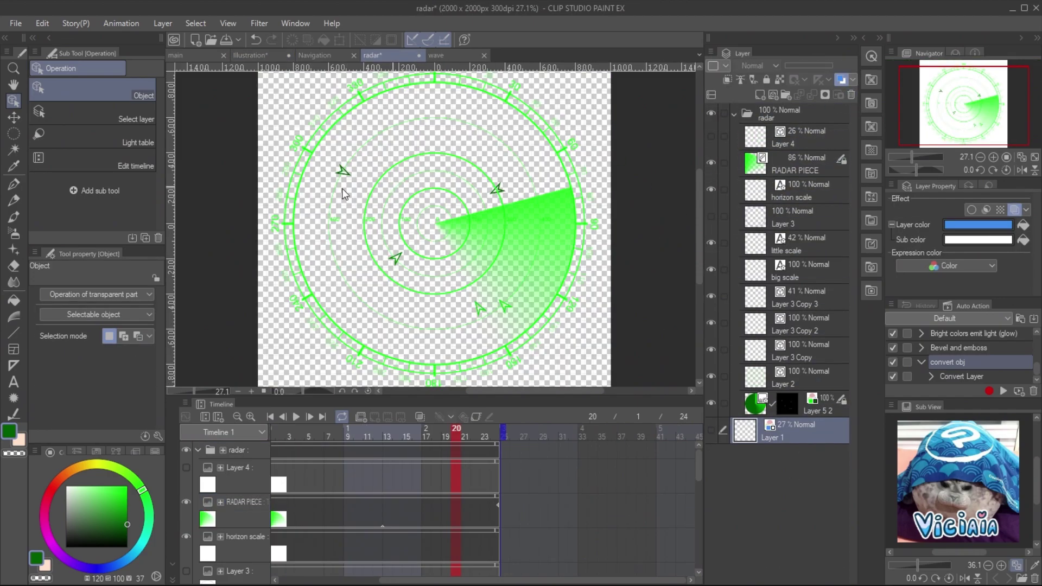
pyautogui.hotkey('ctrl', 's')
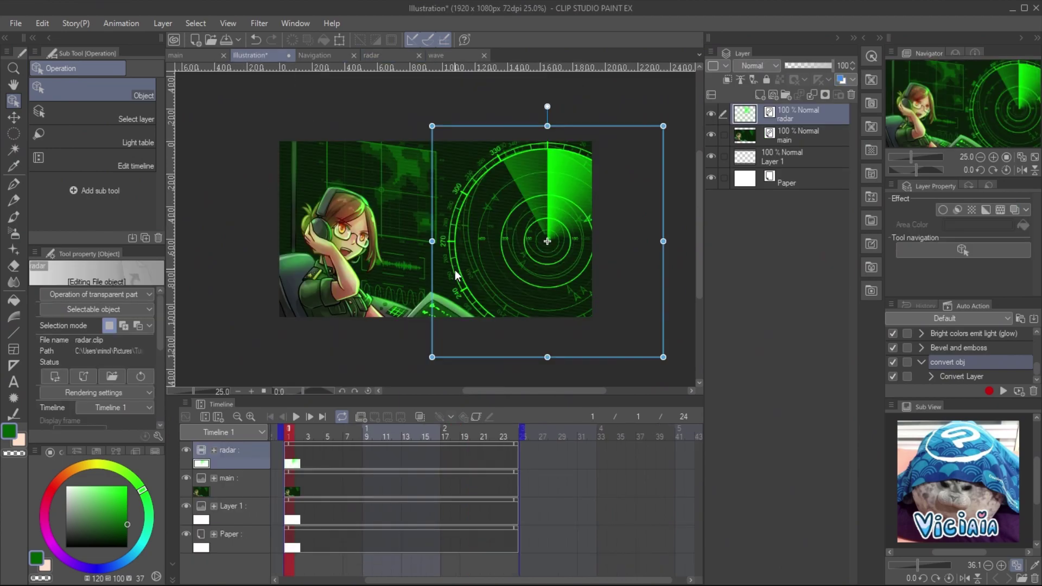
# Step: Reposition the radar object on the illustration and skew it to a 6.1° tilt
pyautogui.moveTo(454, 270); pyautogui.dragTo(454, 232)
pyautogui.moveTo(679, 233); pyautogui.dragTo(679, 256)
pyautogui.click(117, 339)
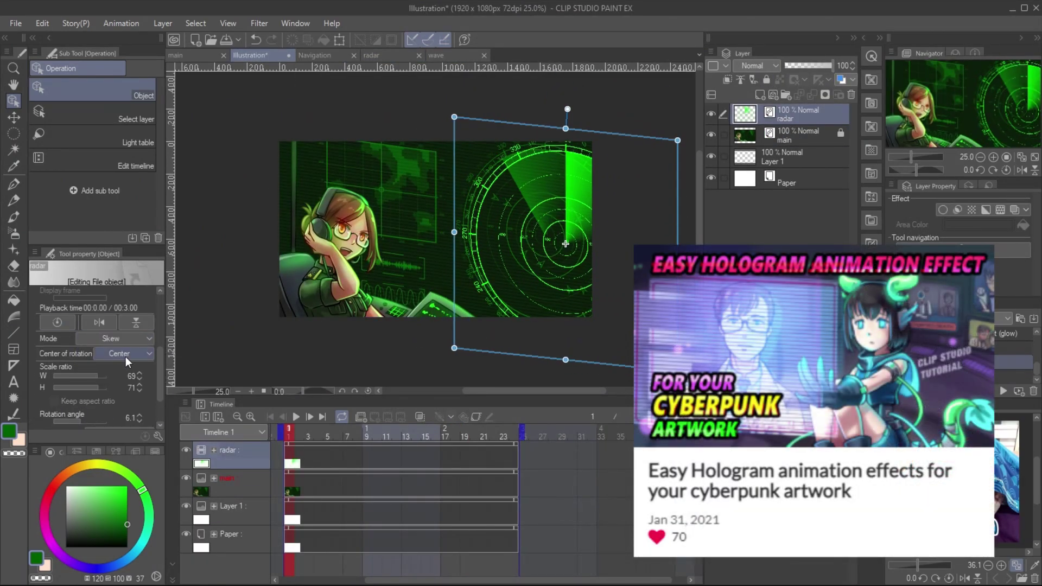
# Step: Scale the radar down to 60% × 65% and nudge it into place over the screen
pyautogui.click(125, 360)
pyautogui.moveTo(454, 117); pyautogui.dragTo(476, 129)
pyautogui.moveTo(524, 182); pyautogui.dragTo(497, 167)
pyautogui.moveTo(447, 114); pyautogui.dragTo(450, 119)
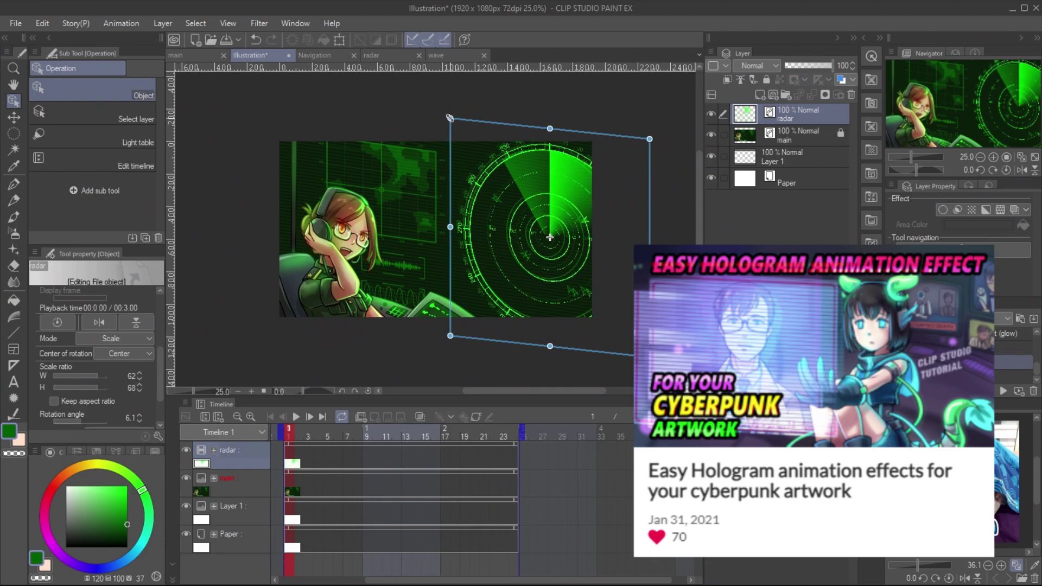
pyautogui.moveTo(561, 172); pyautogui.dragTo(557, 172)
pyautogui.hotkey('ctrl', '+')
pyautogui.moveTo(453, 223); pyautogui.dragTo(457, 223)
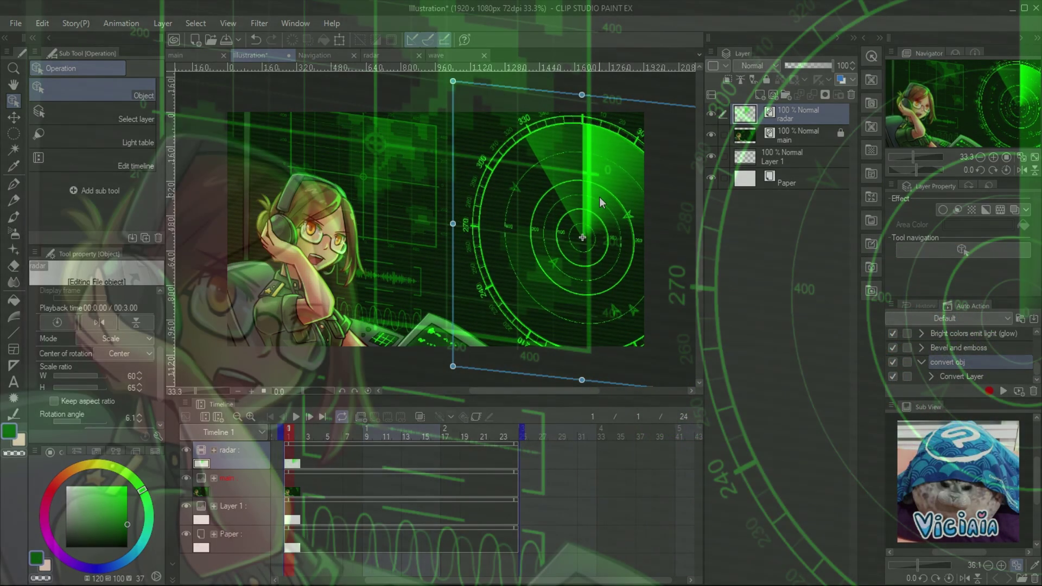